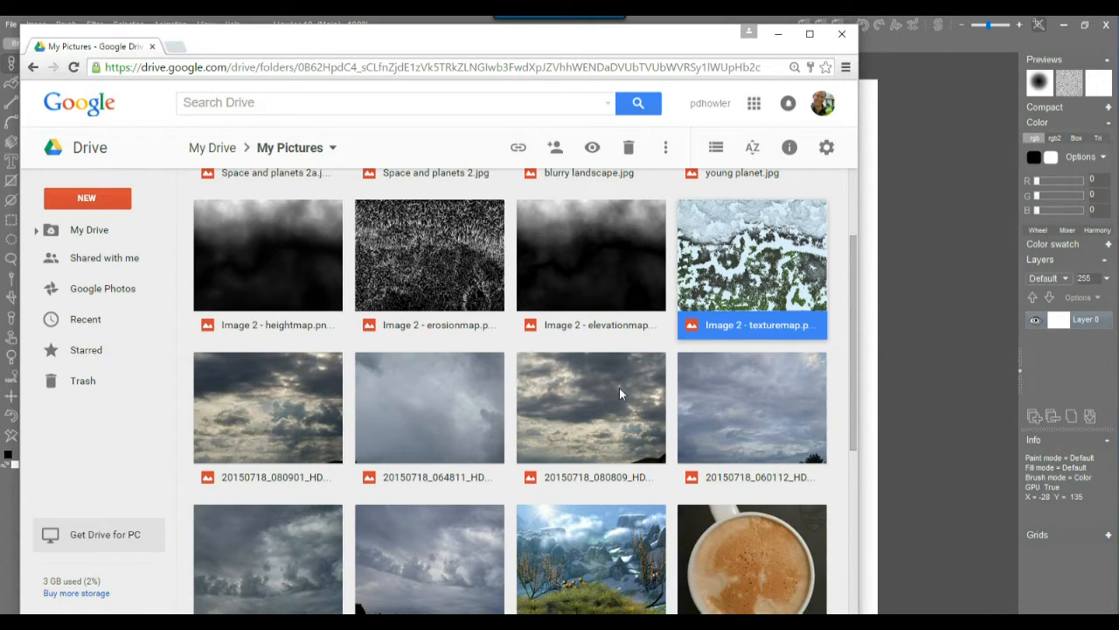
Preview the photo 20150718_080901_HDR.jpg from the My Pictures folder, and leave the preview
double_click(247, 409)
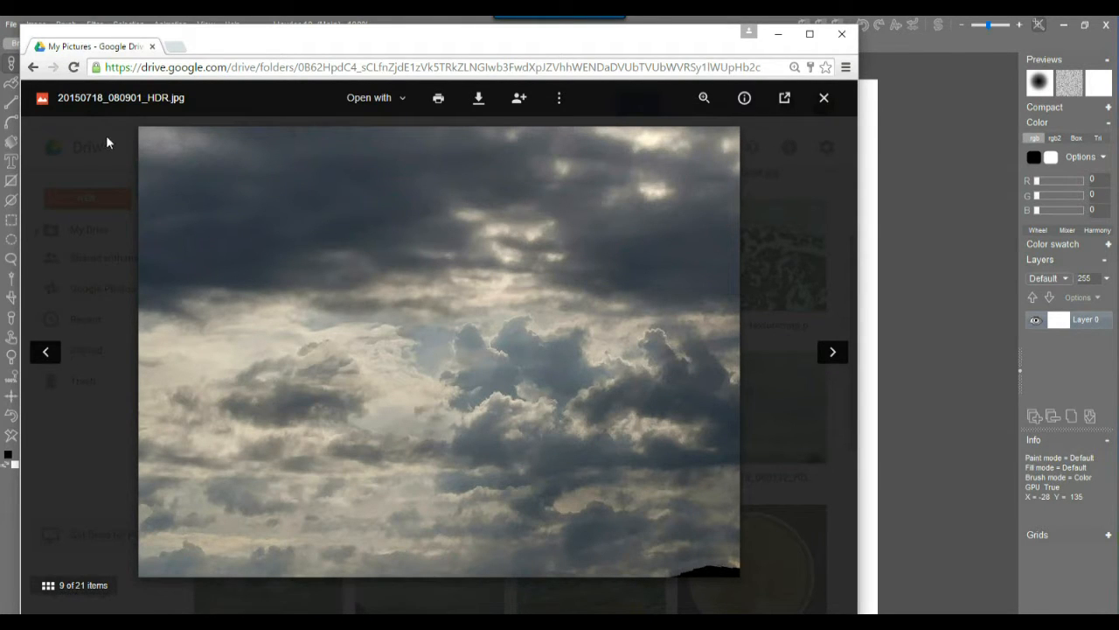
click(29, 61)
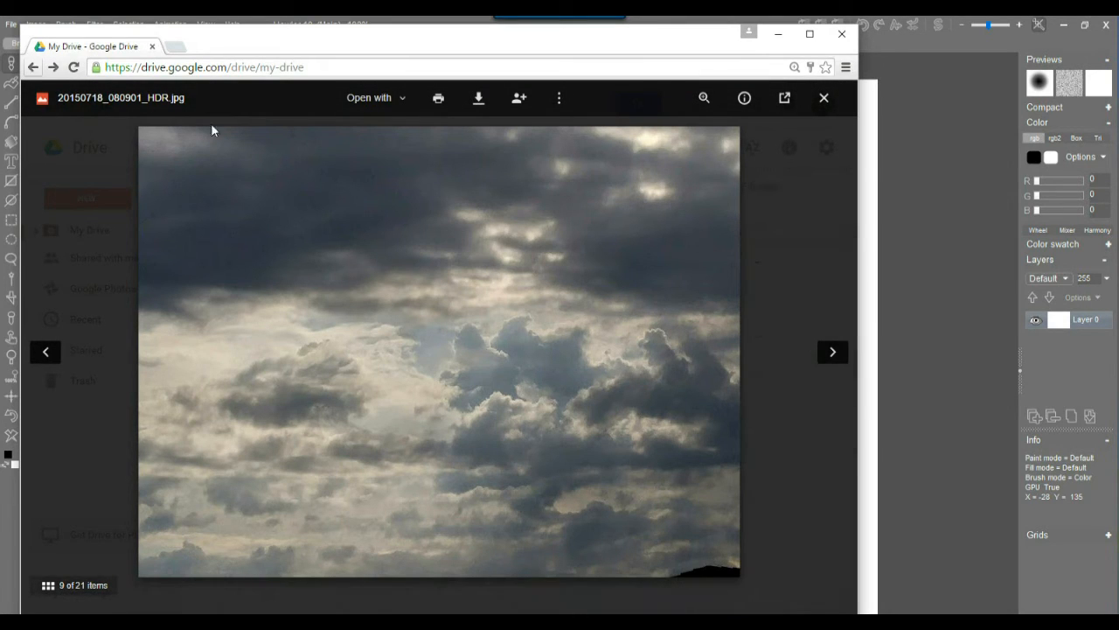
click(34, 67)
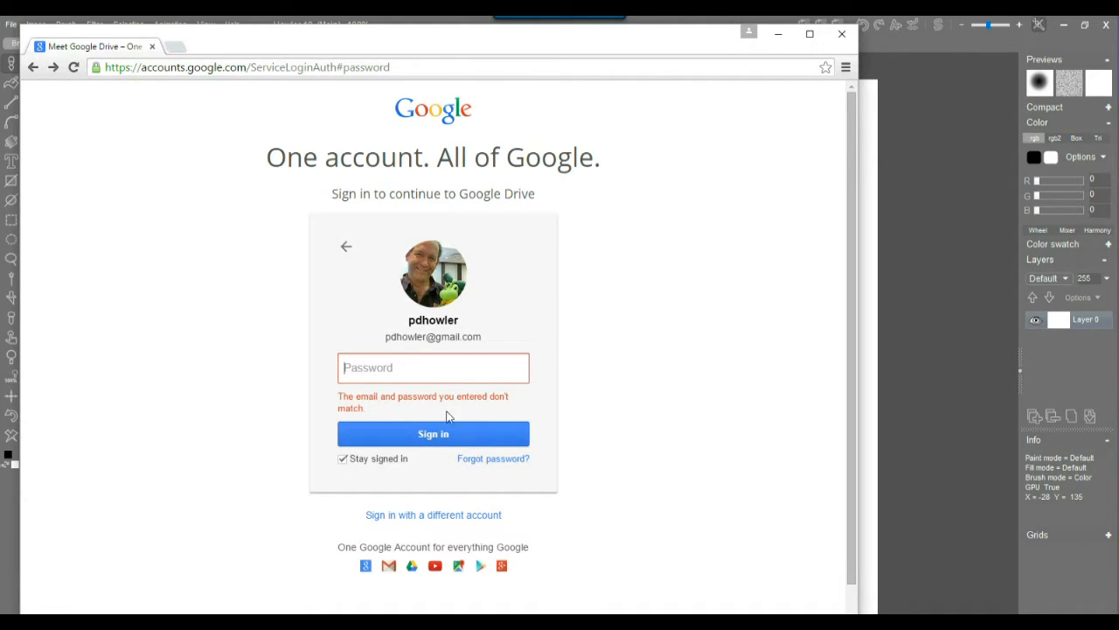
Sign in to Google Drive by entering the account password, and let the browser save the password for the site
text(••••••••••••)
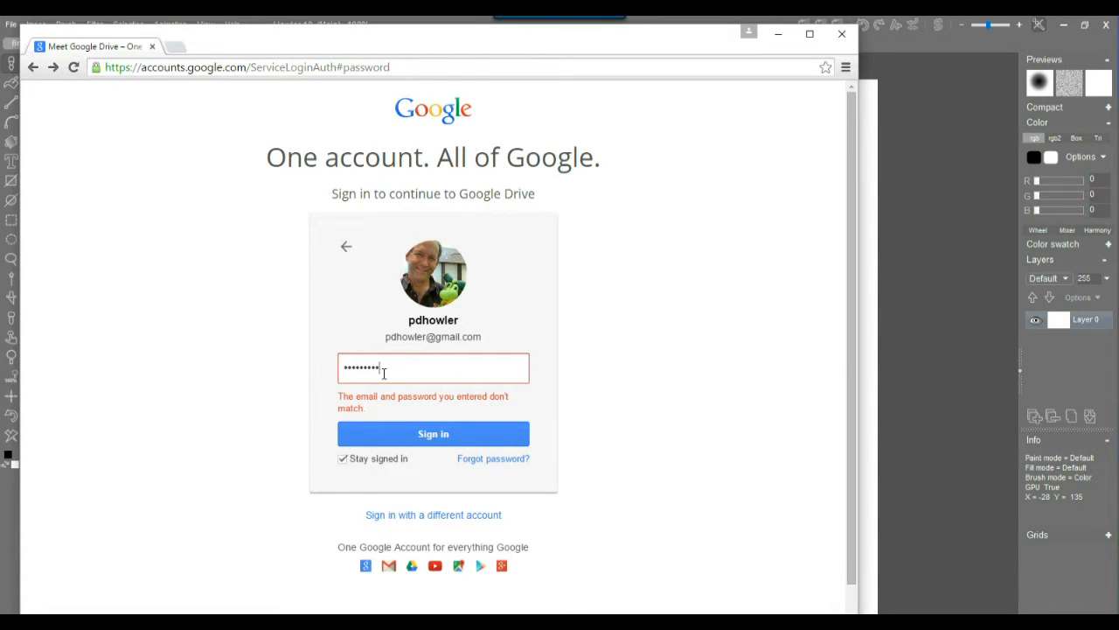
text(•••••)
key(Return)
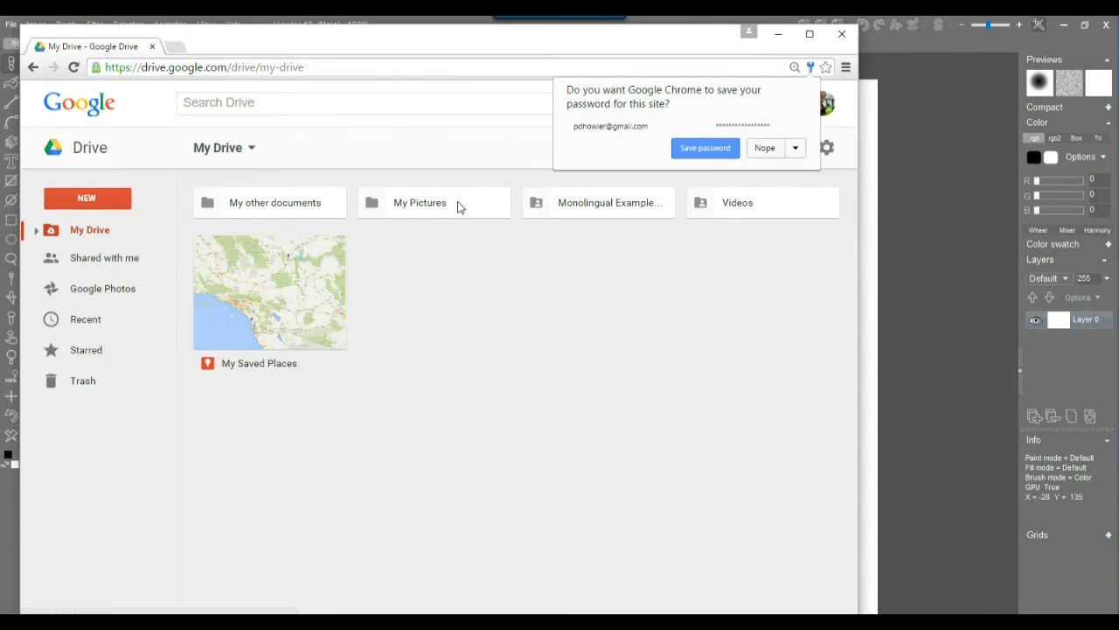
click(717, 150)
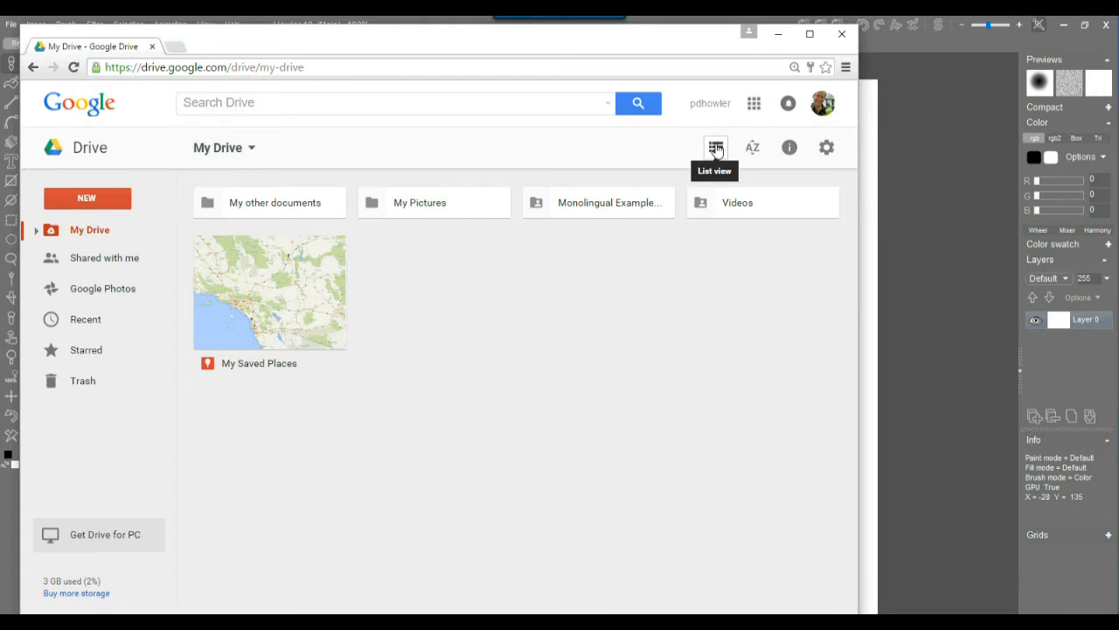
Open the My Pictures folder in Drive and keep its files displayed as a thumbnail grid
click(404, 206)
double_click(403, 202)
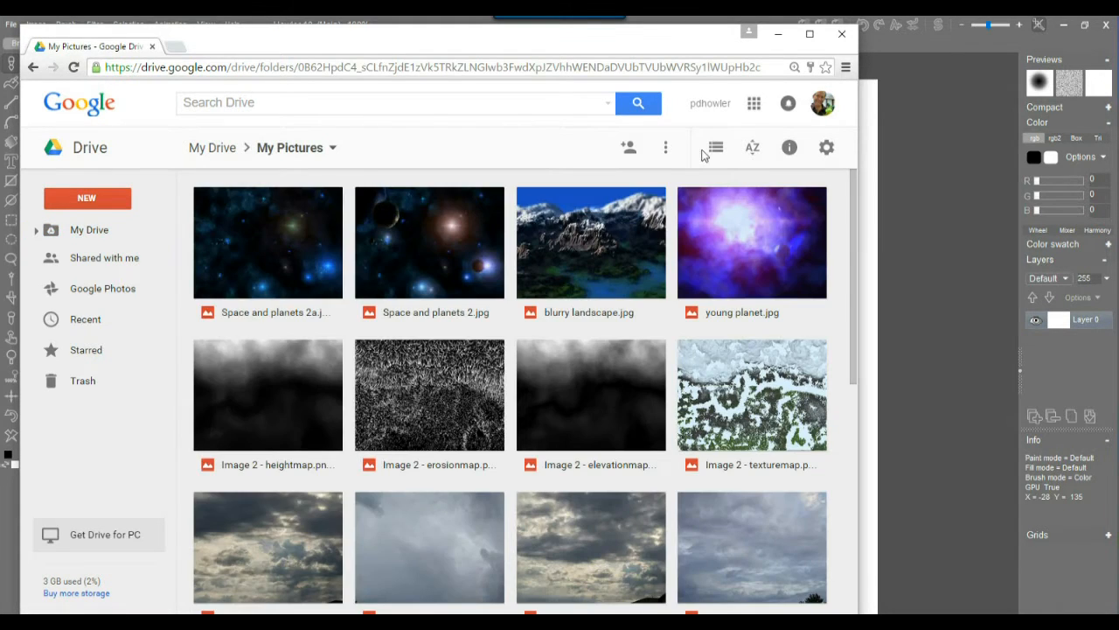
click(716, 148)
click(716, 148)
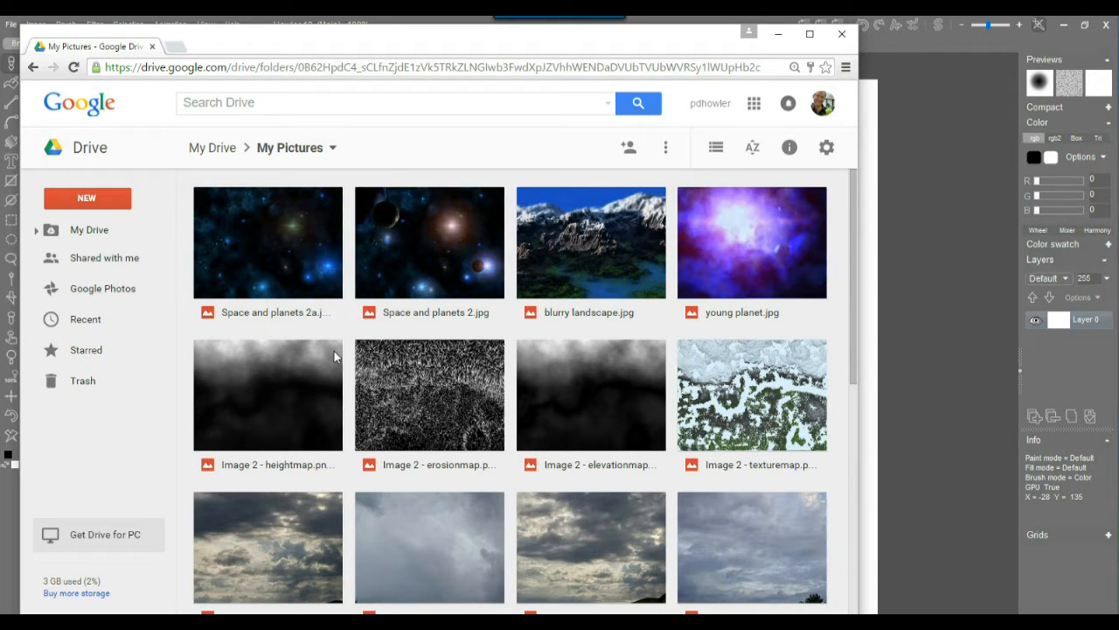
View Space and planets 2a.jpg in a maximized window and page through the following images up to young planet.jpg
double_click(257, 254)
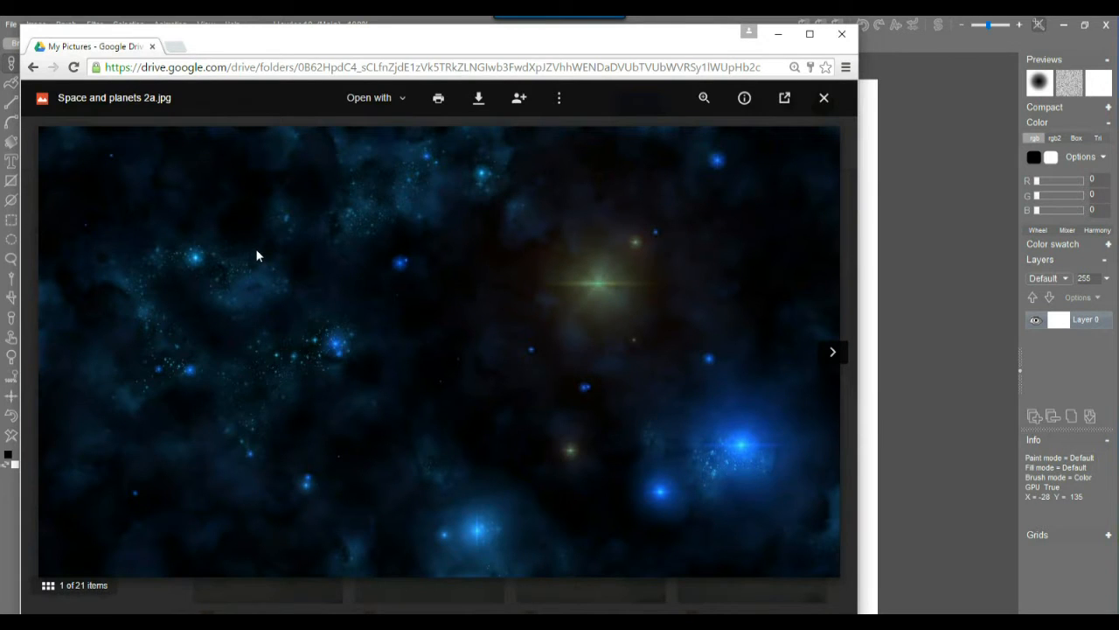
click(810, 33)
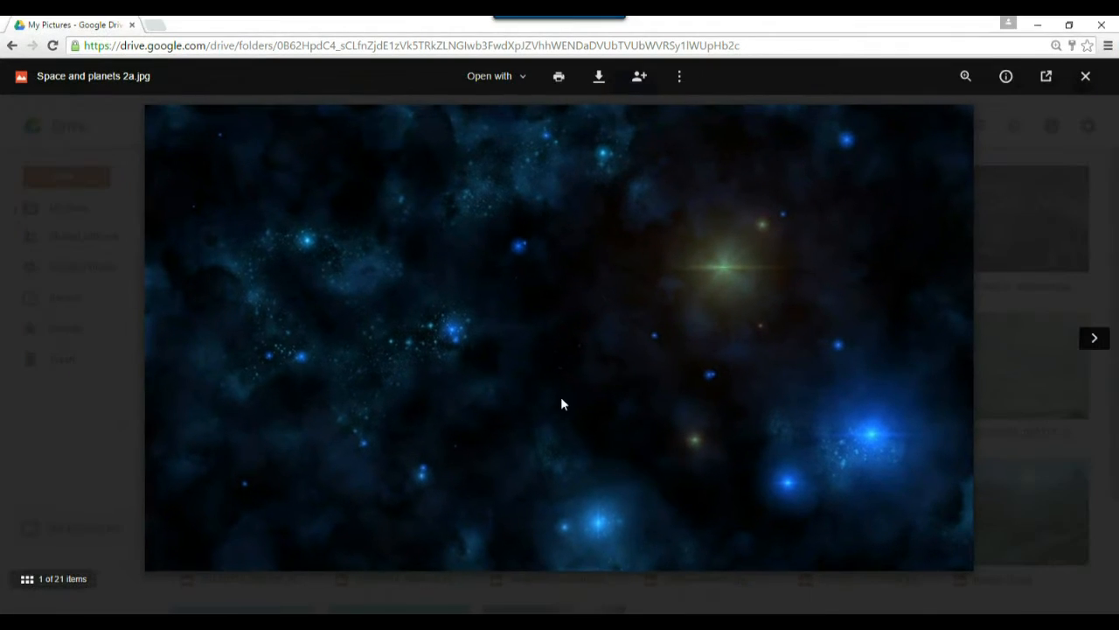
scroll(504, 321, up, 1)
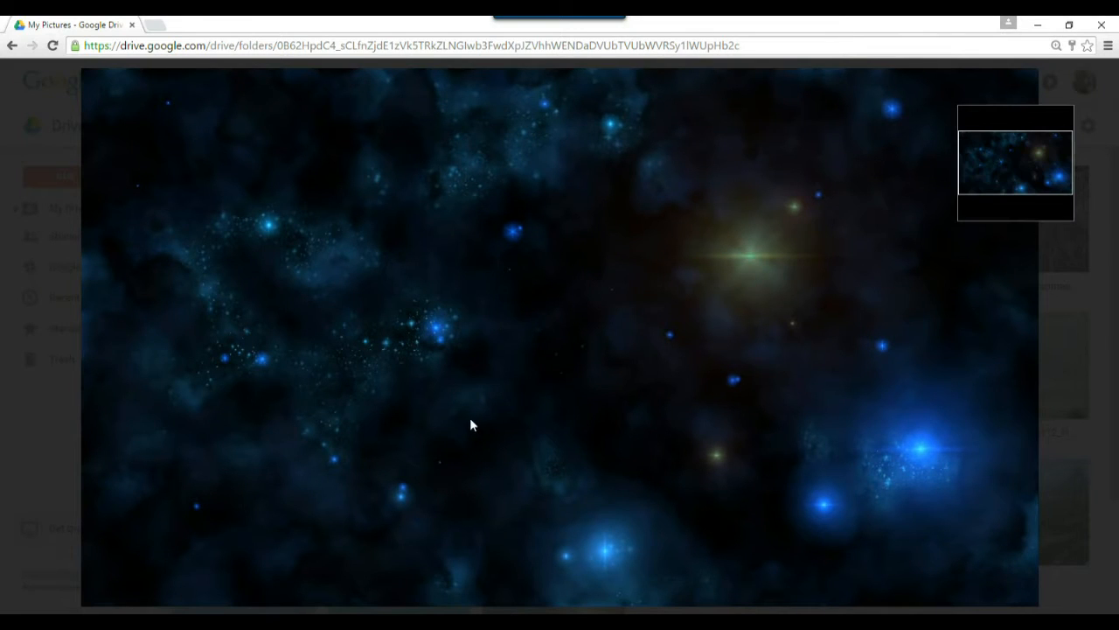
click(1095, 337)
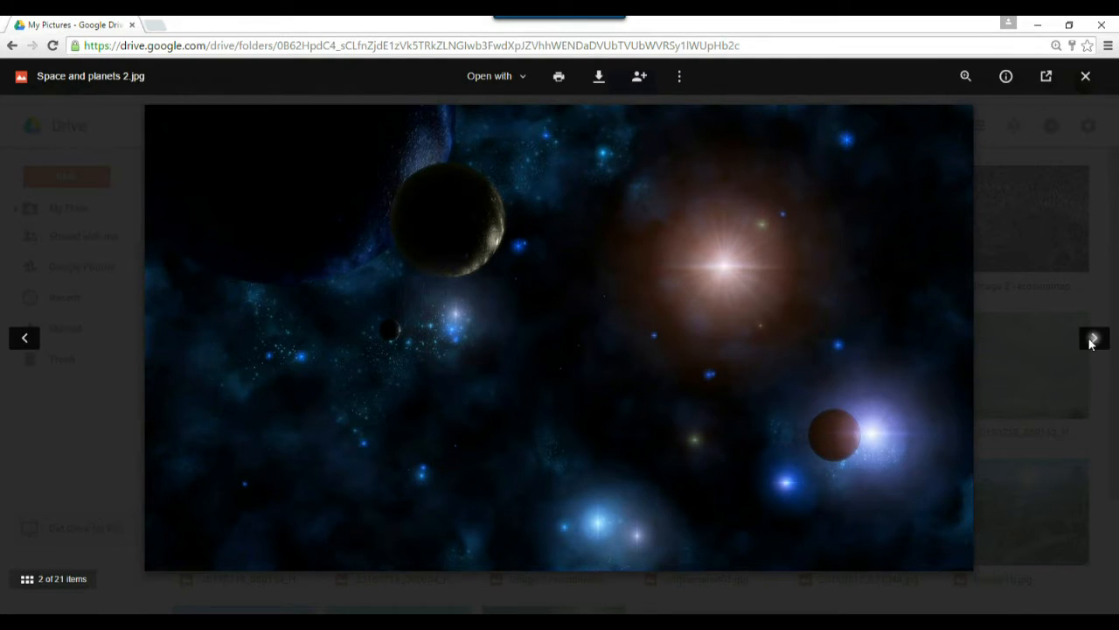
click(1093, 339)
click(1093, 339)
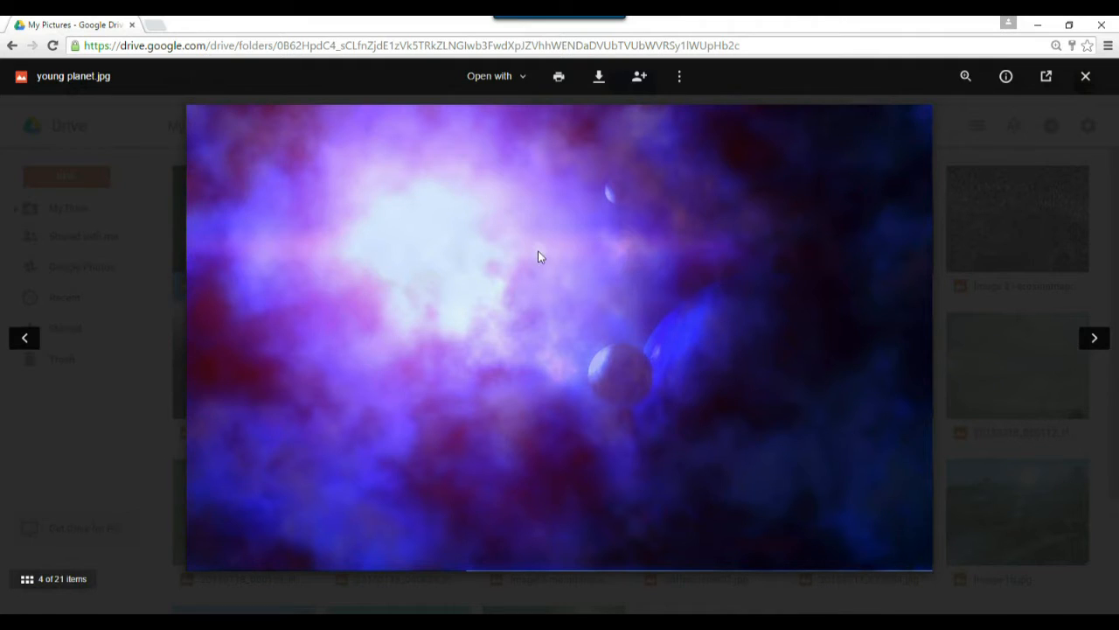
Switch to Howler and fill the blank canvas with black-and-white 2 tone Plasma noise in Opaque mode
click(1036, 28)
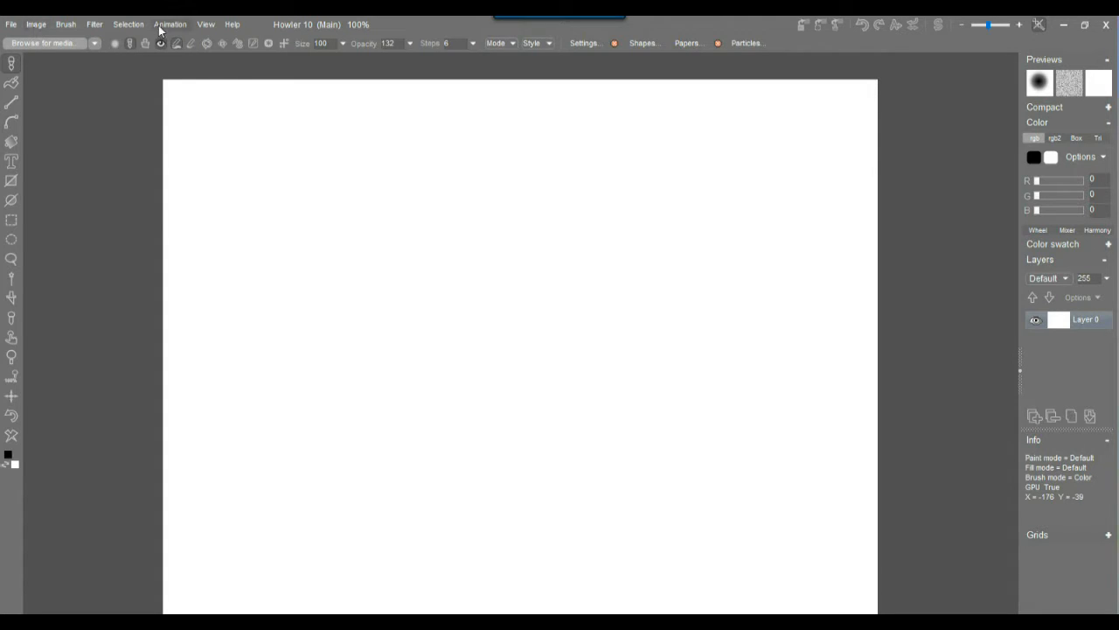
click(102, 27)
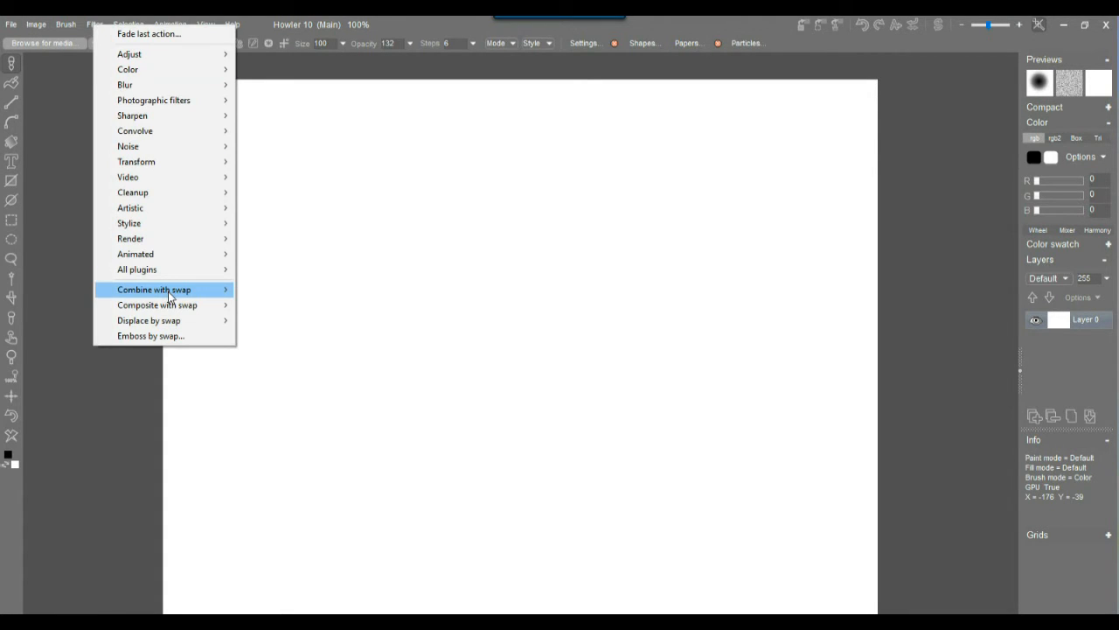
mouse_move(168, 291)
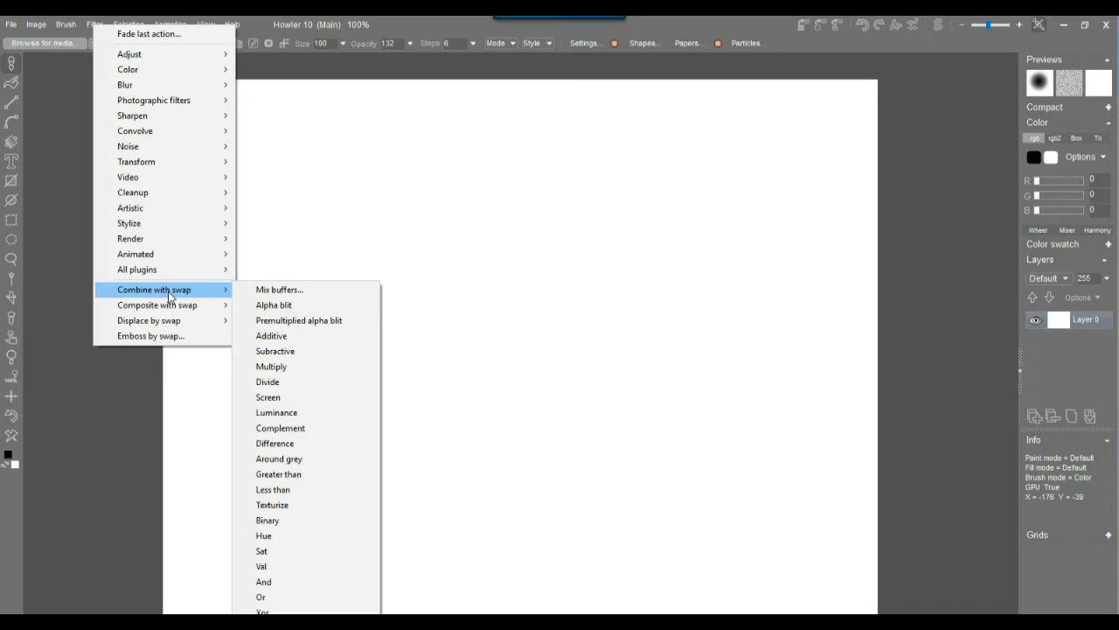
mouse_move(196, 212)
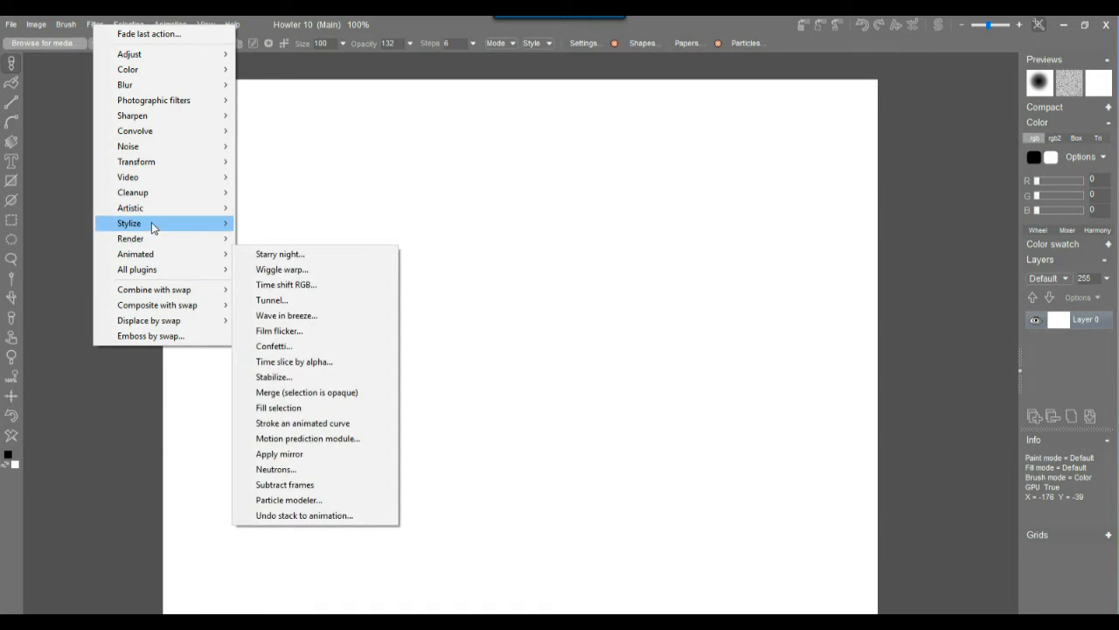
mouse_move(153, 238)
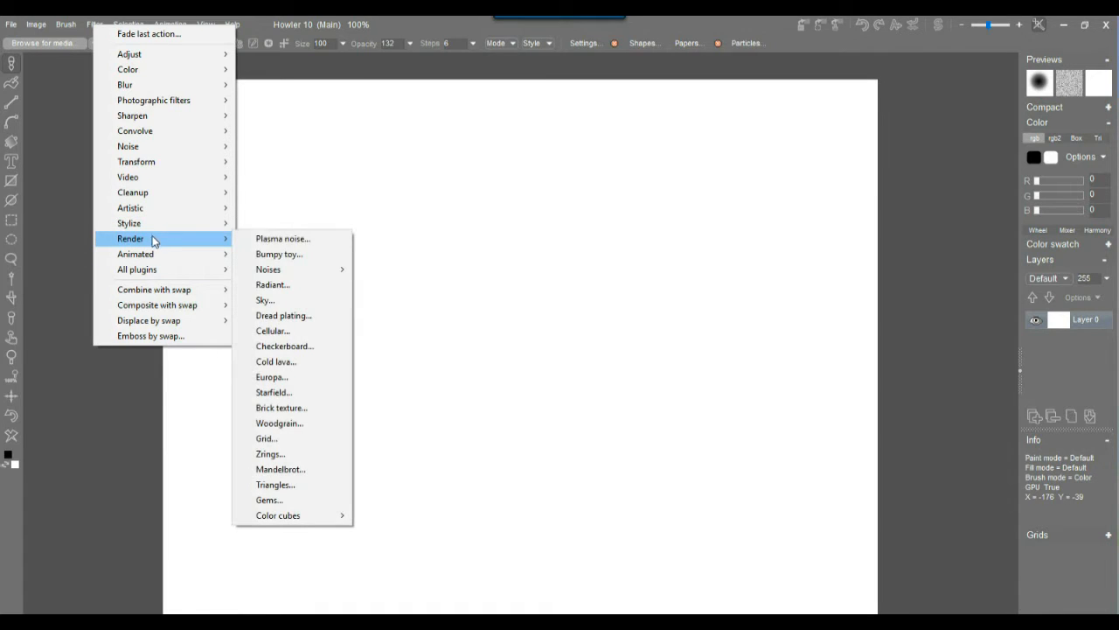
click(298, 241)
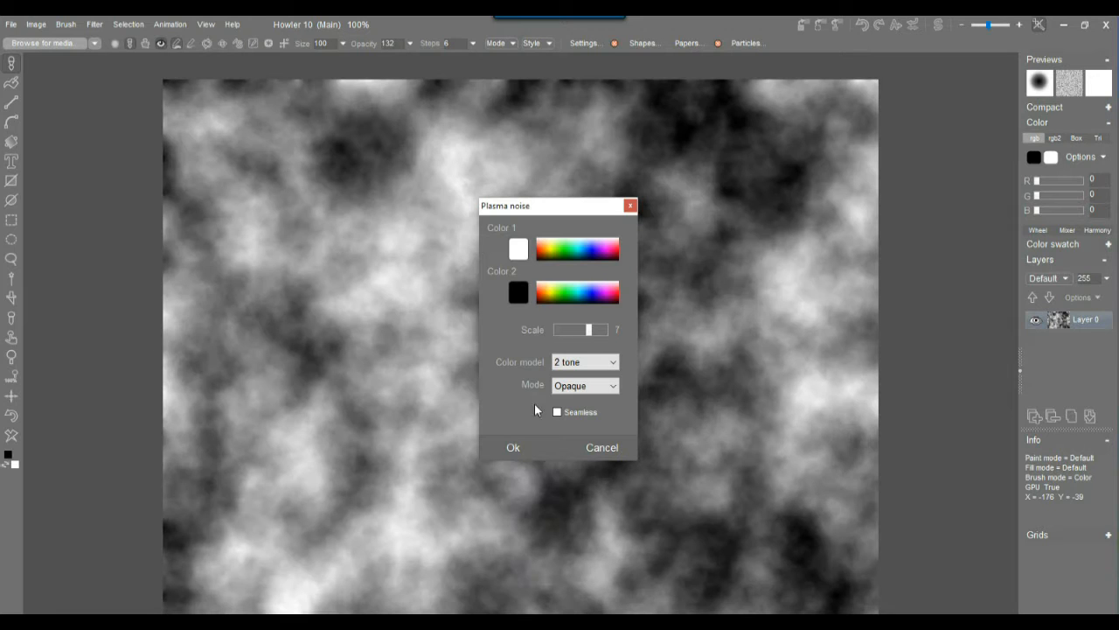
click(513, 447)
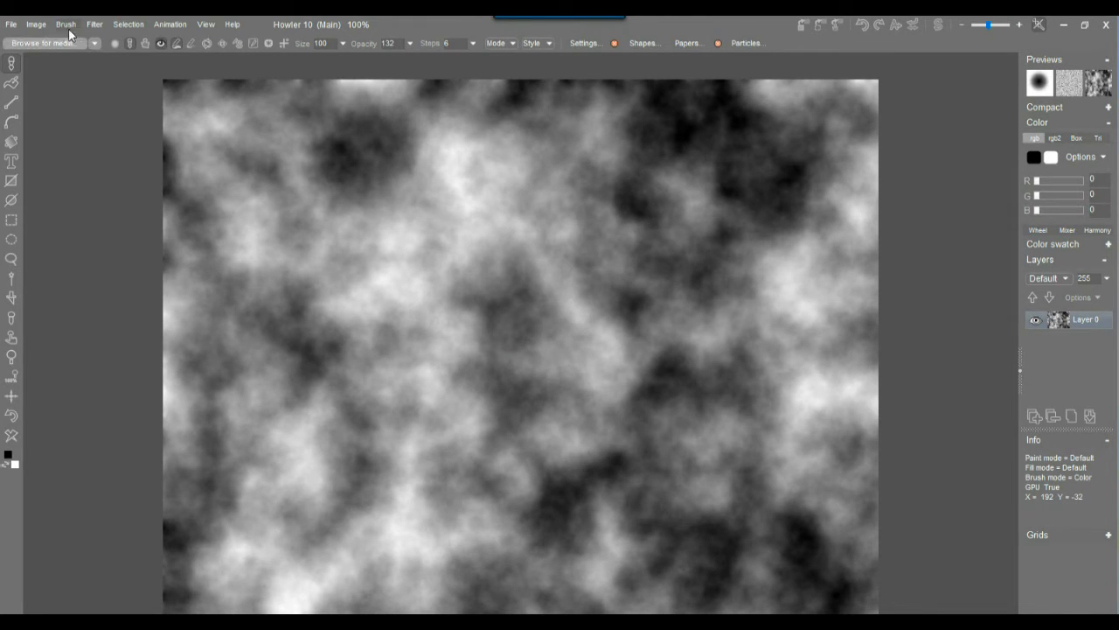
Start a second Plasma noise render in Complement mode and move its dialog aside to expose the canvas
click(94, 24)
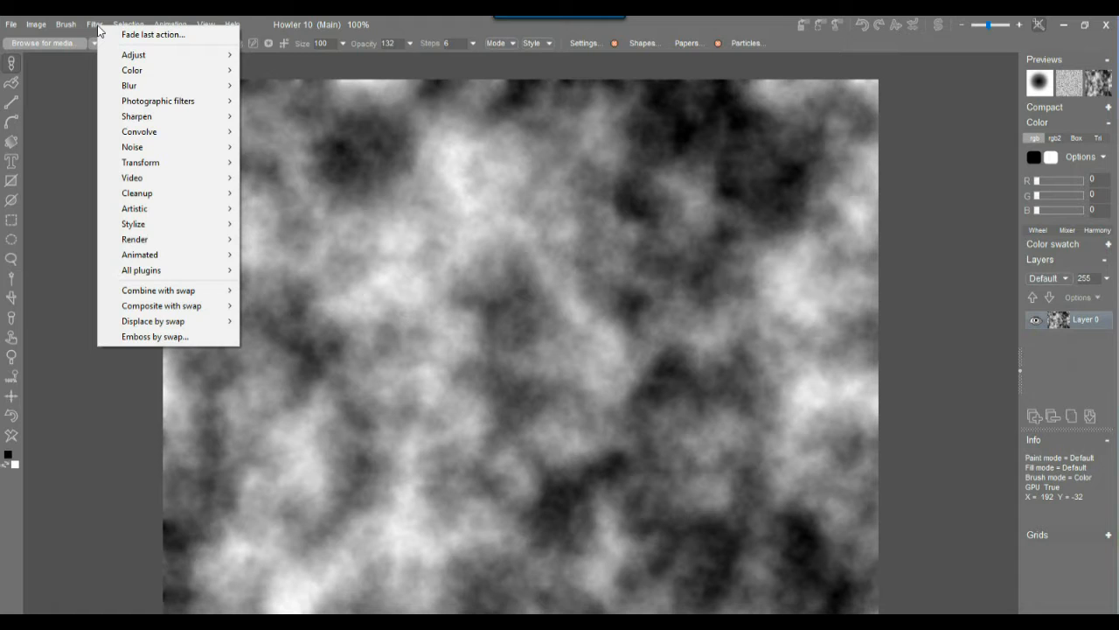
mouse_move(183, 238)
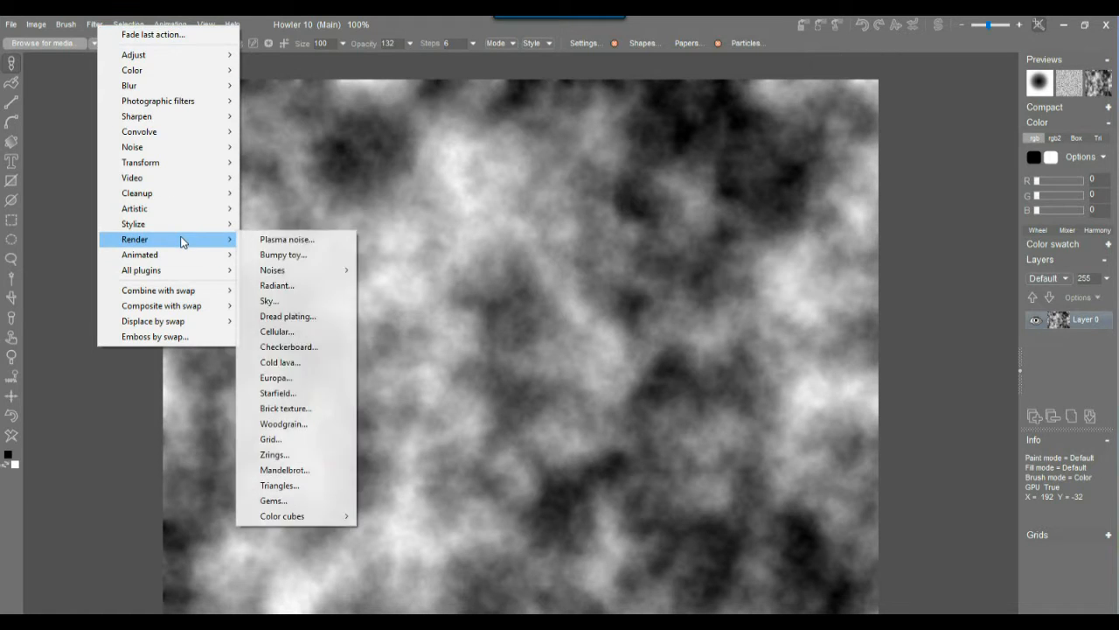
click(275, 242)
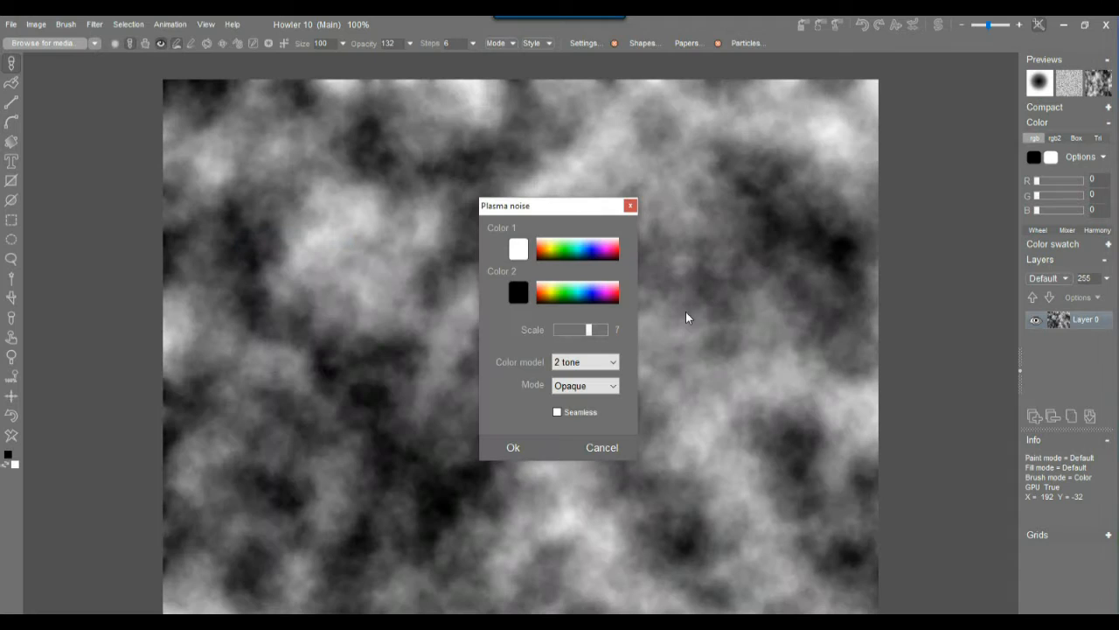
click(588, 388)
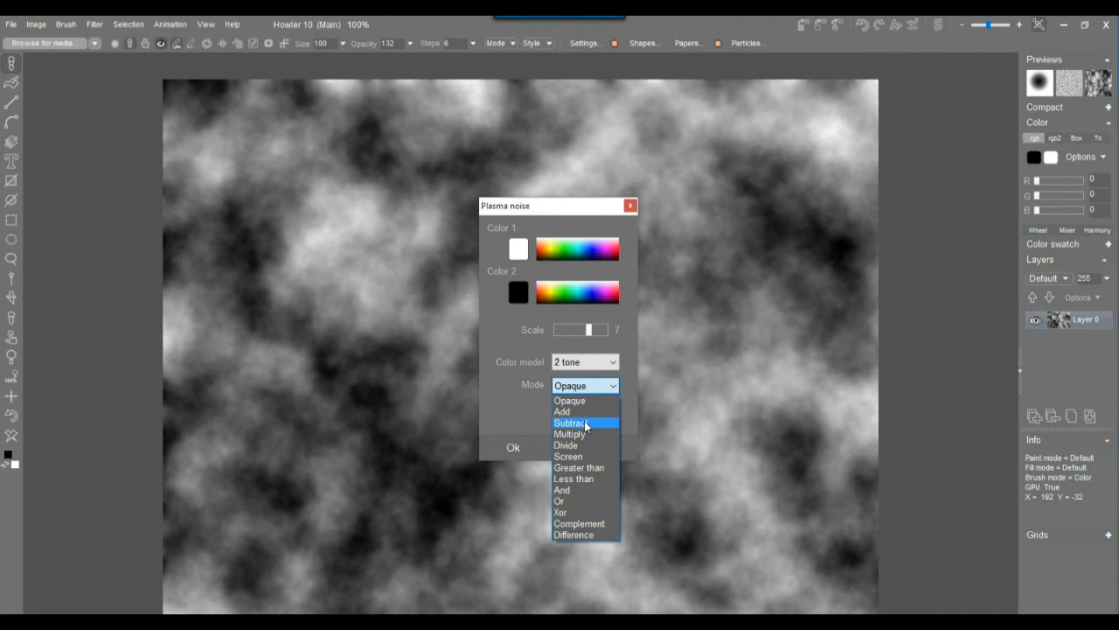
click(600, 523)
drag(557, 211, 135, 152)
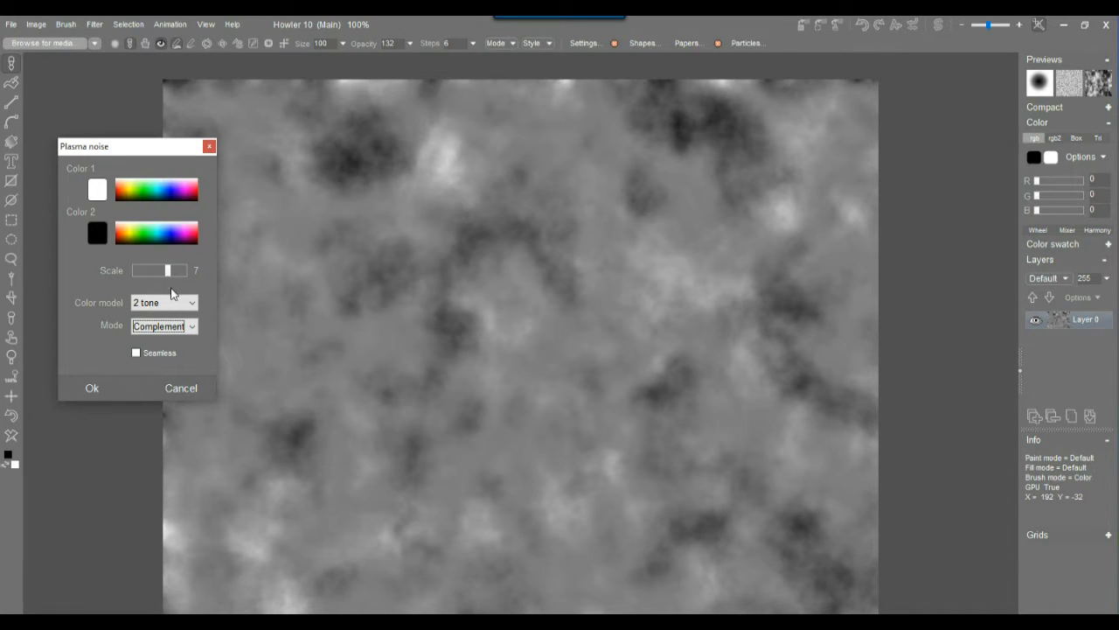
Try light blue as Color 1 with peach and violet as Color 2 for the plasma noise
click(165, 189)
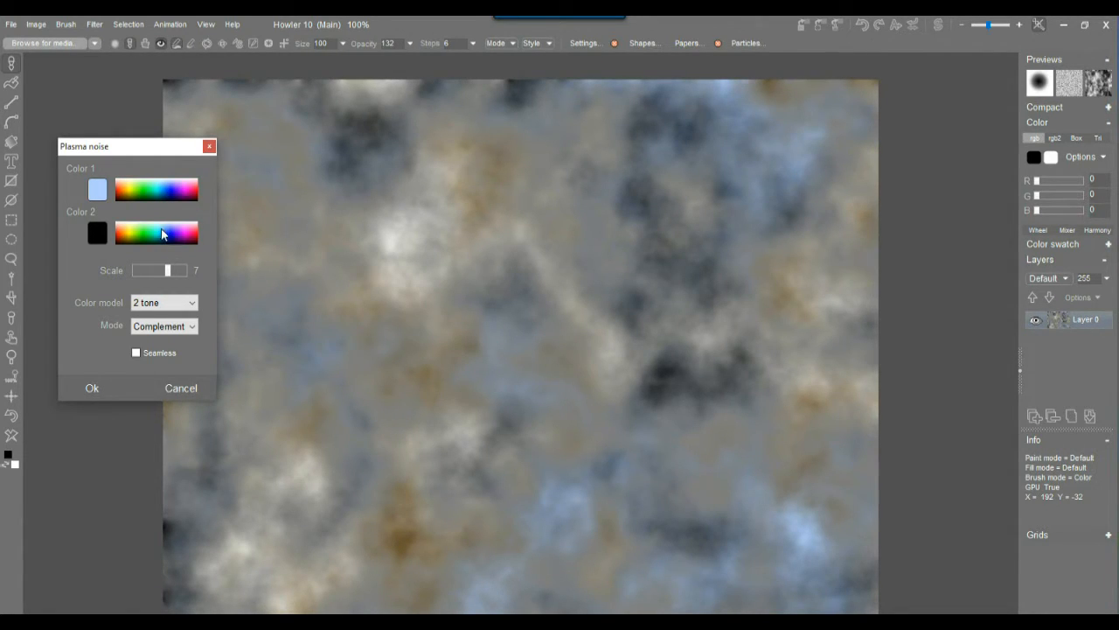
click(121, 230)
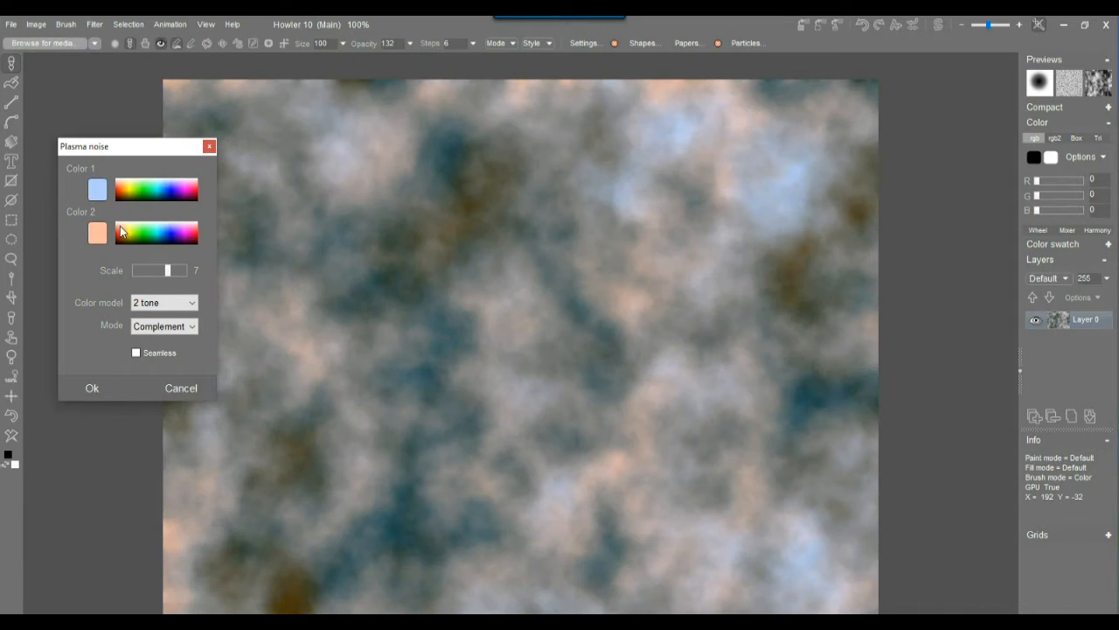
click(177, 232)
click(178, 236)
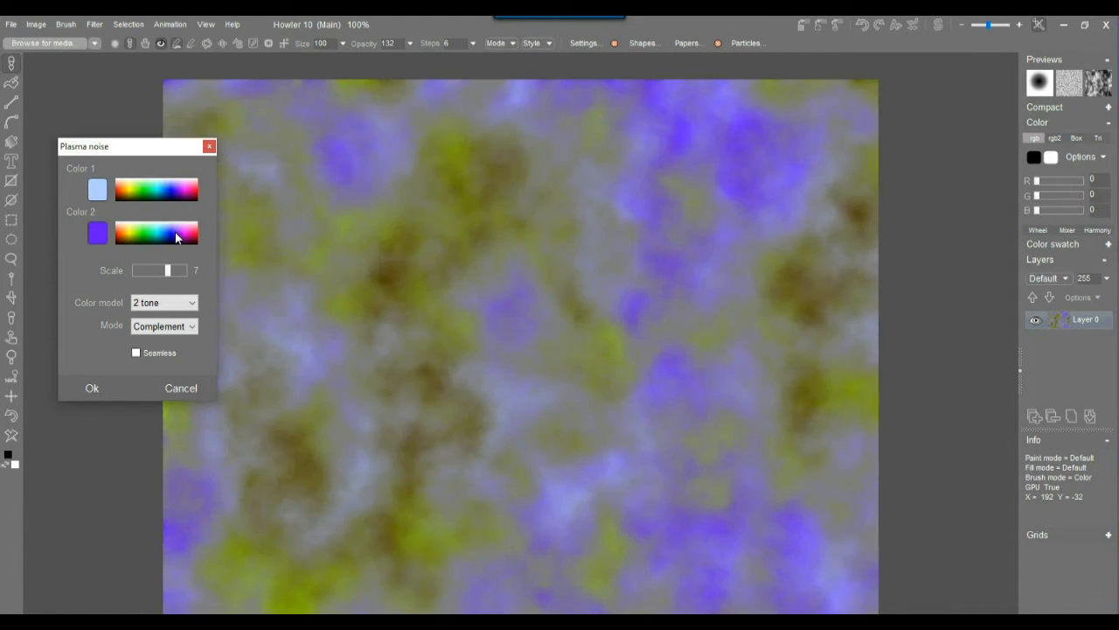
Try white and turquoise as Color 1 of the plasma noise, with pink as Color 2
click(171, 190)
click(168, 184)
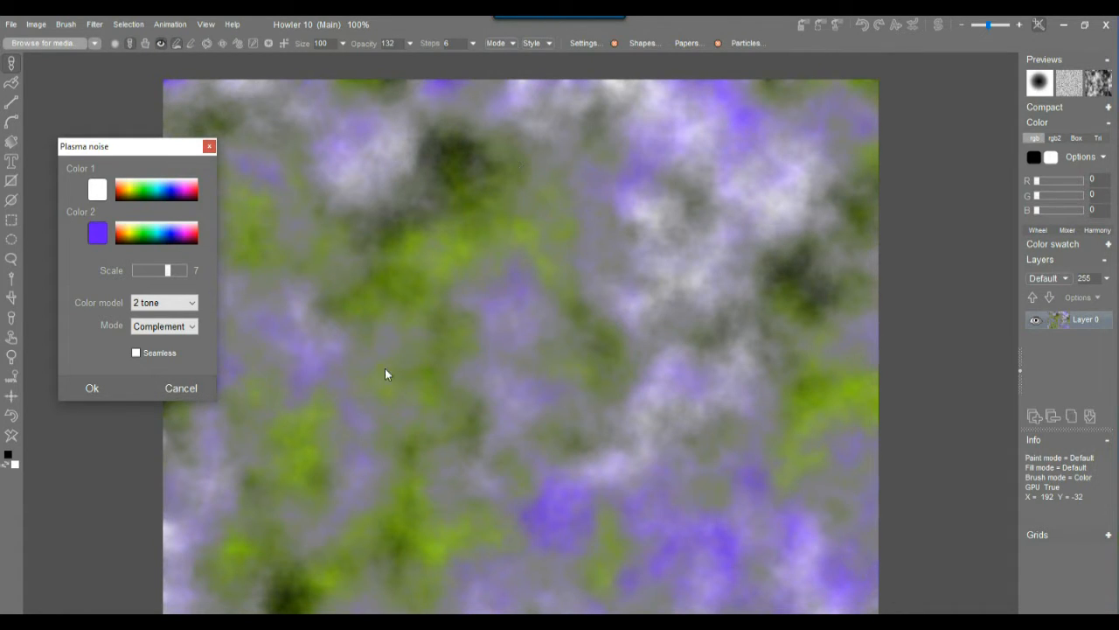
click(193, 229)
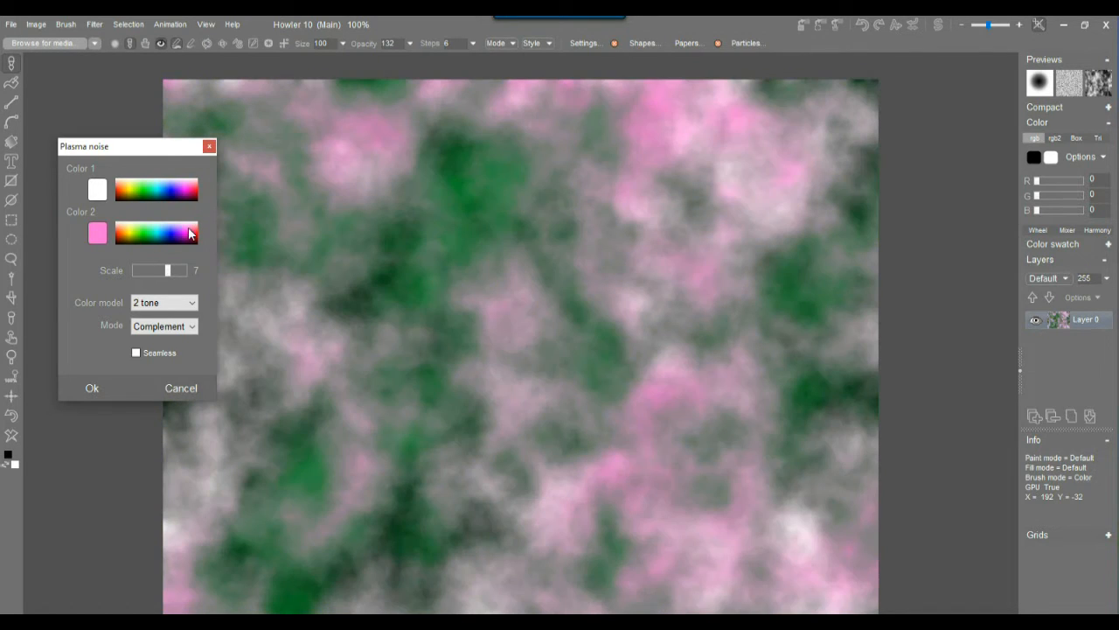
click(153, 192)
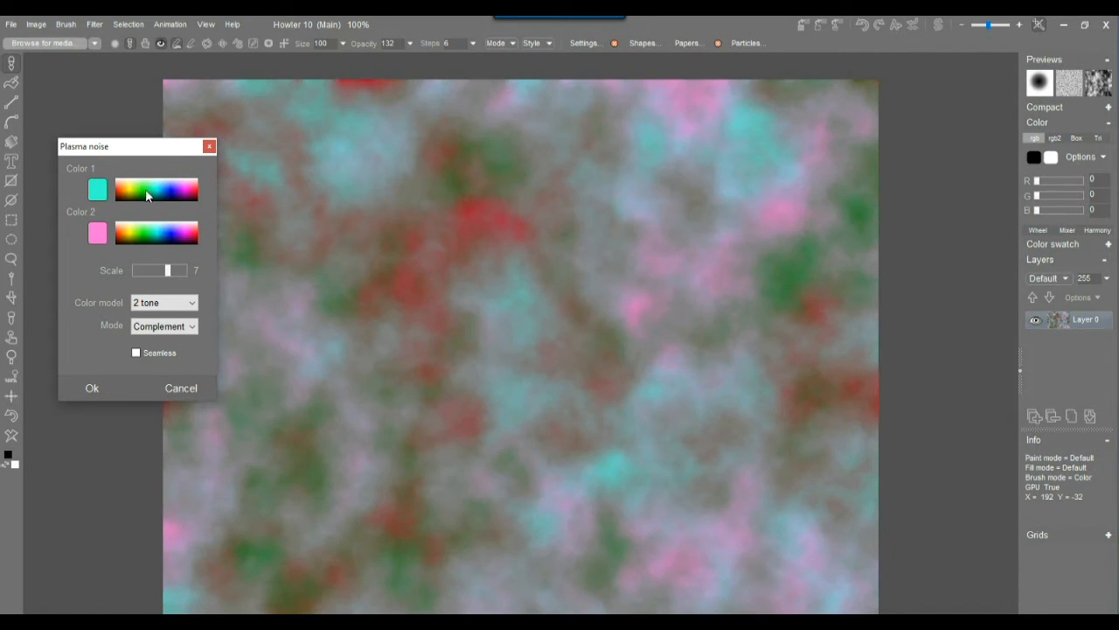
Set the plasma noise's Color 1 to light yellow and Color 2 to blue
click(130, 189)
click(132, 235)
click(161, 236)
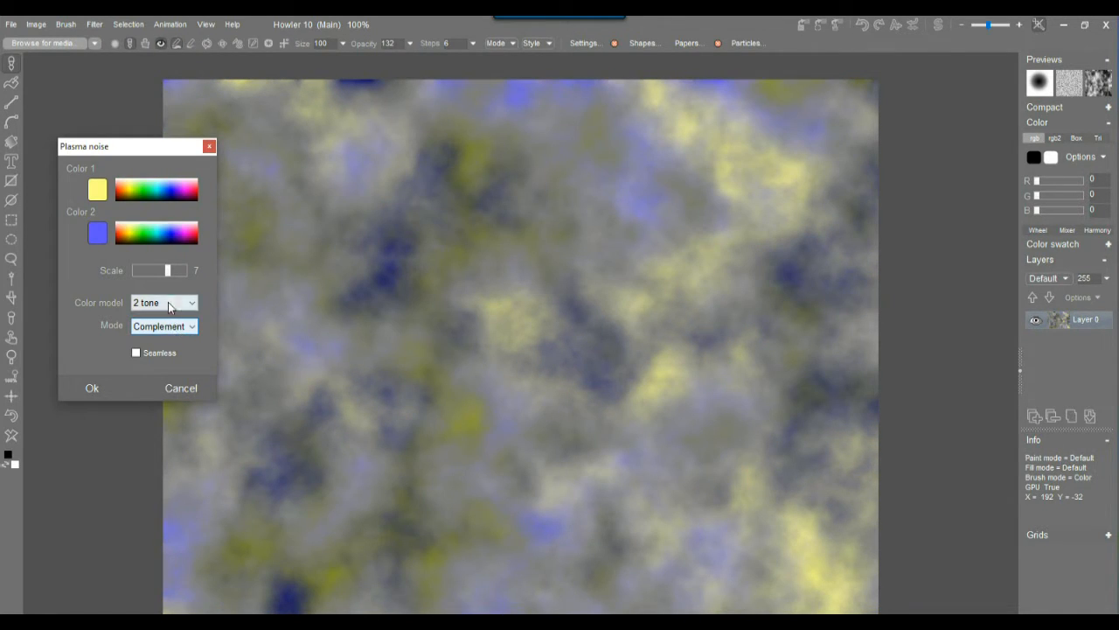
Change the plasma noise's color model to HSV, try a larger scale, and set the scale back to 7
click(168, 302)
click(144, 340)
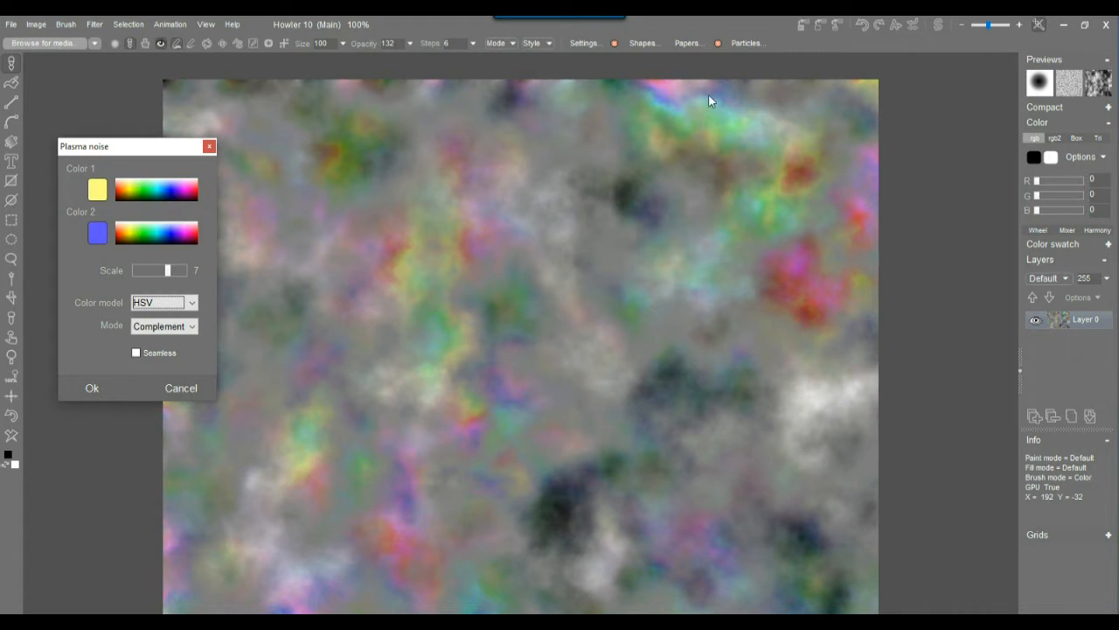
click(169, 271)
click(176, 268)
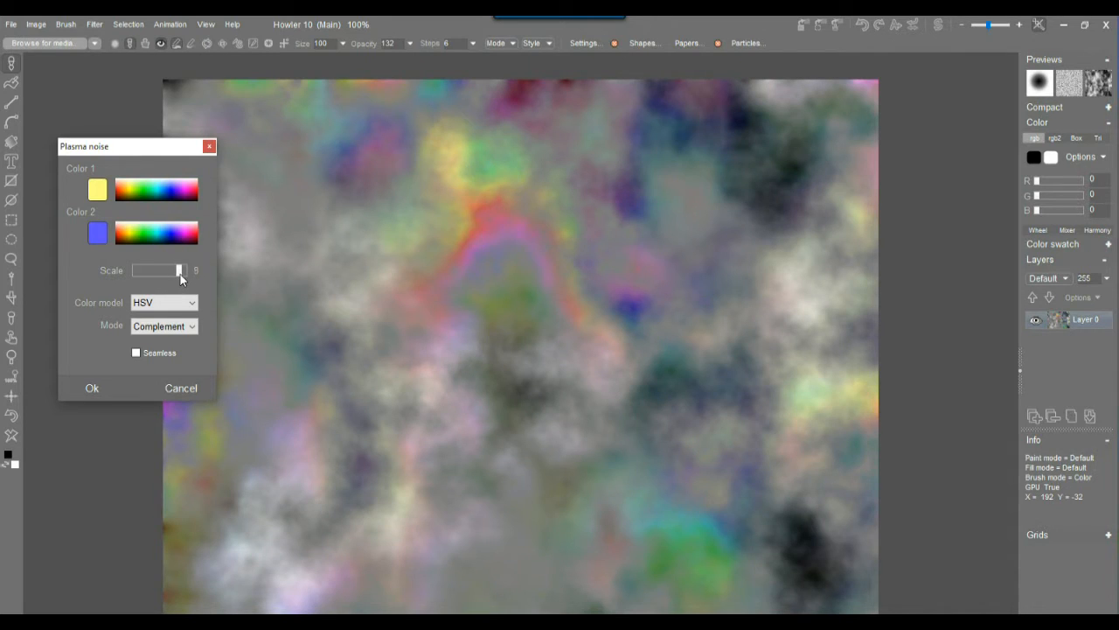
click(180, 273)
click(165, 271)
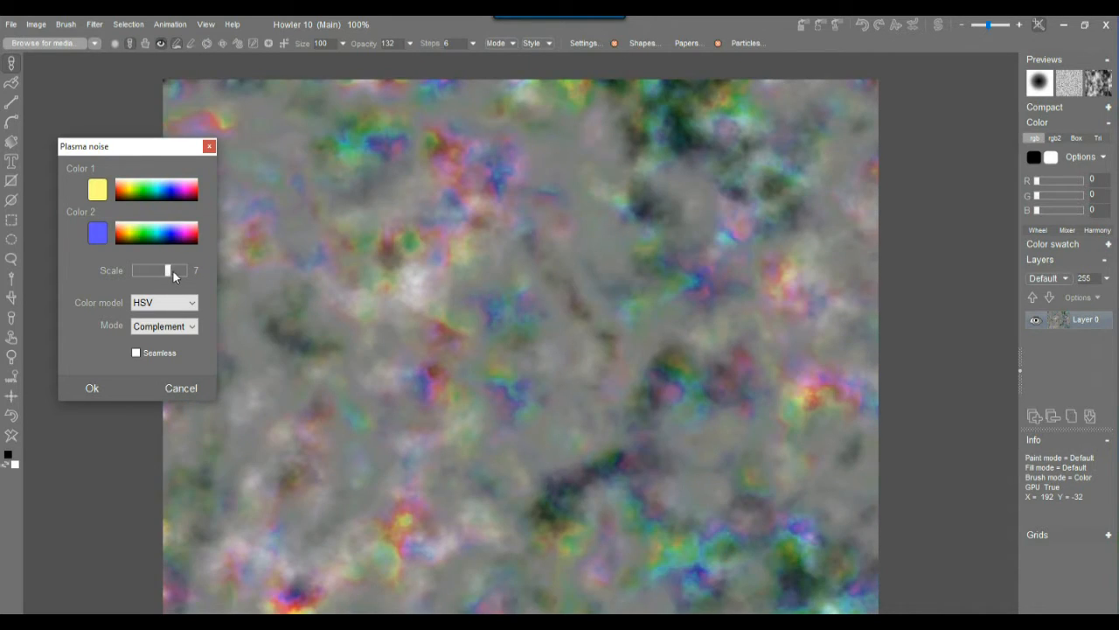
Regenerate the plasma noise pattern several times, settling on a scale of 8
click(172, 270)
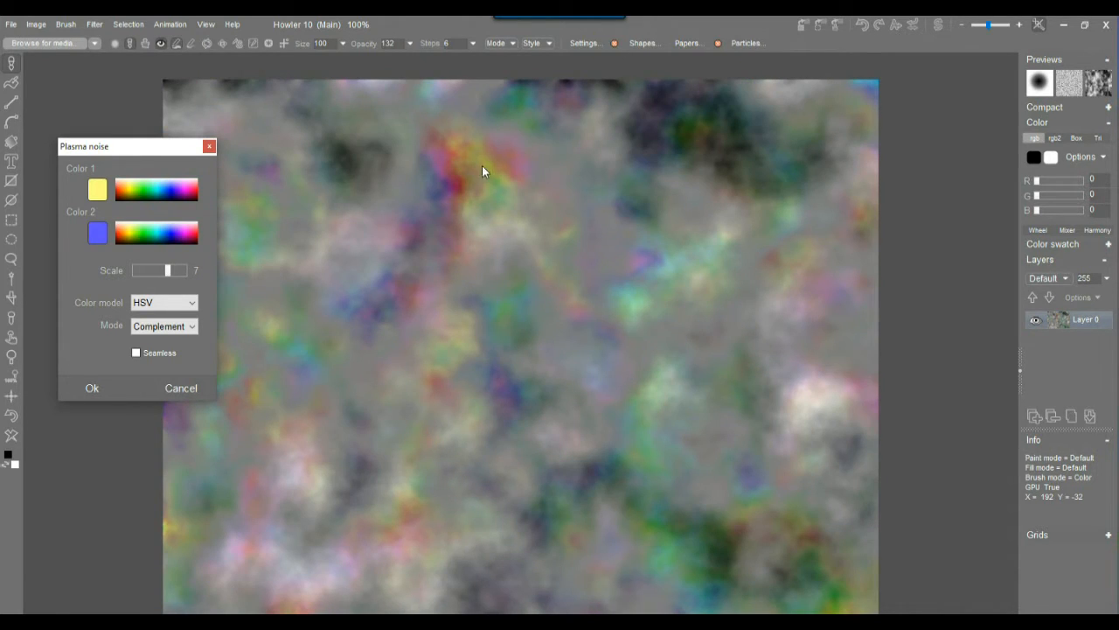
click(175, 271)
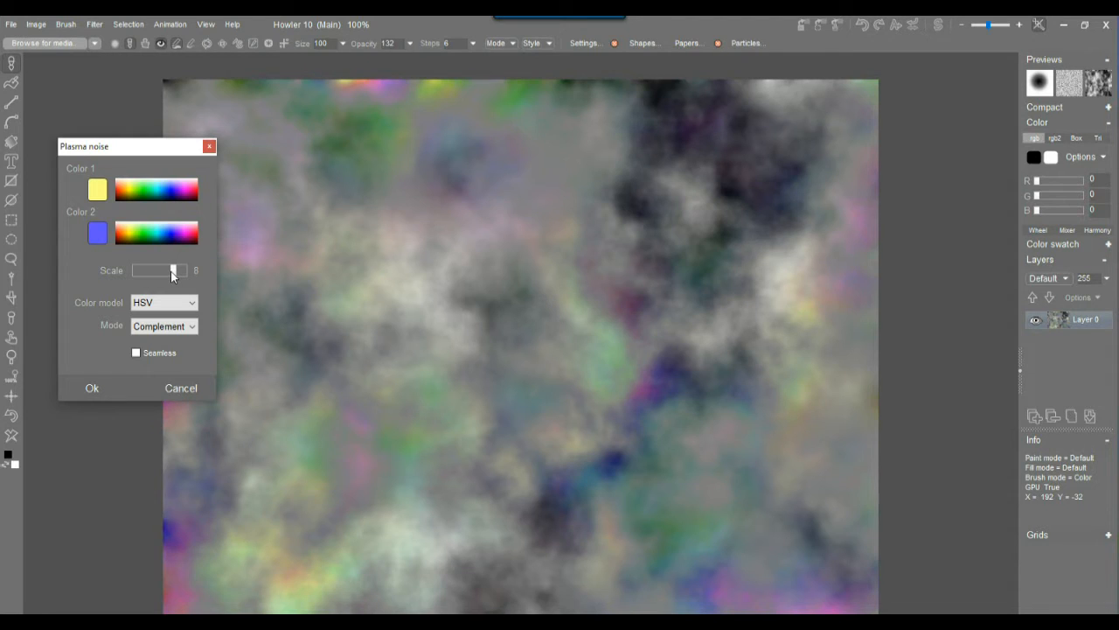
click(171, 271)
click(175, 271)
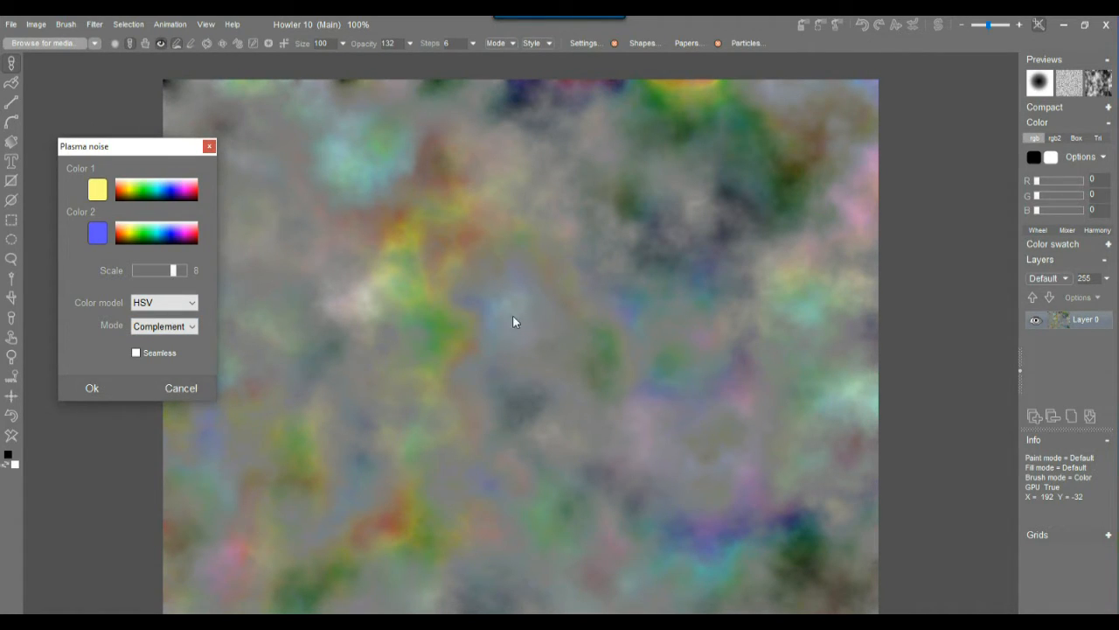
Try the Difference mode for the plasma noise, switch it to Opaque, and apply the render to the image
click(191, 326)
click(176, 475)
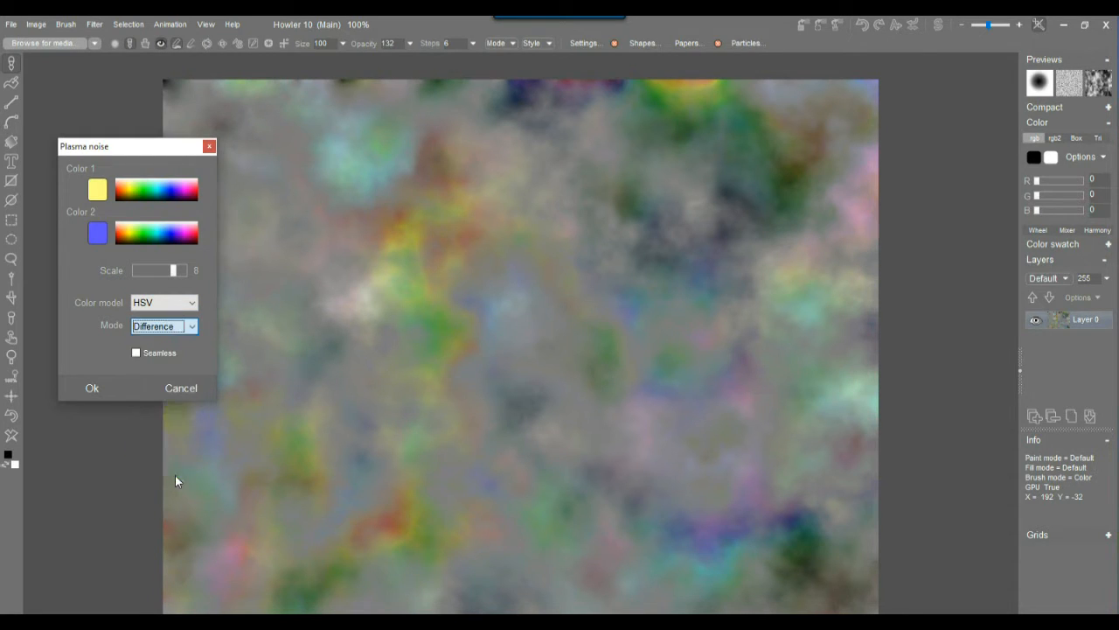
click(177, 331)
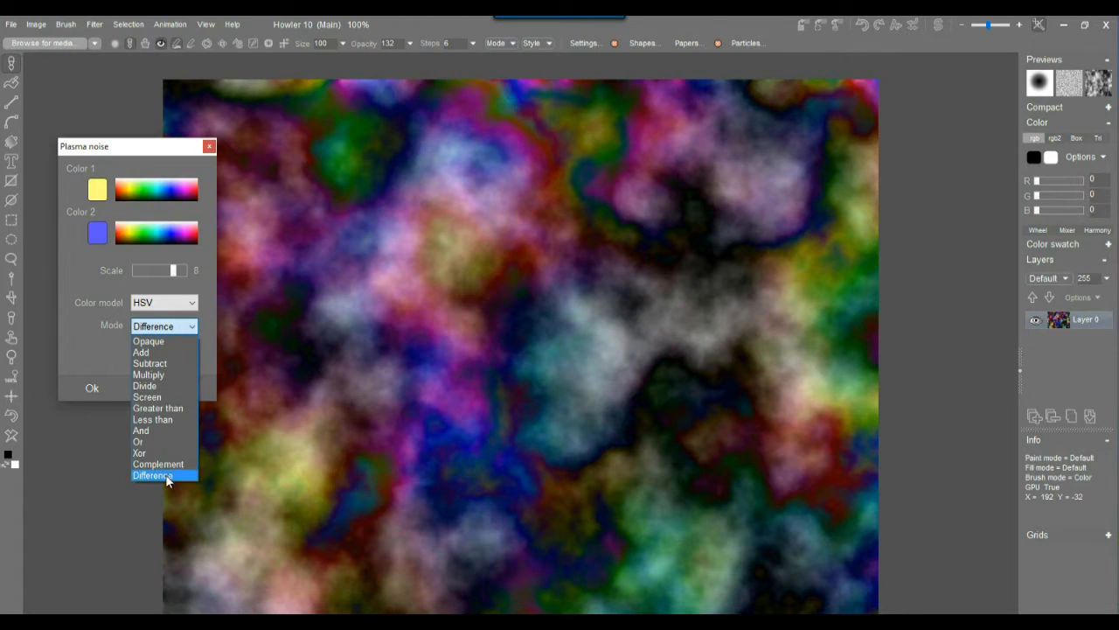
click(158, 342)
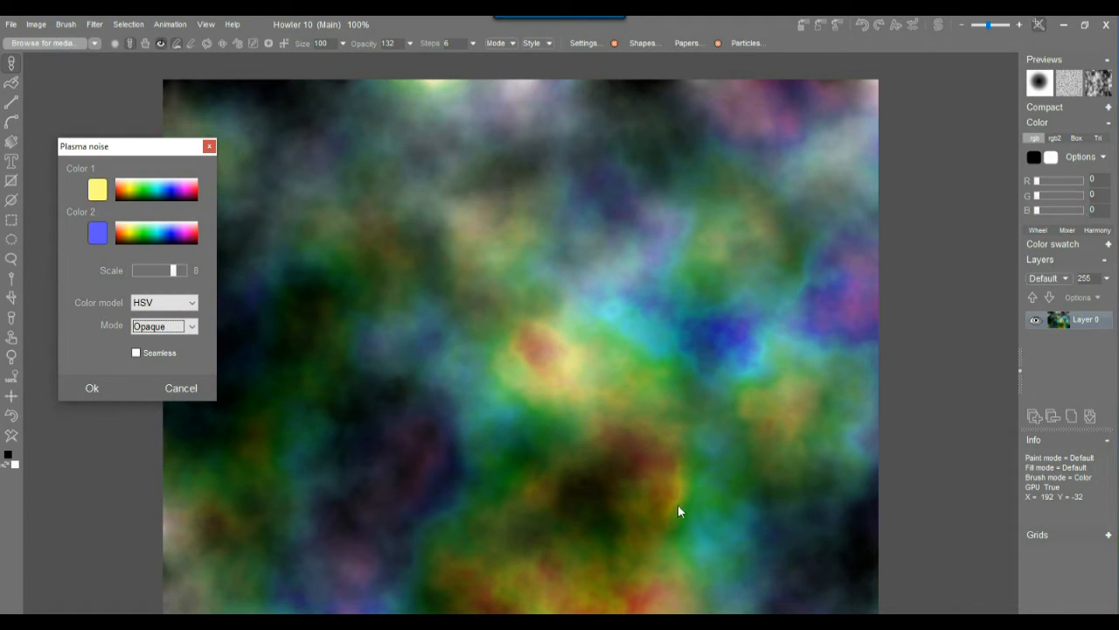
click(92, 388)
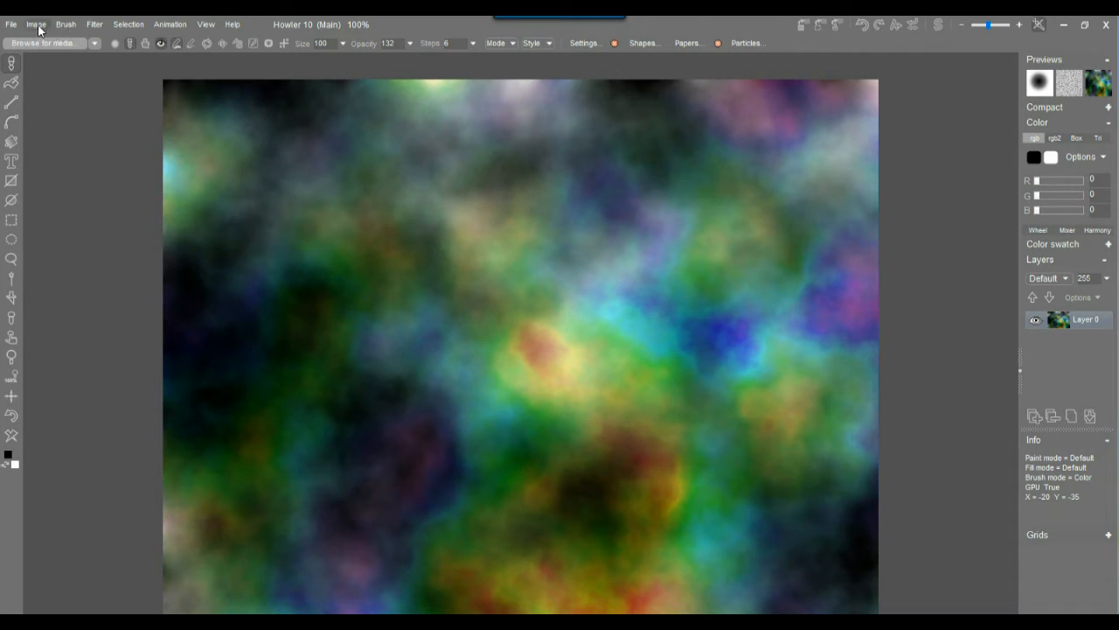
Adjust the image's color with Multiply values of red 123, green 0 and blue 117
click(93, 25)
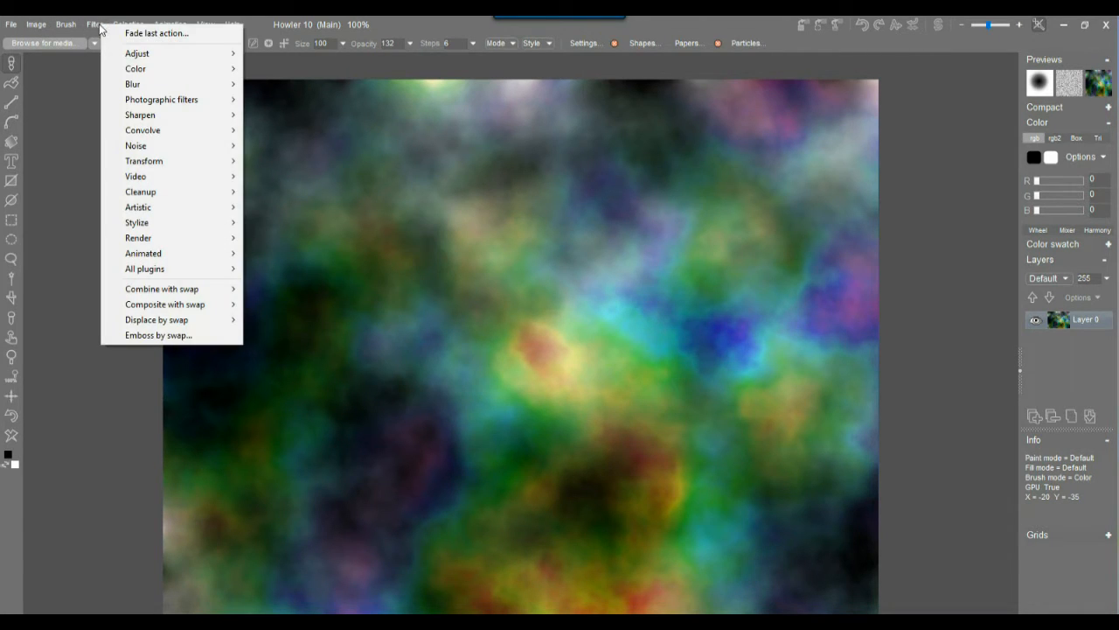
mouse_move(146, 59)
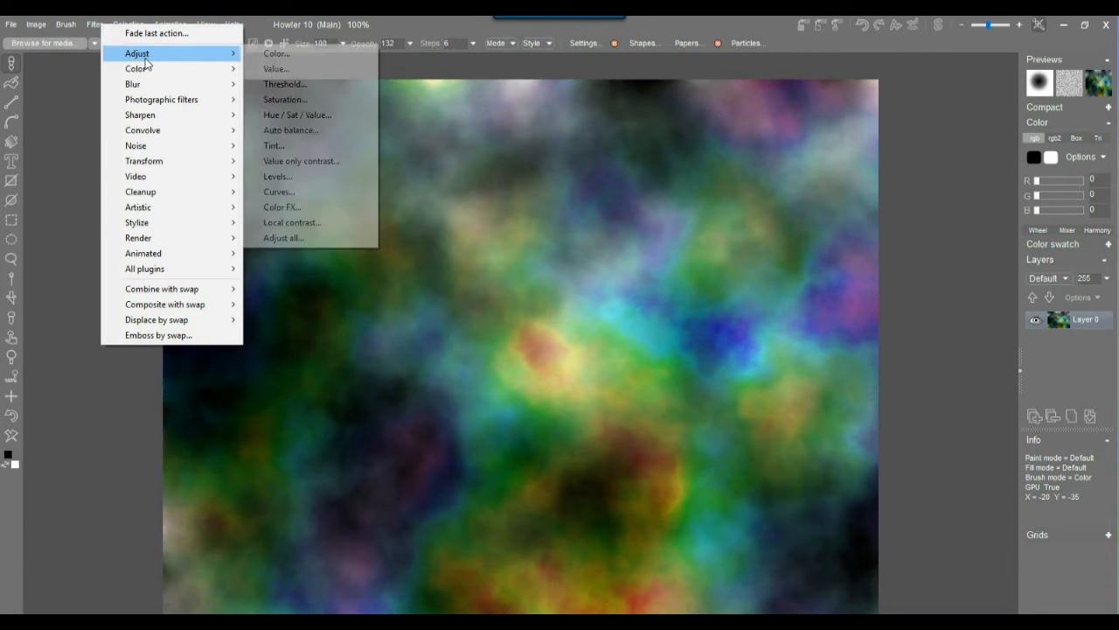
click(288, 62)
drag(525, 245, 141, 142)
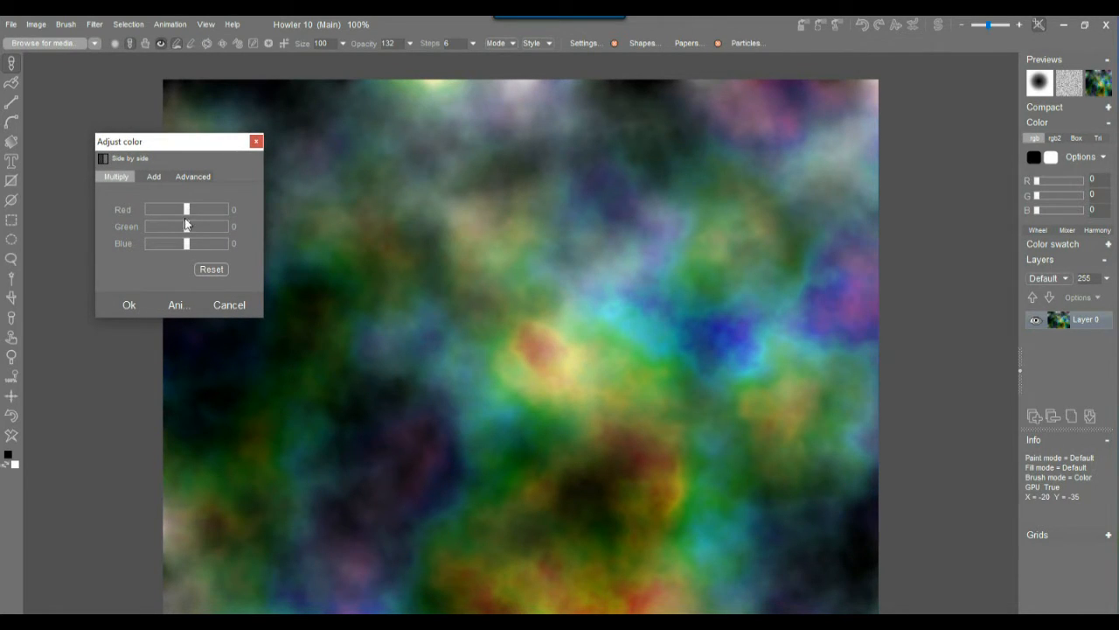
drag(186, 229, 180, 206)
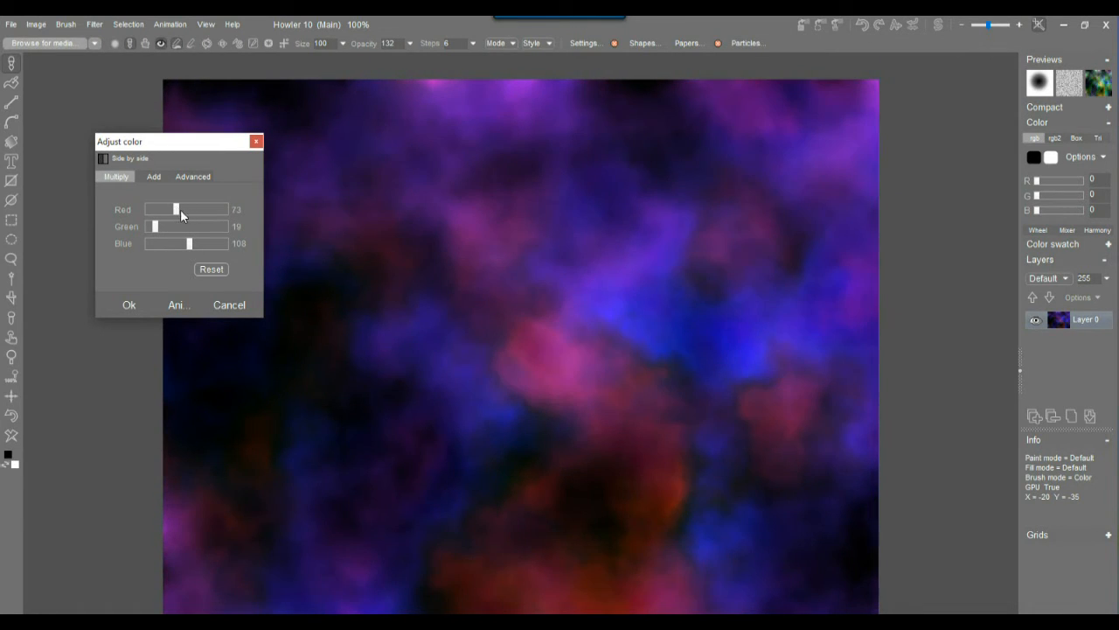
mouse_move(189, 245)
mouse_down()
mouse_move(175, 243)
mouse_move(190, 243)
mouse_up()
drag(179, 210, 194, 251)
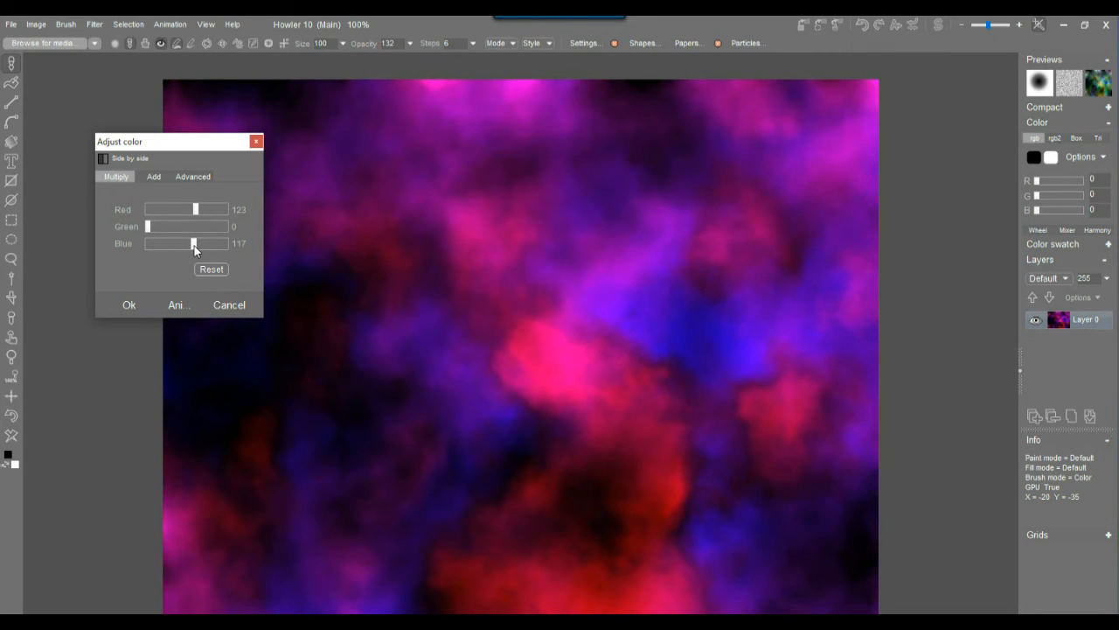
click(129, 306)
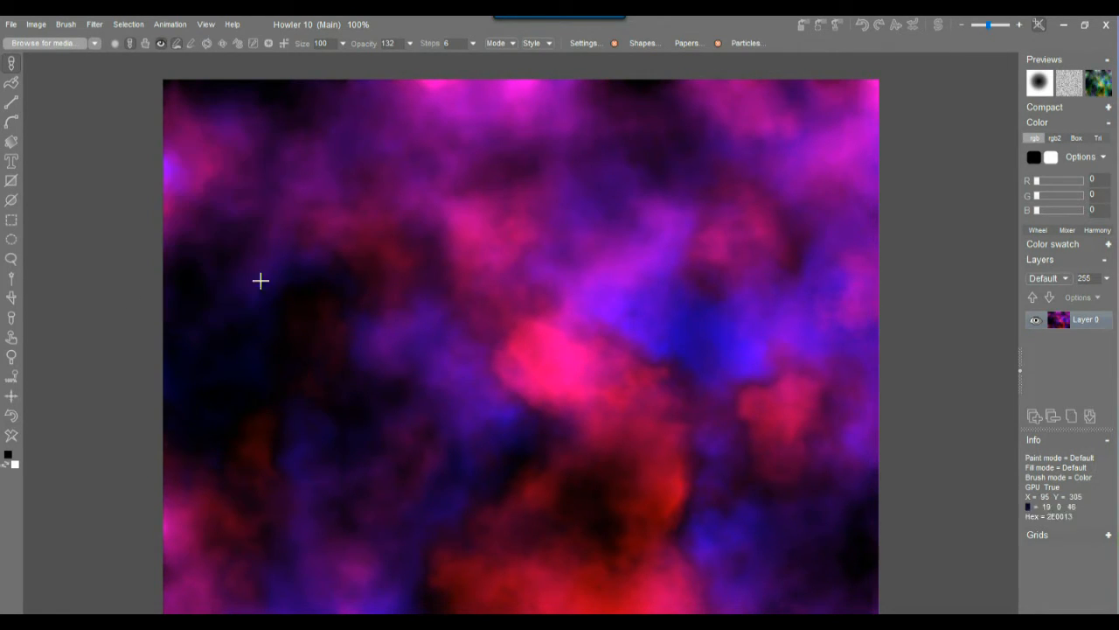
Adjust the image to hue 293, saturation 74 and value 223
click(38, 24)
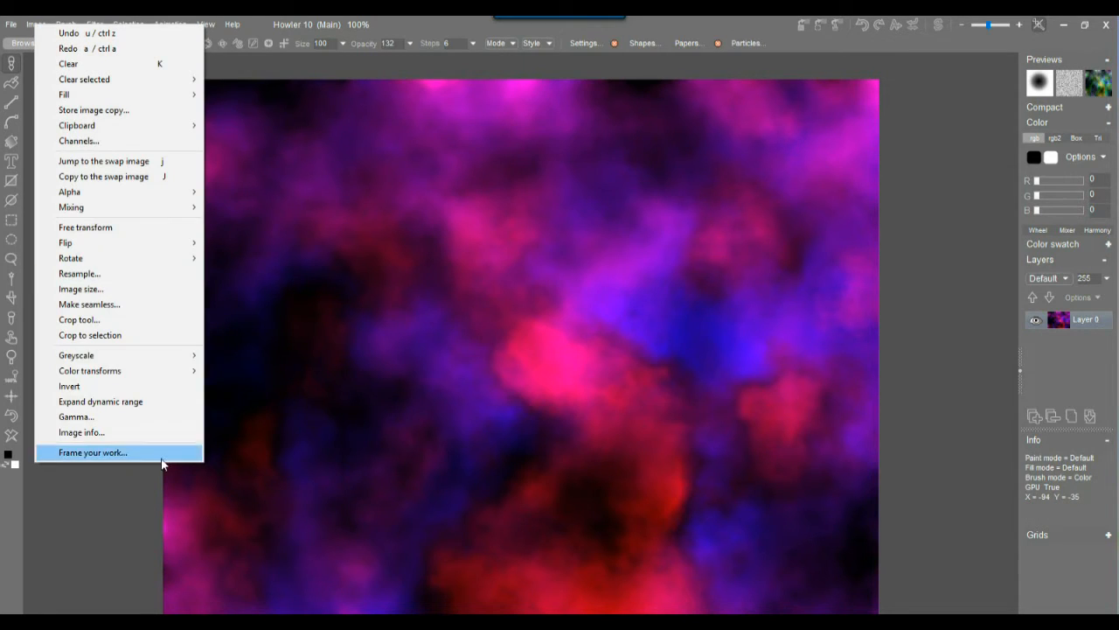
mouse_move(151, 359)
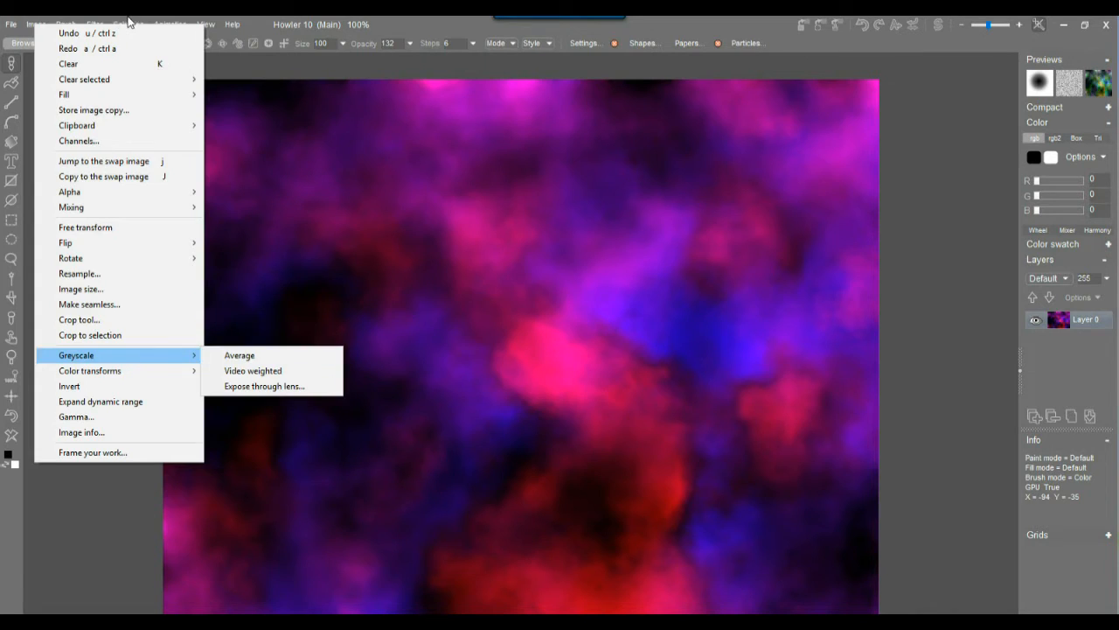
click(91, 25)
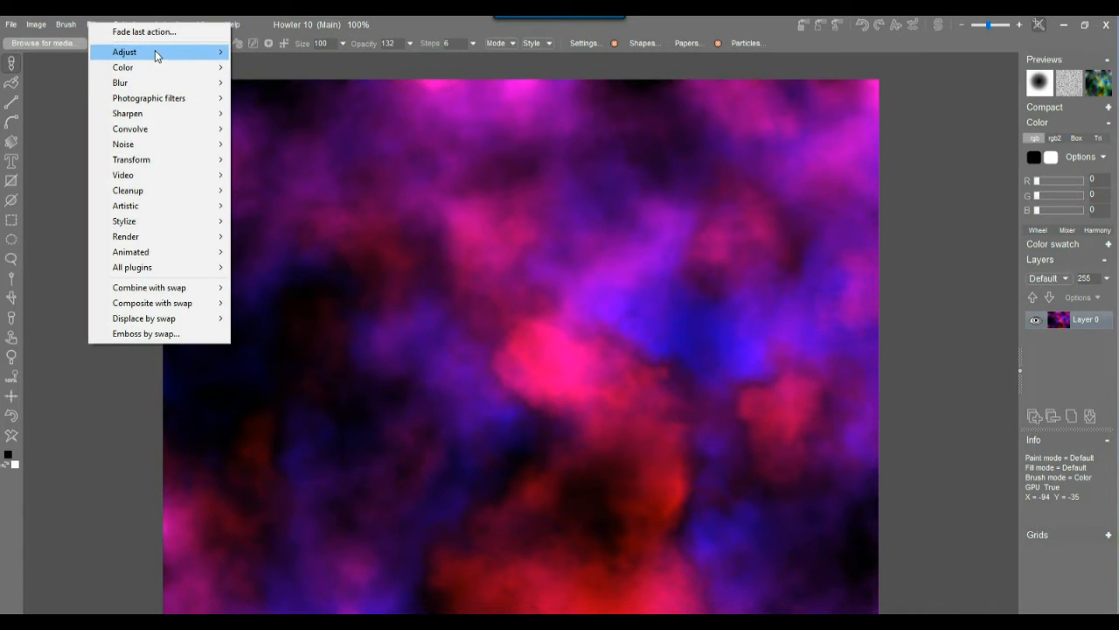
mouse_move(157, 55)
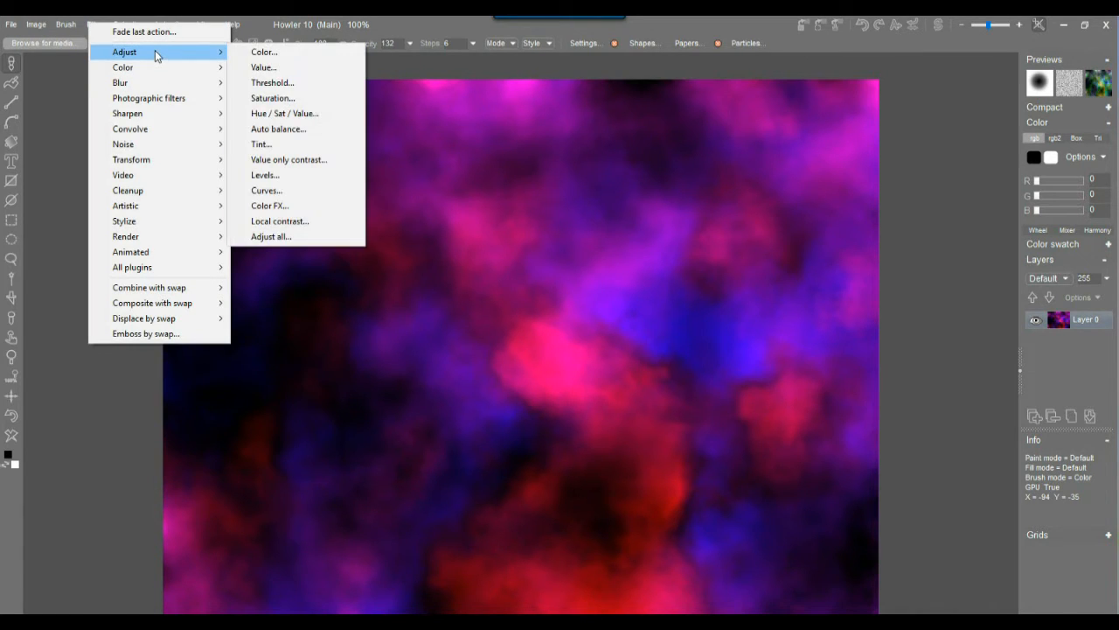
click(293, 113)
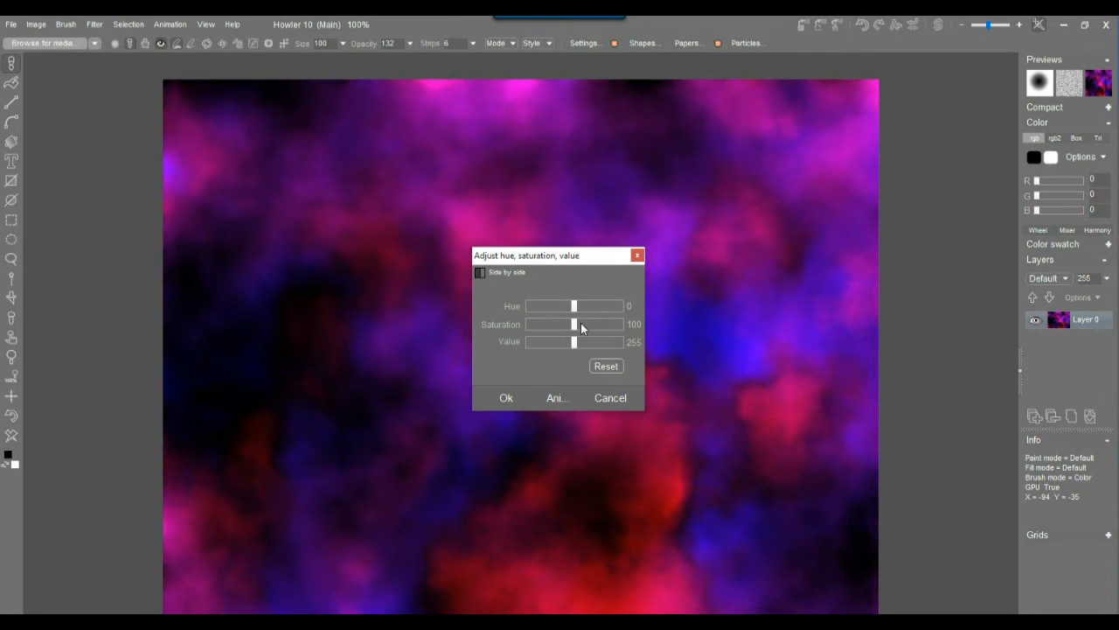
drag(574, 310, 556, 310)
drag(502, 257, 184, 210)
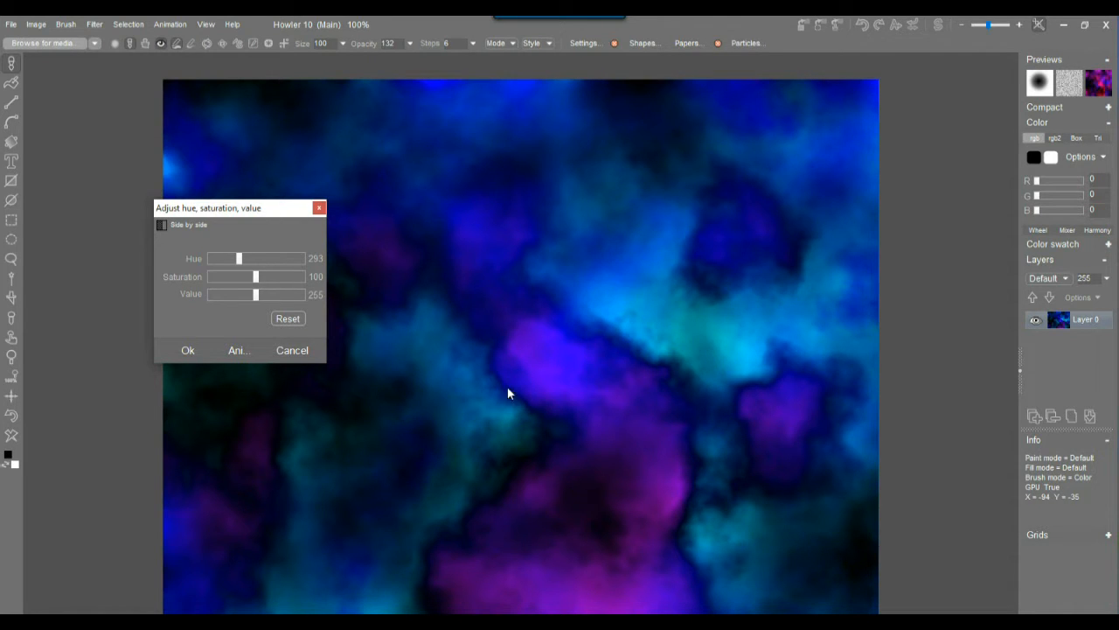
mouse_move(256, 279)
mouse_down()
mouse_move(229, 277)
mouse_move(263, 275)
mouse_move(233, 274)
mouse_move(266, 277)
mouse_move(241, 280)
mouse_move(270, 295)
mouse_move(230, 295)
mouse_move(262, 279)
mouse_move(225, 276)
mouse_move(245, 274)
mouse_move(250, 294)
mouse_up()
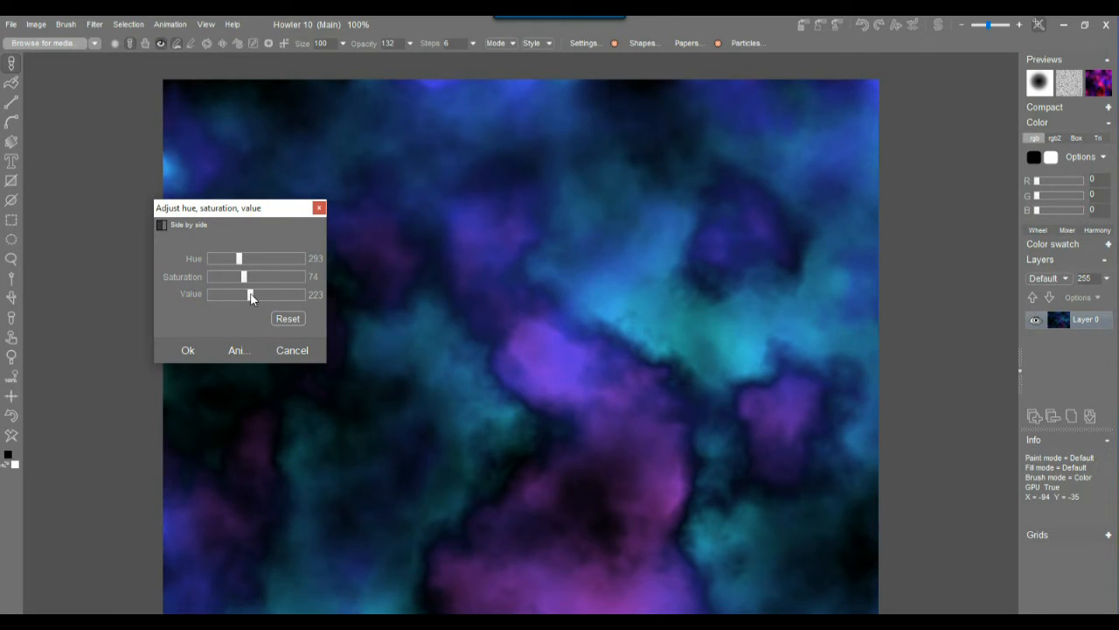
click(188, 351)
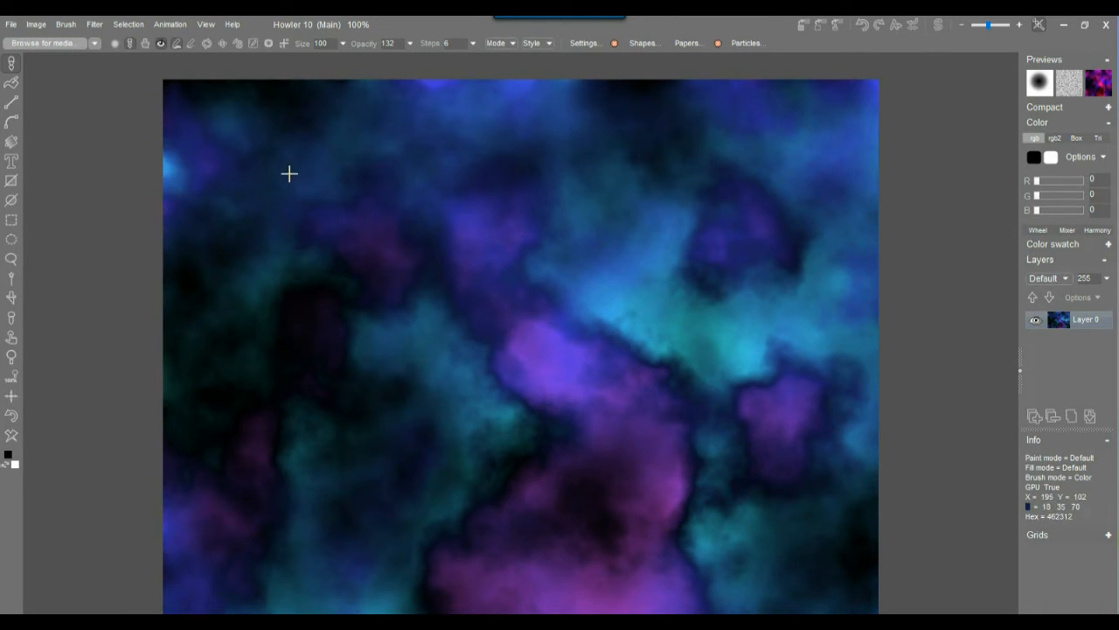
Store a copy of the current nebula image and move its thumbnail window beside the canvas
click(36, 25)
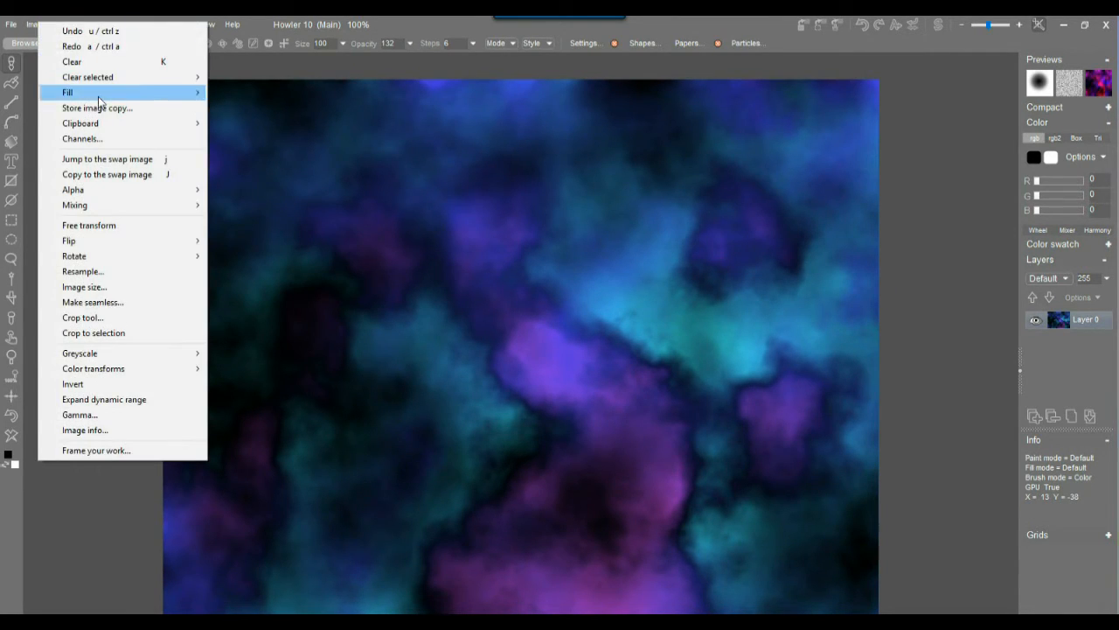
click(107, 109)
drag(909, 458, 70, 87)
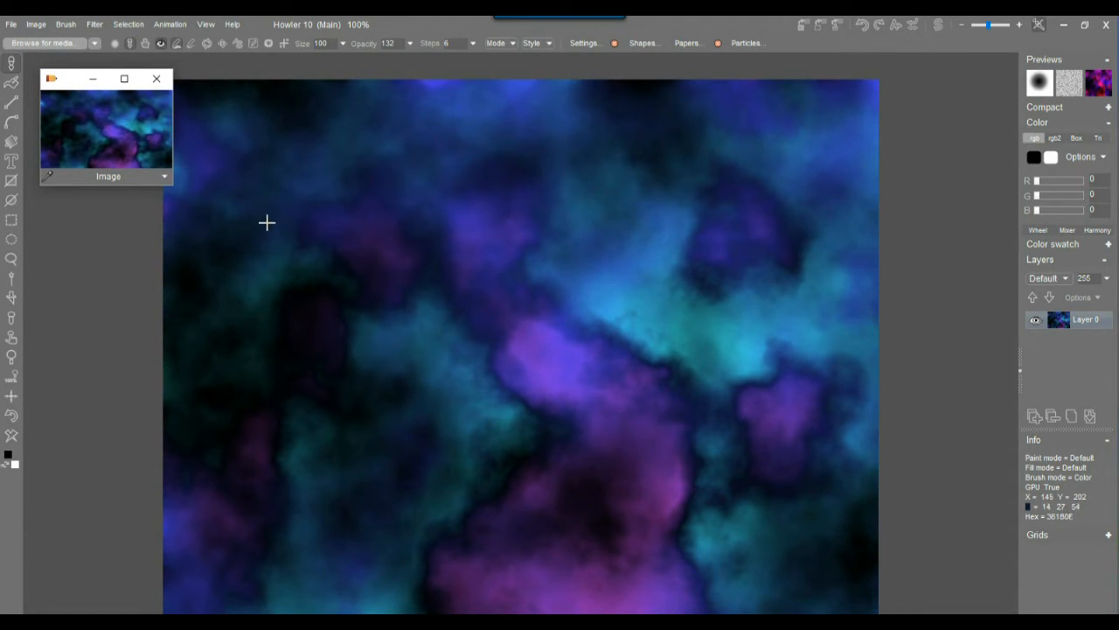
Copy the nebula image to the clipboard
click(8, 24)
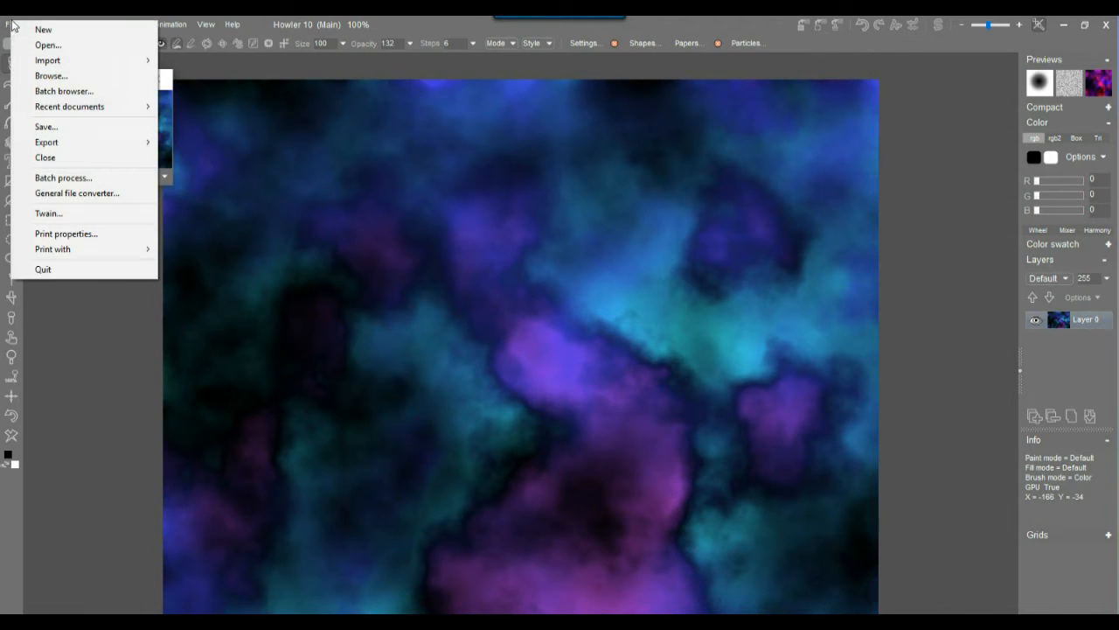
click(435, 22)
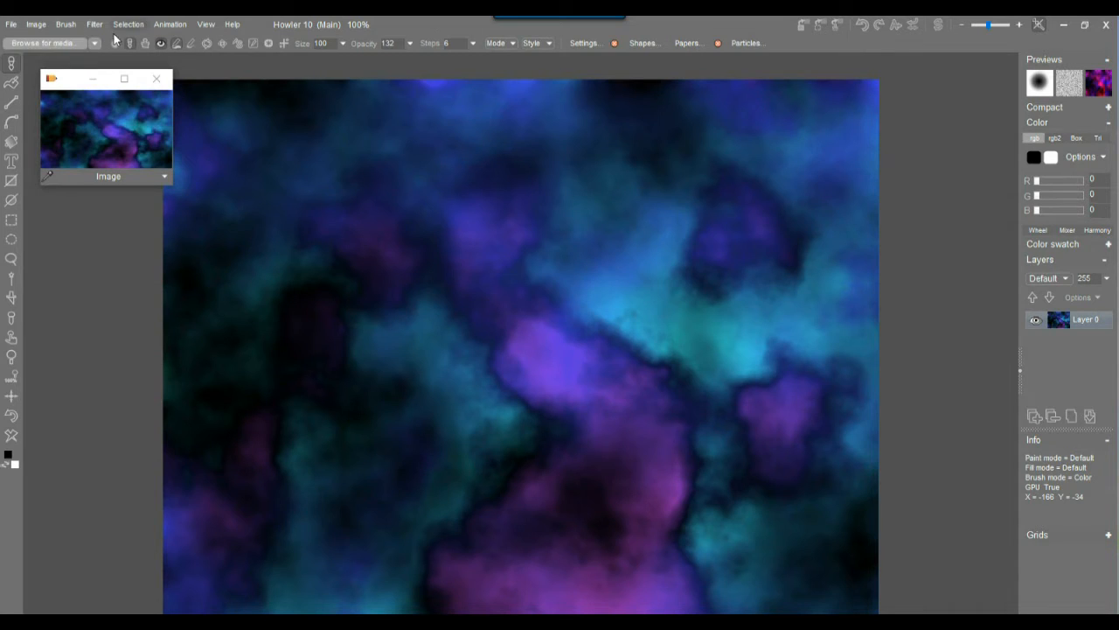
click(43, 26)
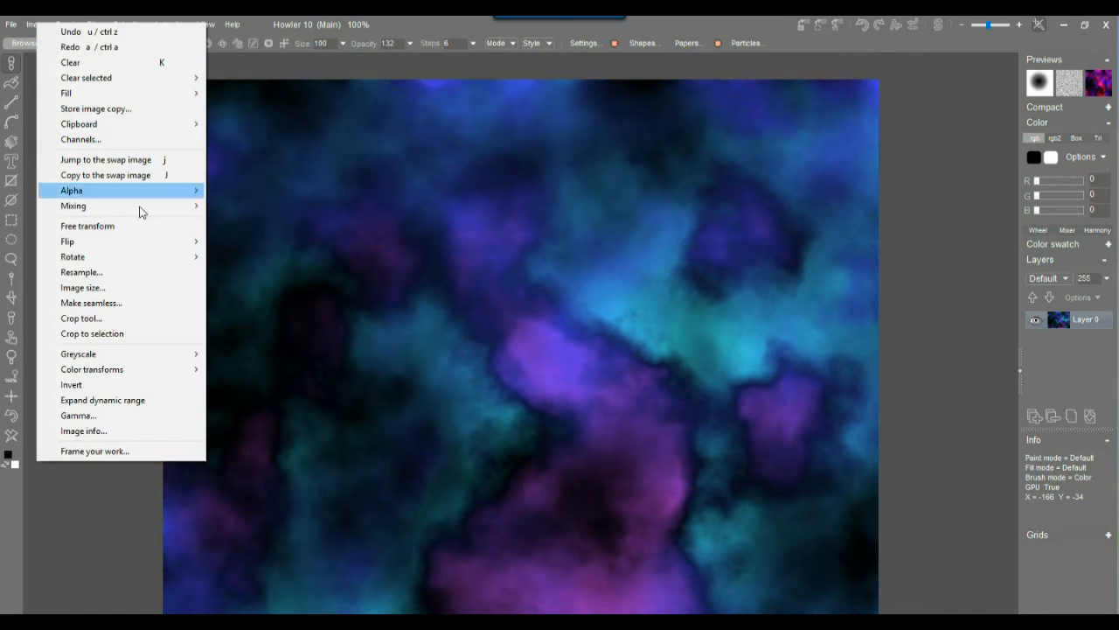
mouse_move(133, 128)
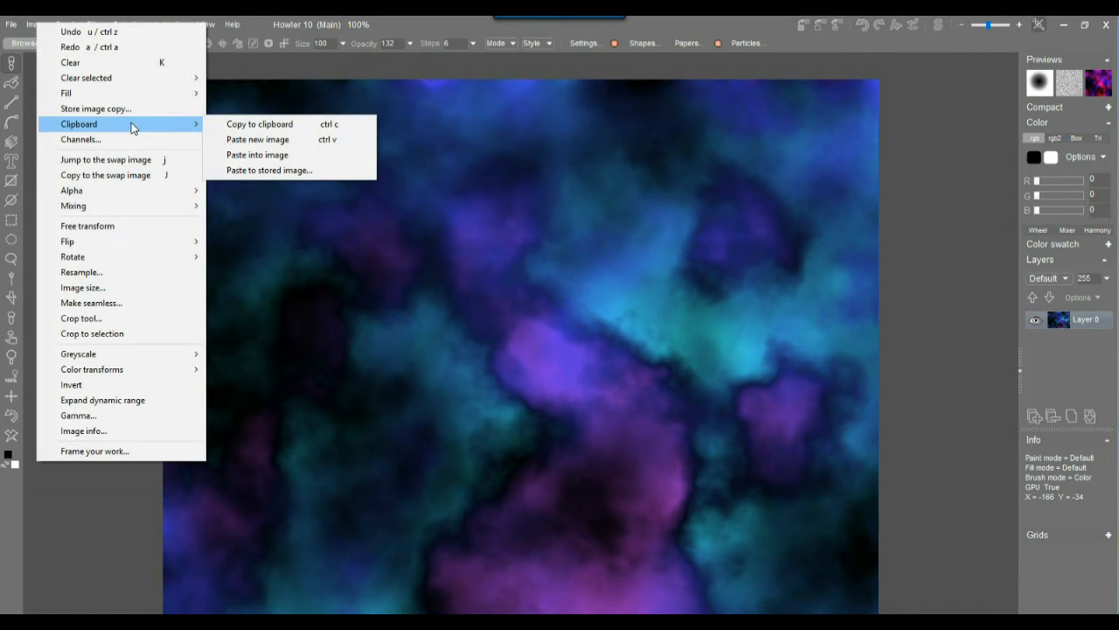
click(282, 124)
Open the nebula image in the General file converter, look over its image options, and move the converter window aside
click(14, 27)
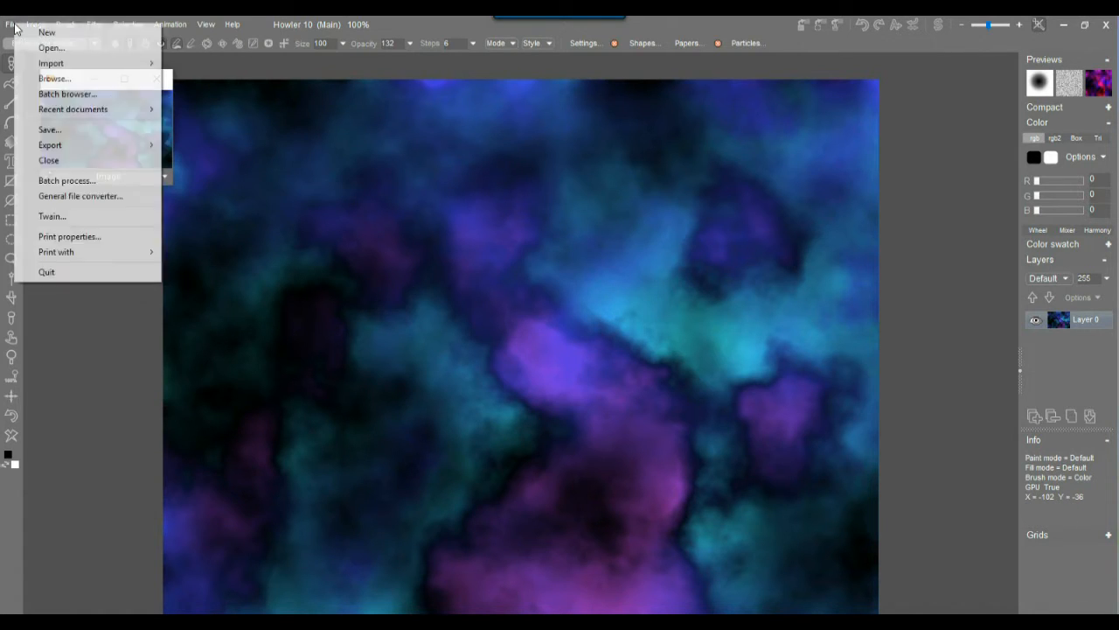
click(91, 197)
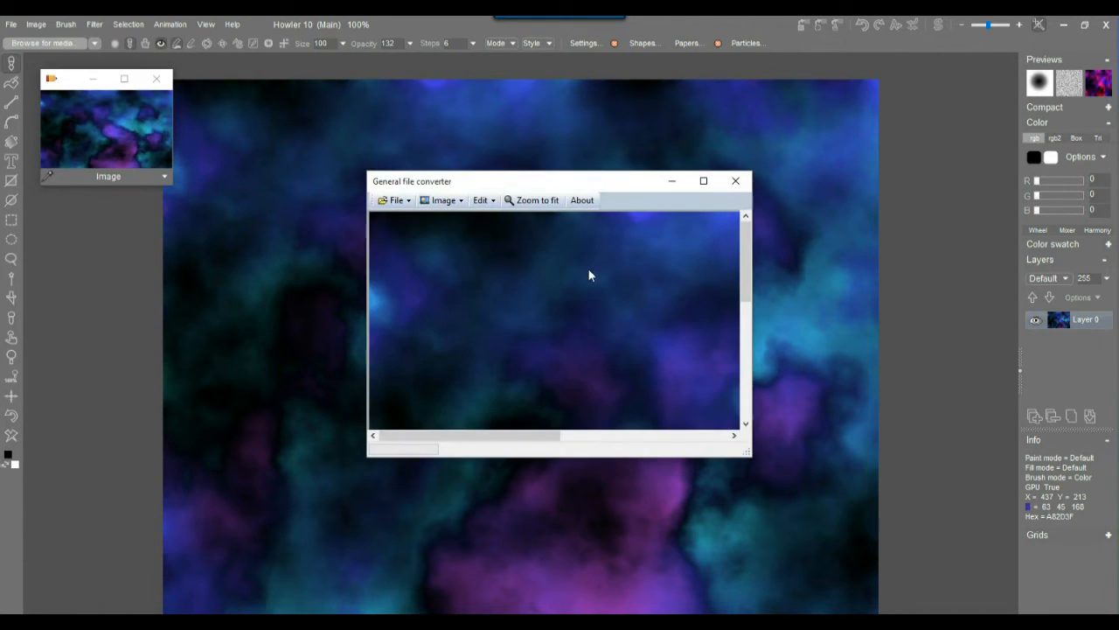
click(456, 203)
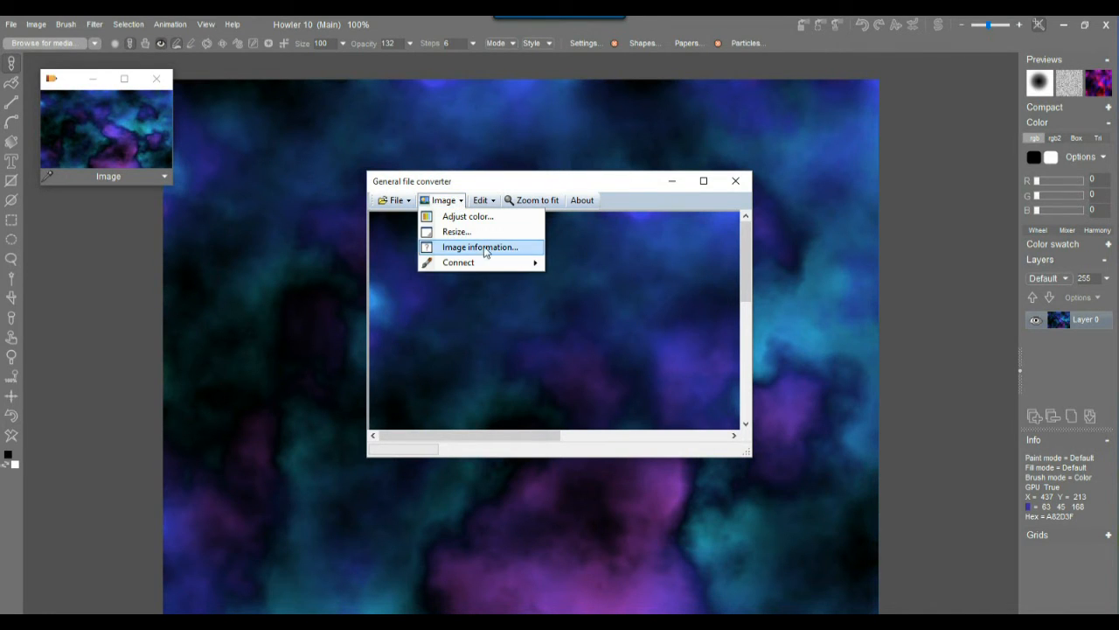
click(557, 179)
mouse_move(557, 179)
mouse_down()
mouse_move(582, 263)
mouse_move(252, 272)
mouse_up()
Scribble looping black brush strokes across the middle of the nebula image on the main canvas
click(530, 323)
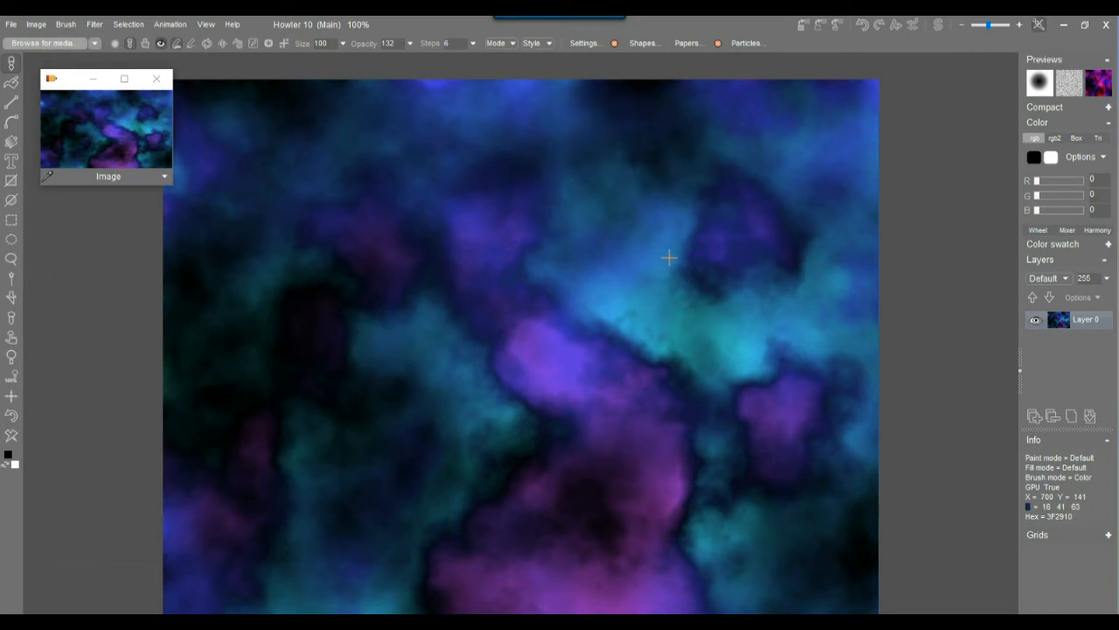
drag(751, 169, 637, 379)
mouse_move(703, 354)
mouse_down()
mouse_move(537, 487)
mouse_move(481, 415)
mouse_up()
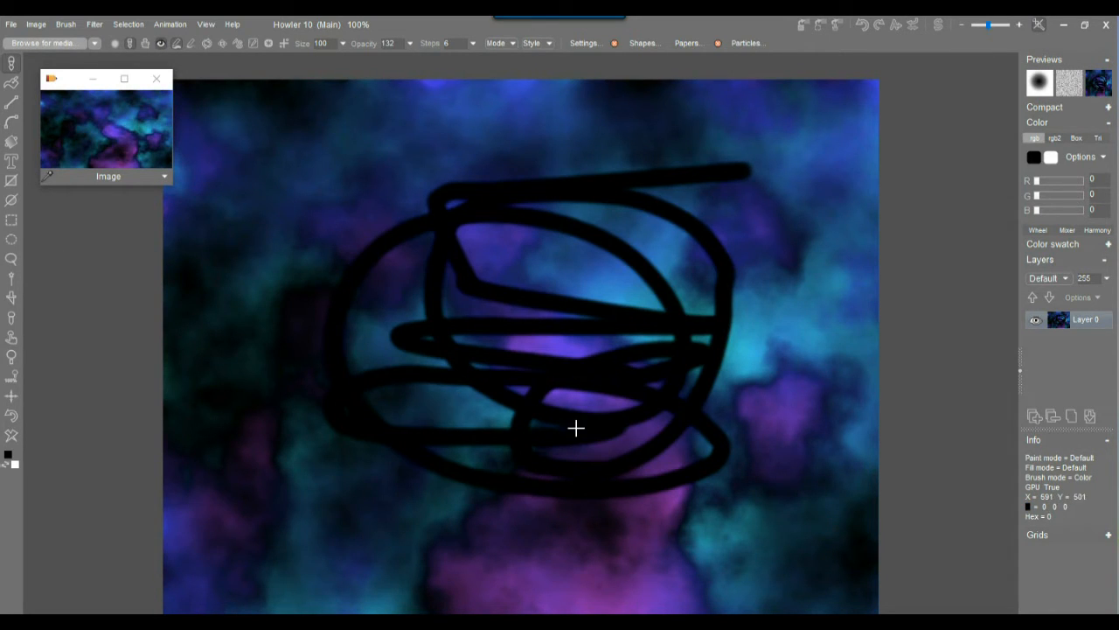
Import the scribbled canvas image from PD into the General file converter and zoom it to fit
key(alt+Tab)
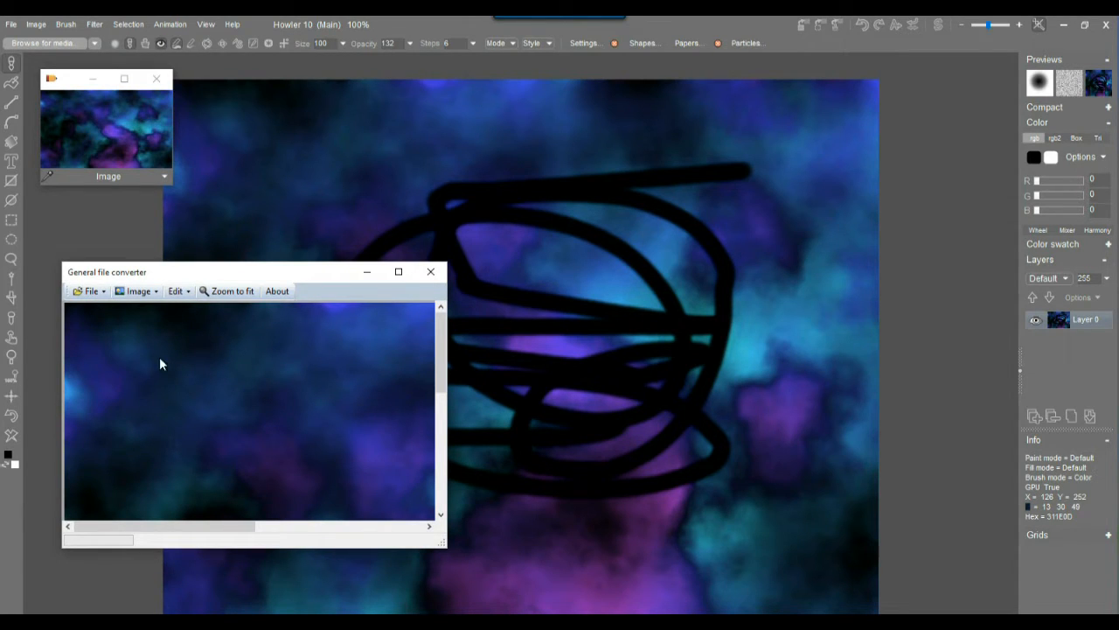
click(146, 293)
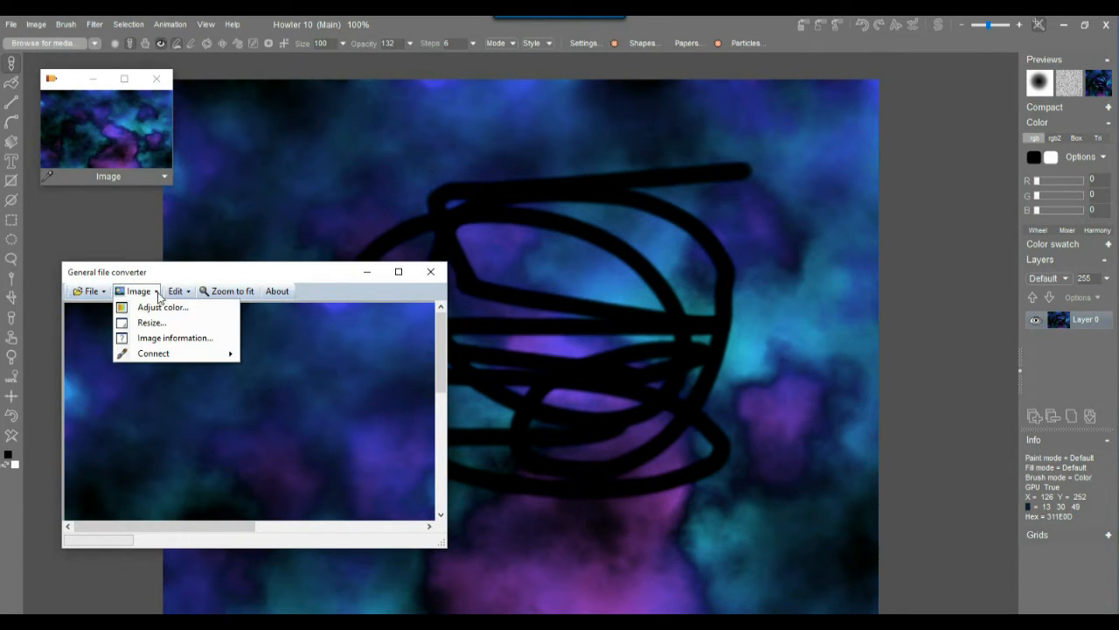
mouse_move(181, 357)
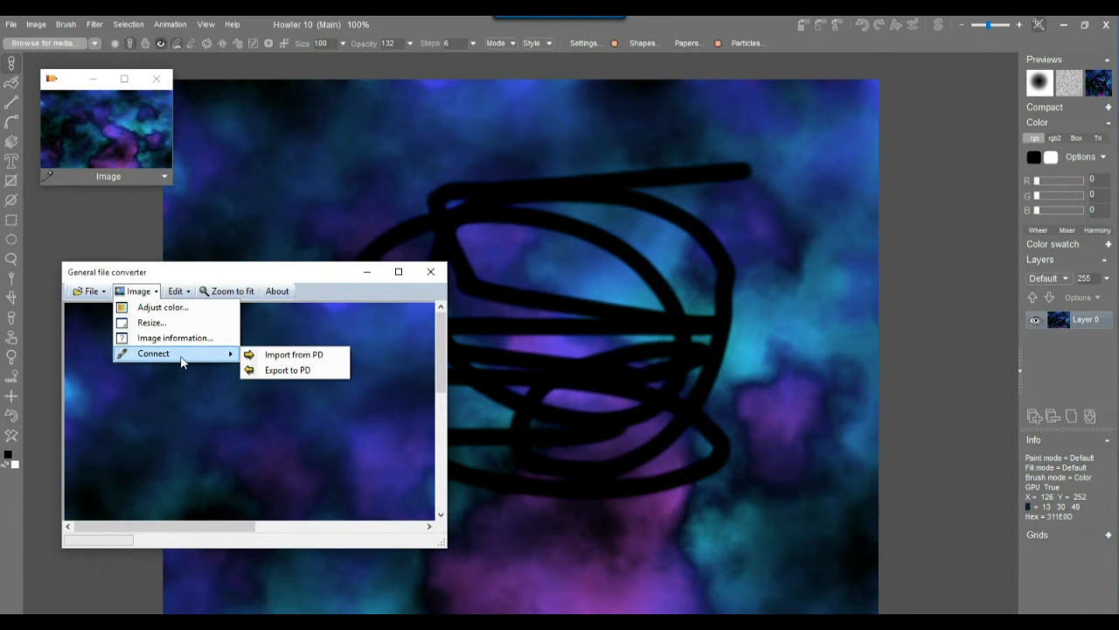
click(332, 356)
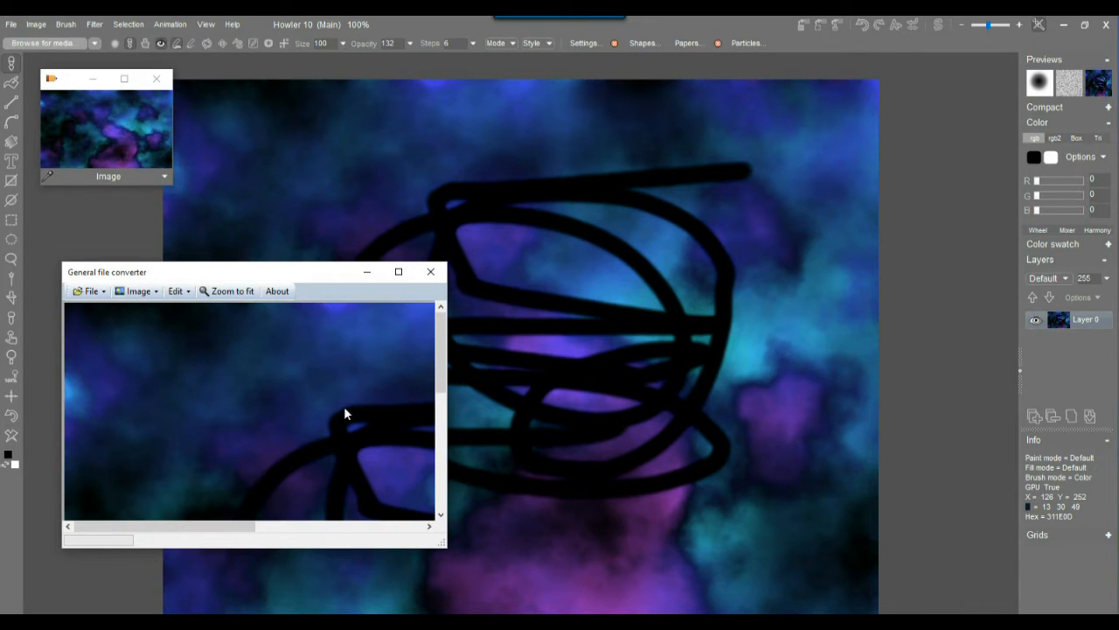
click(229, 291)
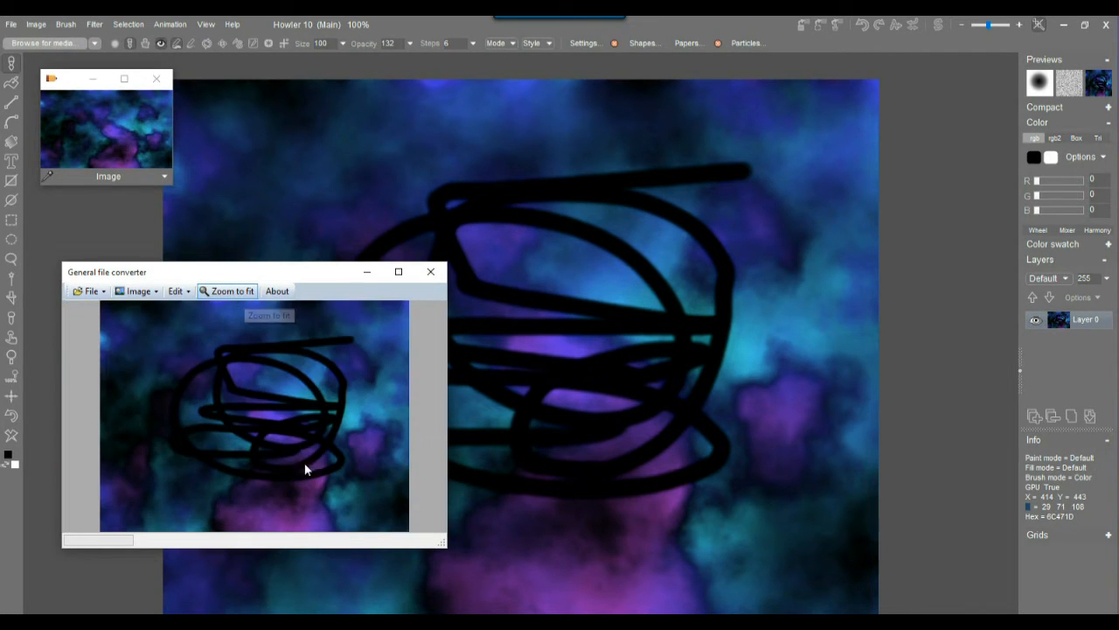
Shrink the General file converter window, move it to the canvas's lower-right corner, and look over its file options
drag(248, 277, 223, 239)
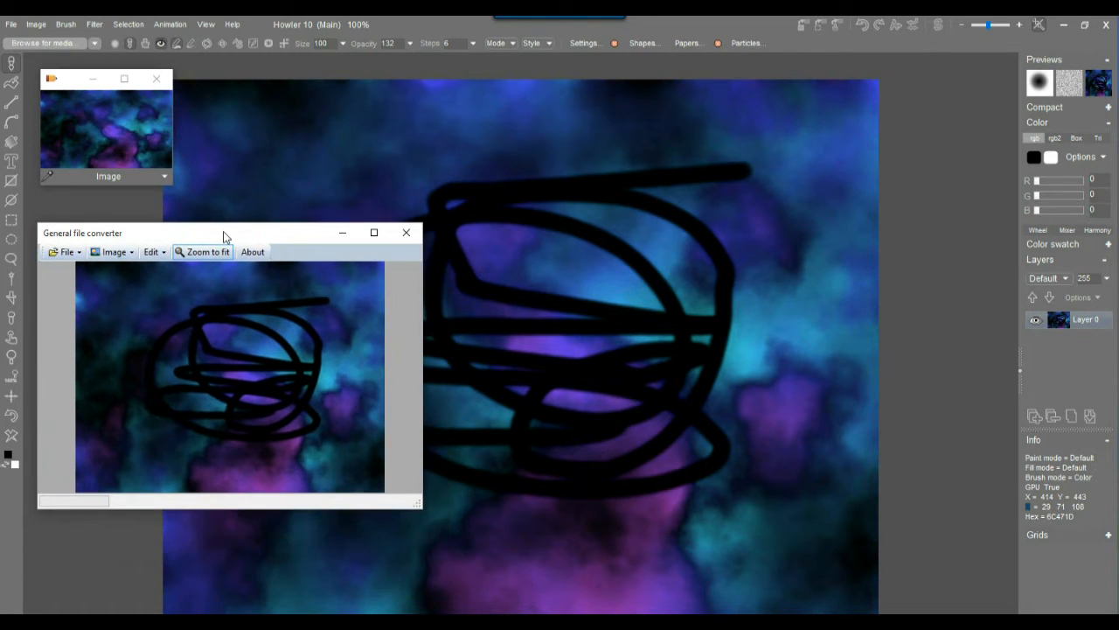
drag(414, 513, 265, 405)
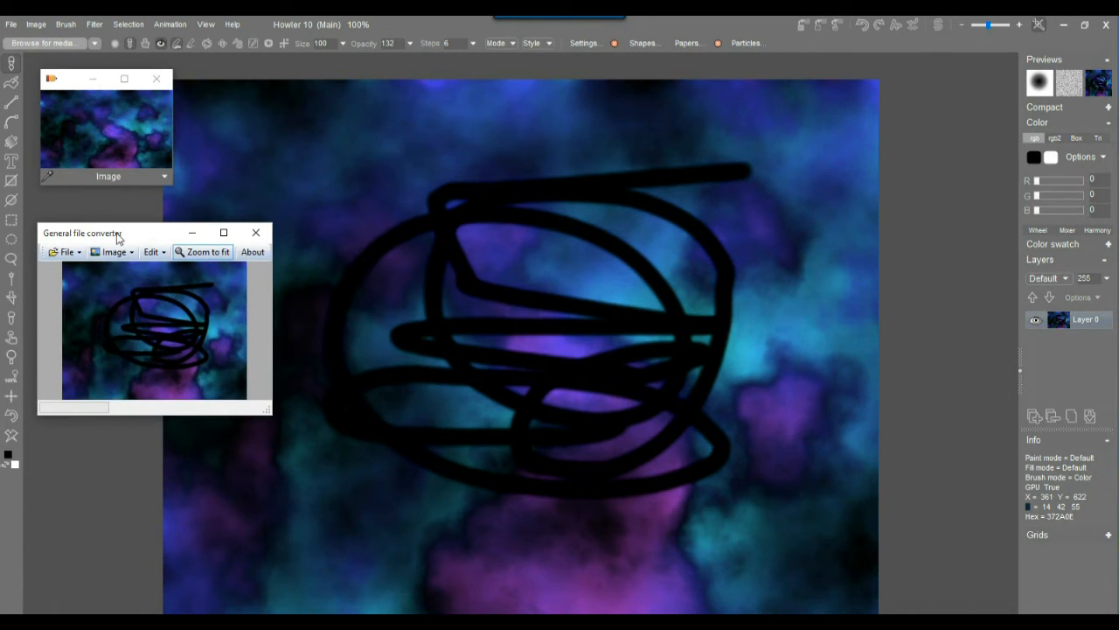
drag(119, 236, 838, 398)
click(787, 410)
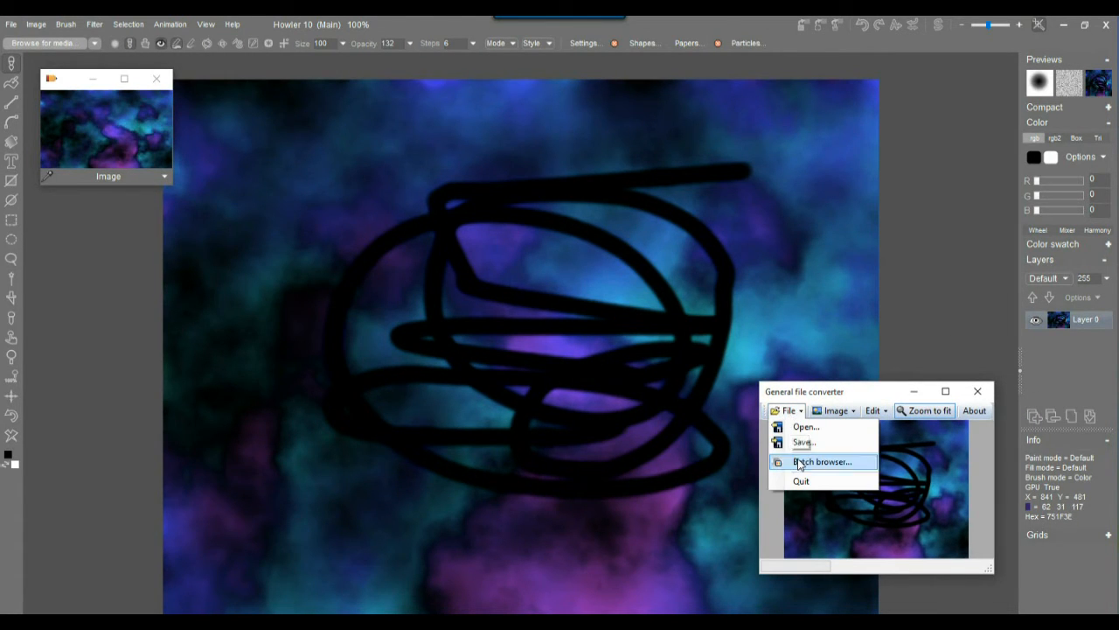
click(861, 396)
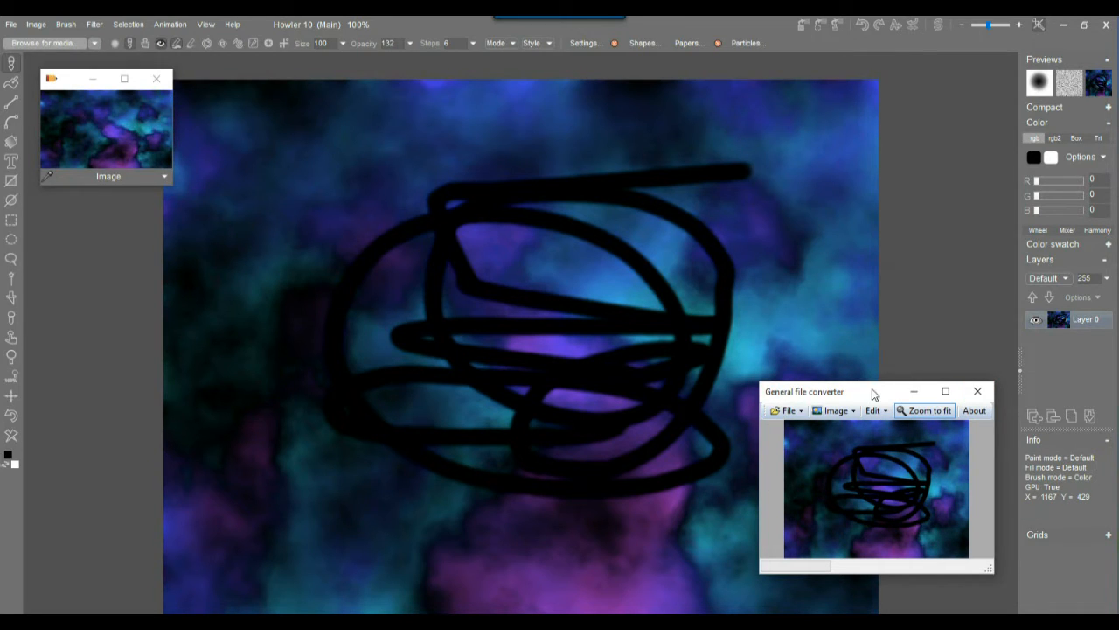
Return to the main Howler window and restore the stored nebula copy onto the scribbled canvas
drag(873, 390, 878, 410)
click(741, 23)
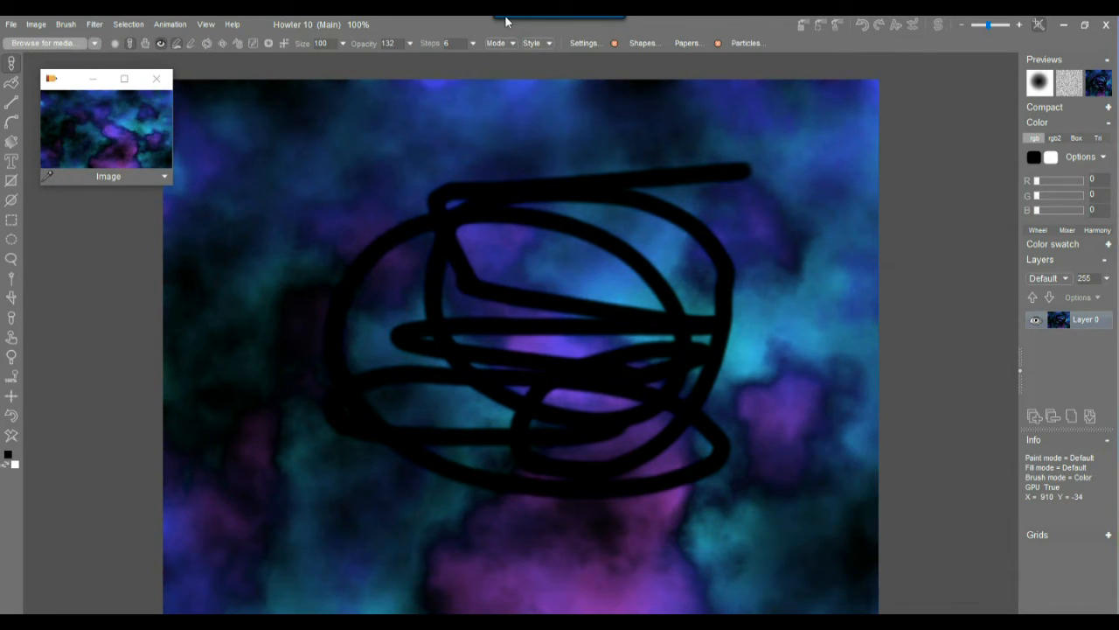
click(113, 141)
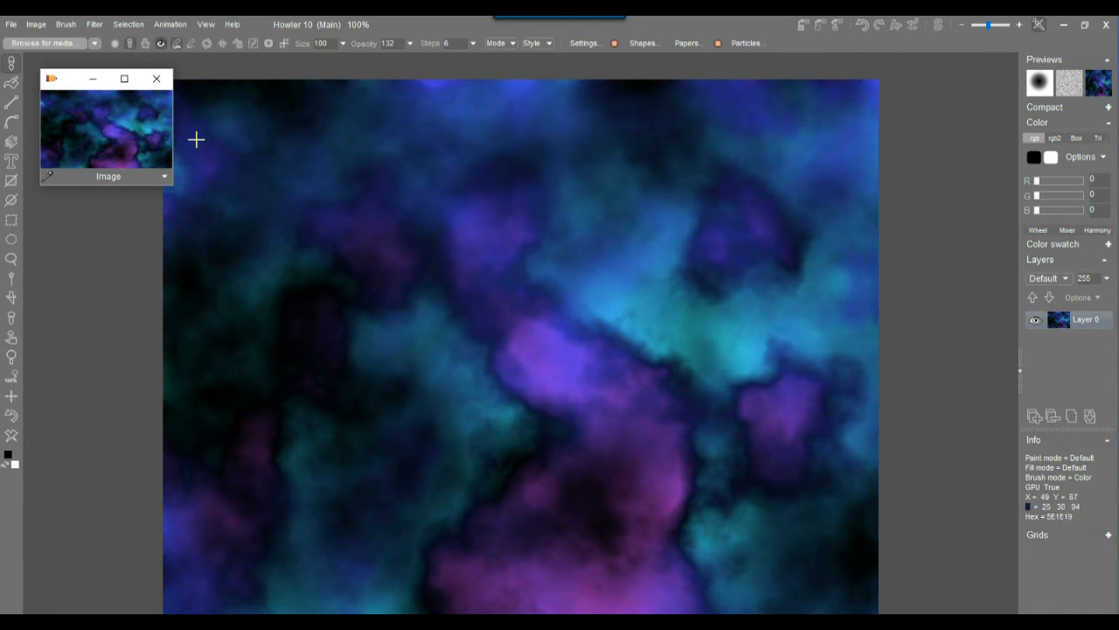
Render plasma noise over the nebula image with the blend mode set to Difference
click(95, 25)
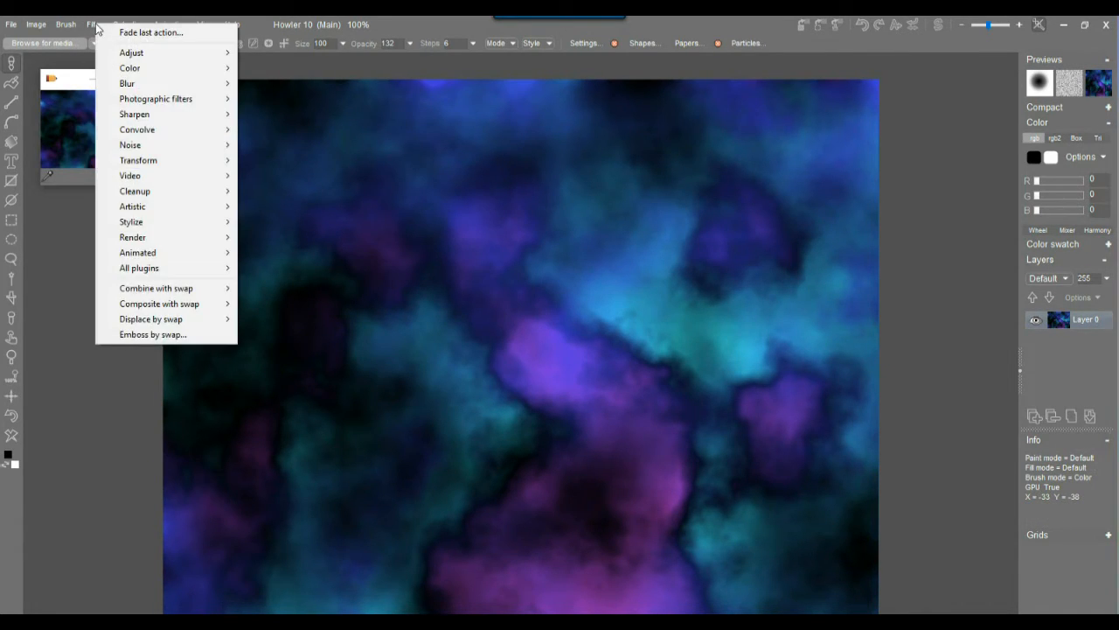
mouse_move(176, 250)
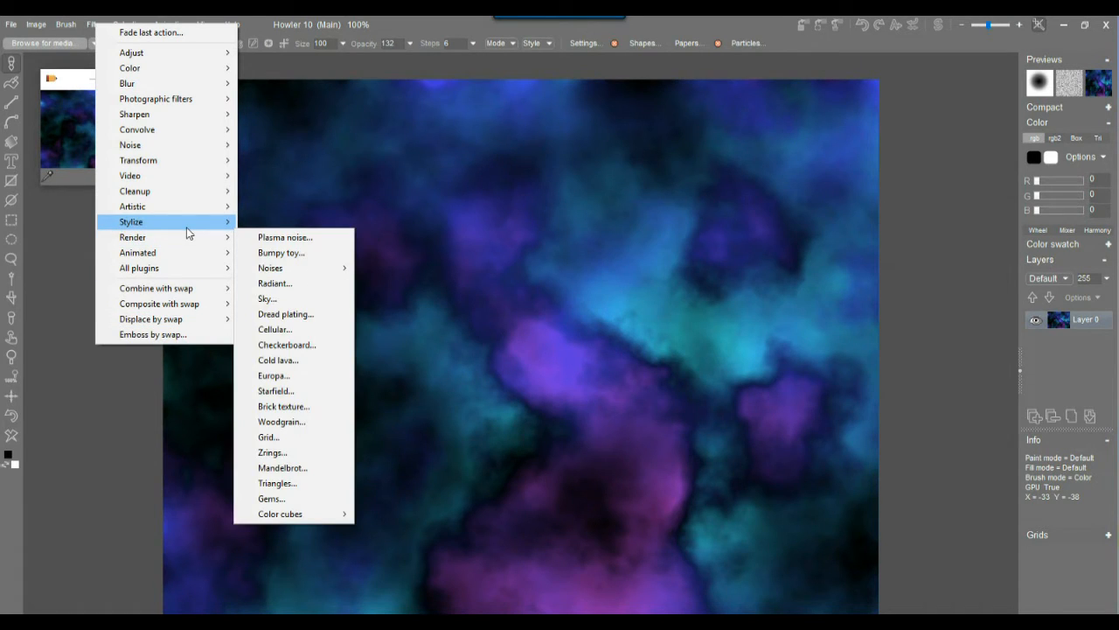
mouse_move(186, 227)
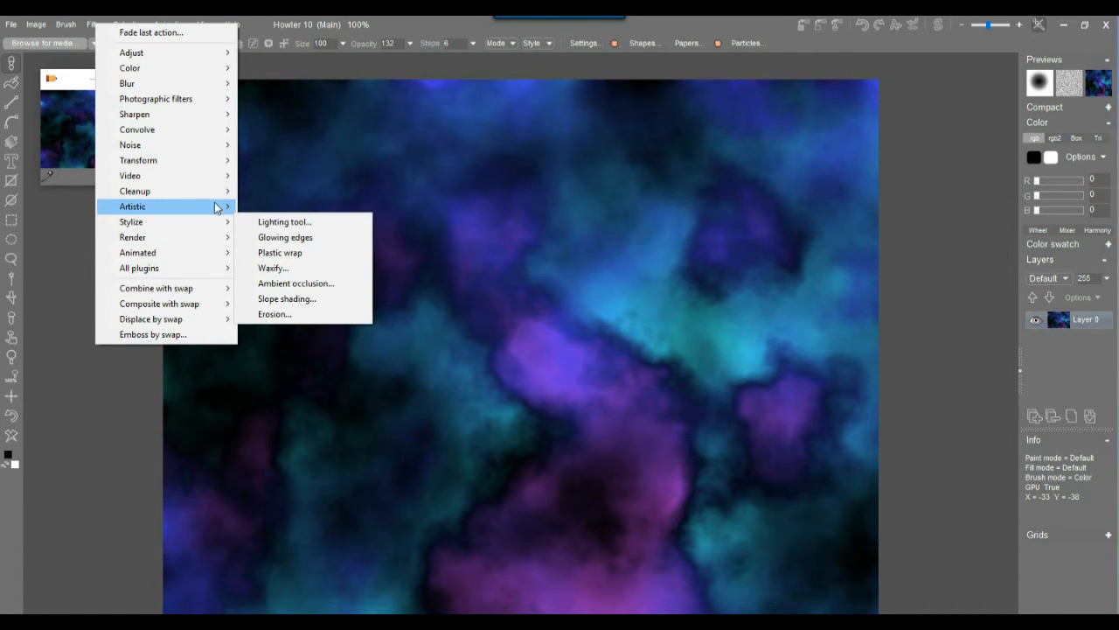
mouse_move(213, 207)
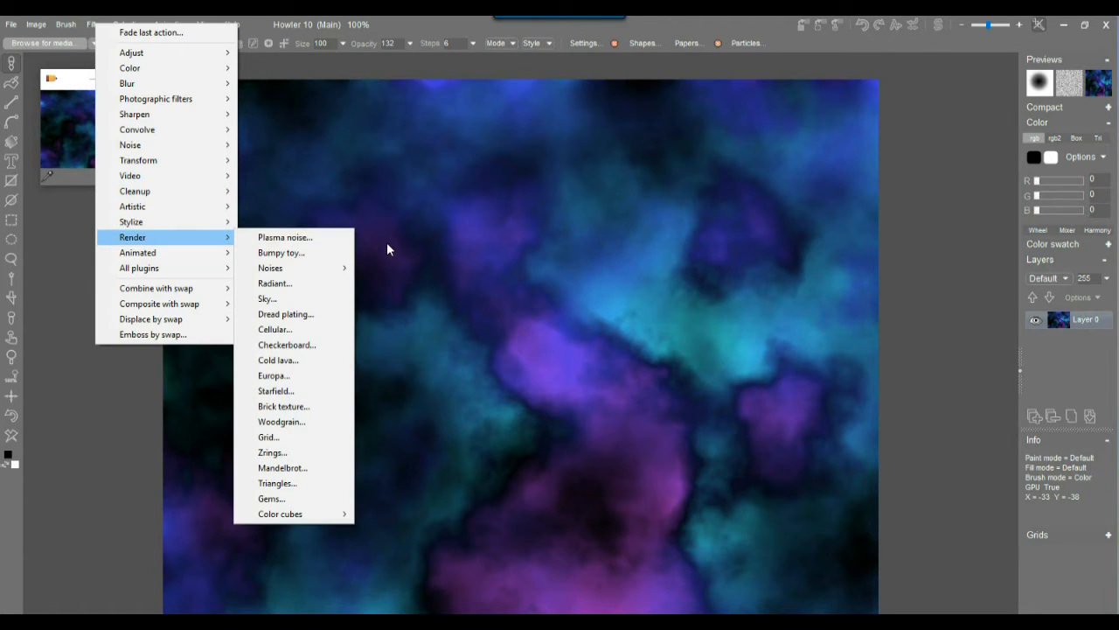
click(301, 242)
drag(566, 204, 166, 268)
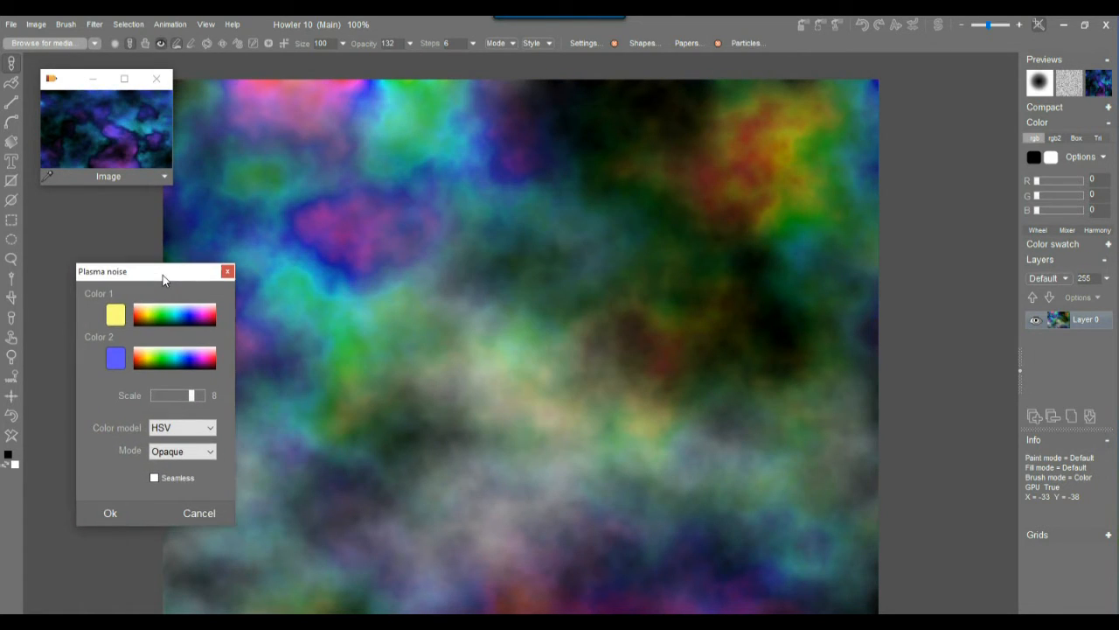
click(175, 452)
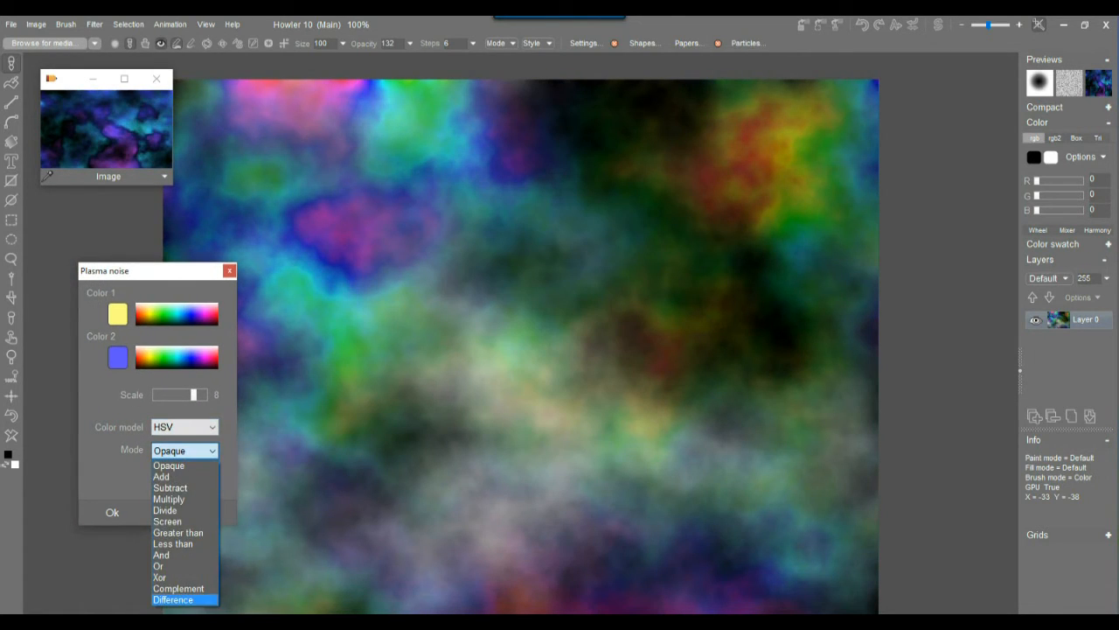
click(180, 600)
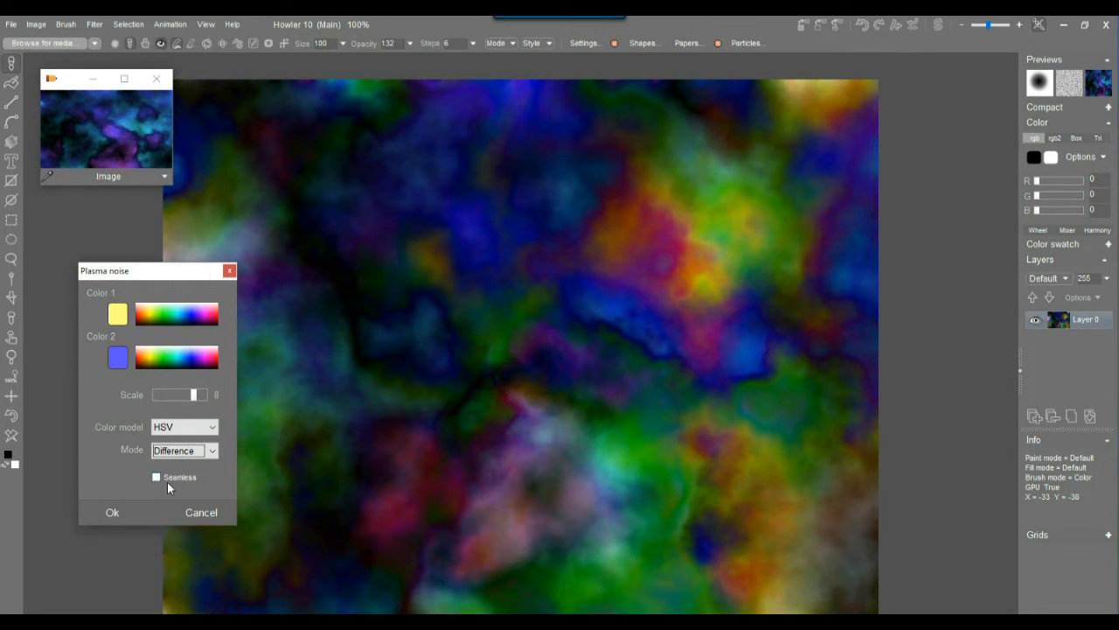
click(115, 513)
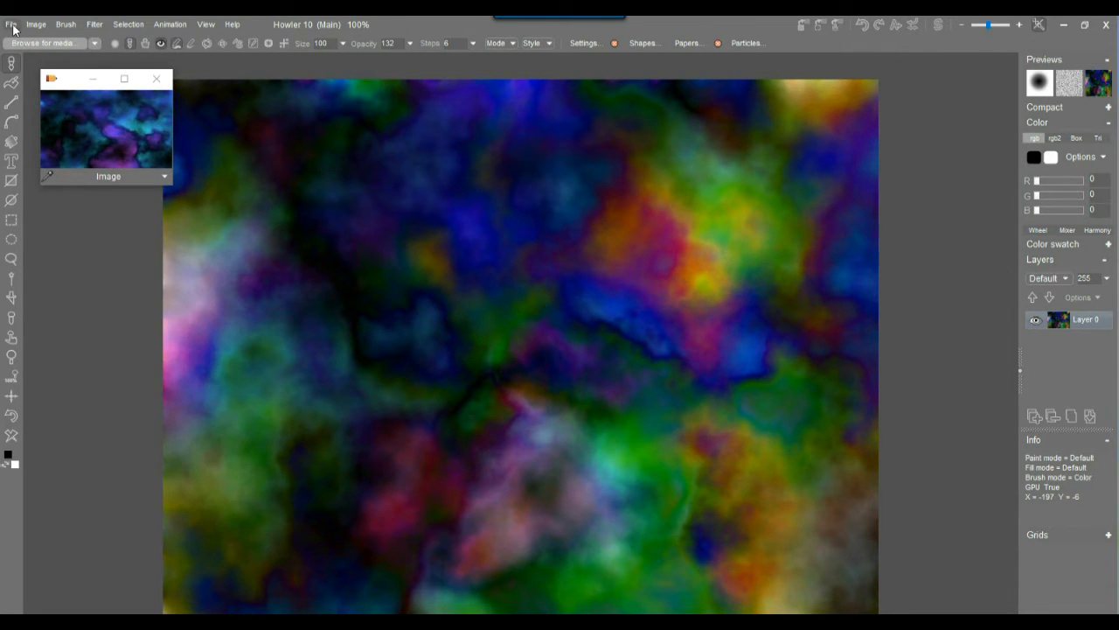
Convert the plasma image to greyscale by exposing it through an orange-red lens
click(36, 24)
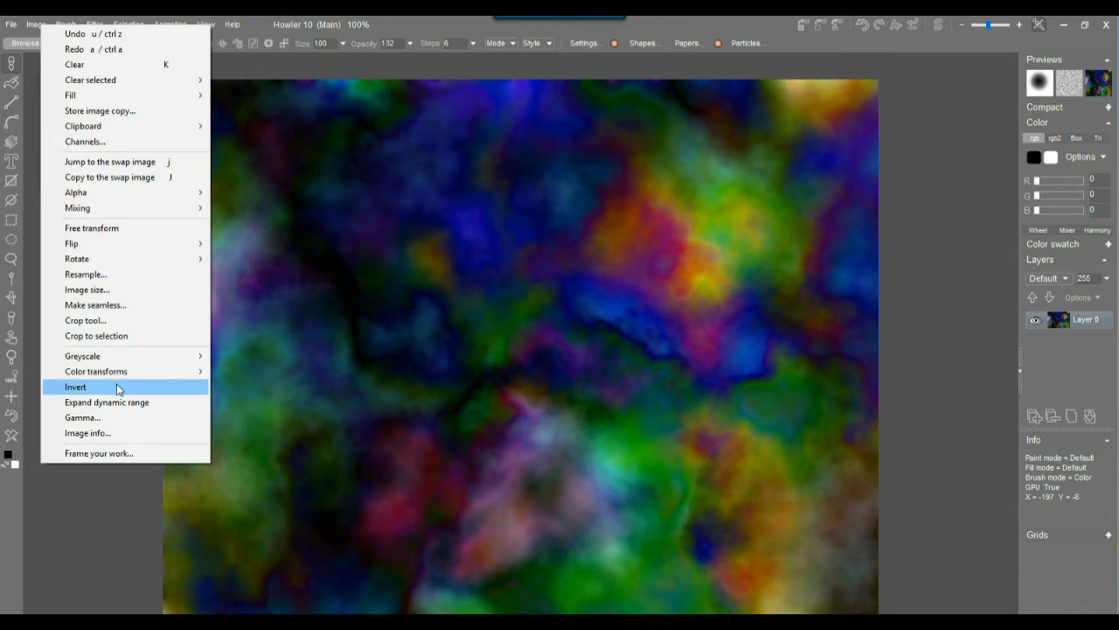
mouse_move(125, 359)
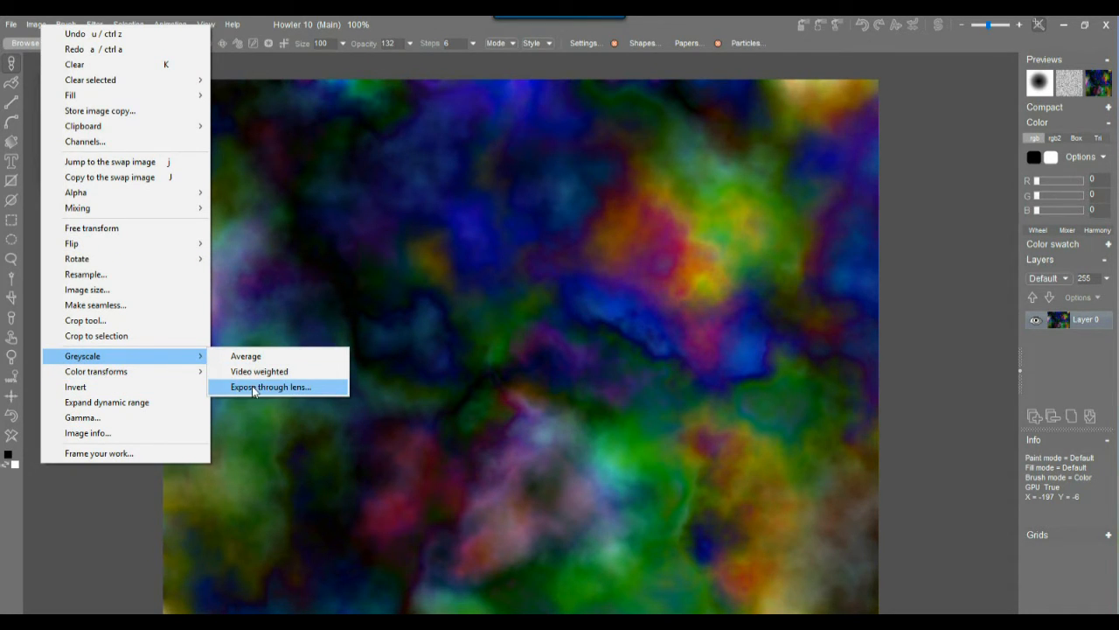
click(254, 391)
drag(539, 226, 169, 261)
drag(187, 399, 152, 412)
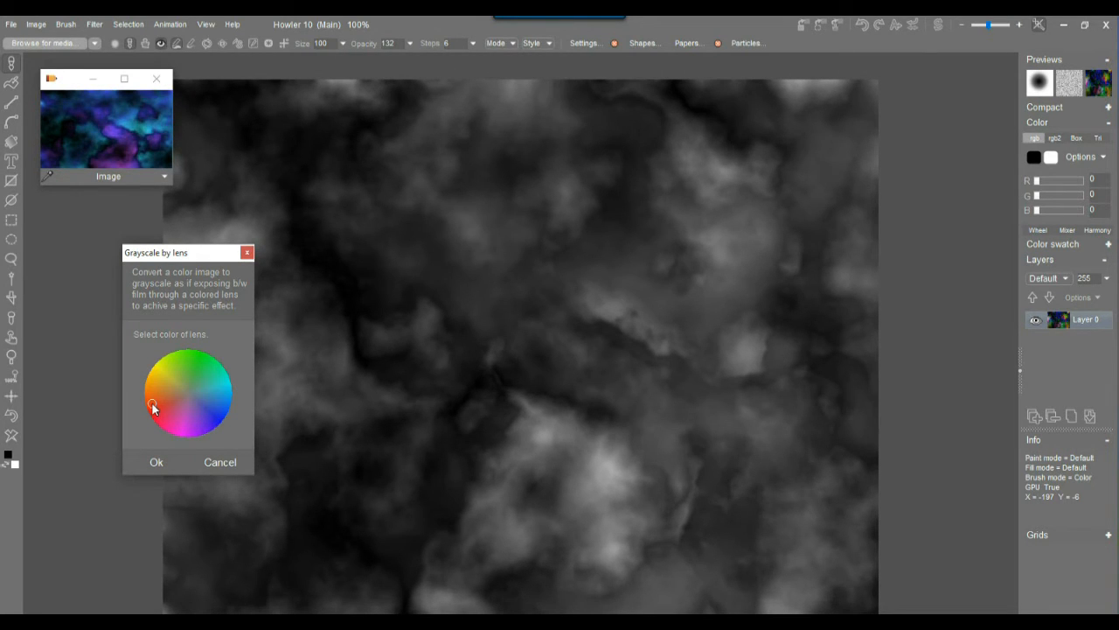
click(156, 463)
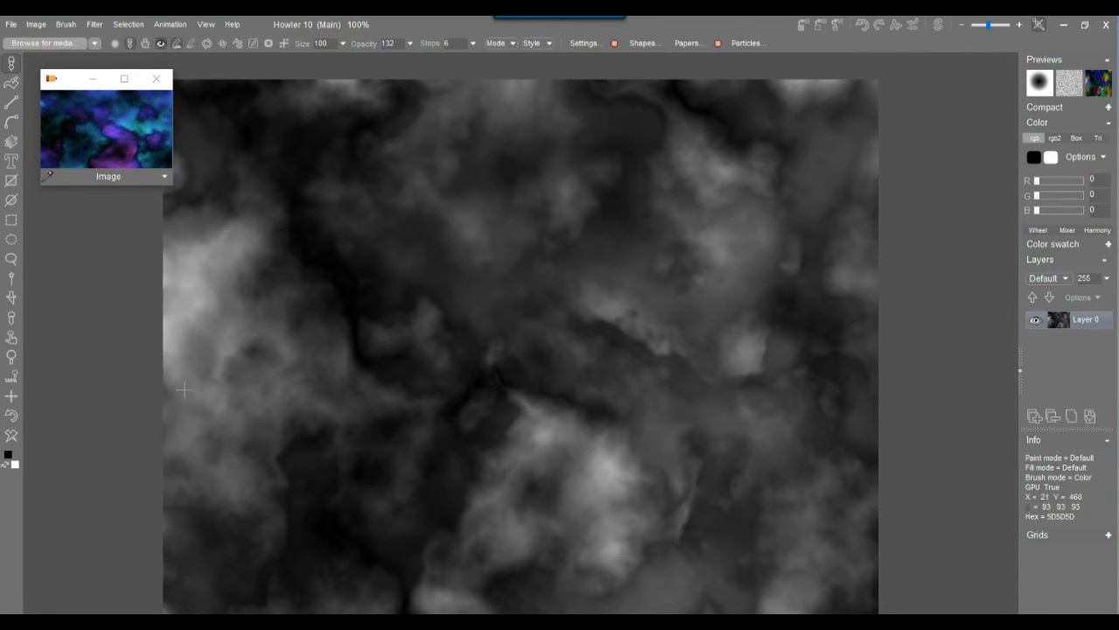
Store a copy of the greyscale image and move its thumbnail window below the nebula thumbnail
click(48, 24)
click(87, 114)
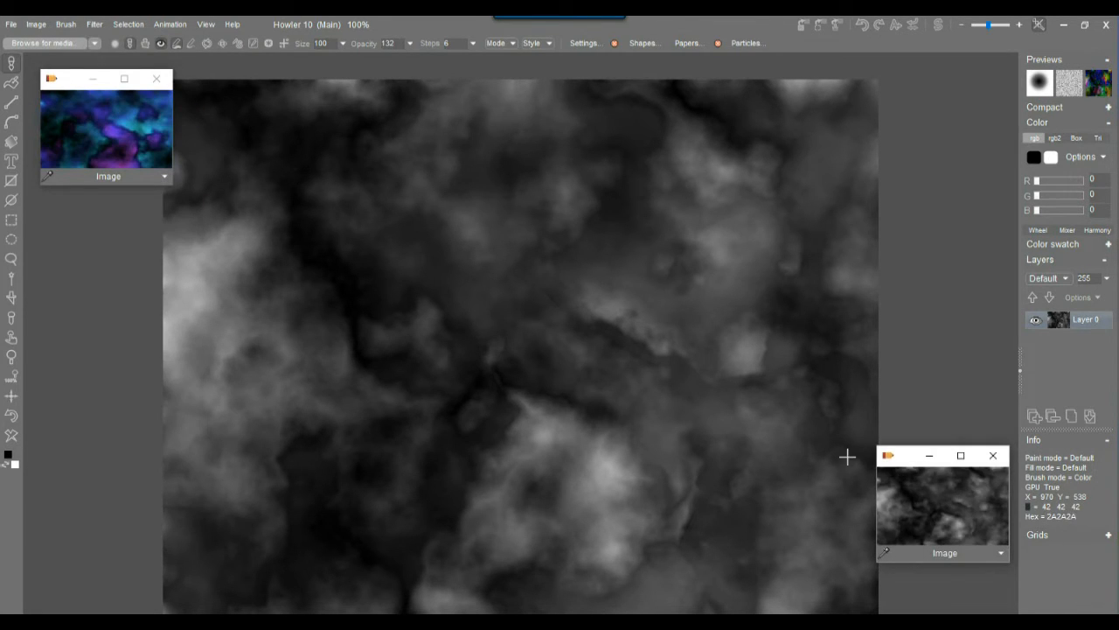
drag(912, 456, 92, 472)
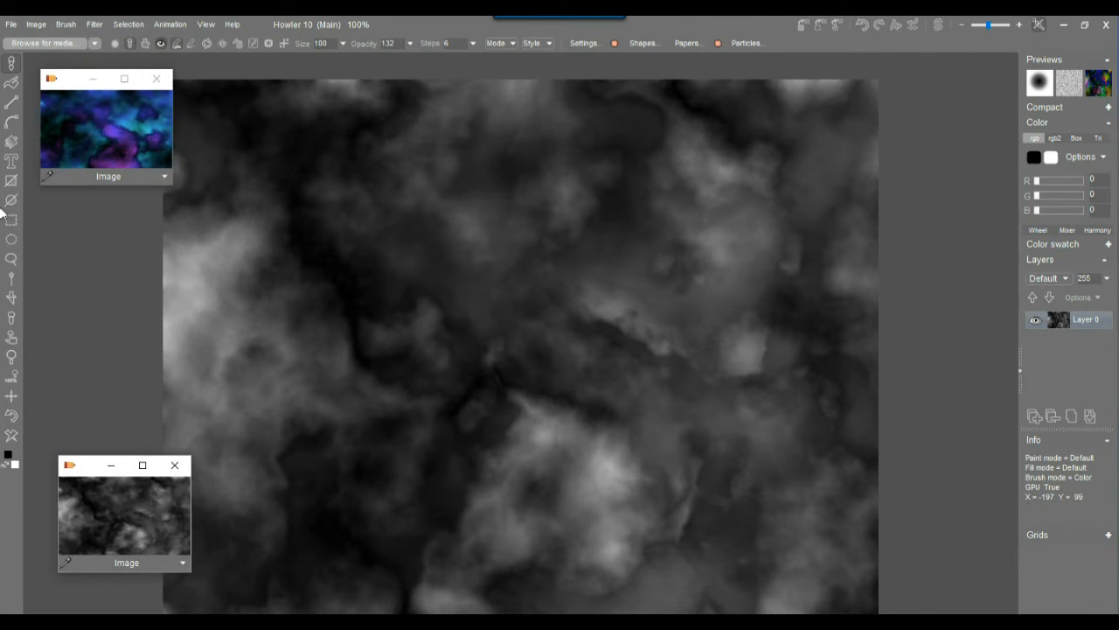
Undo the greyscale conversion and convert the colored plasma image again, exposing it through a light-blue lens
click(12, 418)
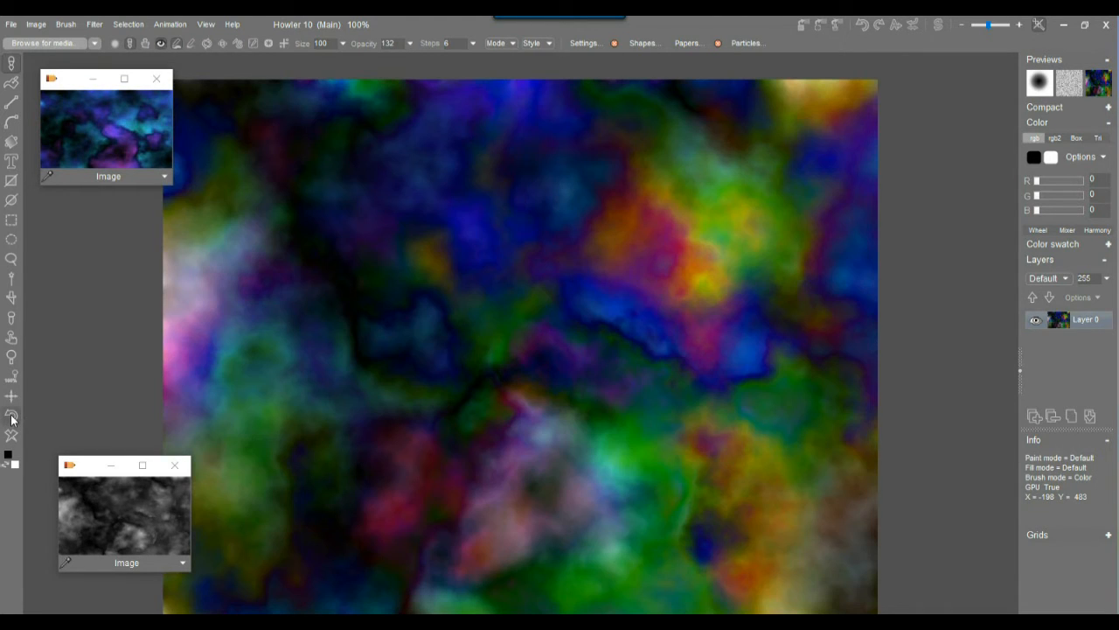
click(37, 24)
mouse_move(149, 358)
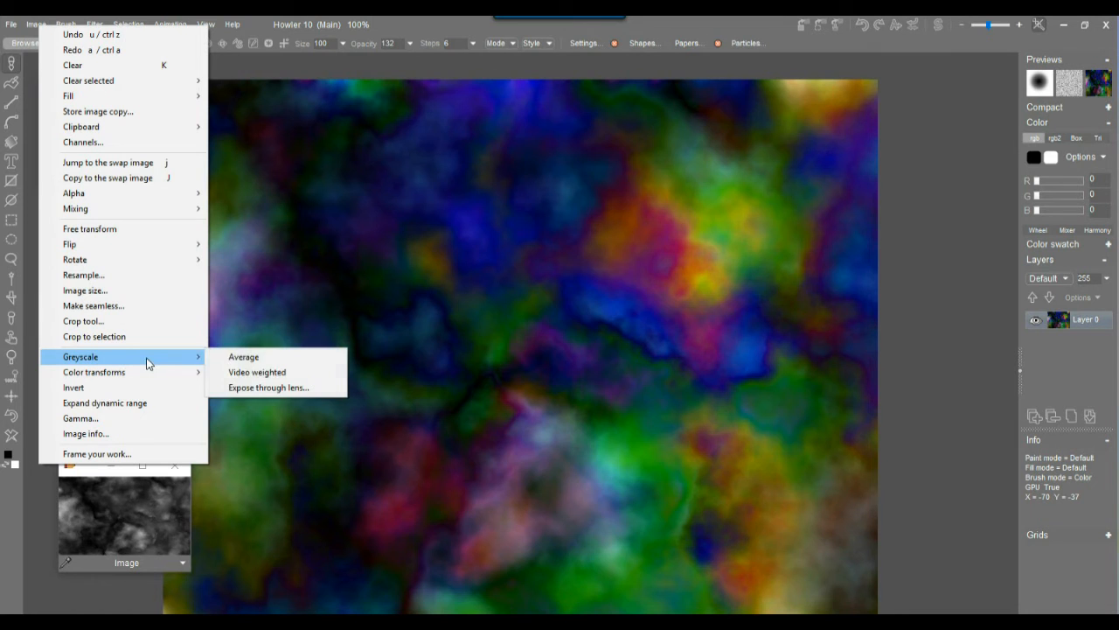
click(274, 387)
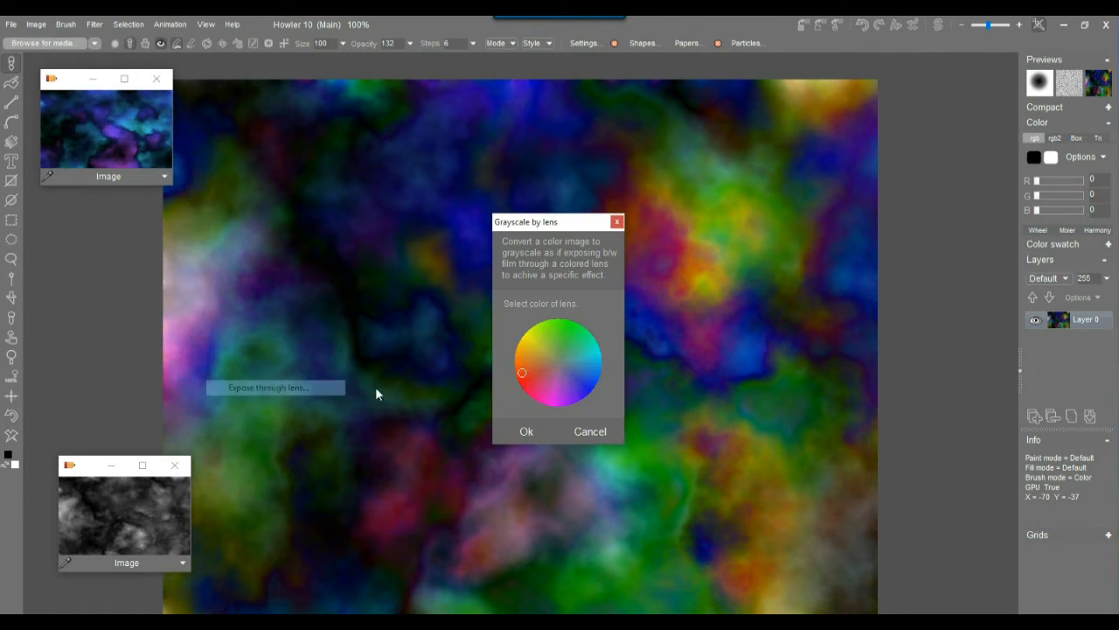
click(527, 379)
click(590, 386)
drag(591, 388, 592, 352)
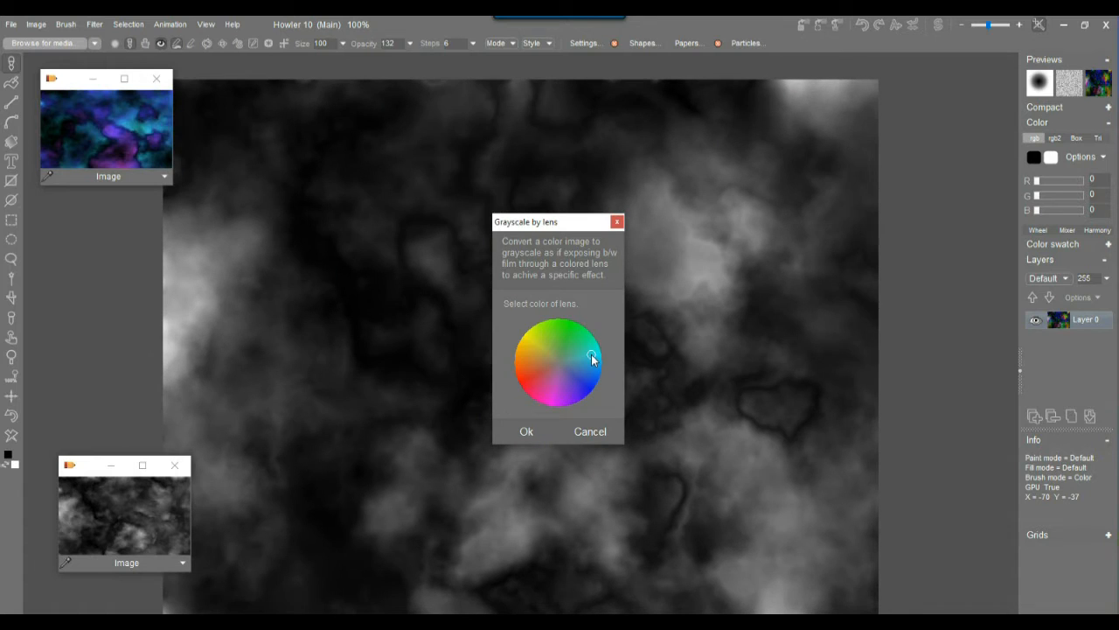
click(527, 431)
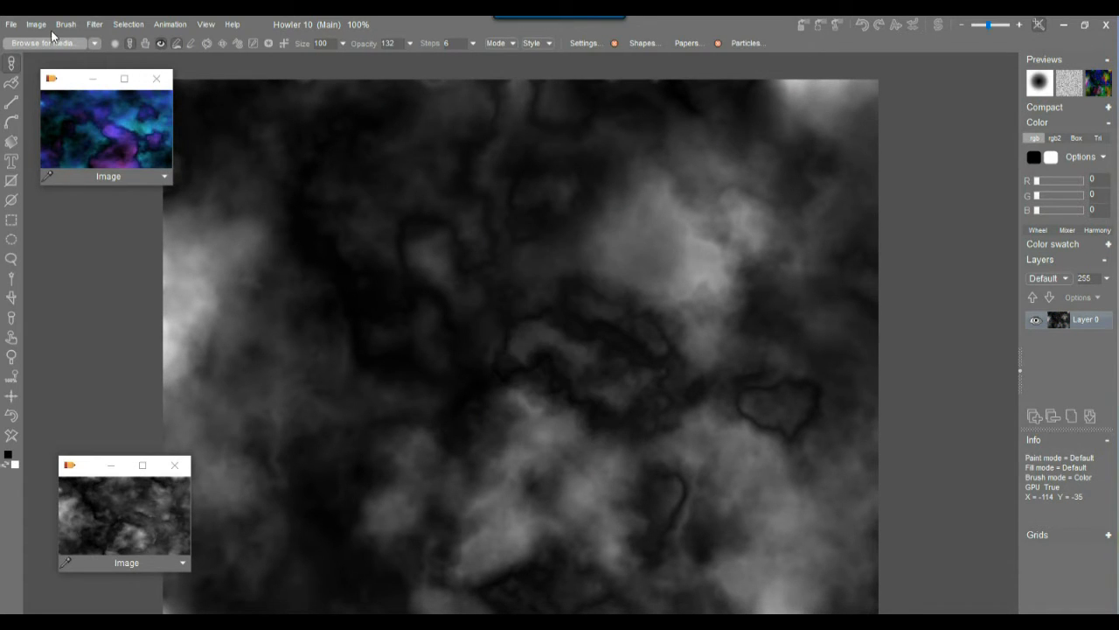
Store a copy of the light-blue-lens greyscale image and place its thumbnail window between the other two
click(37, 24)
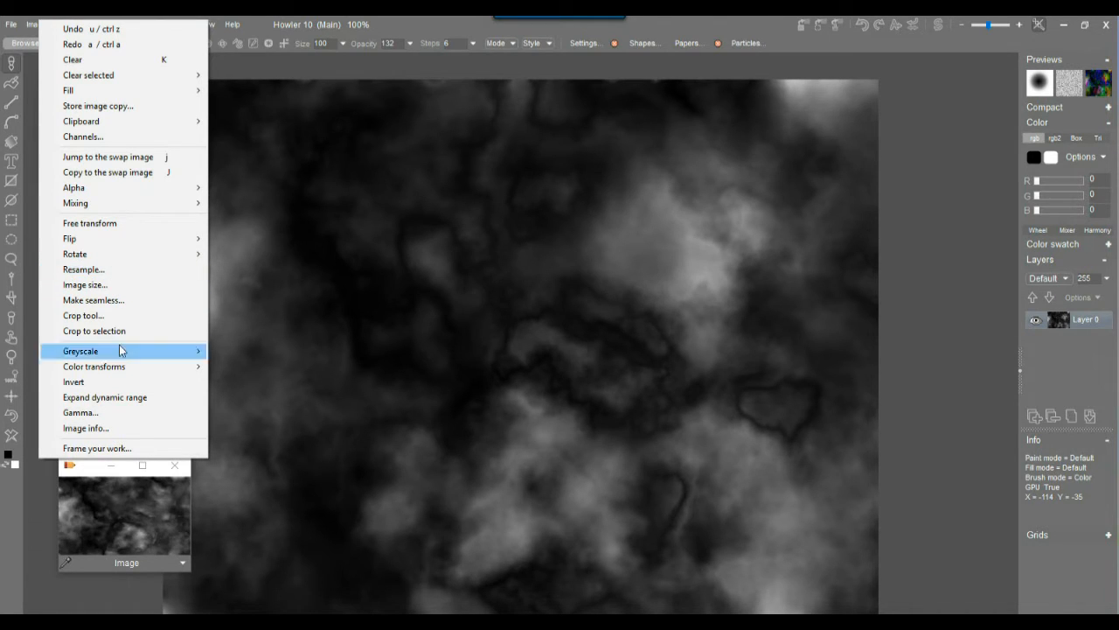
click(122, 106)
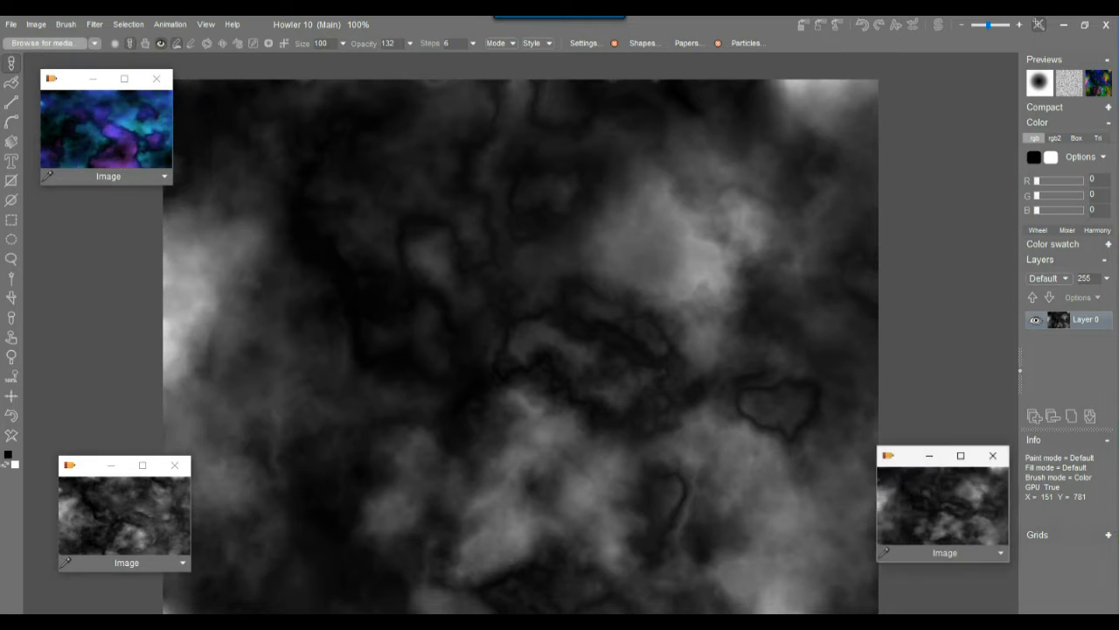
drag(906, 464, 84, 323)
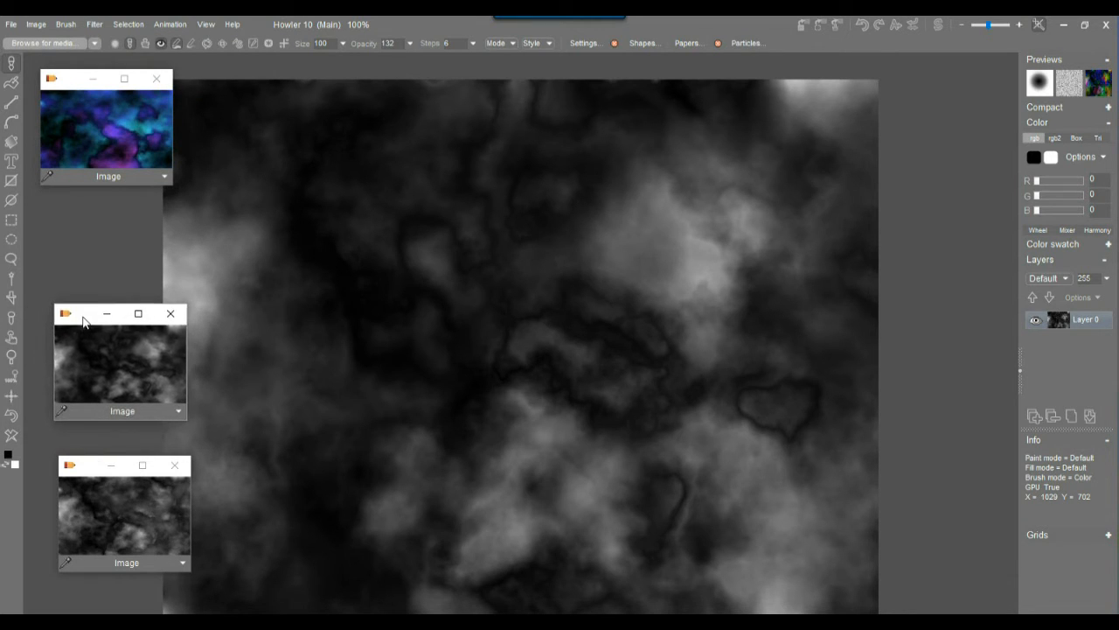
Compare the two stored greyscale versions by recalling the orange-red-lens copy and the light-blue-lens copy onto the canvas
click(149, 518)
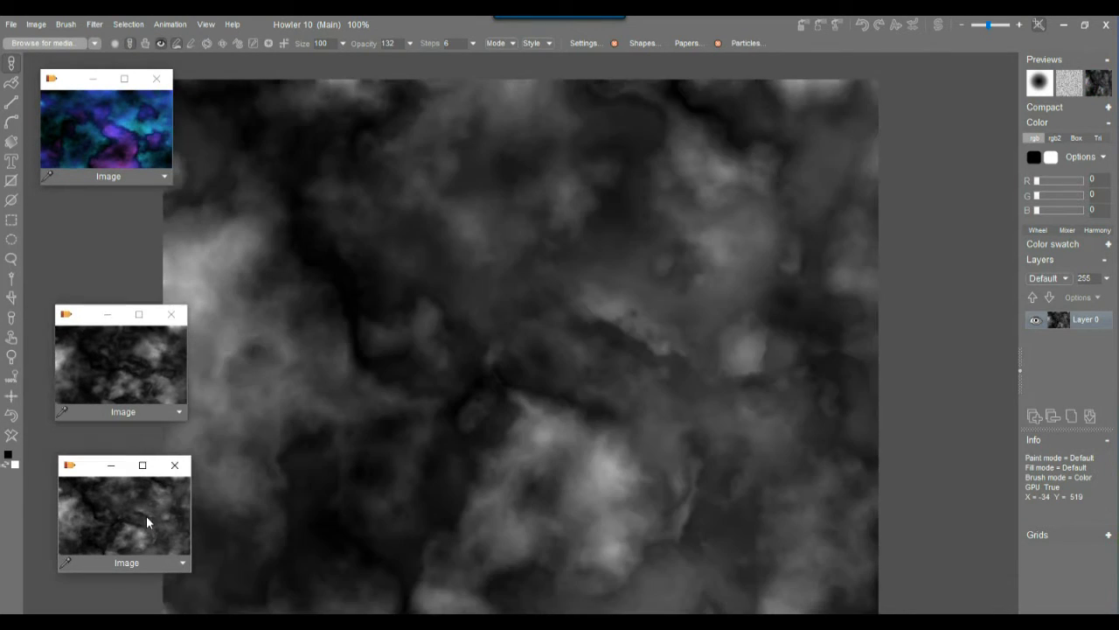
click(131, 351)
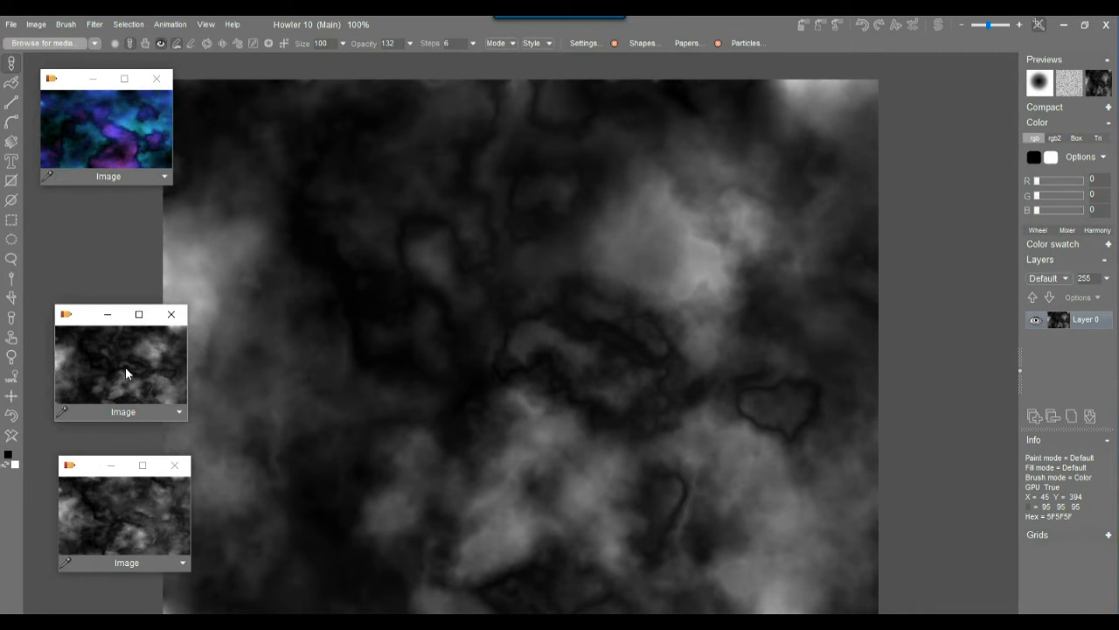
Create a 2-frame animation at 24 fps, initialized with copies of the current frame
click(169, 25)
click(200, 39)
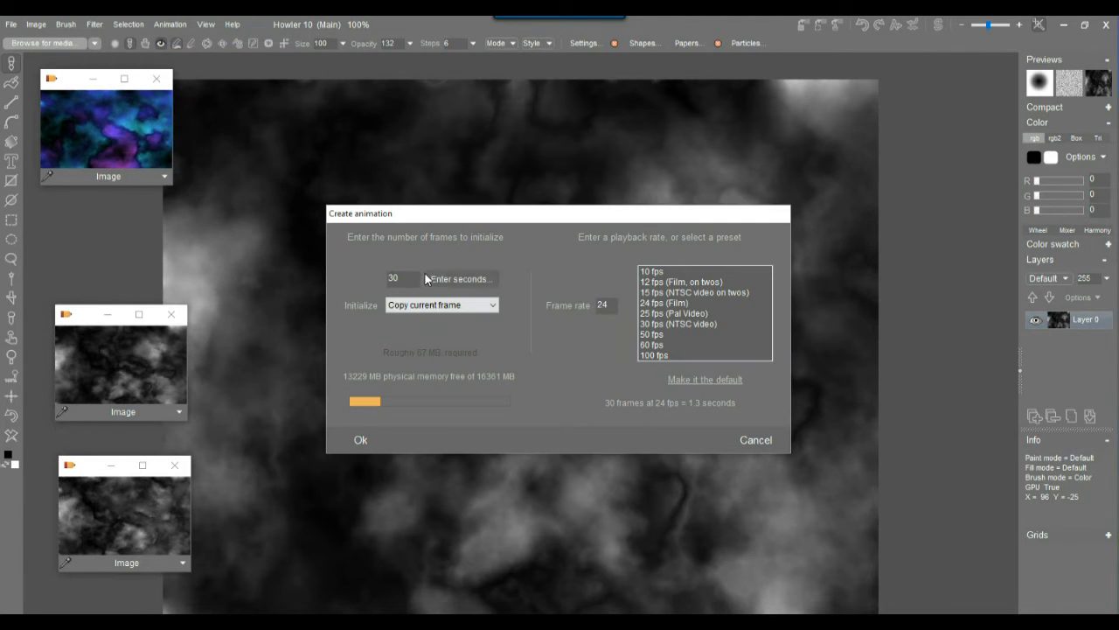
text(2)
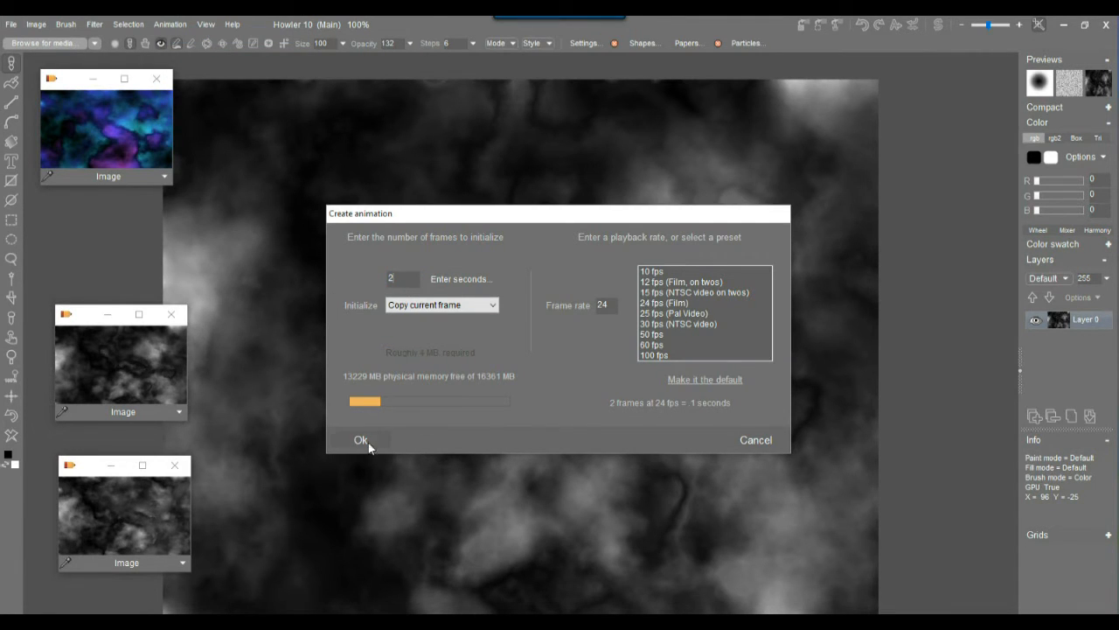
click(359, 440)
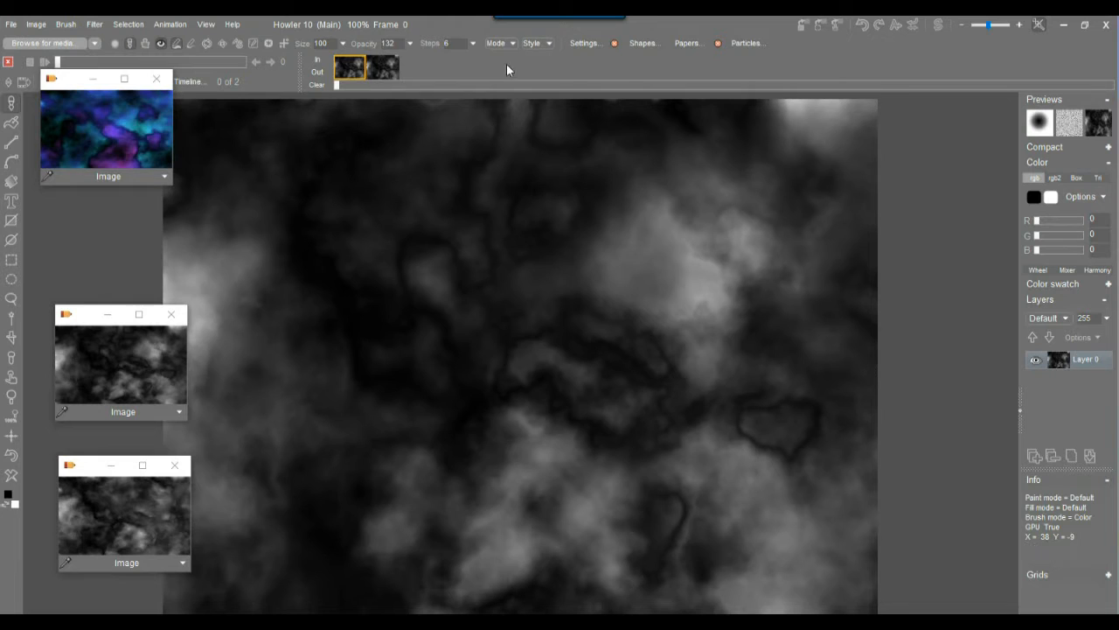
Recall the light-blue-lens greyscale copy into the first animation frame and the orange-red-lens copy into the second
click(122, 346)
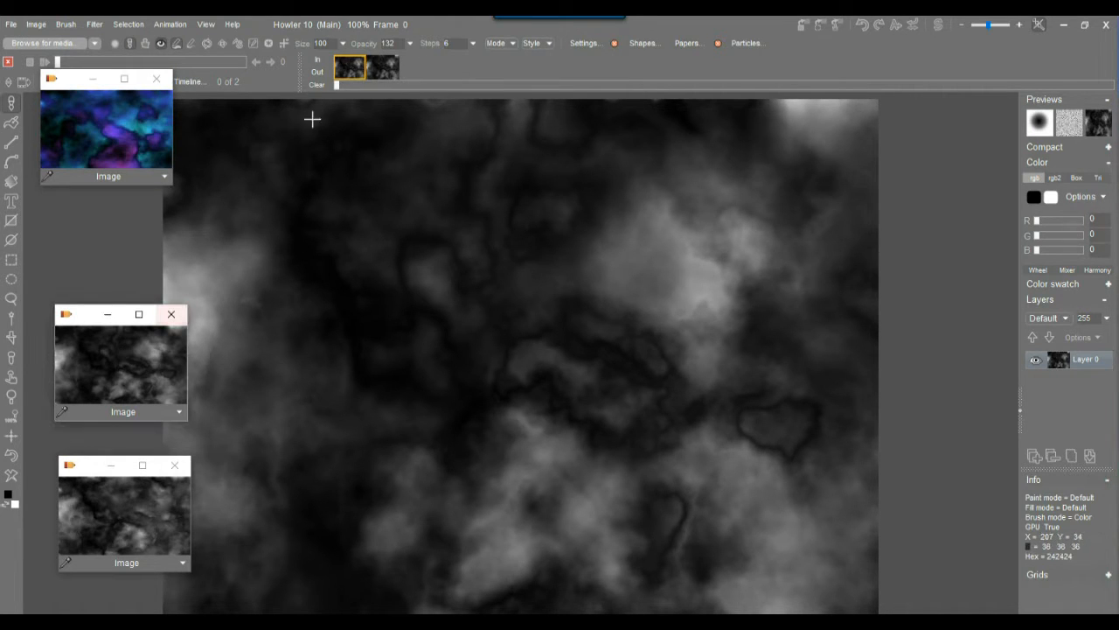
click(382, 70)
click(146, 502)
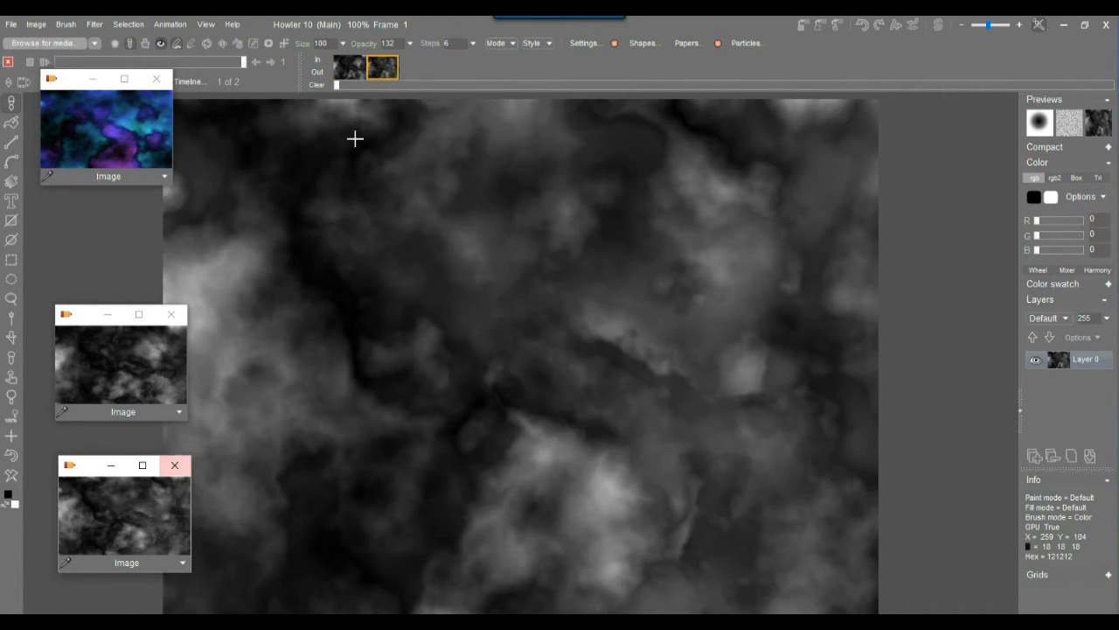
Flip back and forth between the two animation frames to compare the greyscale versions
click(357, 73)
click(373, 72)
click(363, 70)
click(373, 72)
click(359, 72)
Move the nebula thumbnail window clear of the animation controls and play the two-frame animation at 30 fps
drag(74, 80, 69, 136)
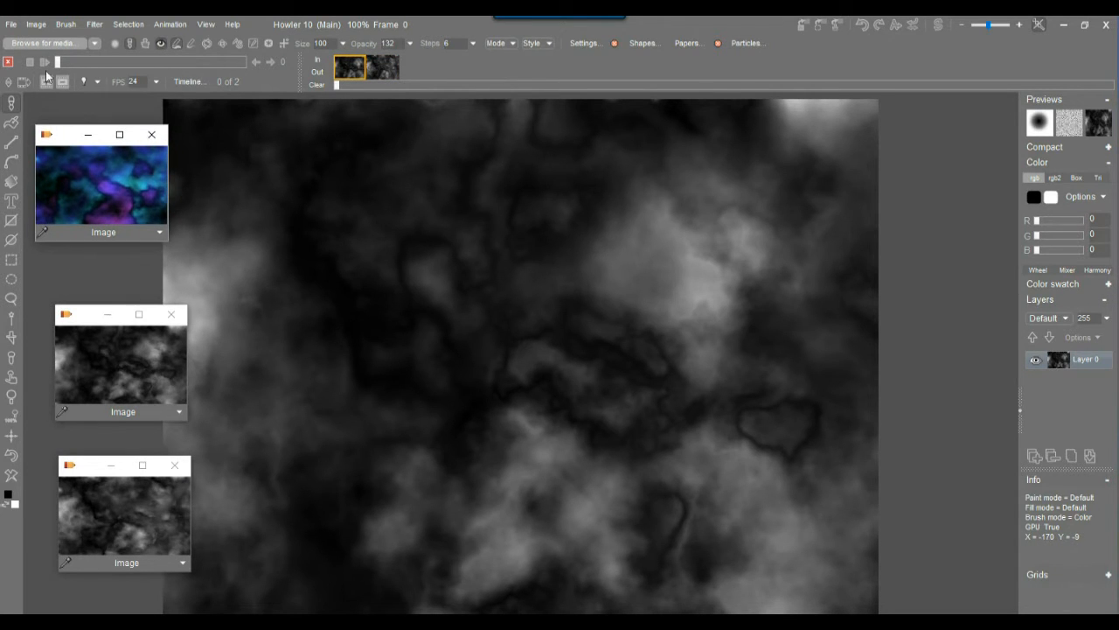
click(41, 62)
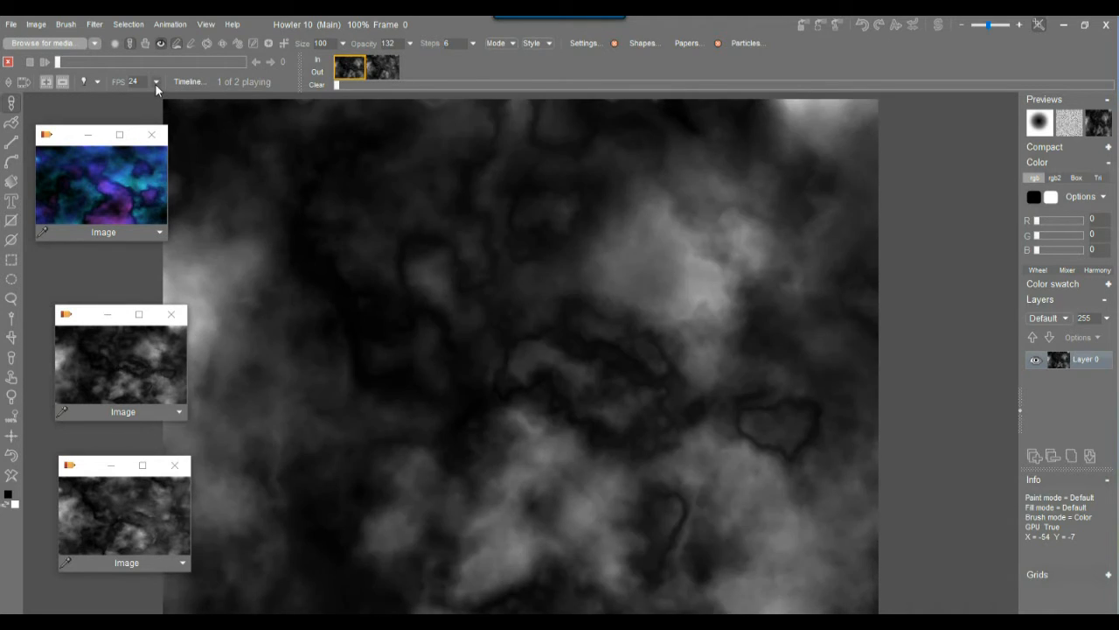
click(156, 81)
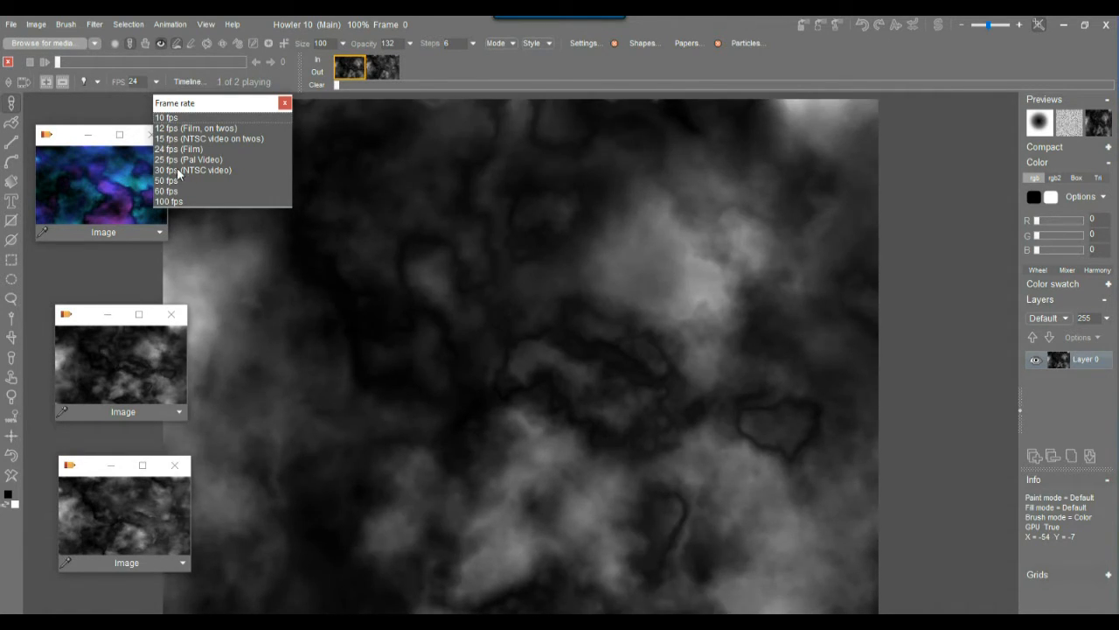
click(178, 169)
drag(70, 63, 145, 62)
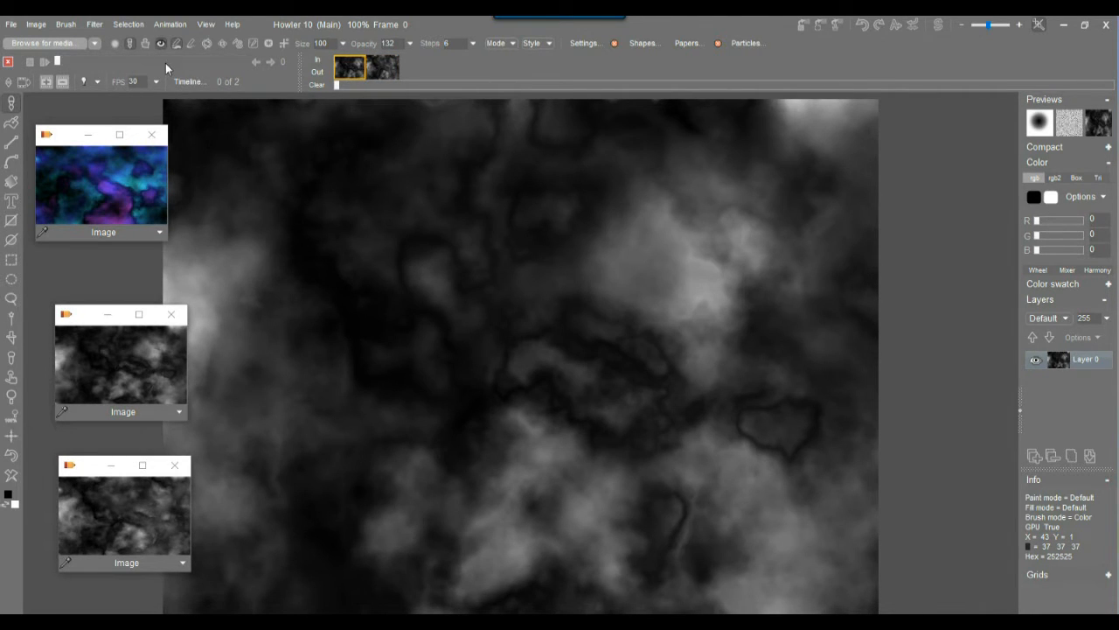
Store the two-frame animation to memory and move its thumbnail window beside the canvas's lower-right area
right_click(391, 67)
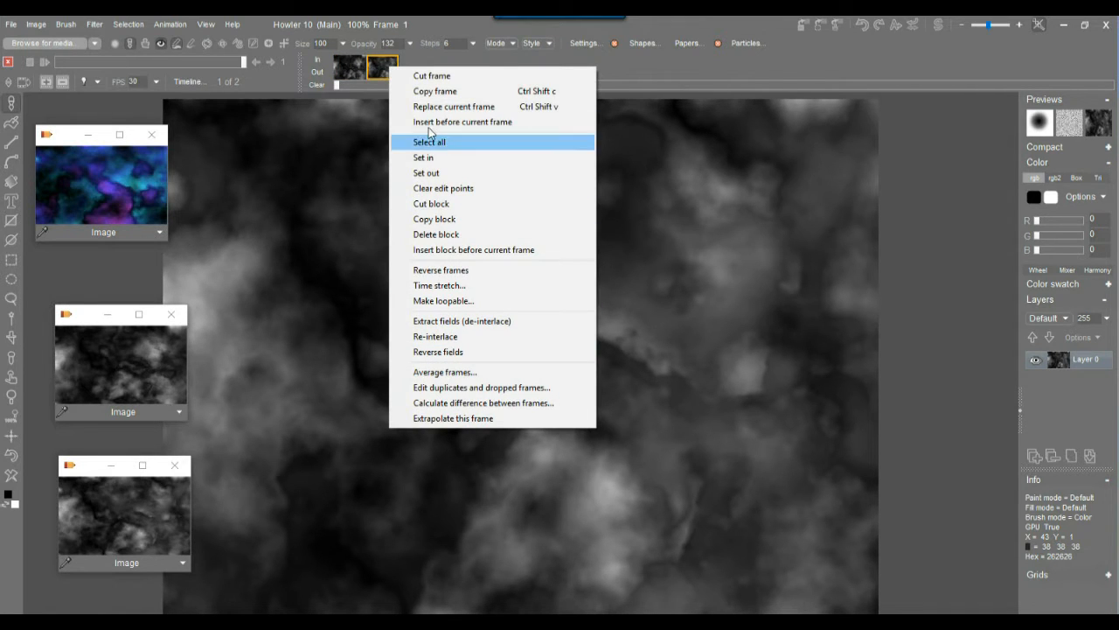
click(170, 23)
mouse_move(243, 79)
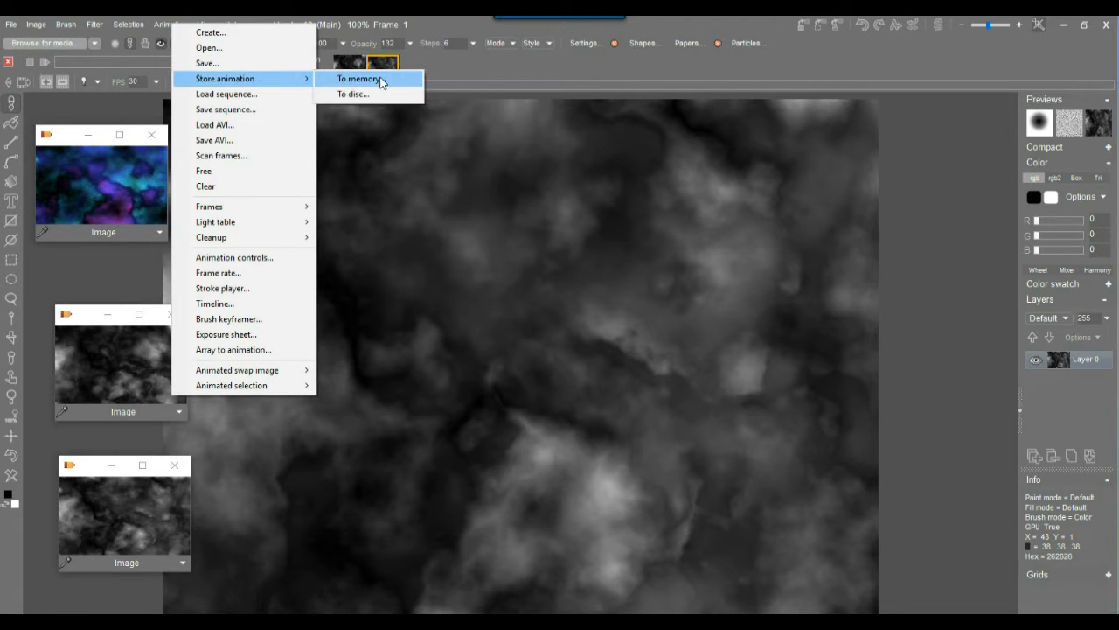
click(379, 79)
drag(818, 122, 883, 437)
Time-stretch the two-frame animation to 16 new frames with frame blending turned off
right_click(369, 63)
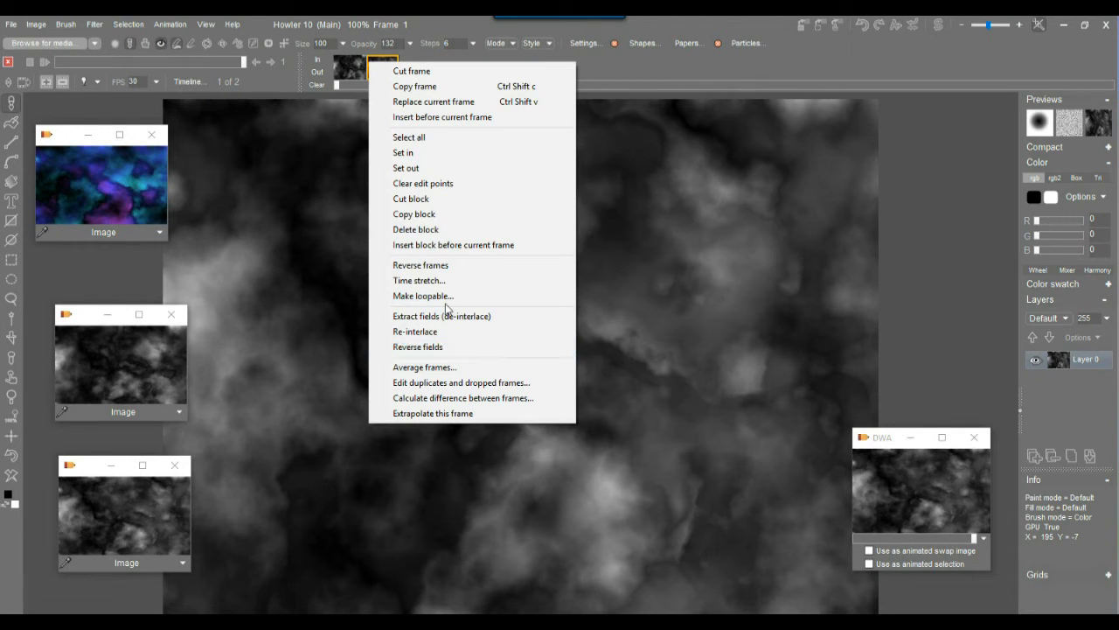
click(446, 283)
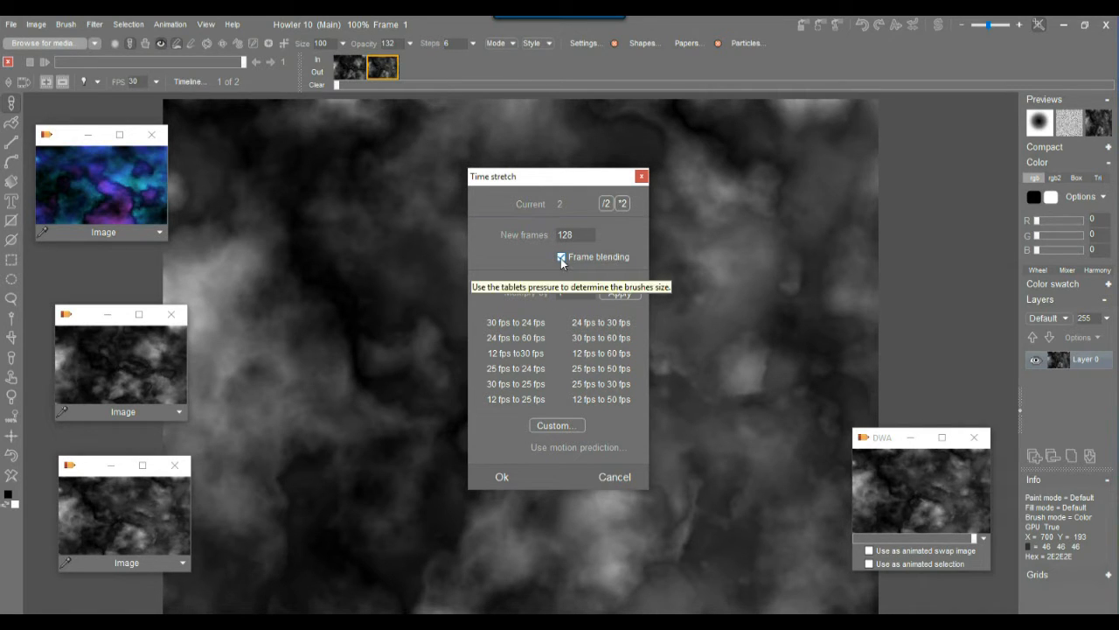
click(609, 202)
click(609, 202)
click(610, 202)
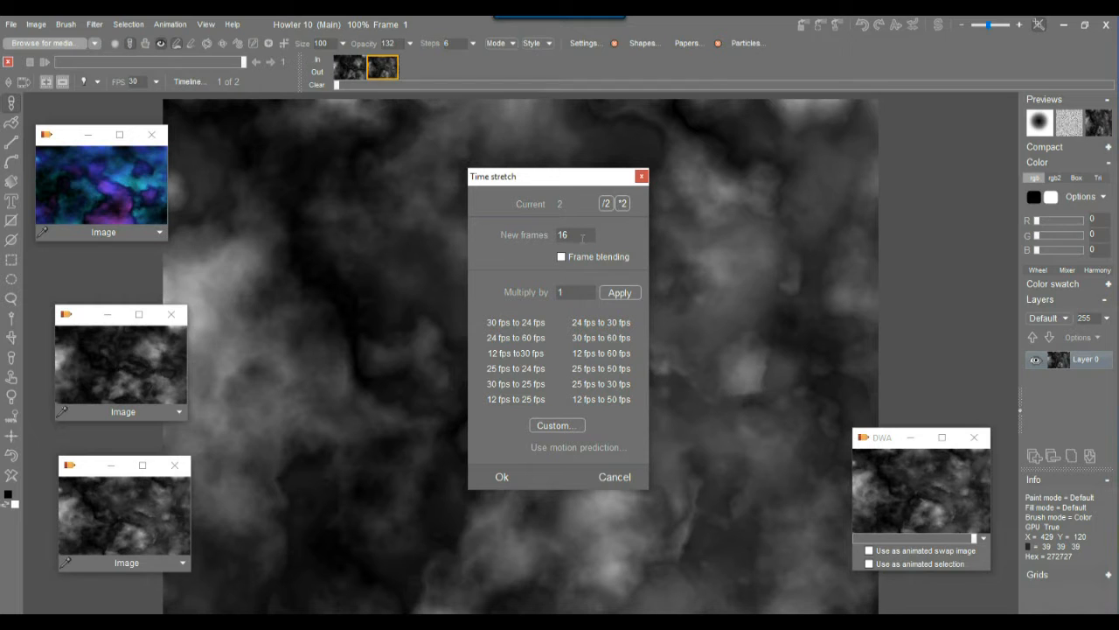
click(503, 476)
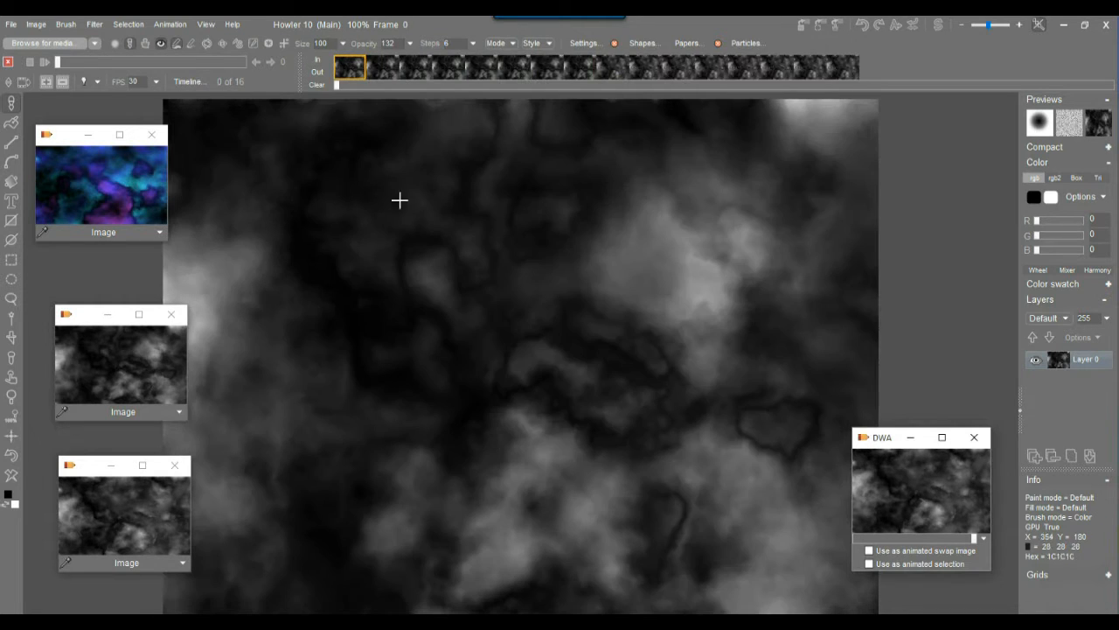
Play and scrub through the 16-frame animation to examine the switch between the two greyscale versions
drag(344, 65, 245, 67)
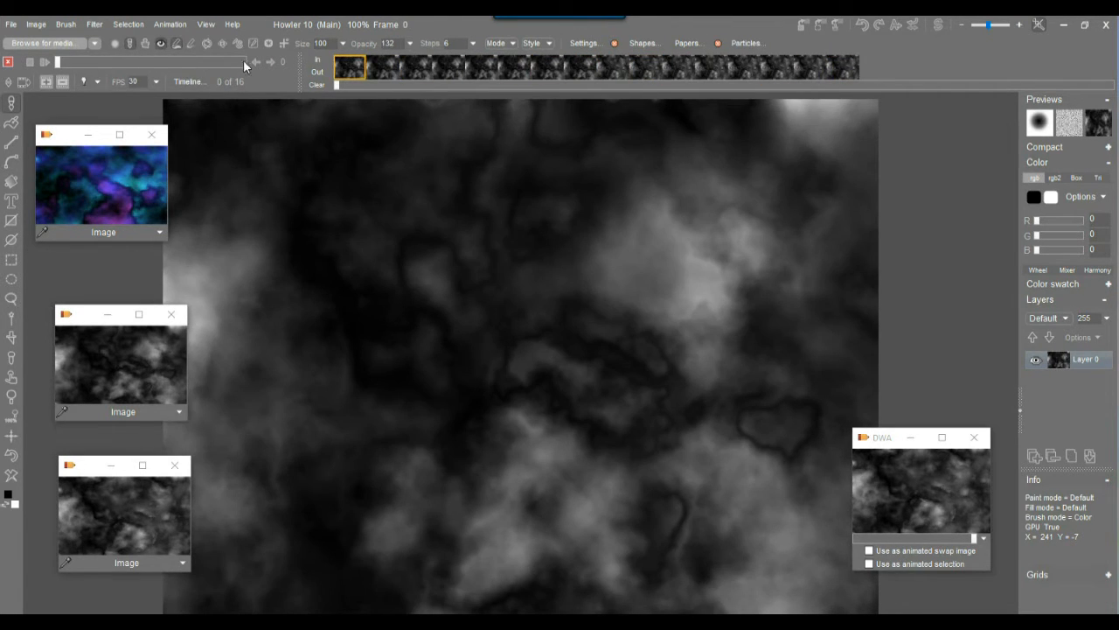
click(43, 60)
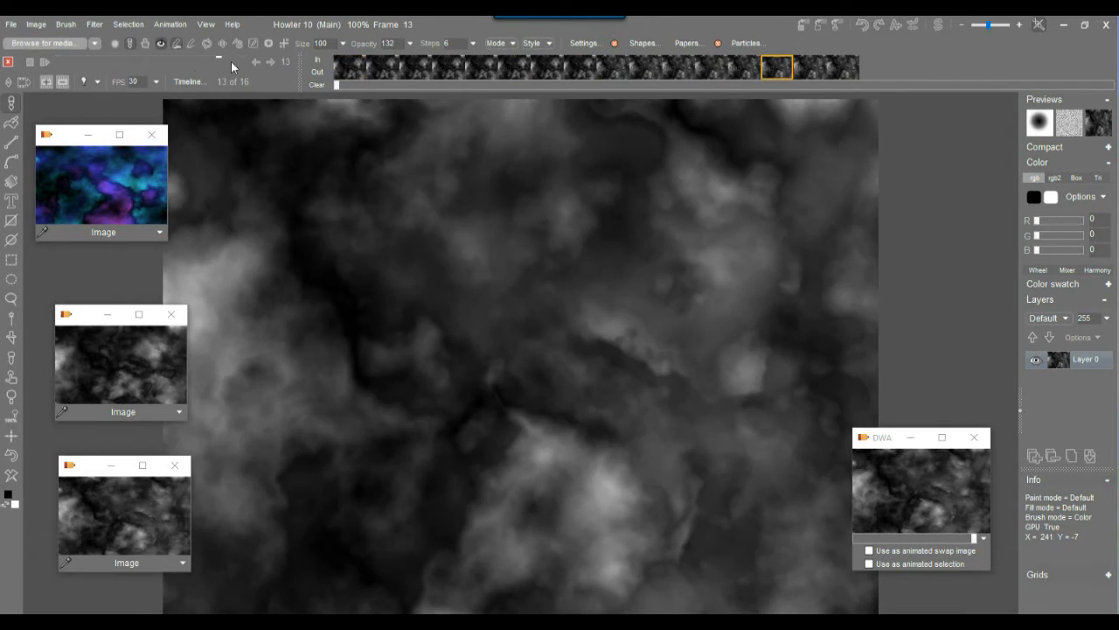
click(95, 62)
drag(96, 64, 64, 68)
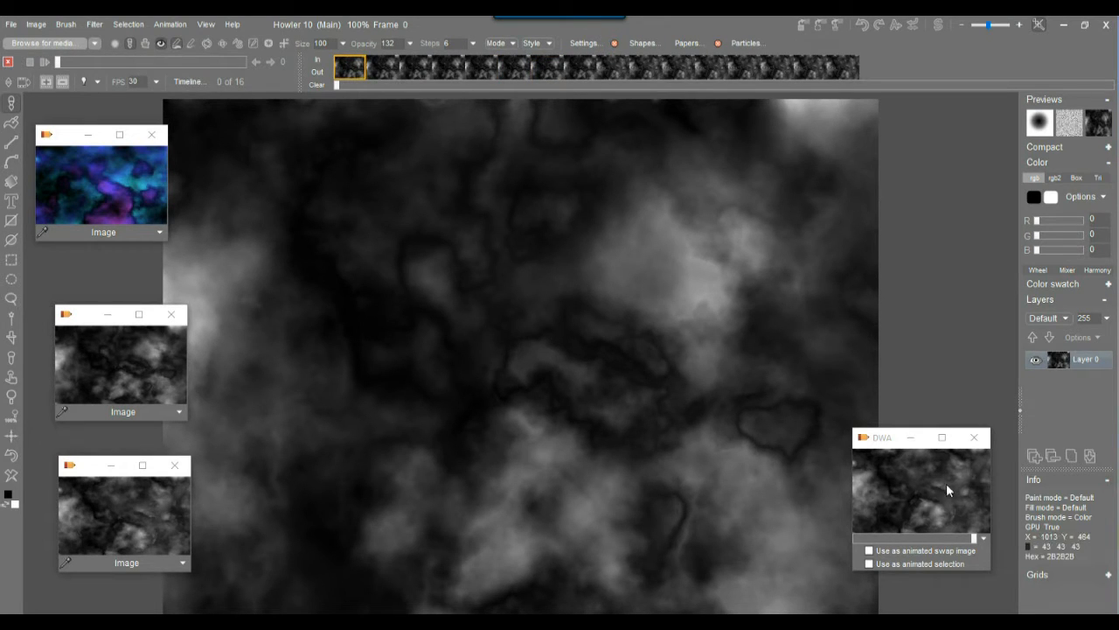
Restore the stored two-frame animation and time-stretch it to 64 frames with frame blending
click(899, 482)
click(595, 366)
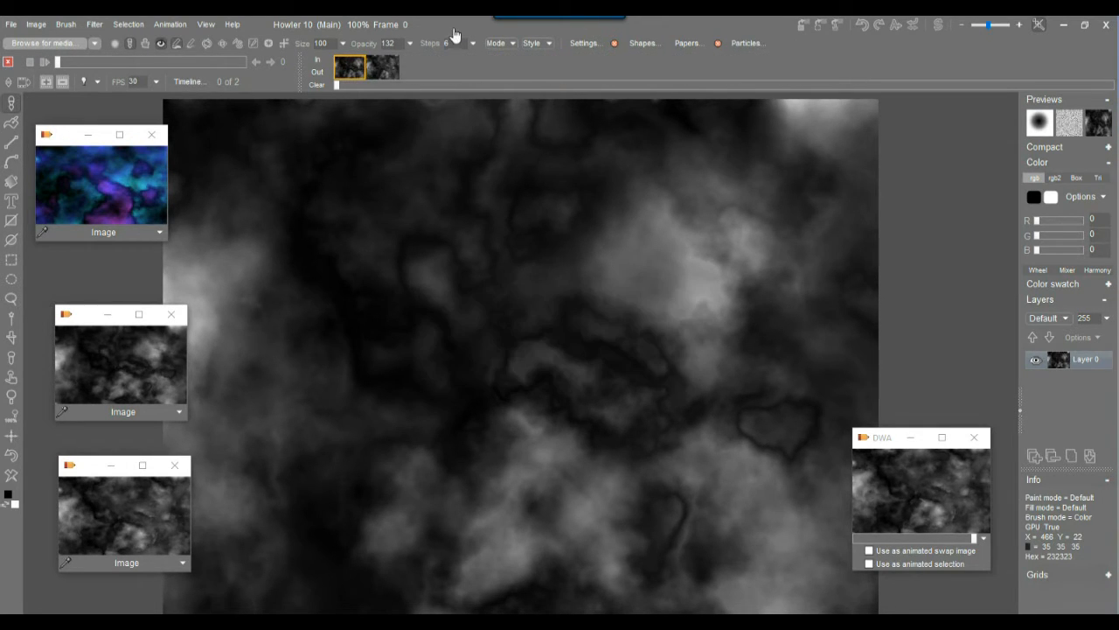
click(389, 70)
right_click(382, 67)
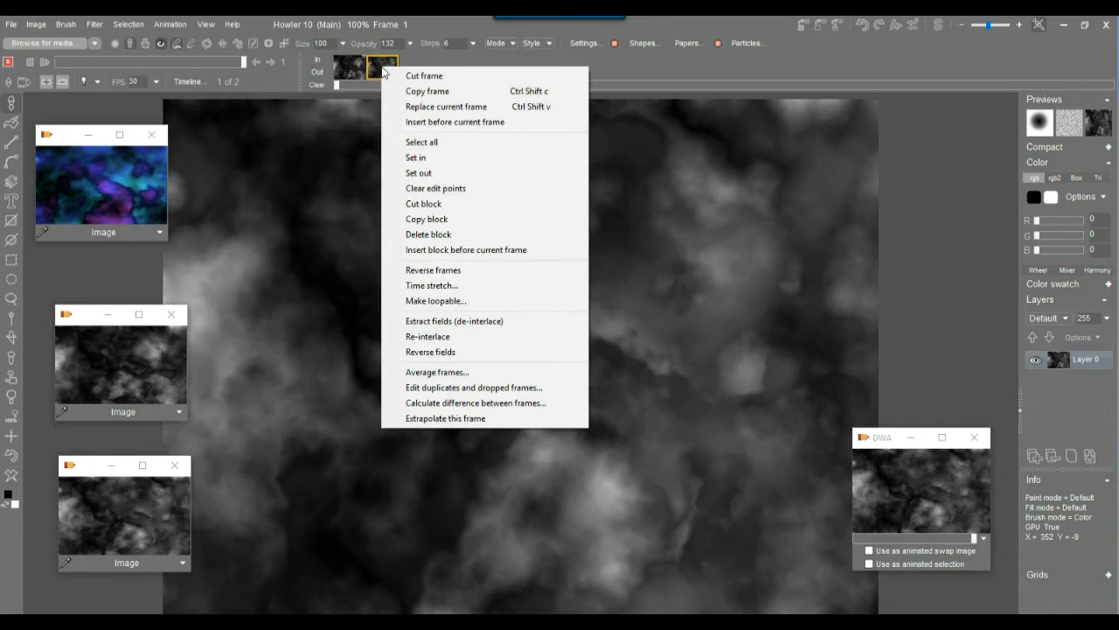
click(445, 286)
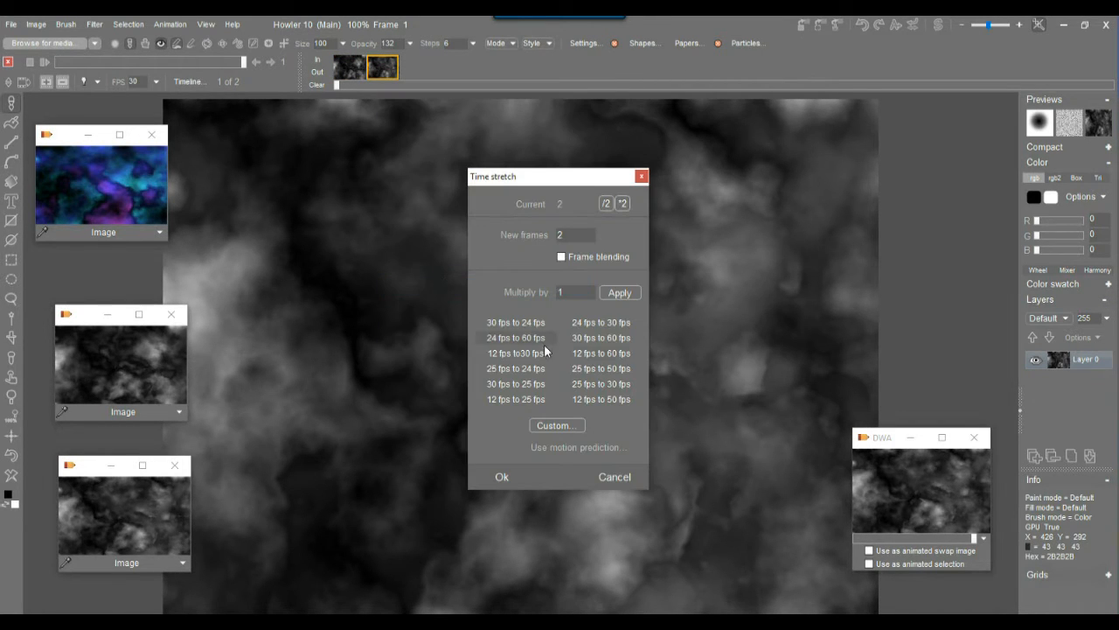
click(622, 202)
click(623, 203)
click(505, 478)
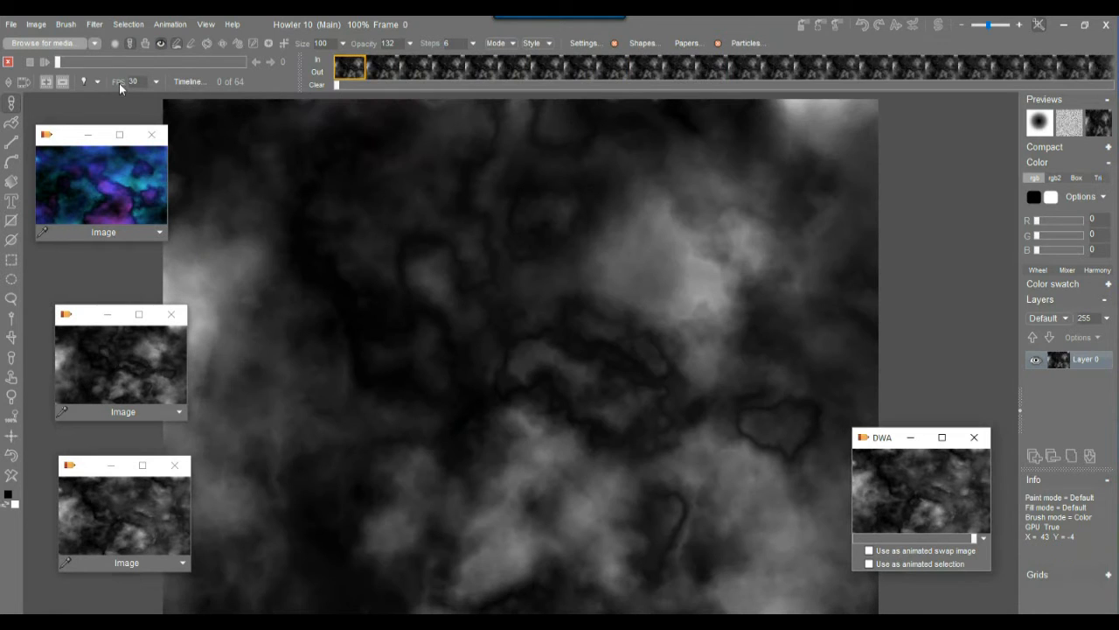
Play and scrub through the 64-frame animation to examine the blended transition between the greyscale versions
mouse_move(54, 63)
mouse_down()
mouse_move(181, 65)
mouse_move(87, 80)
mouse_move(292, 78)
mouse_move(45, 82)
mouse_up()
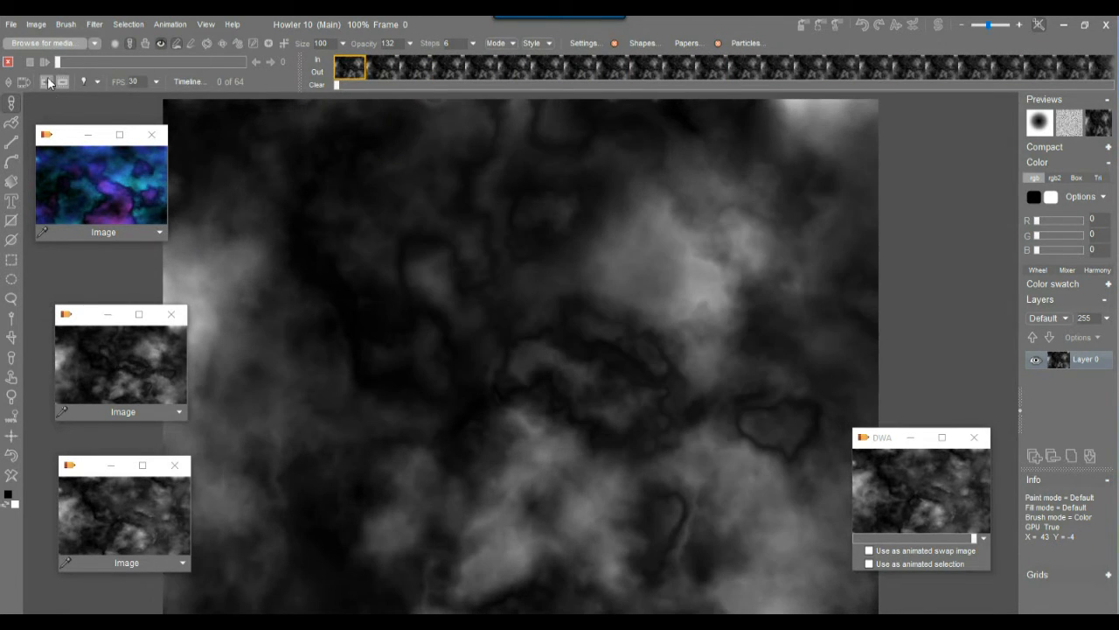
click(45, 61)
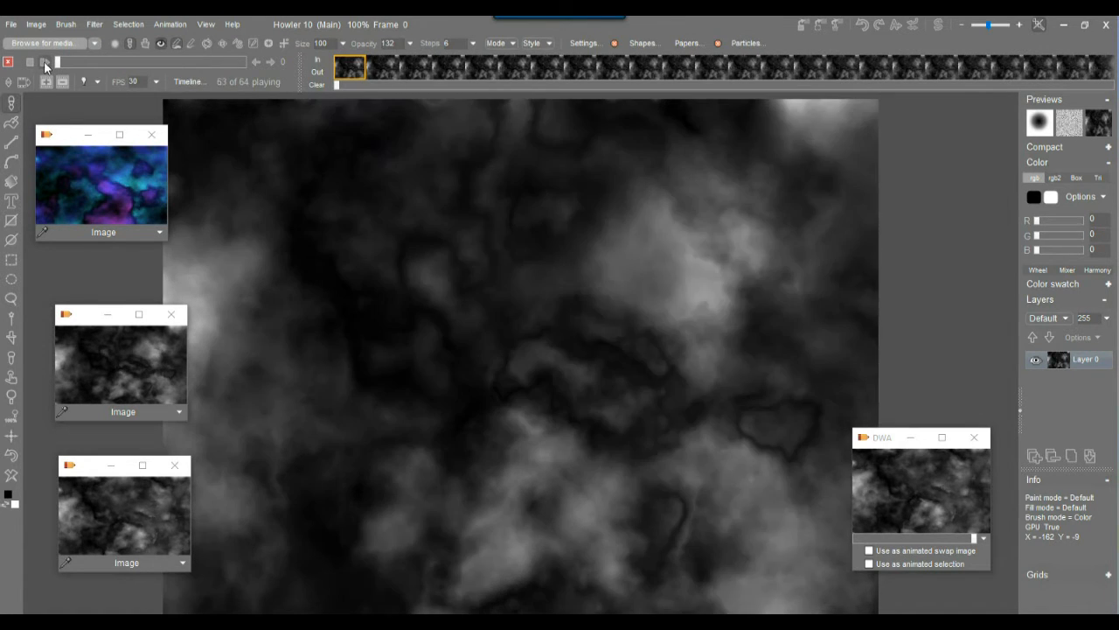
click(36, 61)
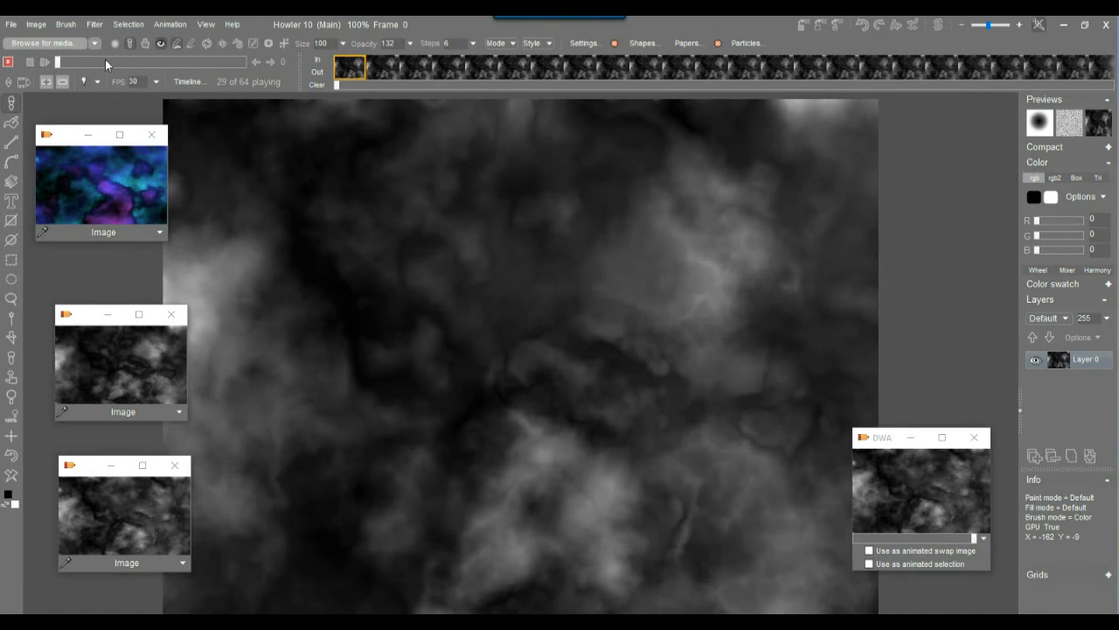
drag(58, 62, 309, 60)
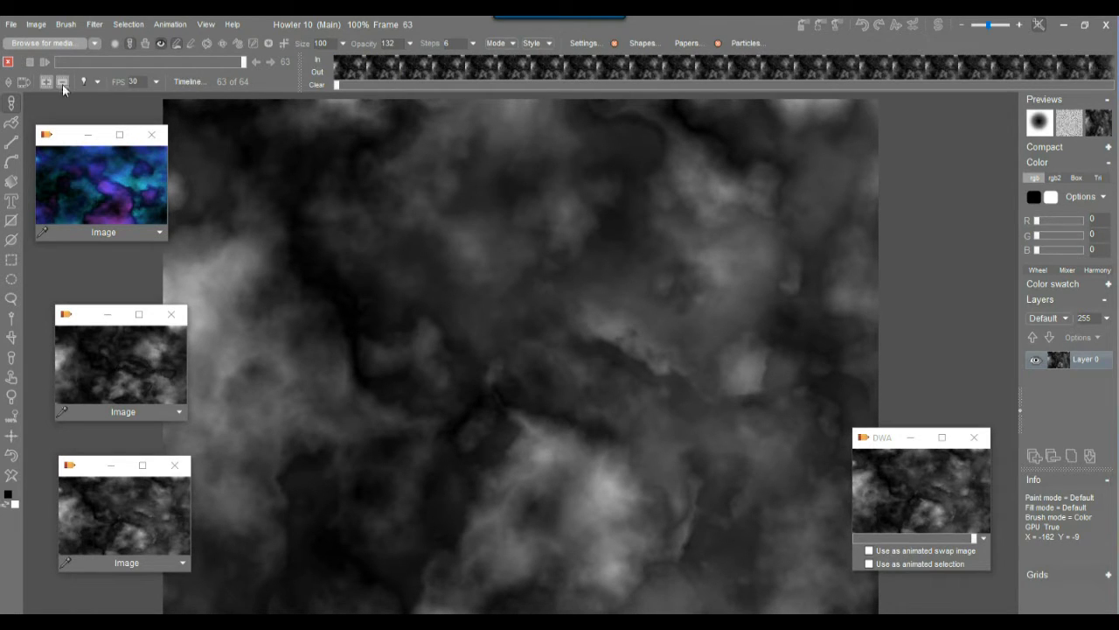
Restore the stored two-frame animation again and add a duplicate of its last frame
click(936, 489)
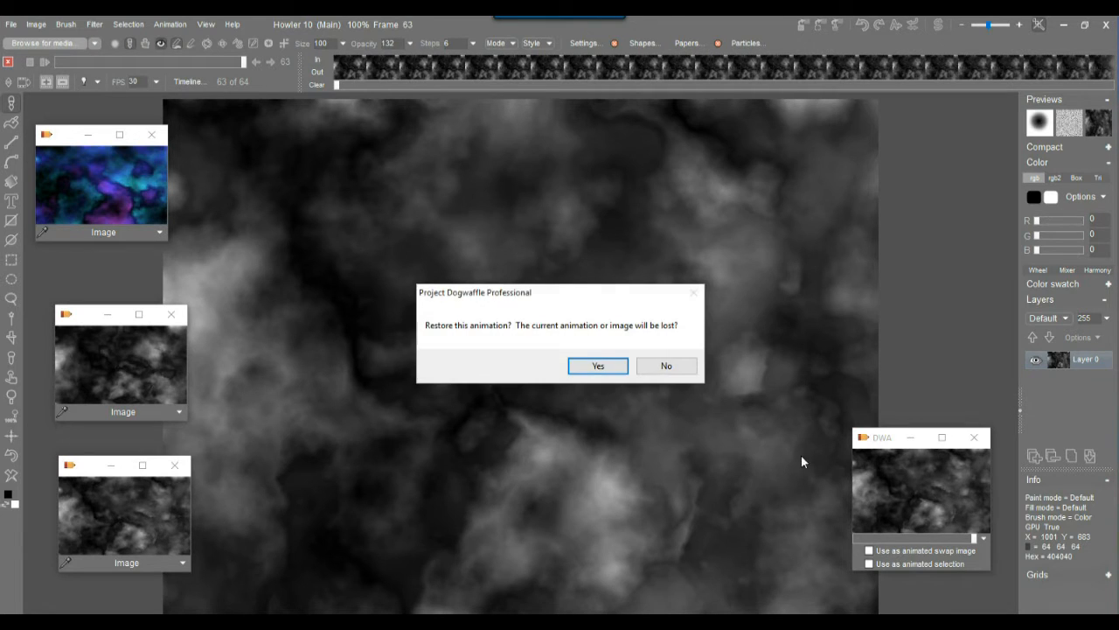
click(598, 367)
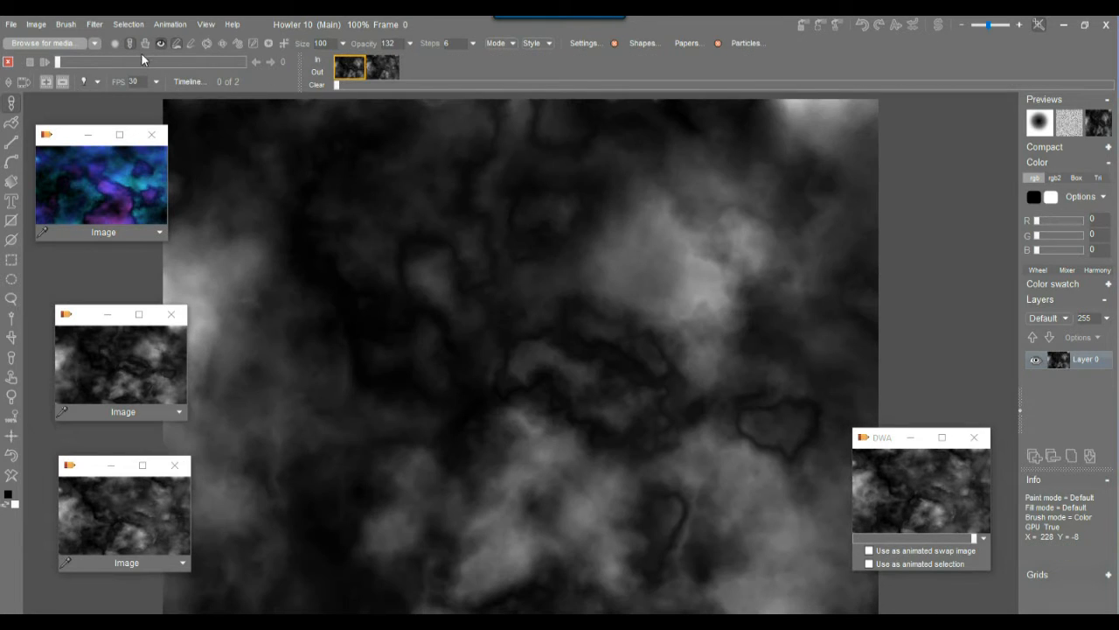
click(256, 62)
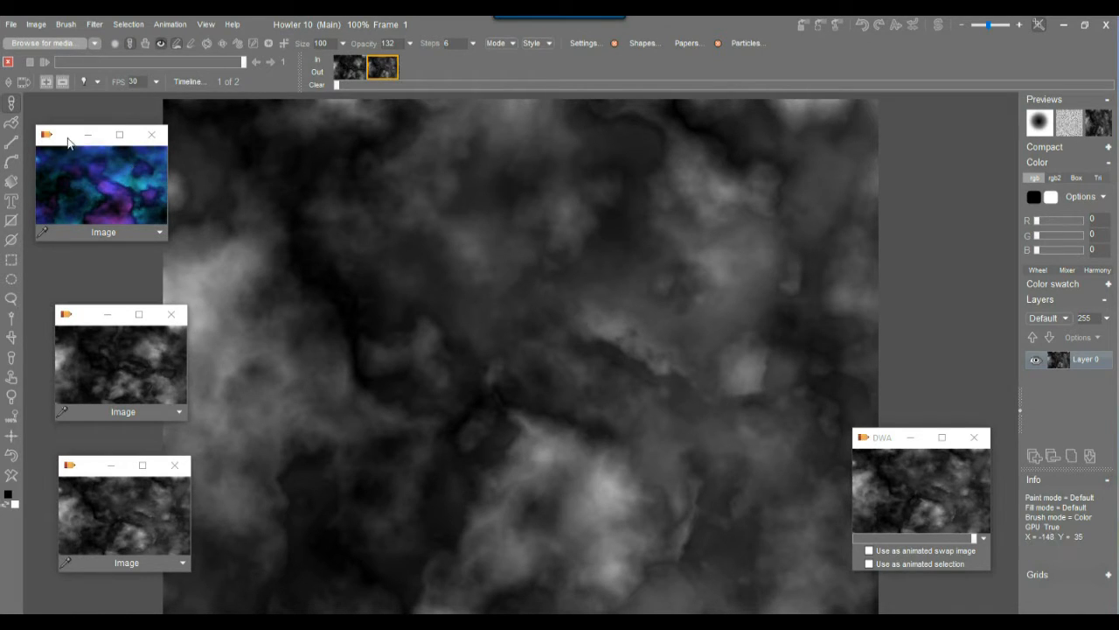
click(46, 79)
drag(380, 71, 272, 66)
drag(425, 70, 347, 75)
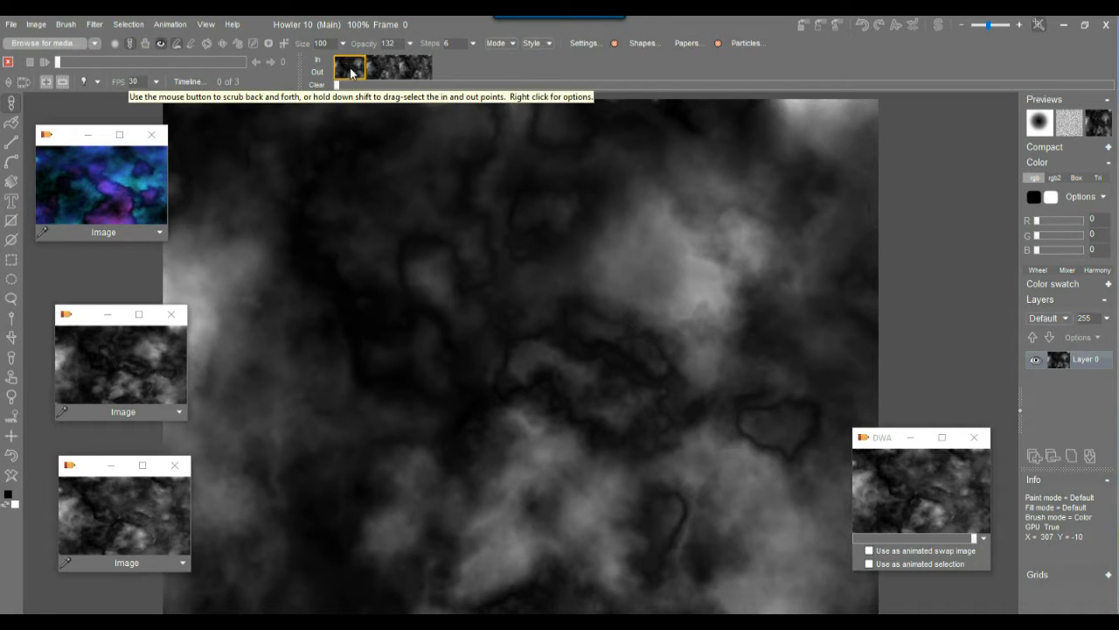
Add a duplicate of the animation's first frame
click(47, 81)
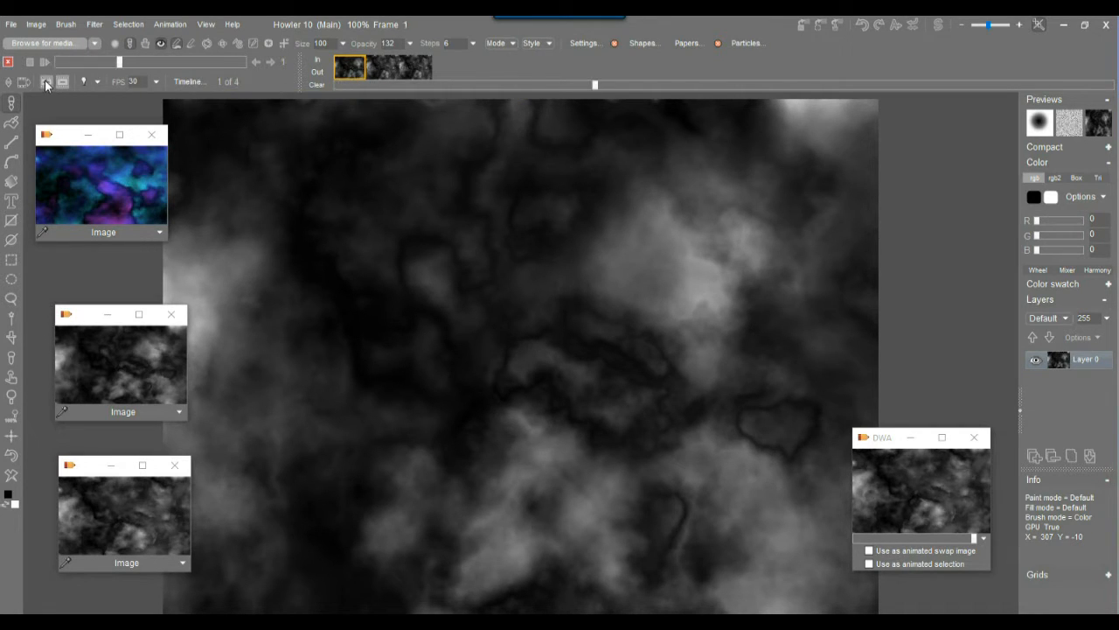
click(348, 85)
drag(353, 72, 389, 77)
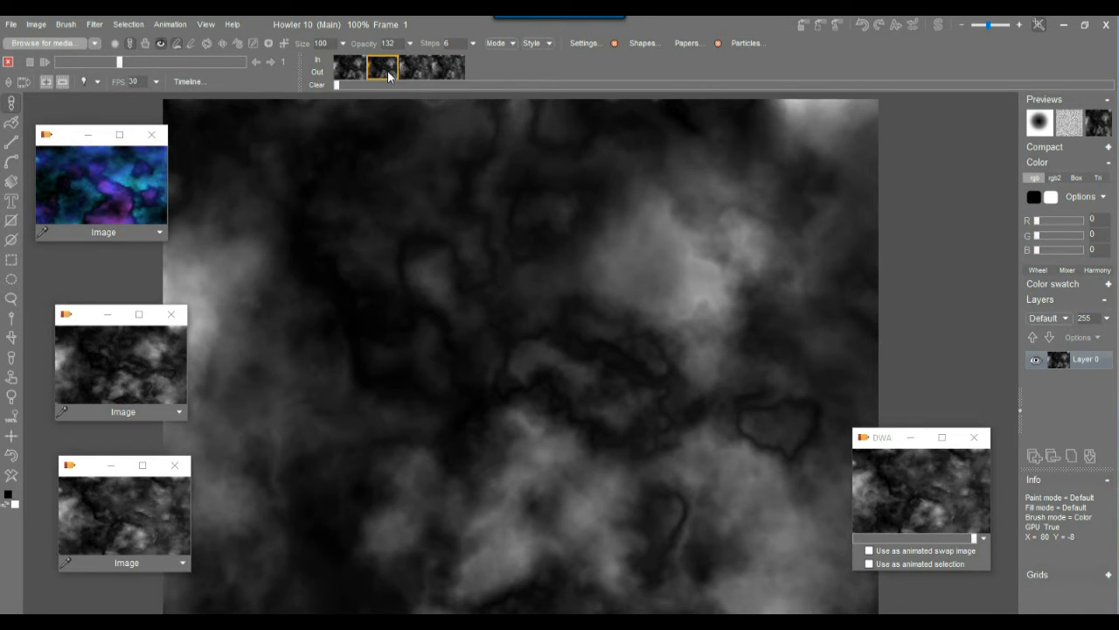
Time-stretch the four-frame animation to 128 new frames with frame blending enabled
right_click(388, 72)
click(465, 293)
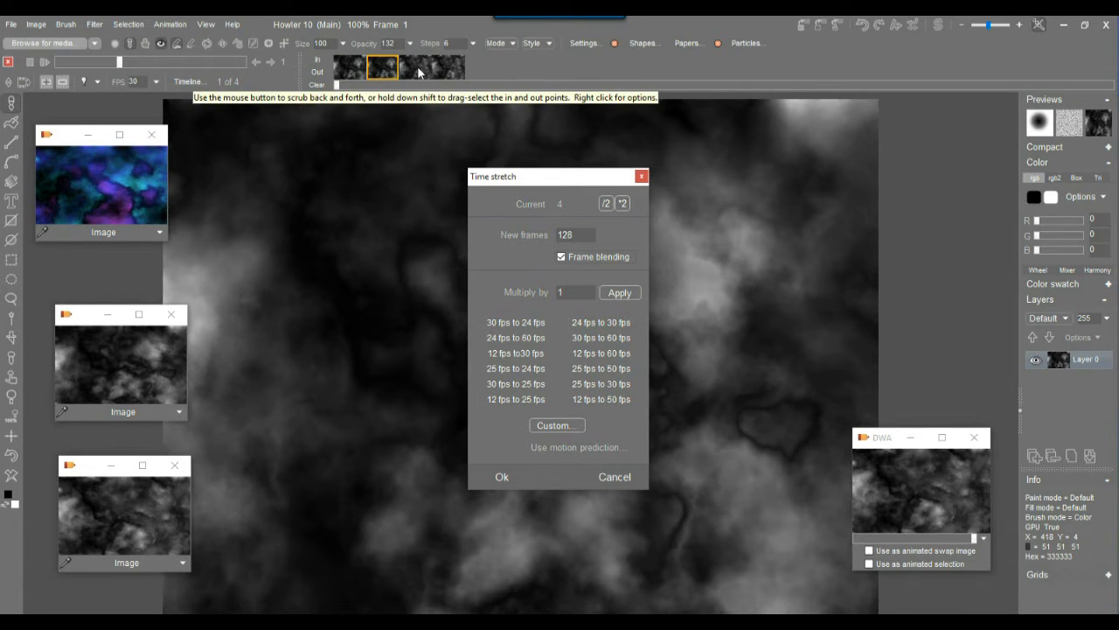
click(501, 476)
Play and scrub through the 128-frame animation to examine its hold and transition between the greyscale versions
click(46, 62)
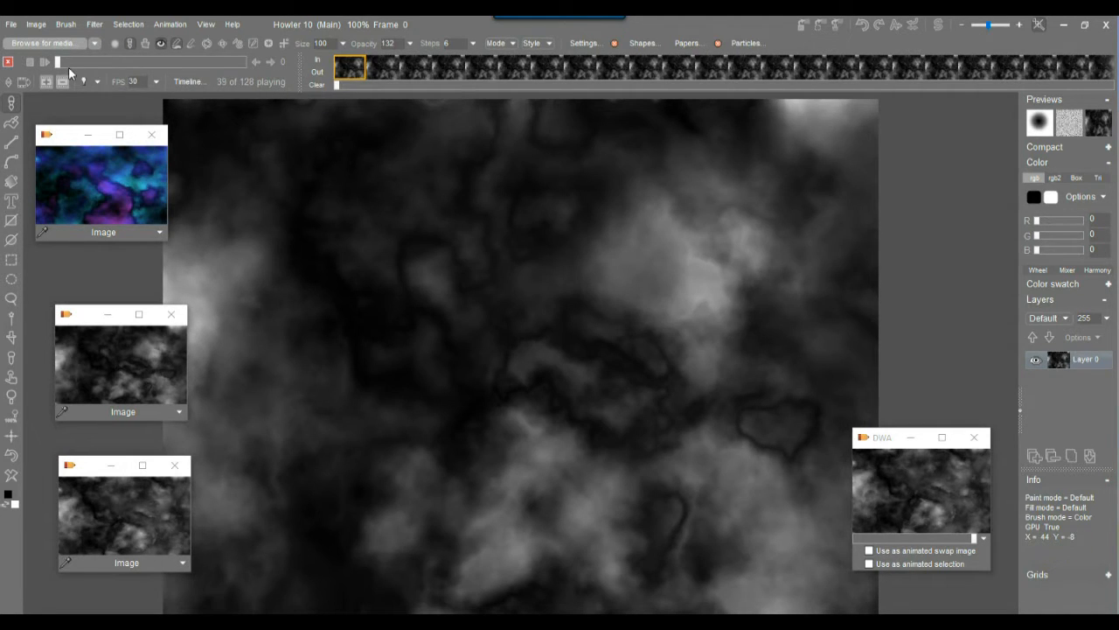
click(132, 63)
drag(139, 61, 186, 60)
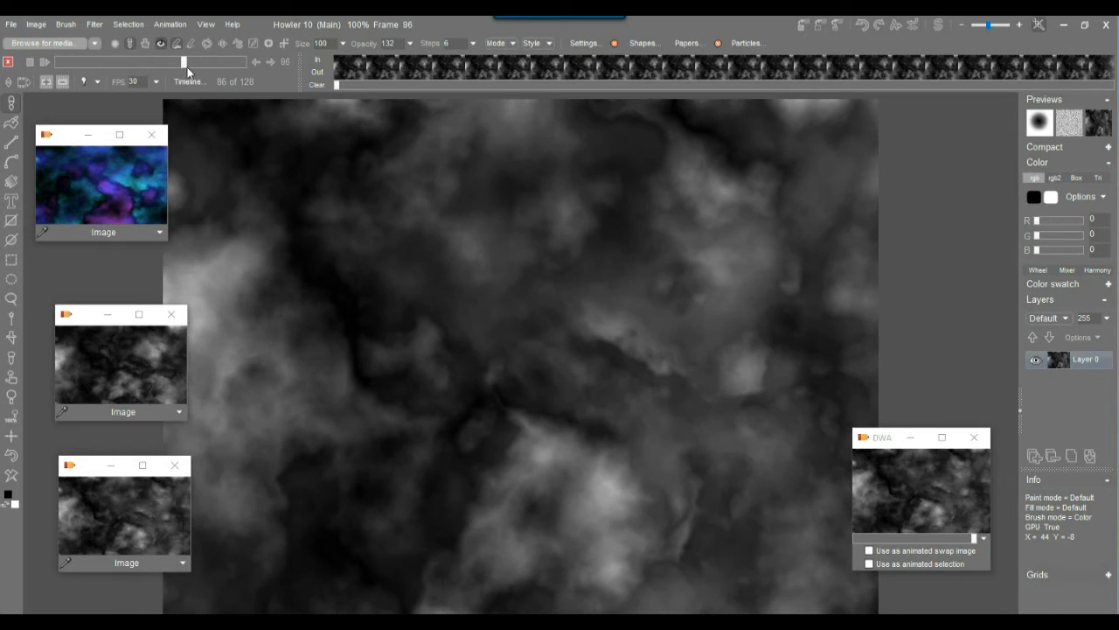
Restore the stored two-frame animation, duplicate its first and last frames, and return to the first frame
click(933, 487)
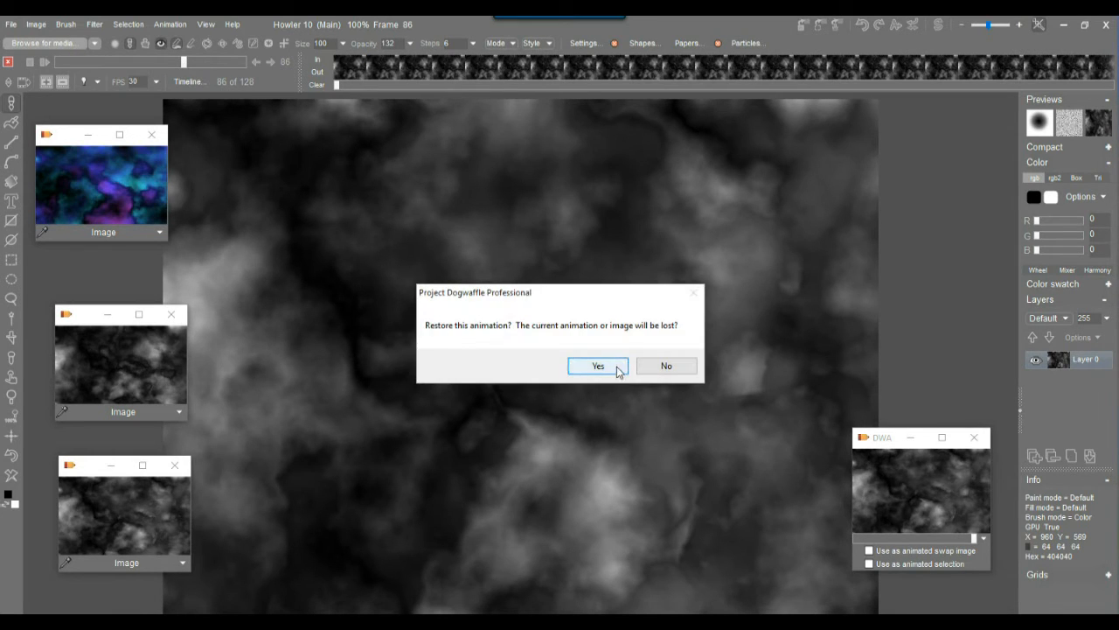
click(618, 370)
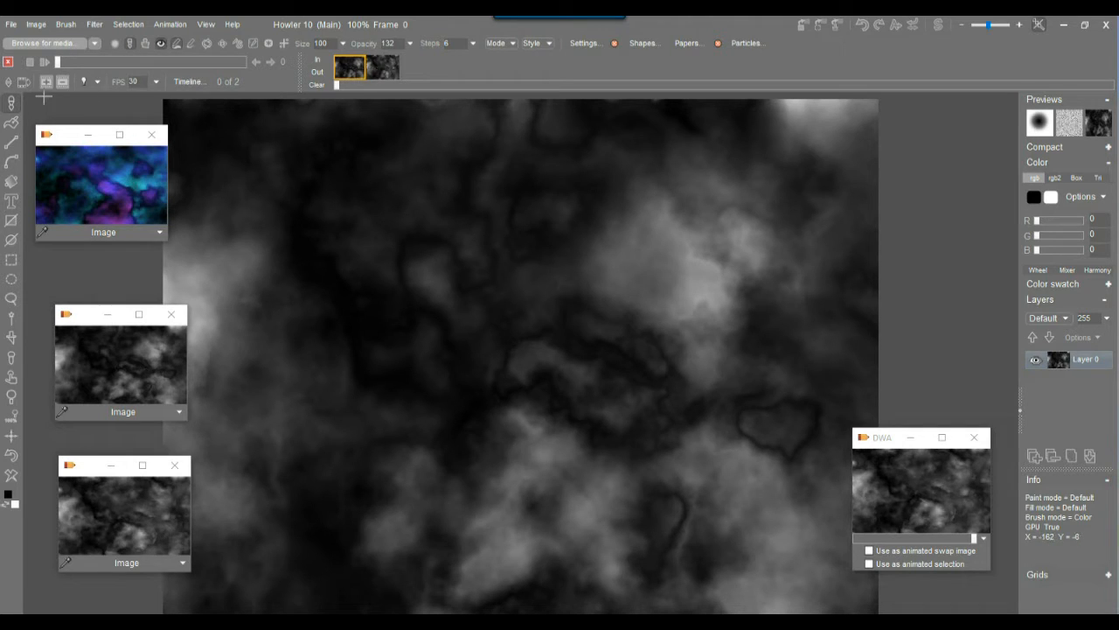
click(47, 81)
click(387, 66)
click(46, 80)
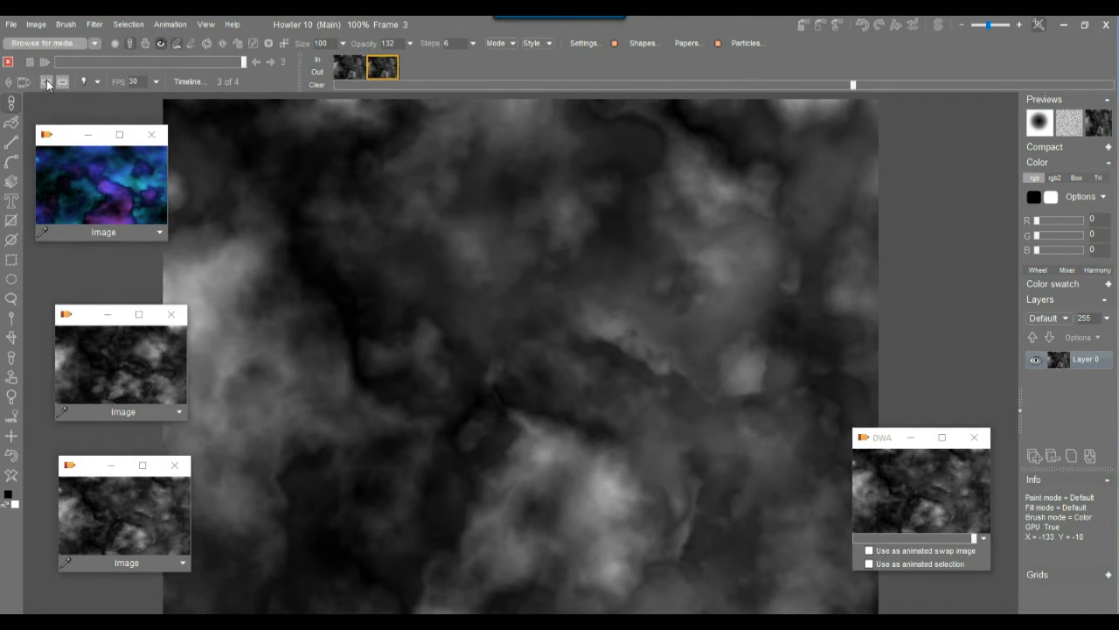
drag(246, 62, 103, 62)
drag(185, 66, 37, 49)
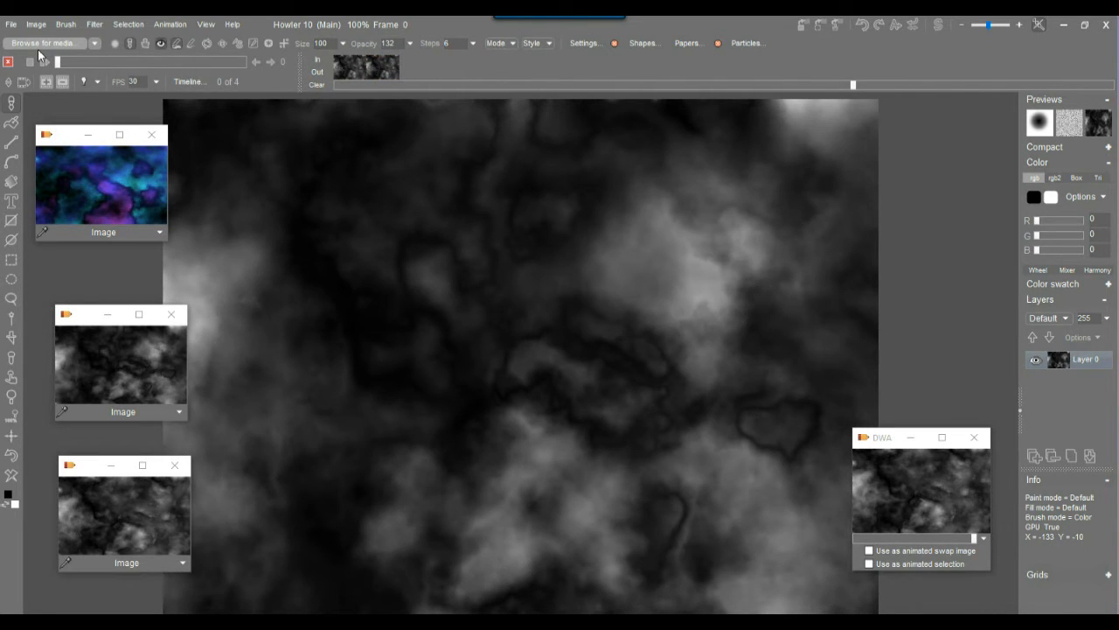
Open the Motion prediction module for extrapolating frames, with Dry run enabled and Scan for dropped frames disabled
click(94, 24)
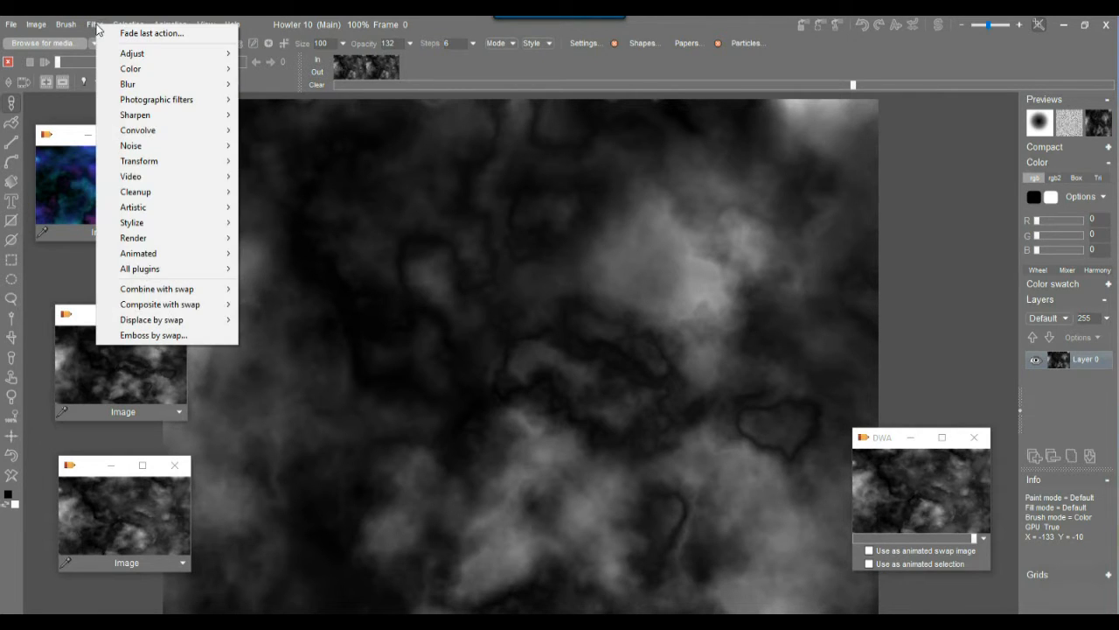
mouse_move(184, 252)
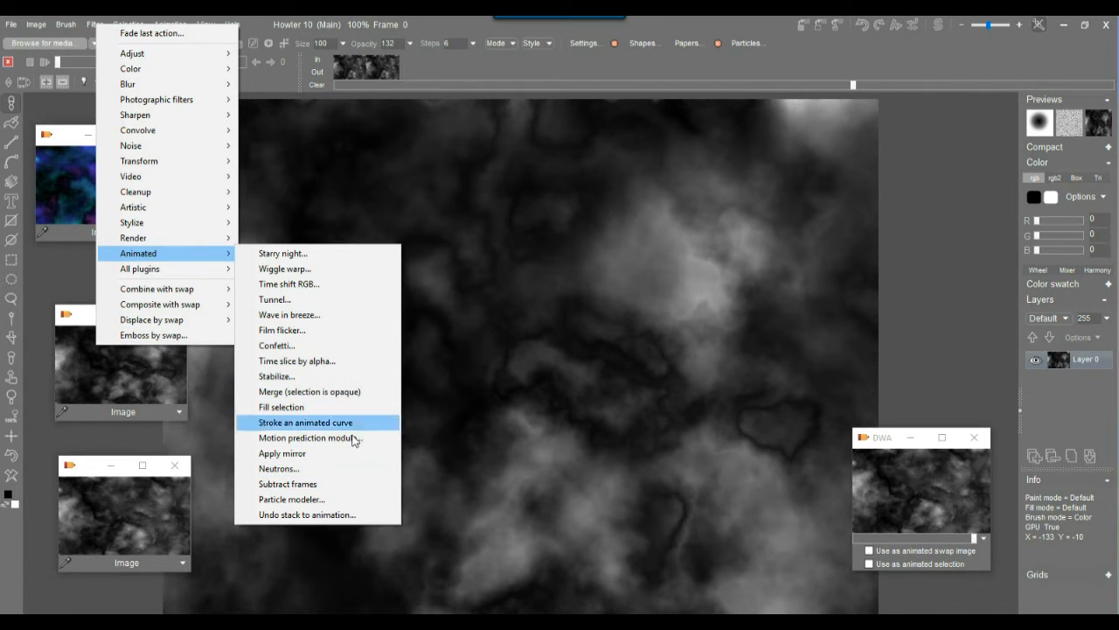
click(302, 438)
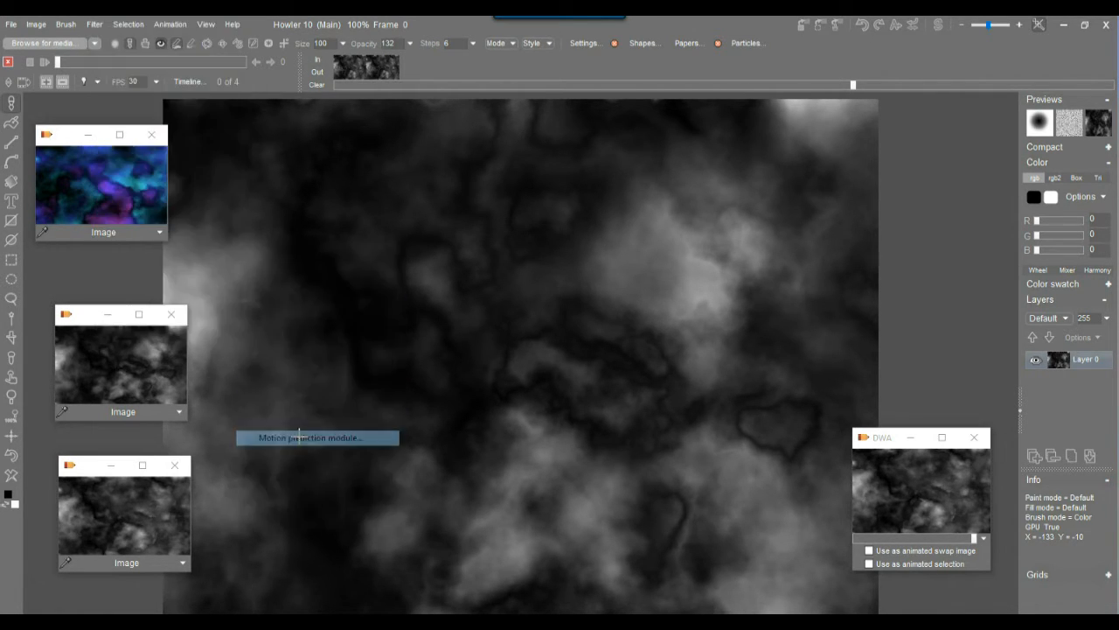
click(545, 192)
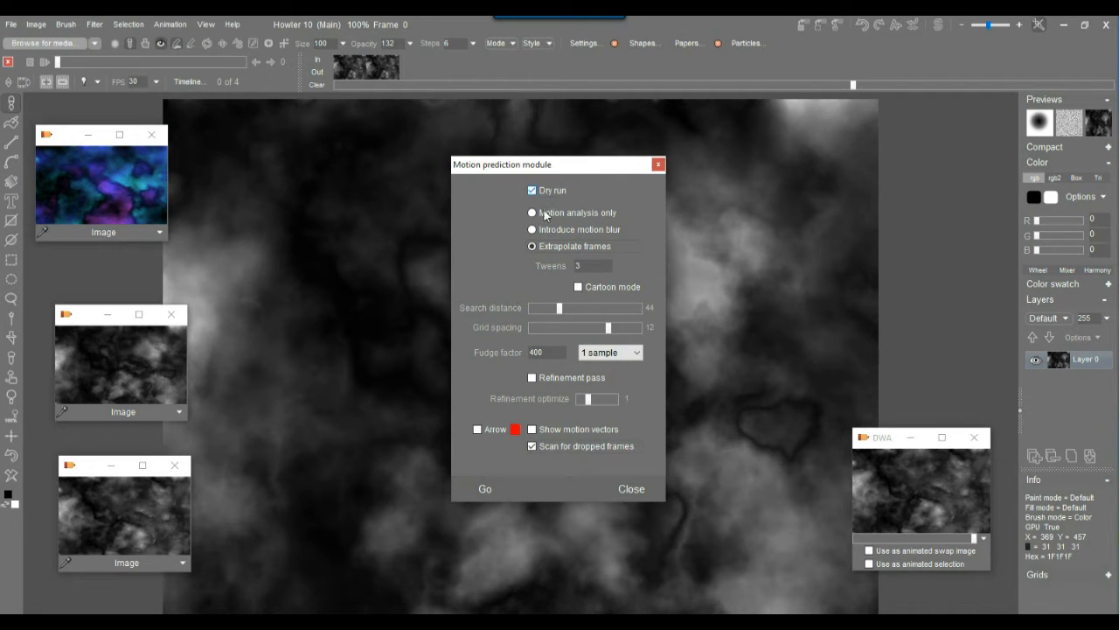
click(550, 445)
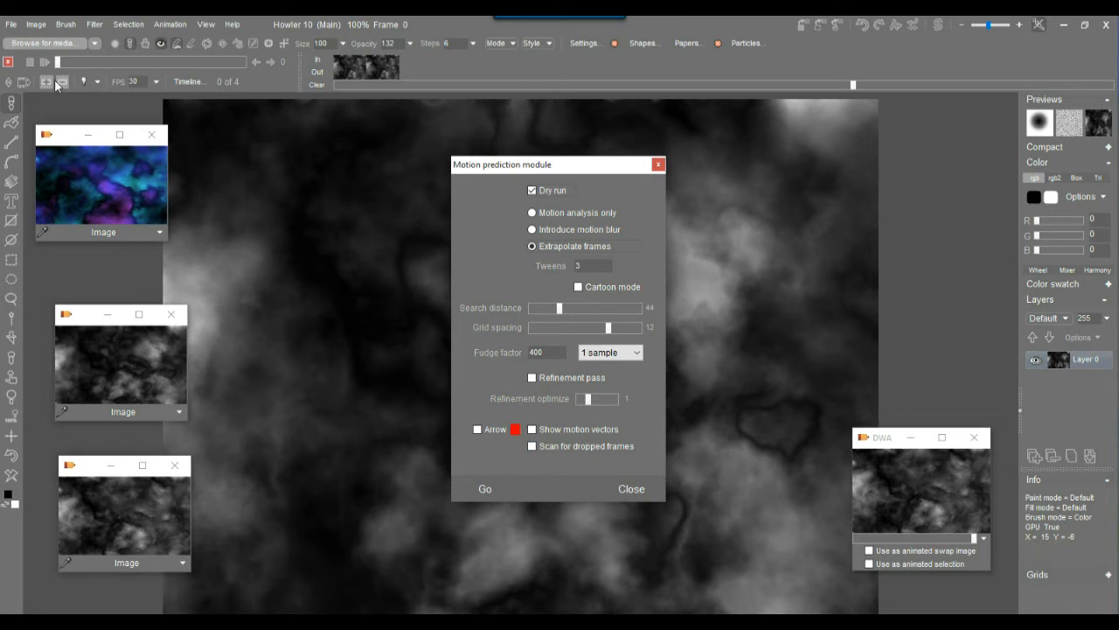
Dry-run the frame extrapolation with 22 tweens and again with 55 tweens
drag(544, 168, 145, 173)
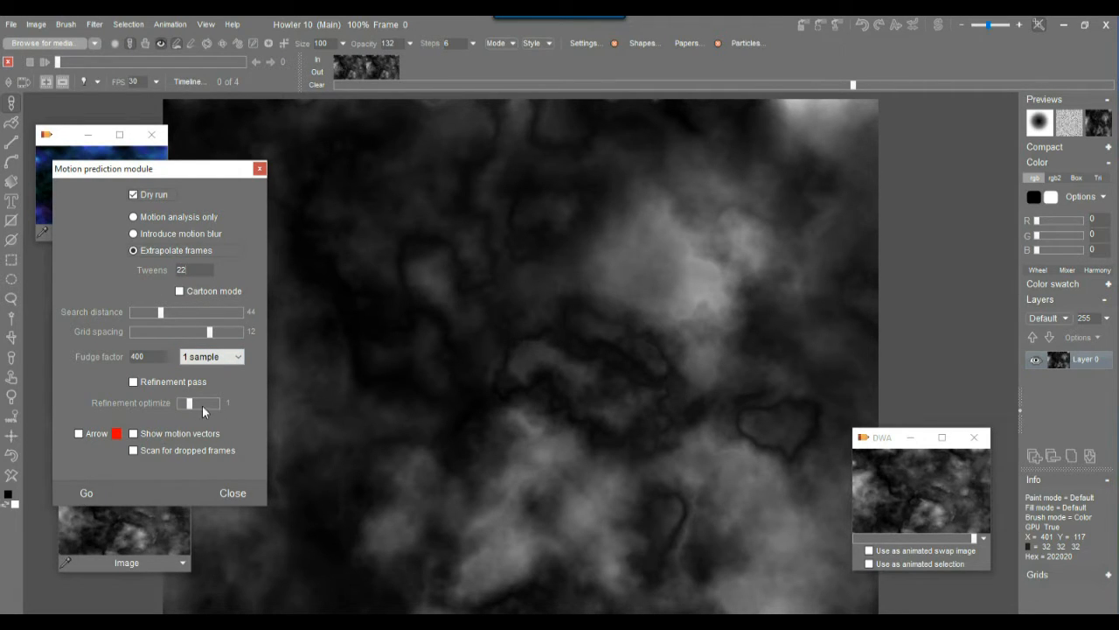
click(87, 494)
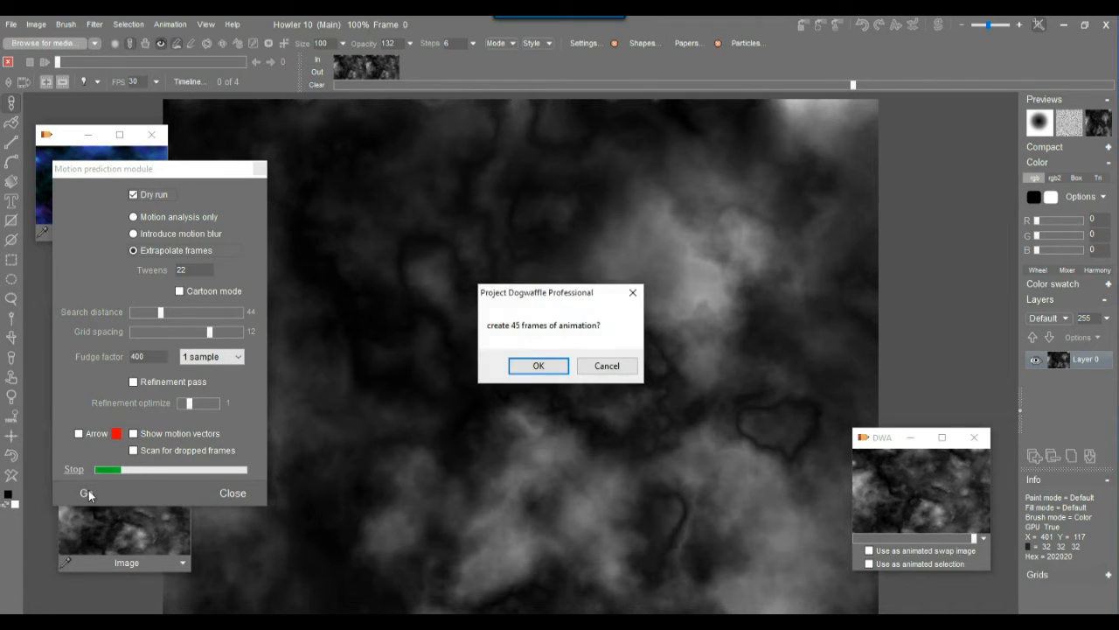
click(541, 365)
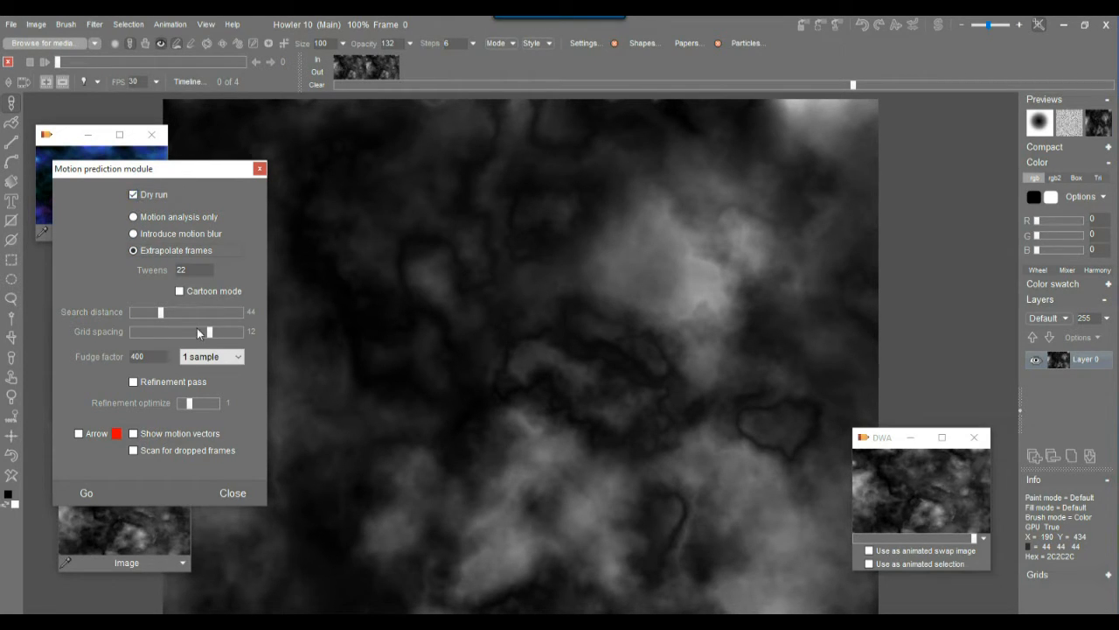
text(55)
click(87, 494)
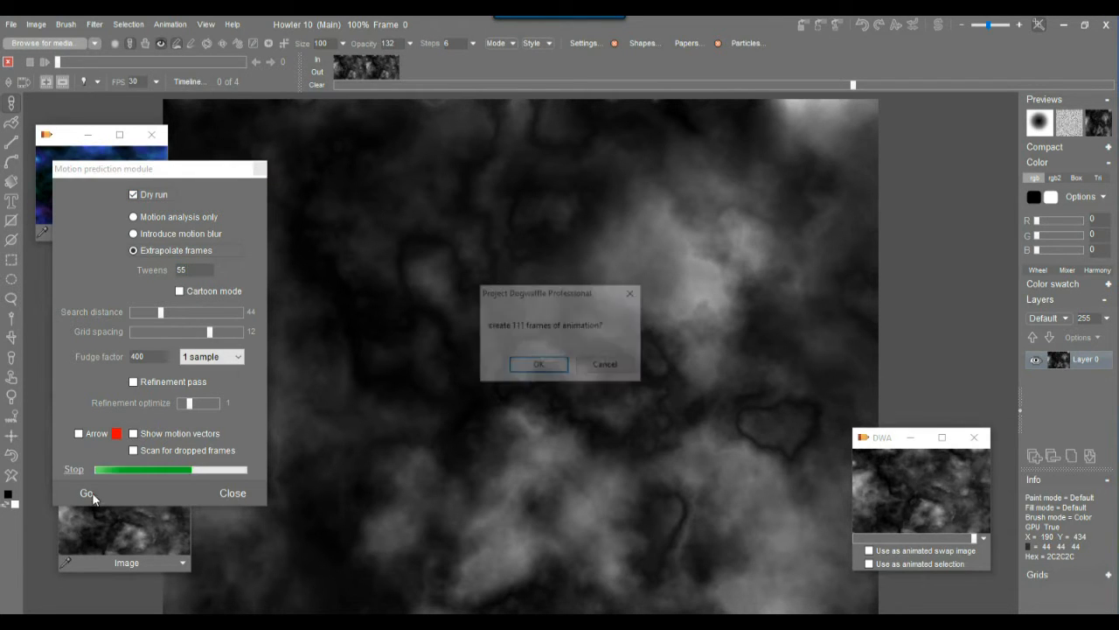
click(535, 366)
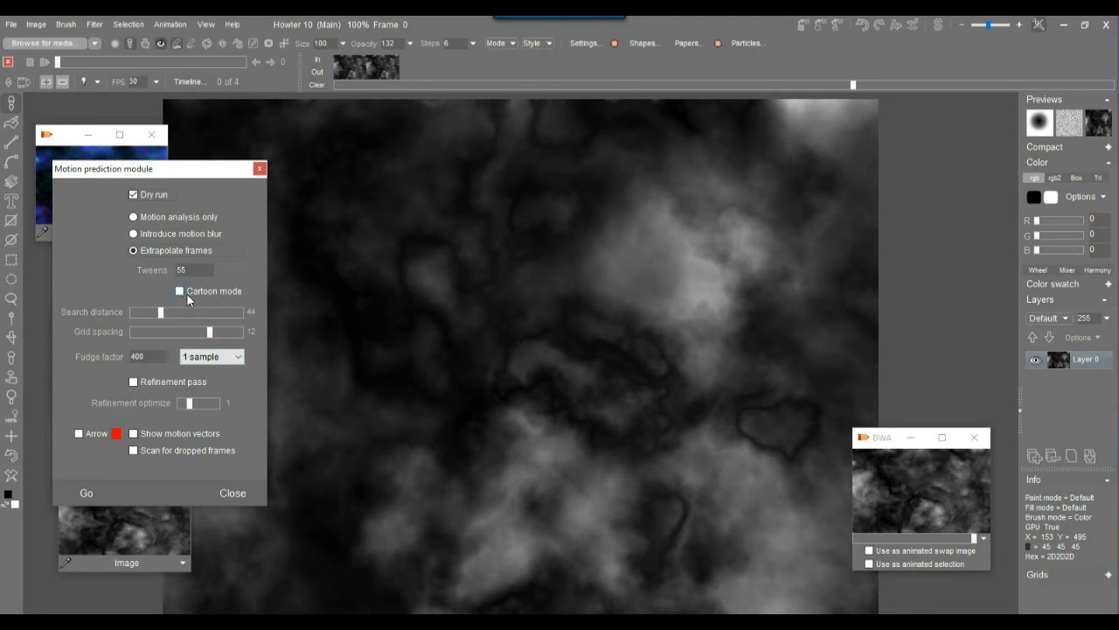
Set the search distance to 77 and the fudge factor to 1, and dry-run the extrapolation again, finishing with 123 tweens
mouse_move(179, 317)
mouse_down()
mouse_move(219, 314)
mouse_move(183, 315)
mouse_up()
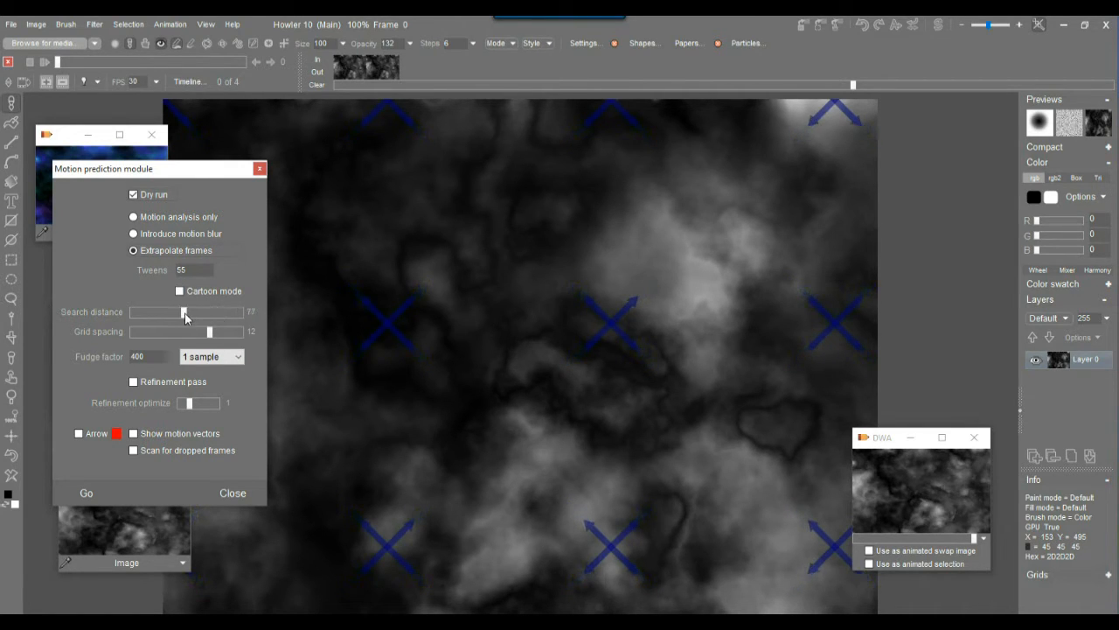
drag(152, 357, 106, 358)
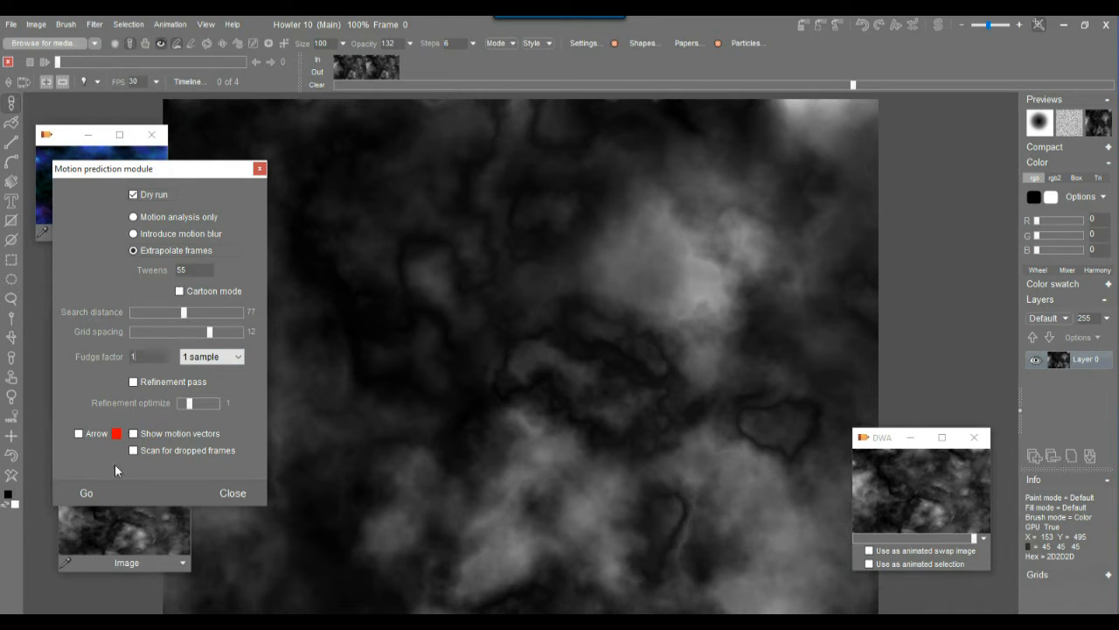
click(90, 493)
click(537, 364)
text(123)
click(89, 492)
click(547, 367)
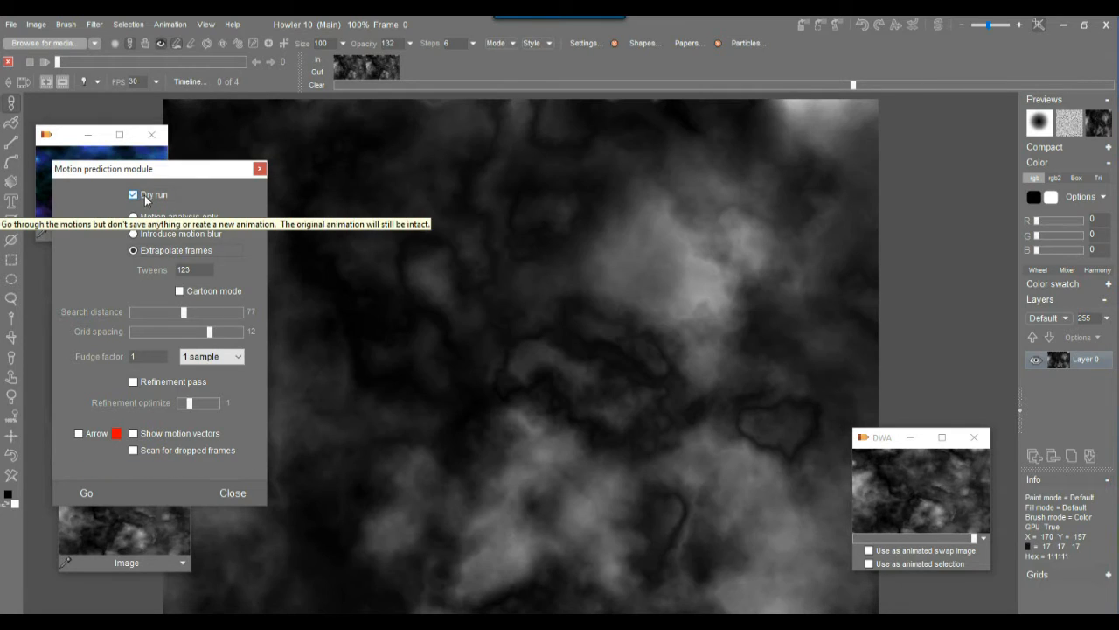
Disable Dry run and generate the extrapolated animation with 123 tweens
click(137, 199)
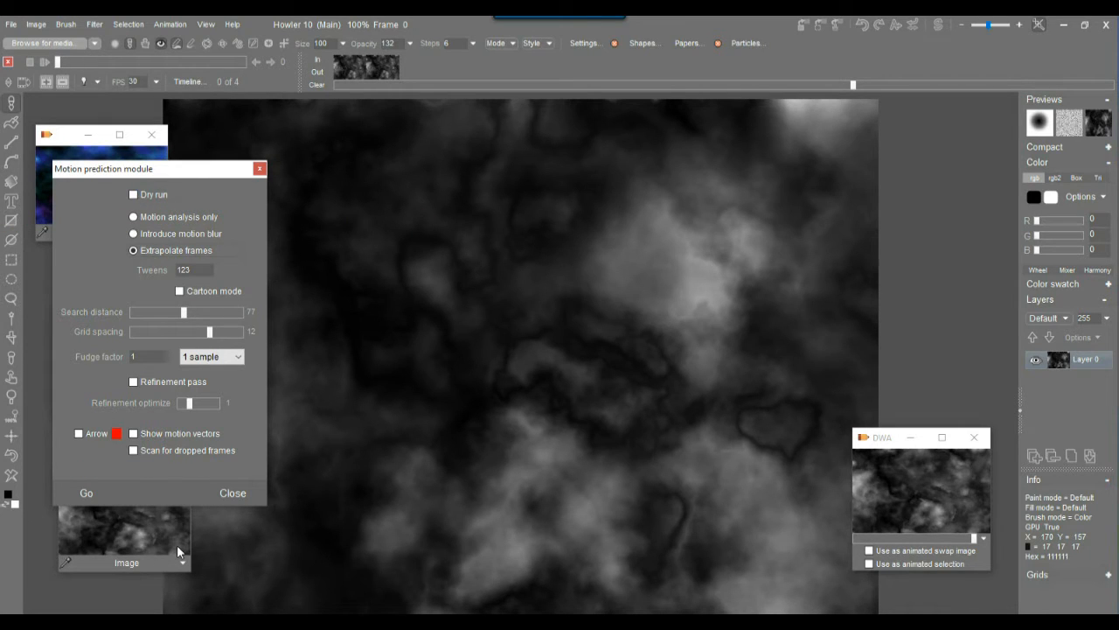
click(85, 492)
click(537, 365)
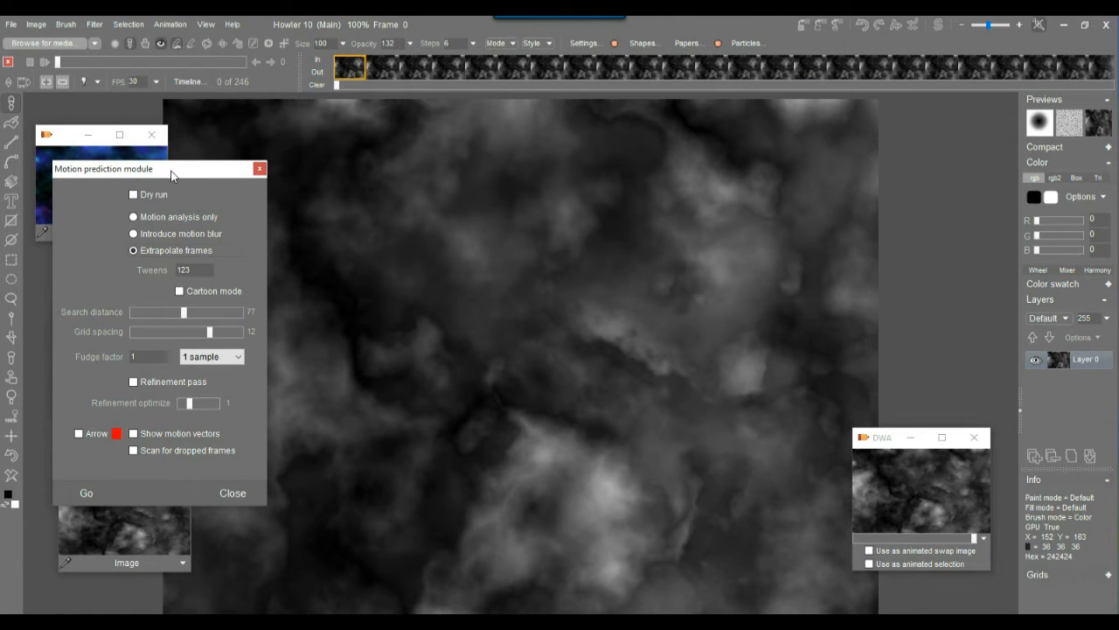
Load the stored coloured nebula onto the canvas and grab trial gradients across it with the Linear gradient grabber
drag(170, 175, 887, 143)
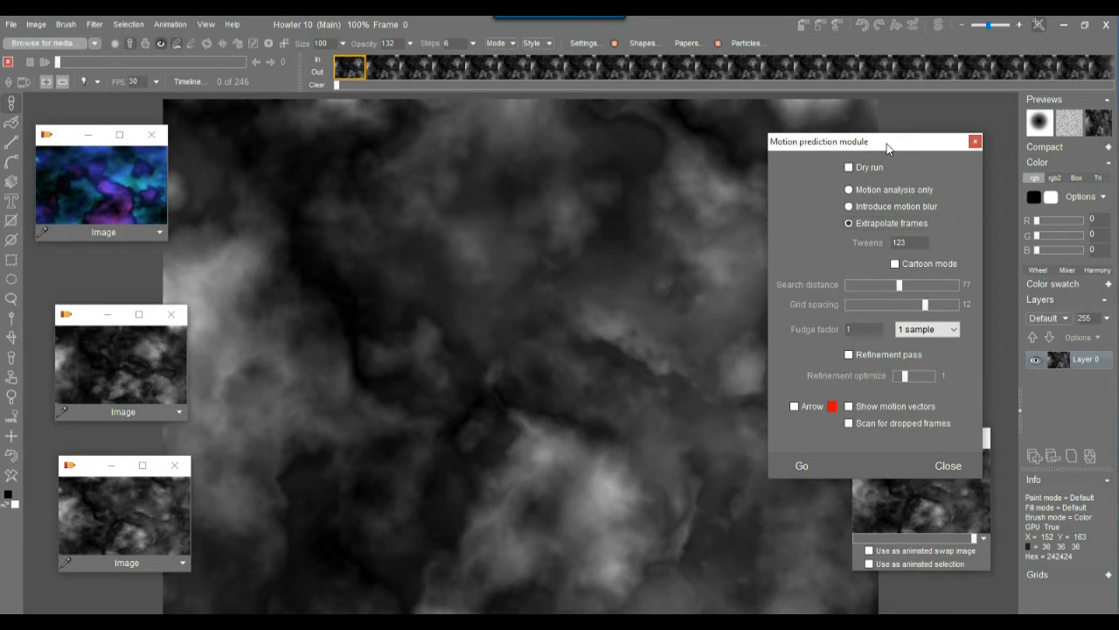
click(97, 179)
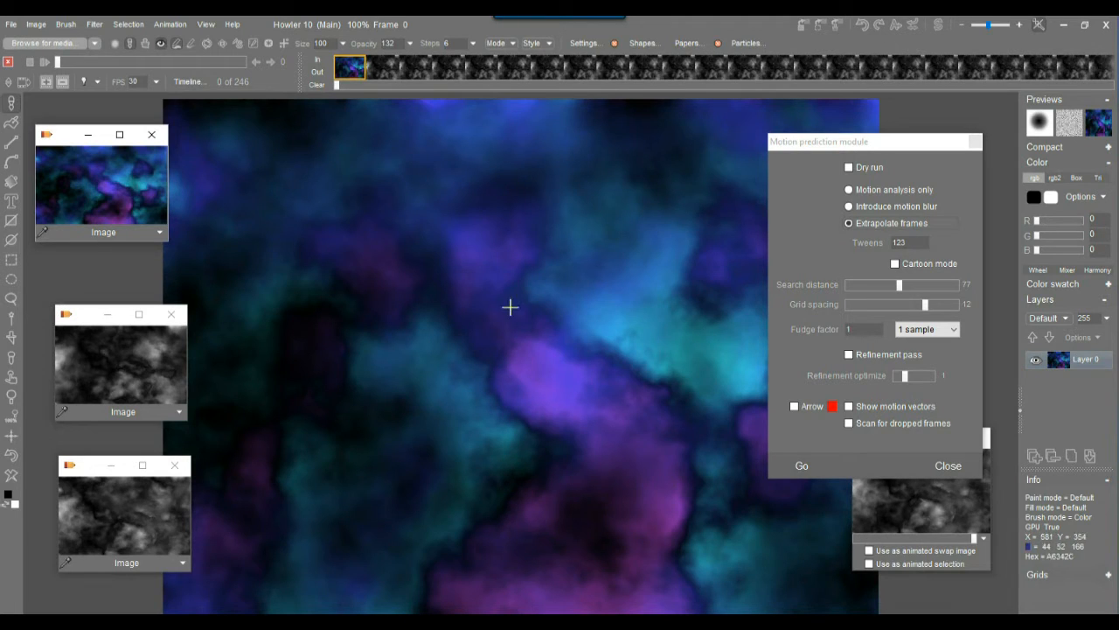
right_click(12, 183)
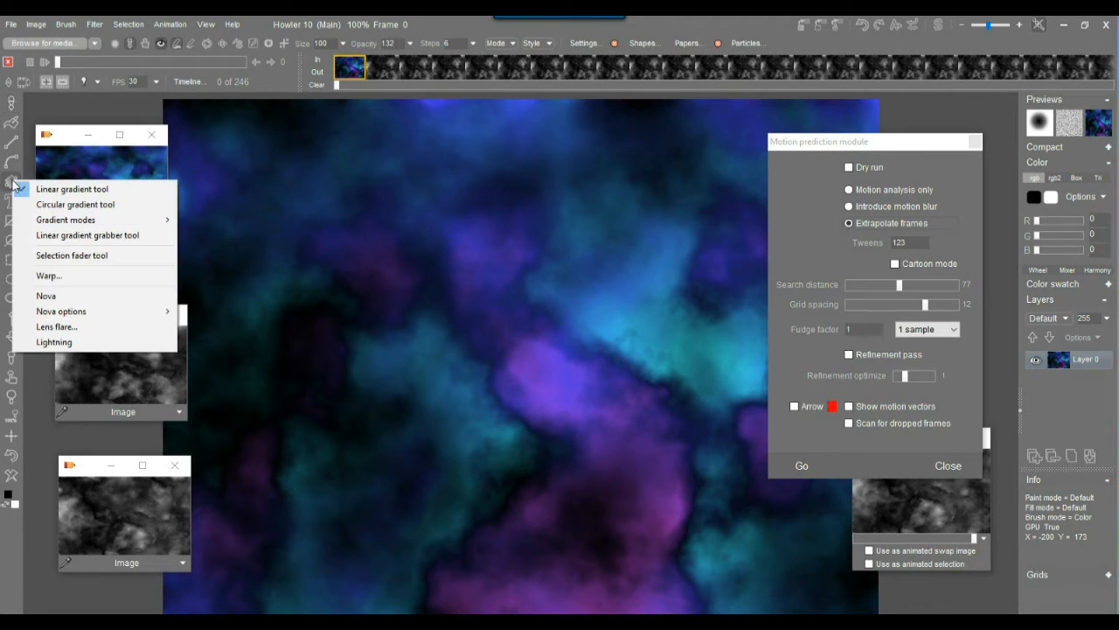
click(106, 238)
drag(298, 350, 730, 284)
drag(699, 188, 435, 575)
drag(665, 520, 638, 267)
drag(638, 112, 638, 610)
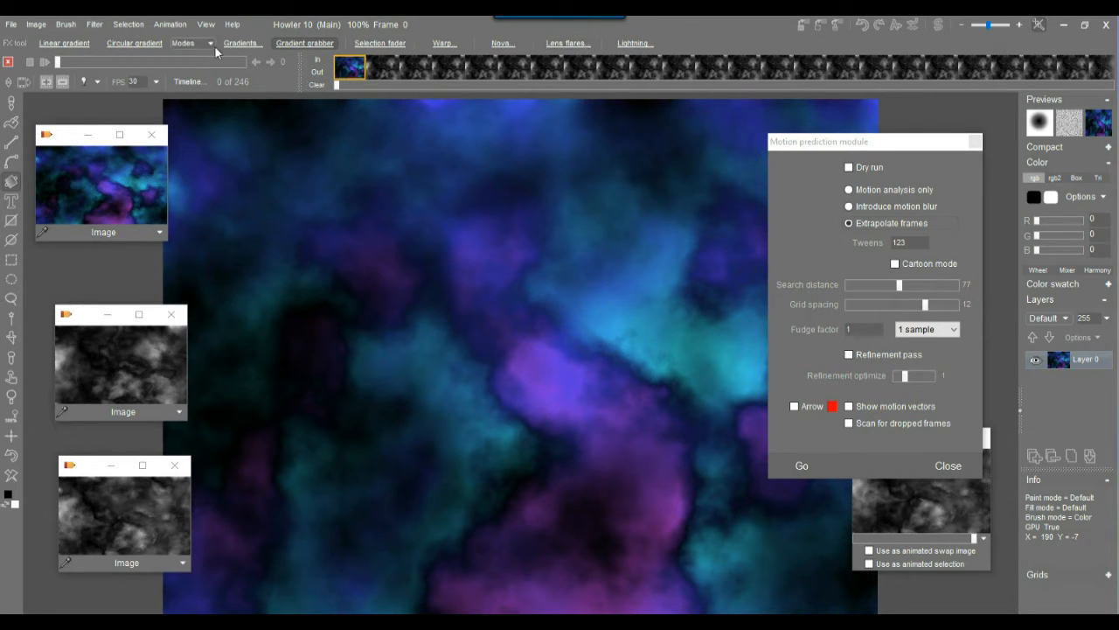
Open the gradient sweep editor beside the image and grab several diagonal gradients across the coloured nebula
click(245, 43)
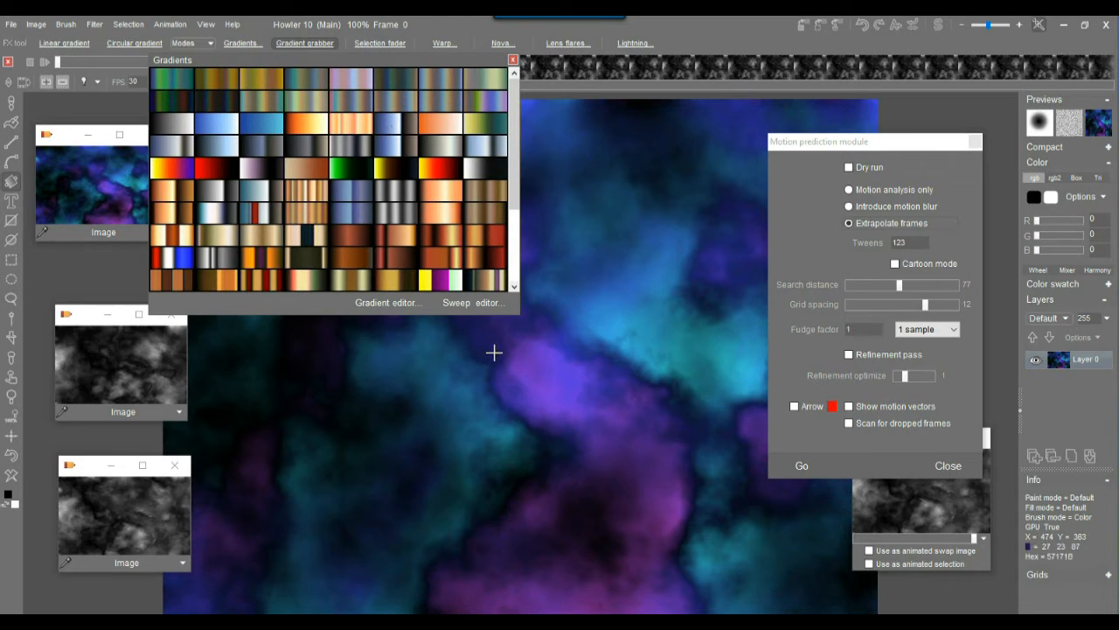
click(475, 302)
drag(594, 259, 198, 207)
drag(320, 163, 684, 600)
drag(324, 547, 665, 188)
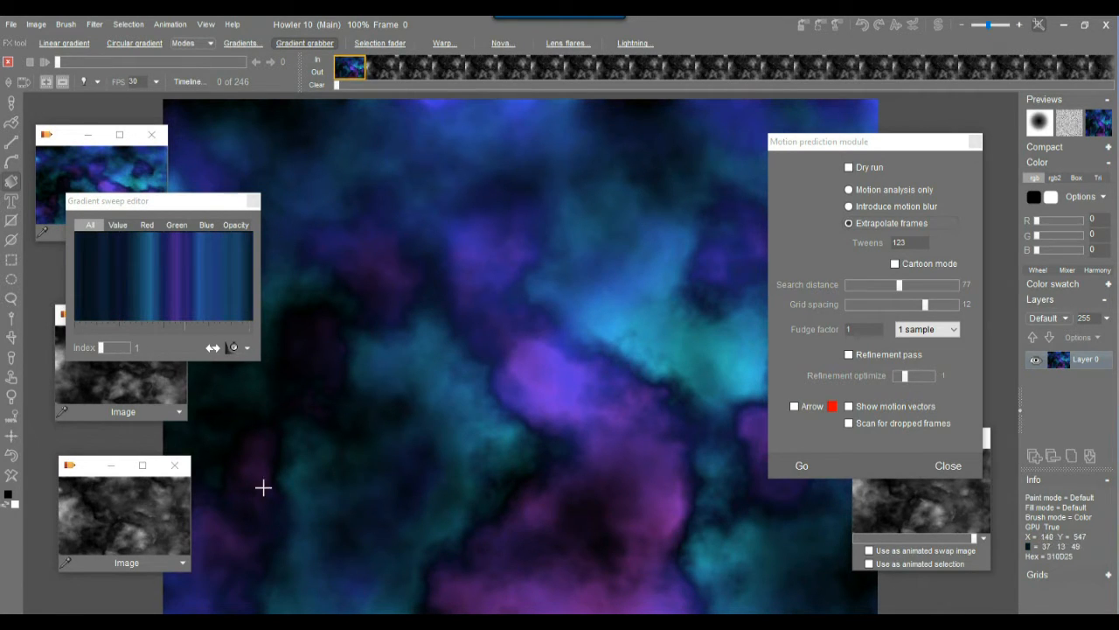
drag(245, 530, 565, 125)
drag(295, 584, 703, 157)
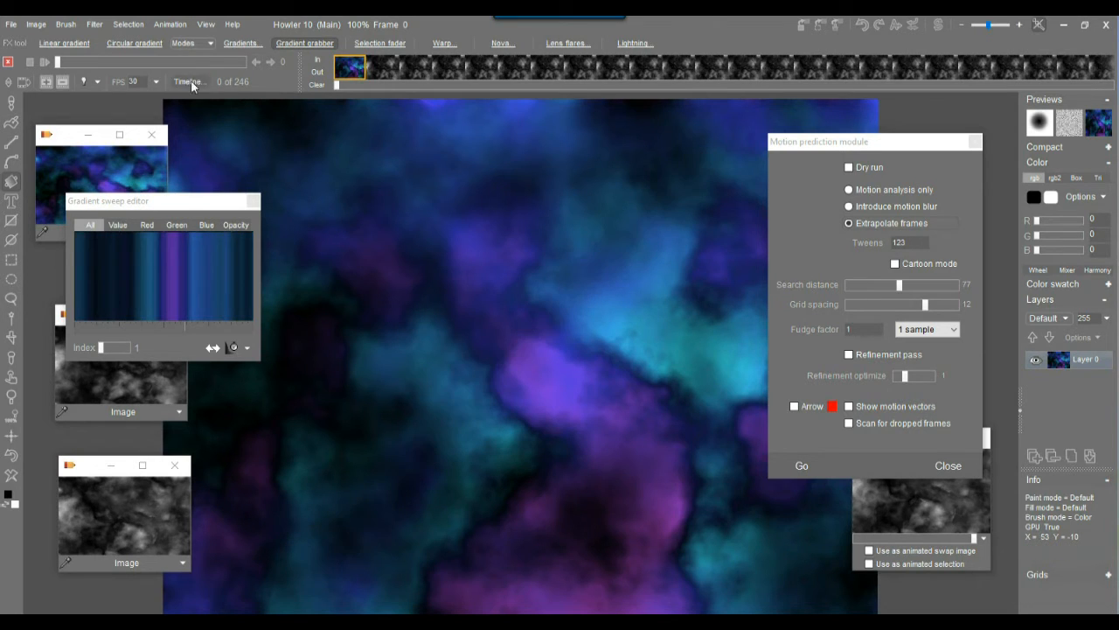
click(204, 25)
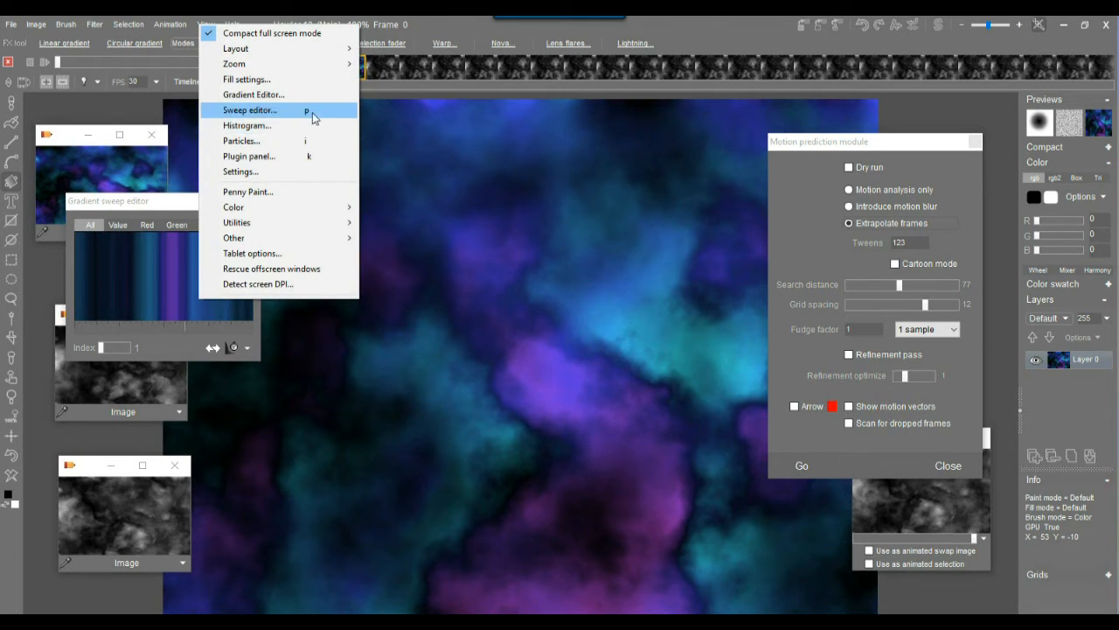
click(696, 32)
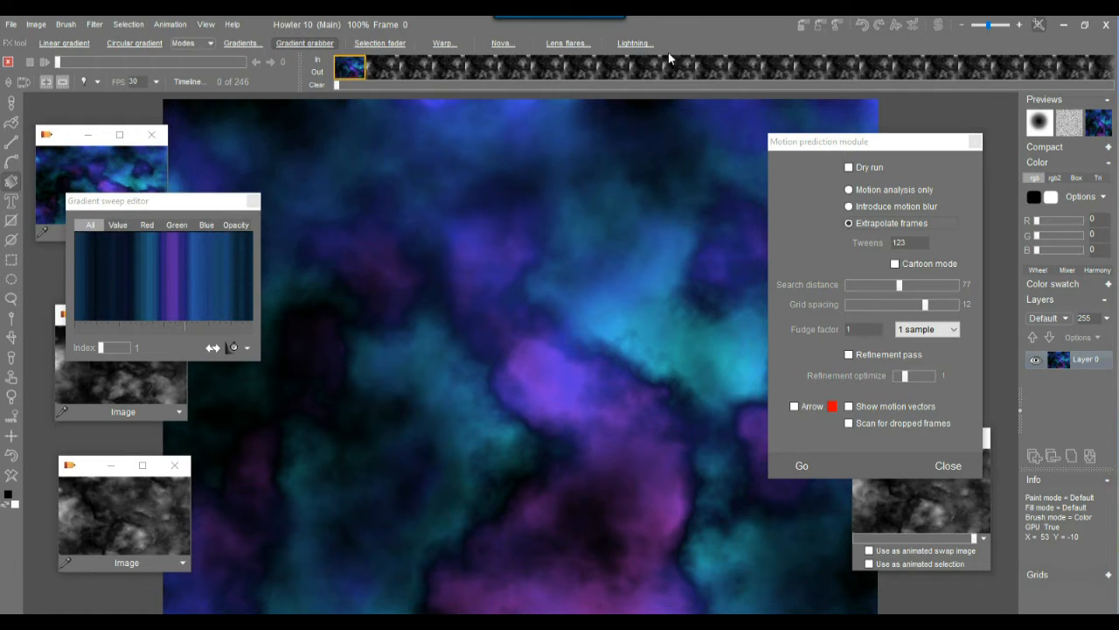
Grab more gradients across the nebula, finishing with one from its upper right down to the lower centre, and move the sweep editor aside
drag(319, 199, 832, 600)
drag(496, 471, 478, 308)
drag(301, 556, 564, 130)
drag(724, 142, 613, 569)
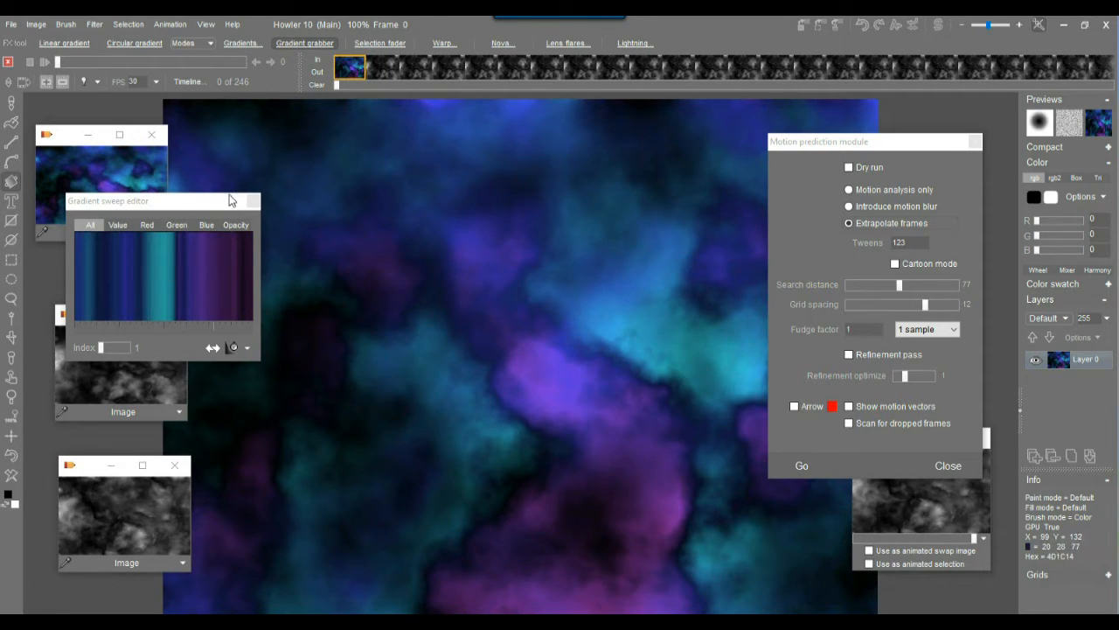
drag(202, 208, 167, 409)
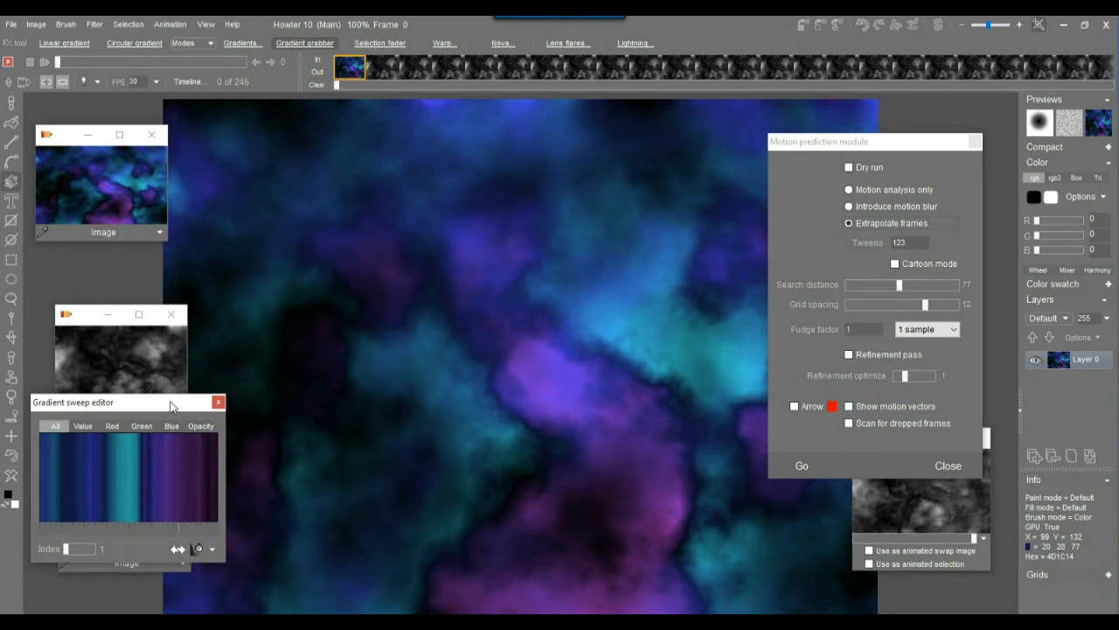
Undo the coloured image placement and map all frames of the greyscale animation to the grabbed gradient
click(16, 450)
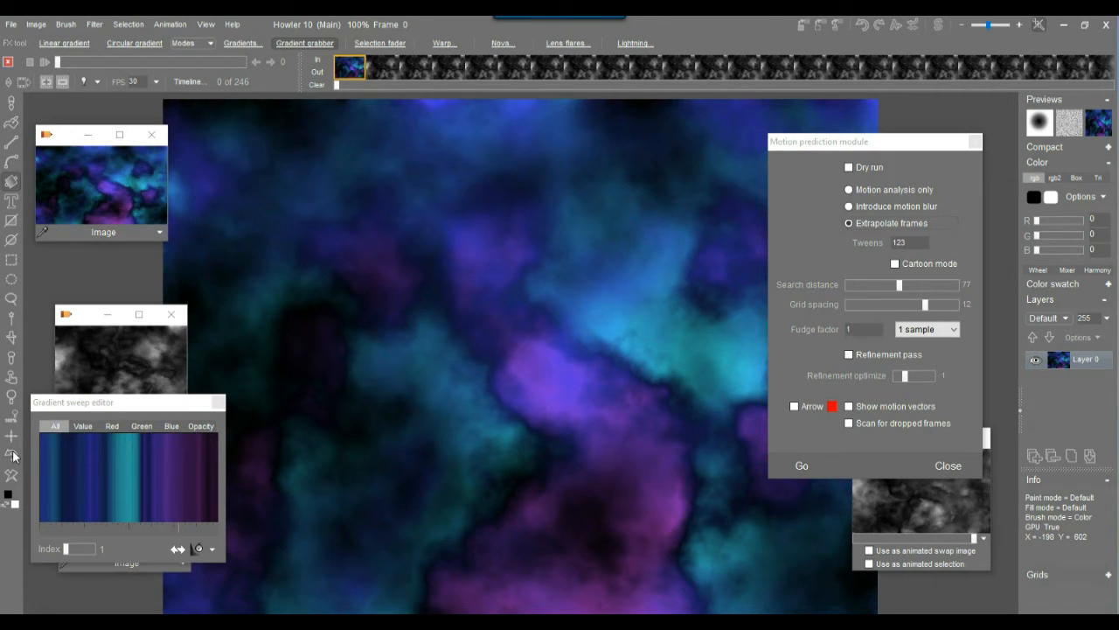
click(13, 456)
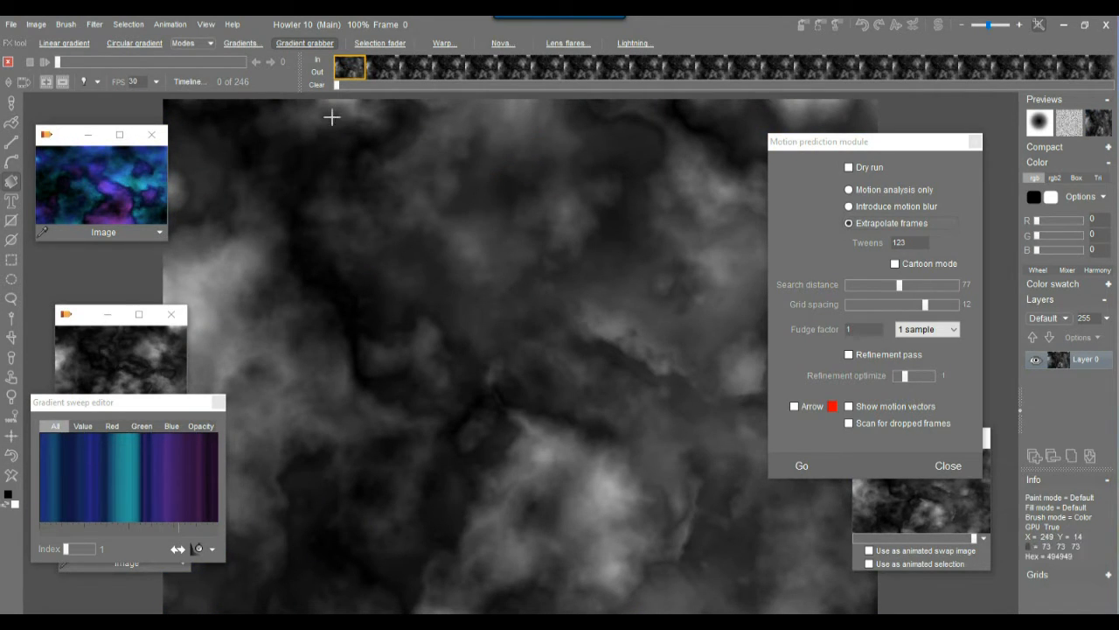
click(95, 26)
mouse_move(136, 68)
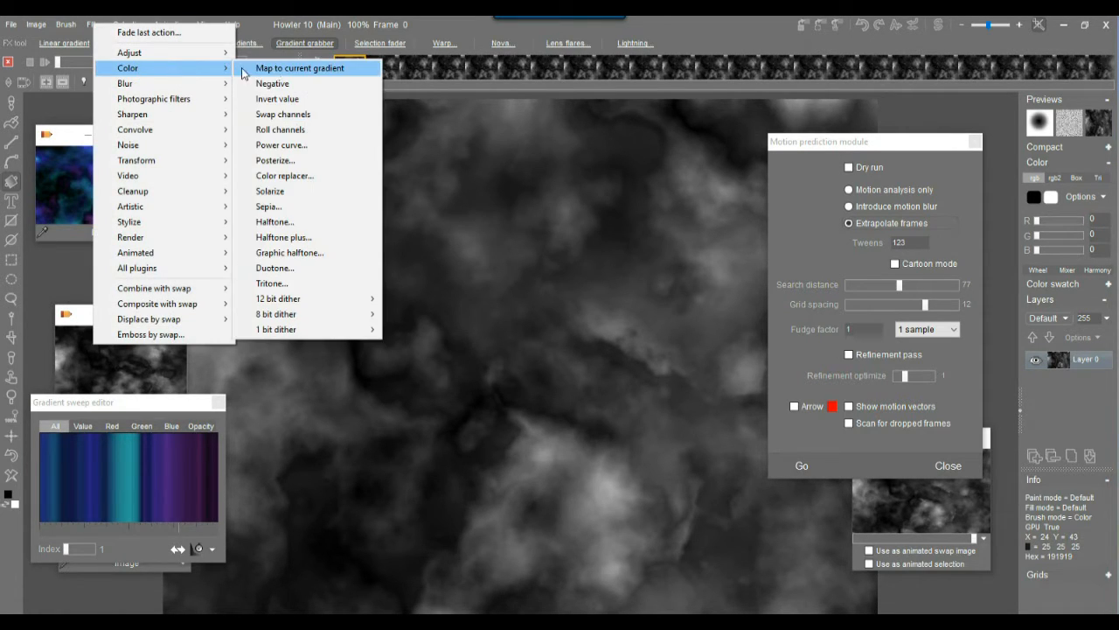
click(272, 70)
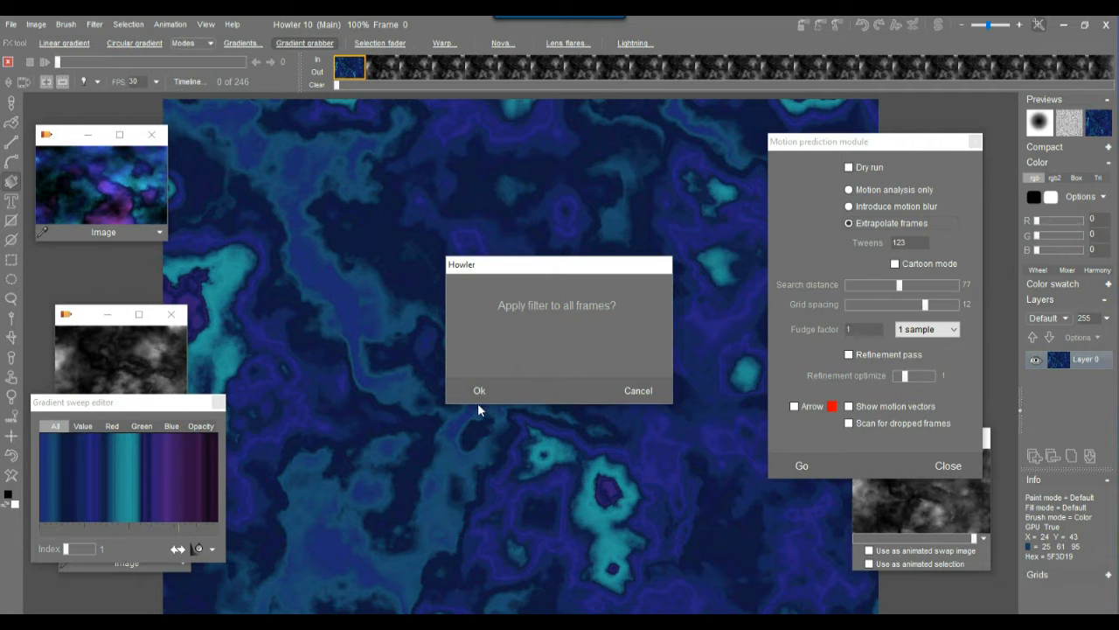
click(480, 391)
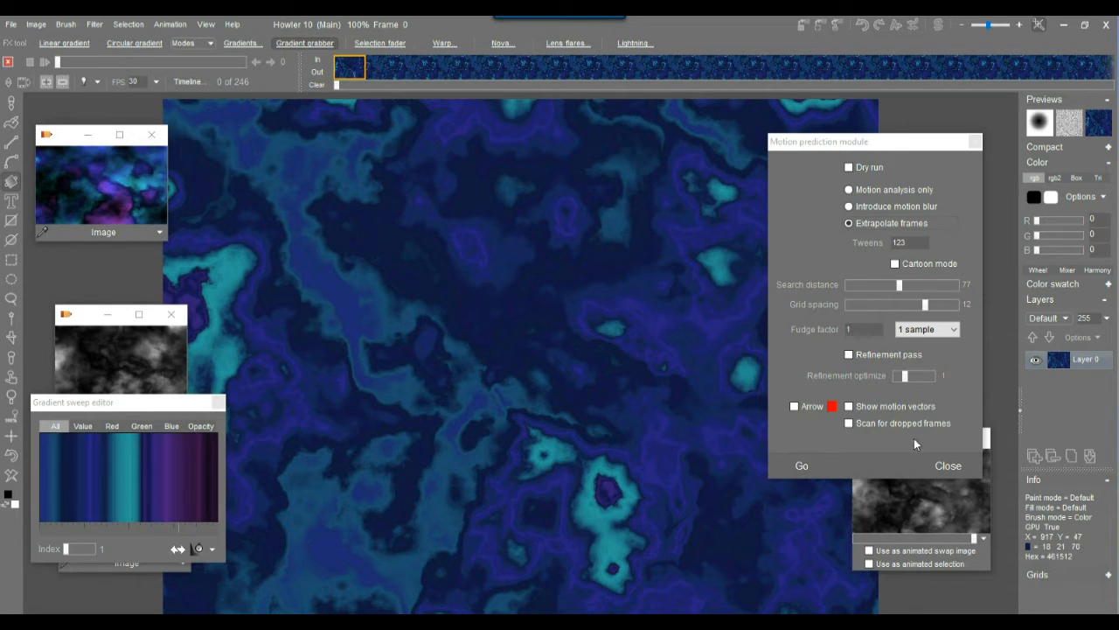
Close the motion prediction module, store a copy of the gradient-coloured animation, and place its window above the greyscale animation's window
click(948, 466)
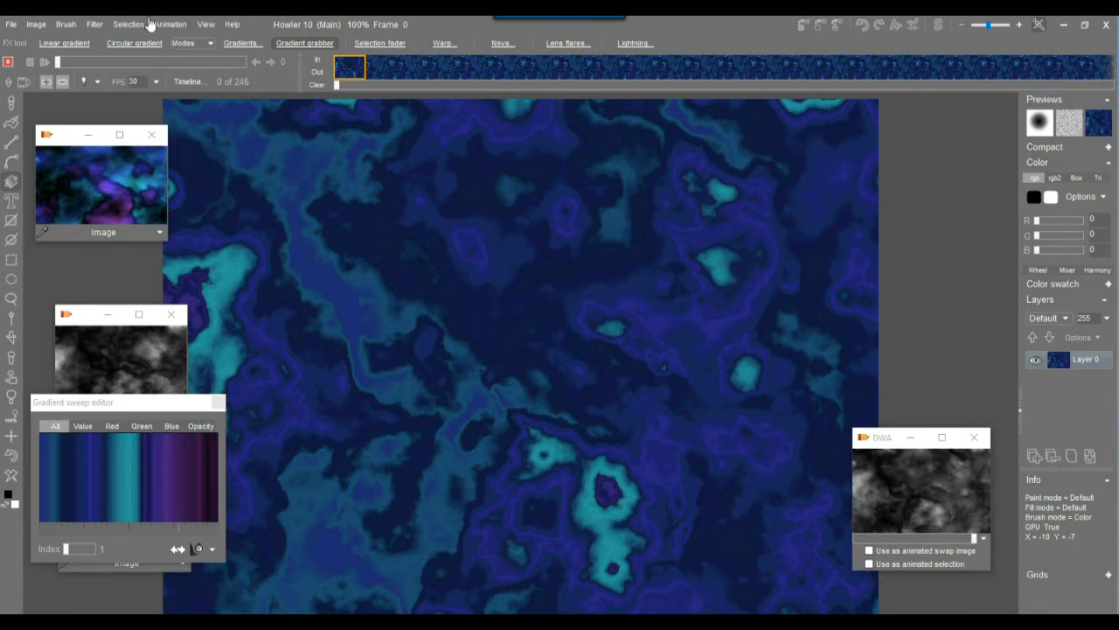
click(98, 24)
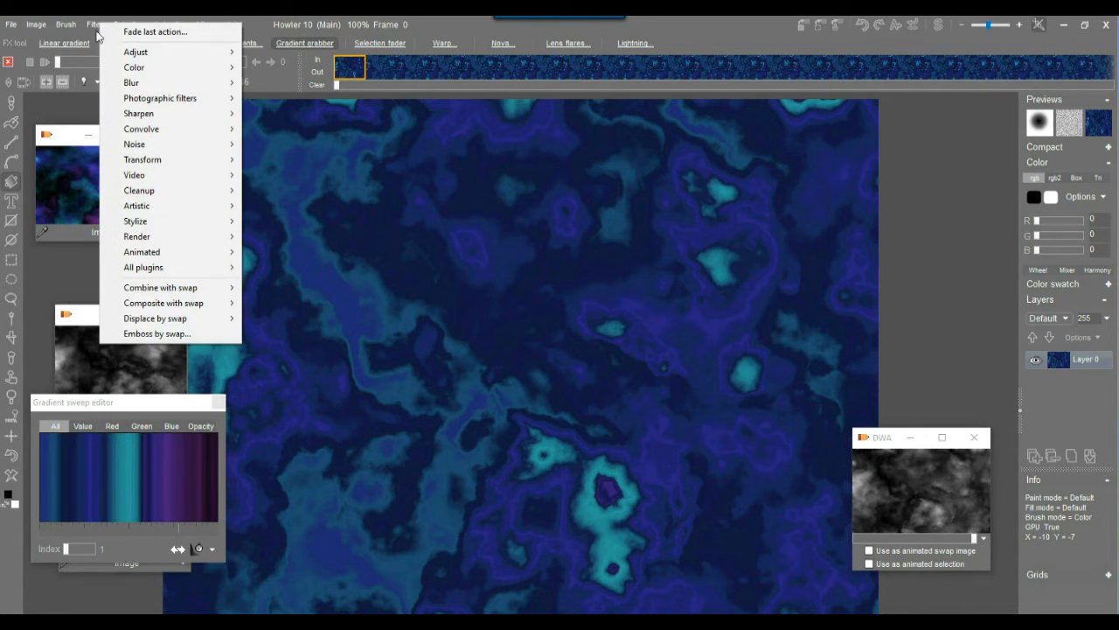
click(273, 20)
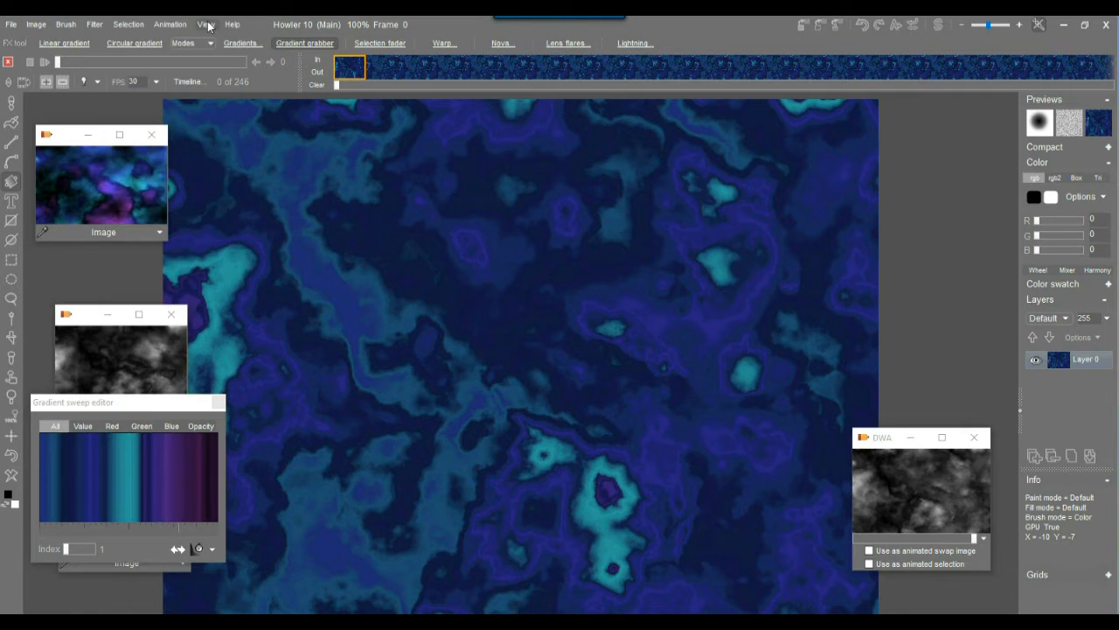
click(159, 22)
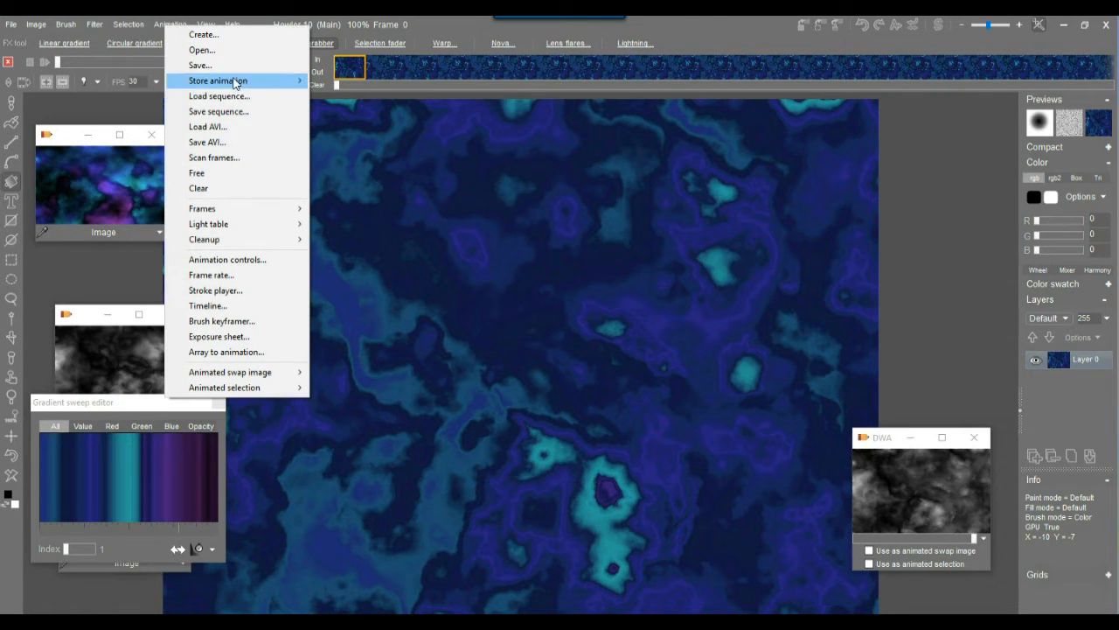
mouse_move(235, 82)
click(340, 96)
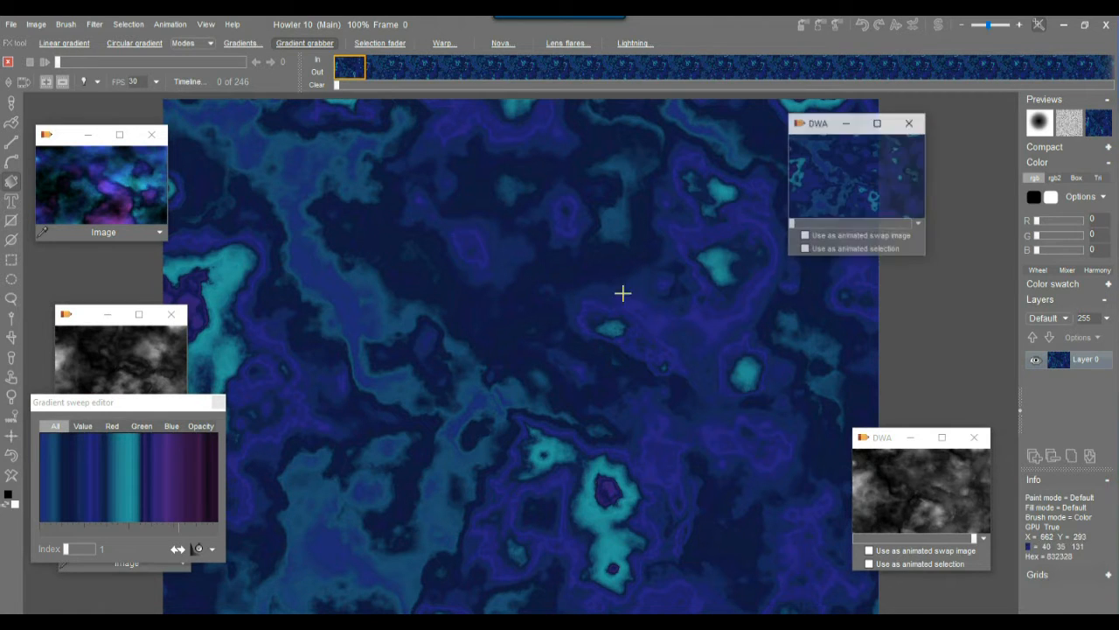
drag(817, 128, 943, 278)
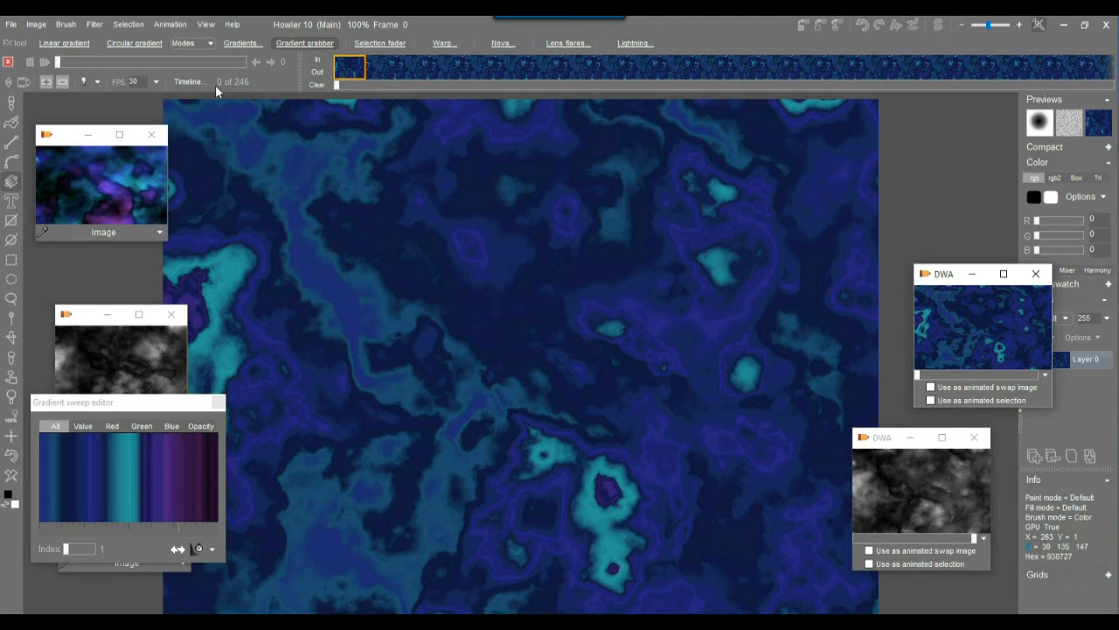
Open the Spherize filter on the coloured animation and raise the ambient light to about the middle of its range
click(93, 25)
mouse_move(169, 169)
click(294, 253)
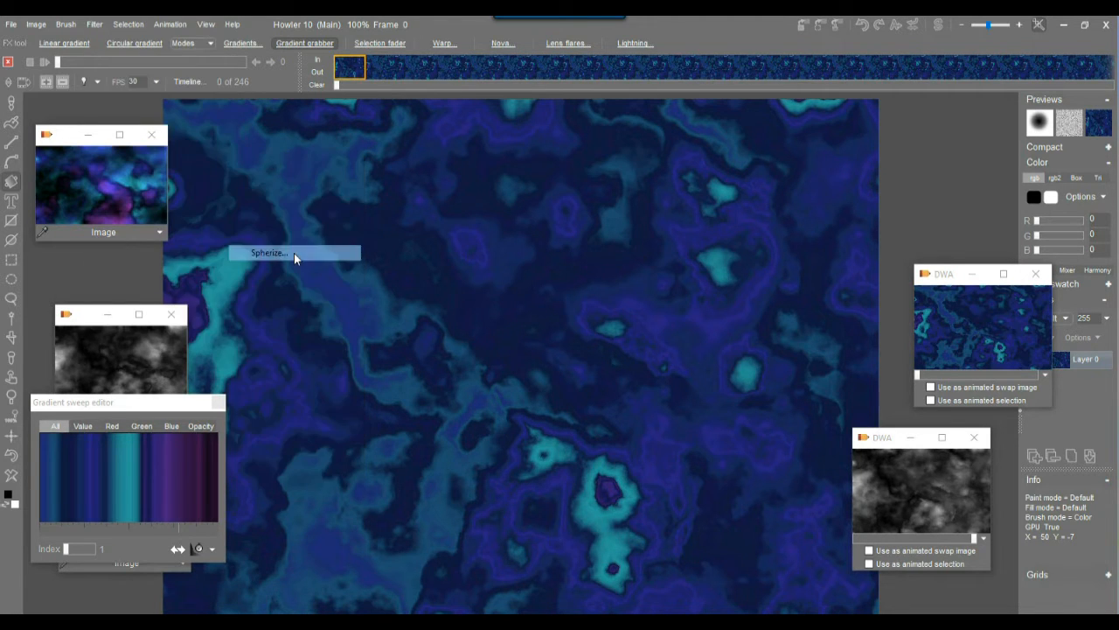
drag(524, 178, 572, 157)
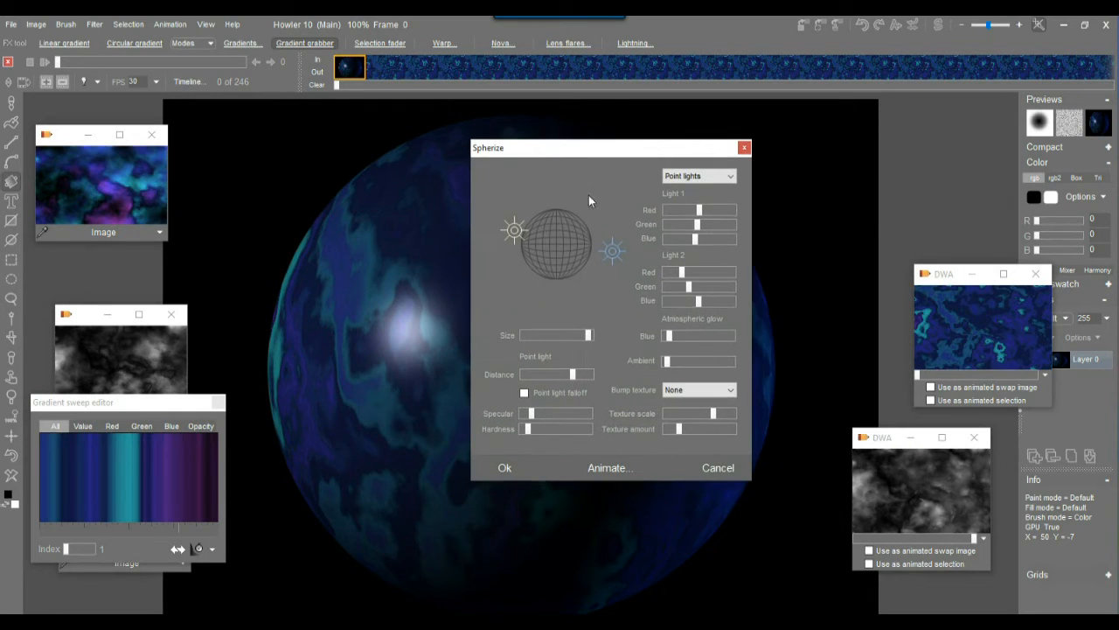
click(700, 361)
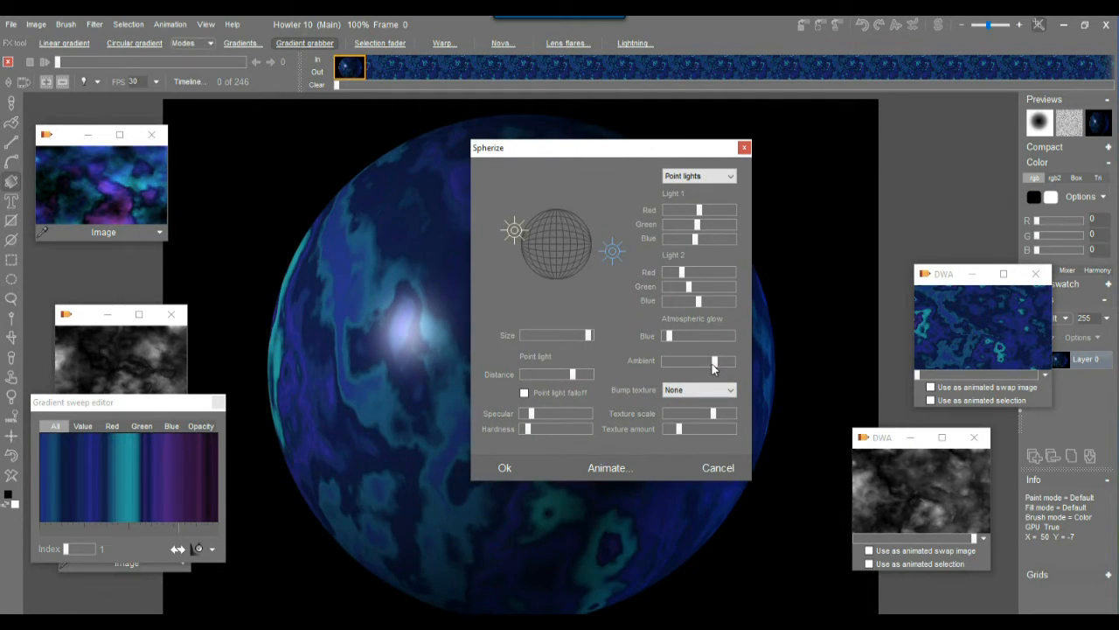
drag(633, 155, 326, 114)
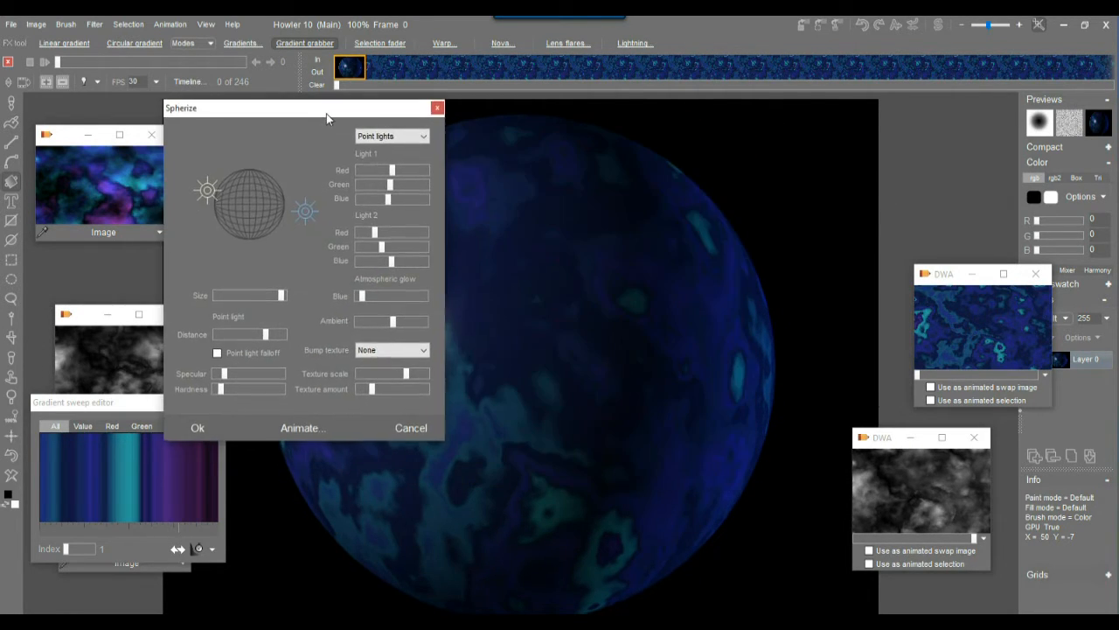
Move both point lights beyond the sphere's upper right, slightly reduce the sphere size, and set a short point light distance
drag(308, 210, 332, 158)
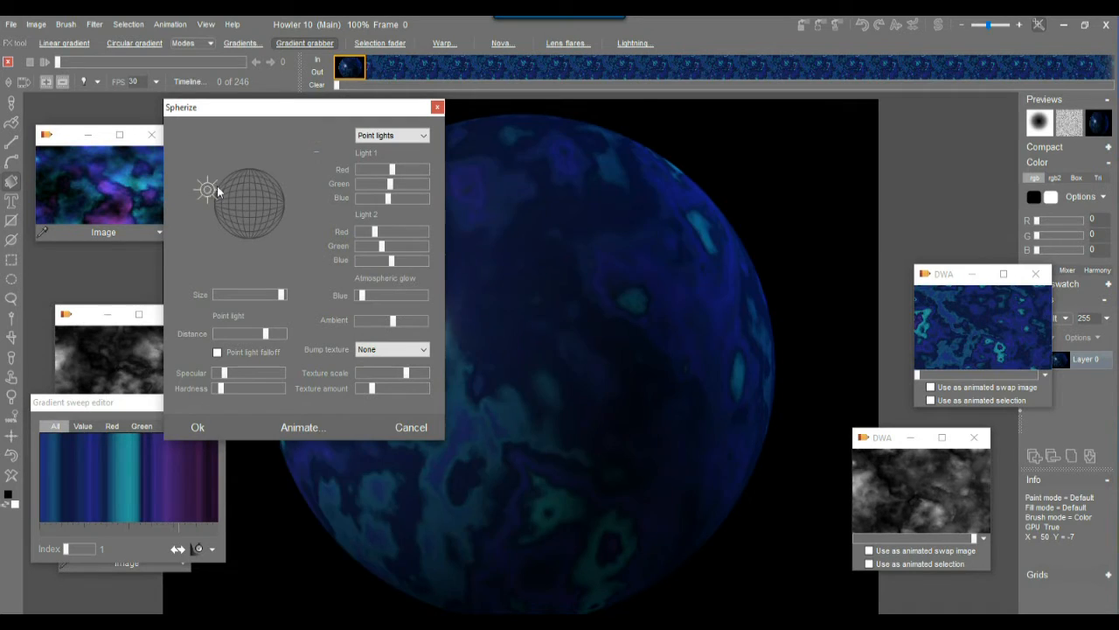
drag(218, 192, 327, 150)
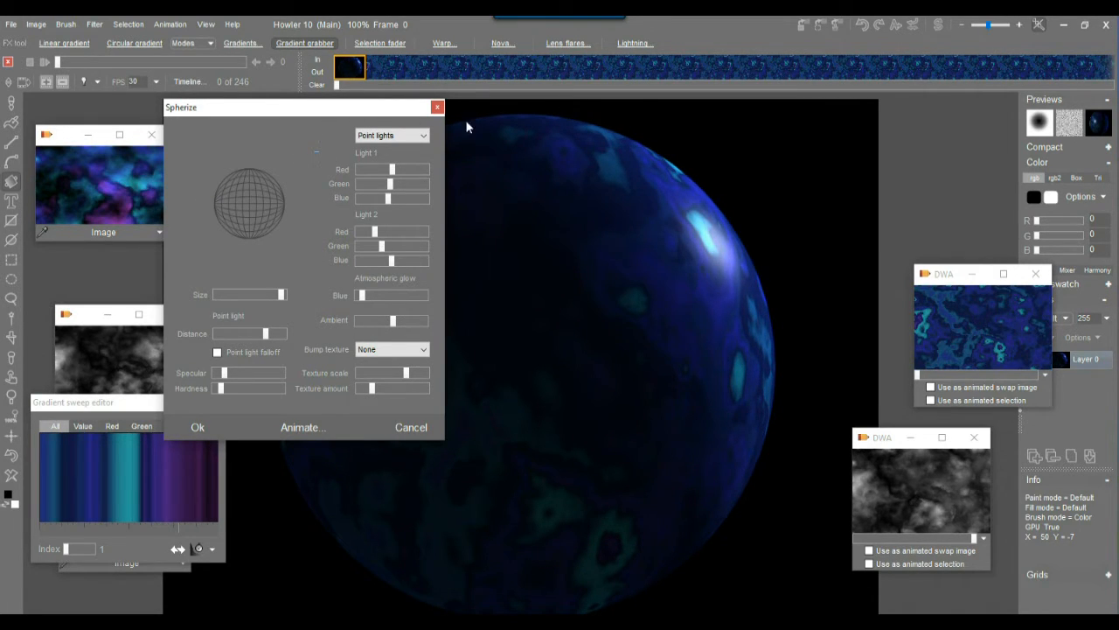
click(395, 136)
click(390, 154)
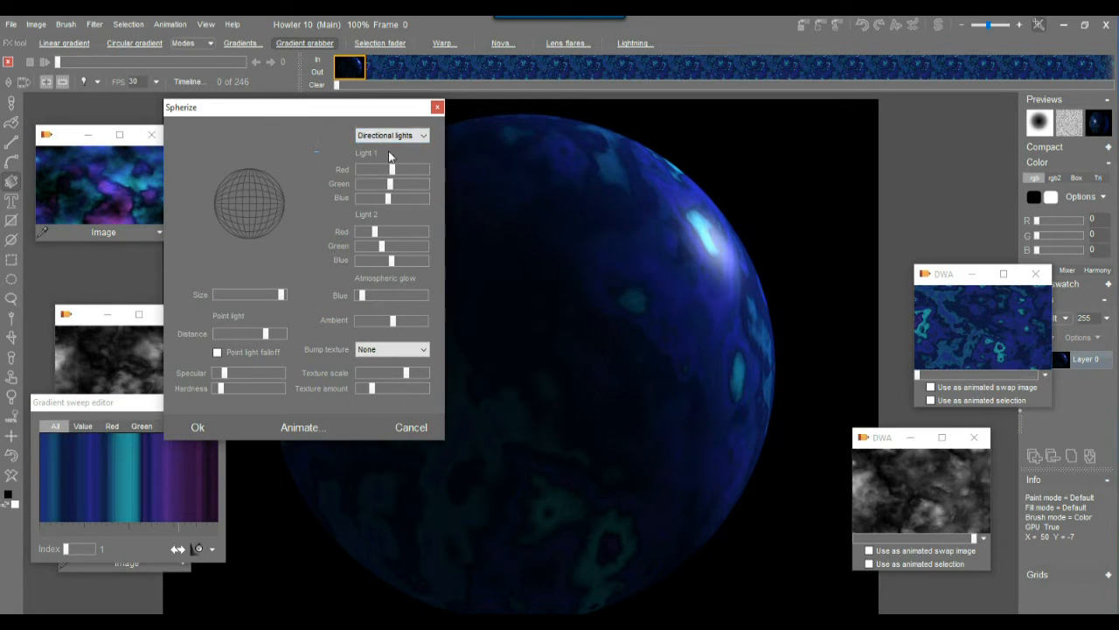
click(393, 135)
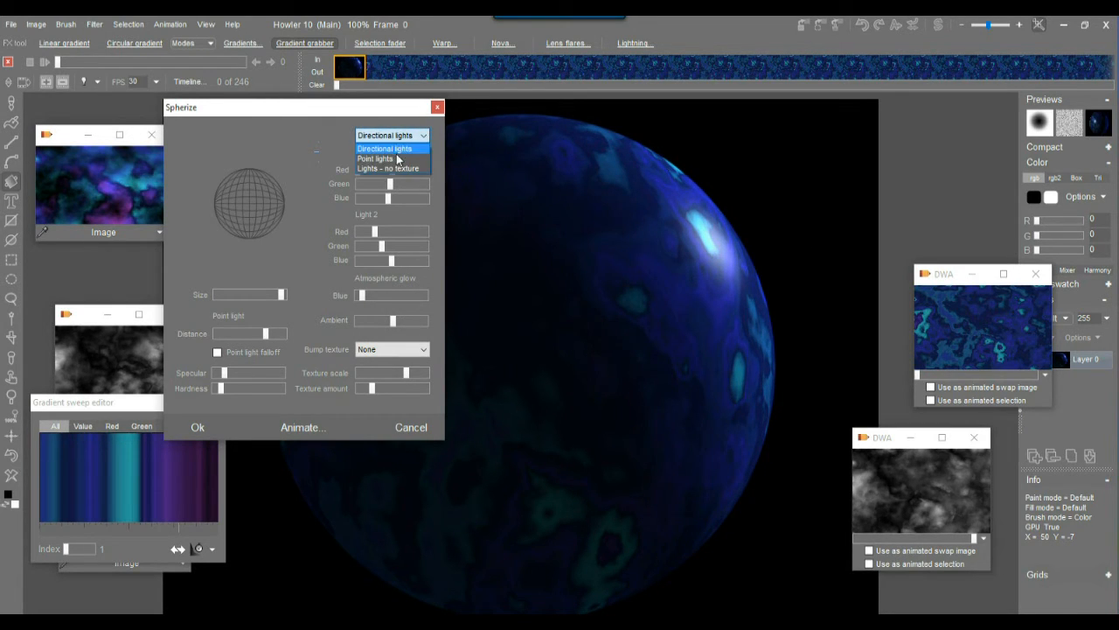
click(398, 158)
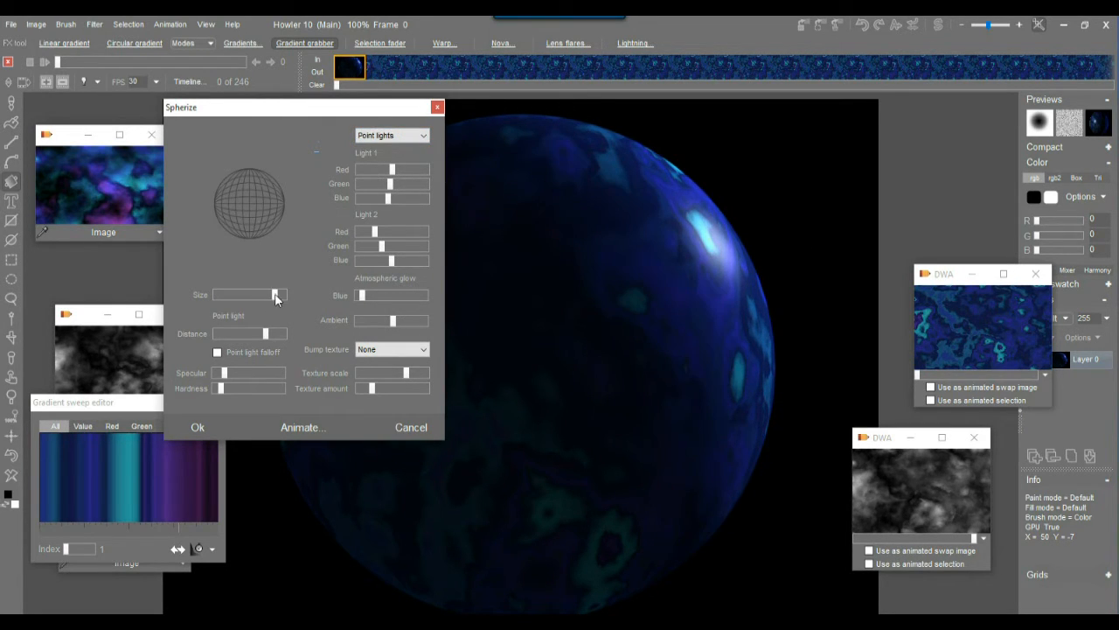
drag(274, 339, 221, 338)
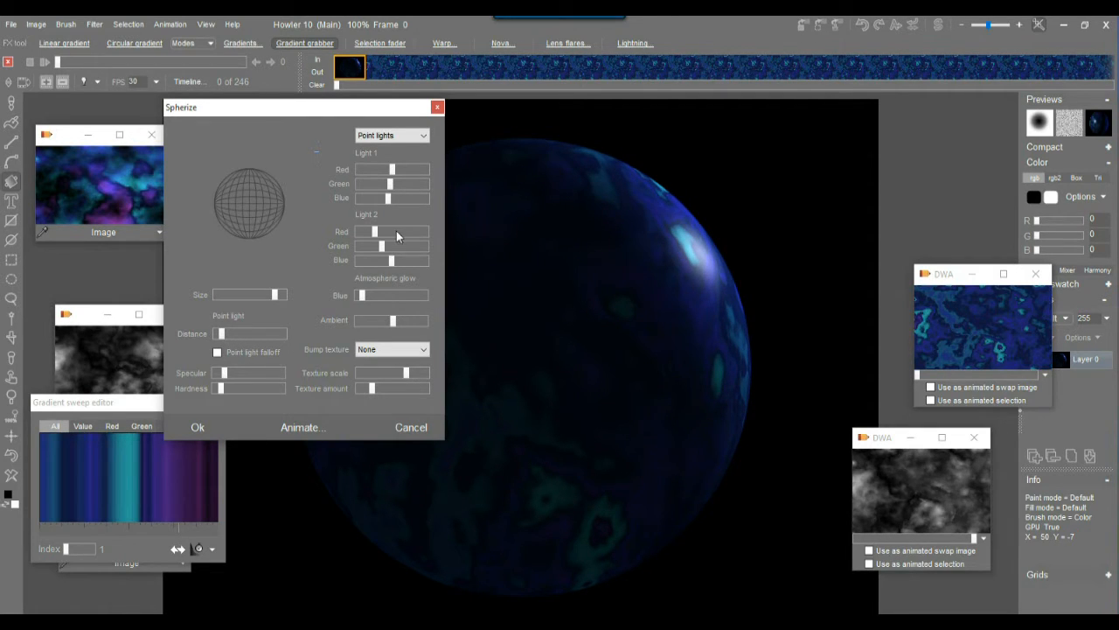
Raise the red, green and blue levels of both sphere lights and slightly lower the specular and hardness
click(420, 170)
click(406, 184)
click(408, 198)
click(406, 231)
click(411, 246)
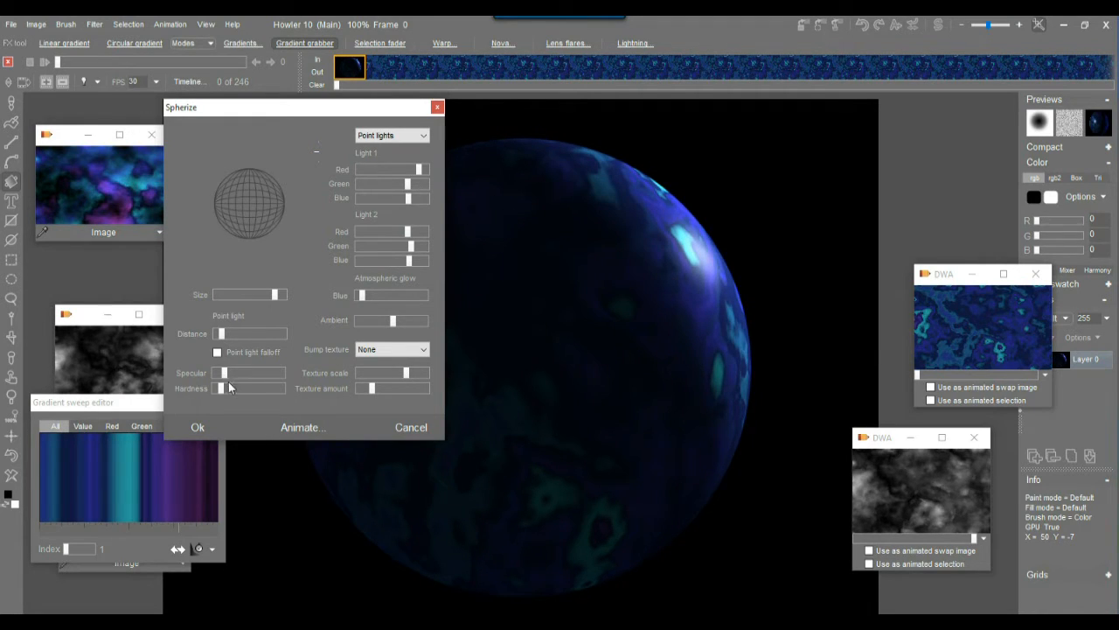
mouse_move(224, 373)
mouse_down()
mouse_move(273, 373)
mouse_move(212, 372)
mouse_move(227, 378)
mouse_move(216, 395)
mouse_move(261, 378)
mouse_move(220, 376)
mouse_up()
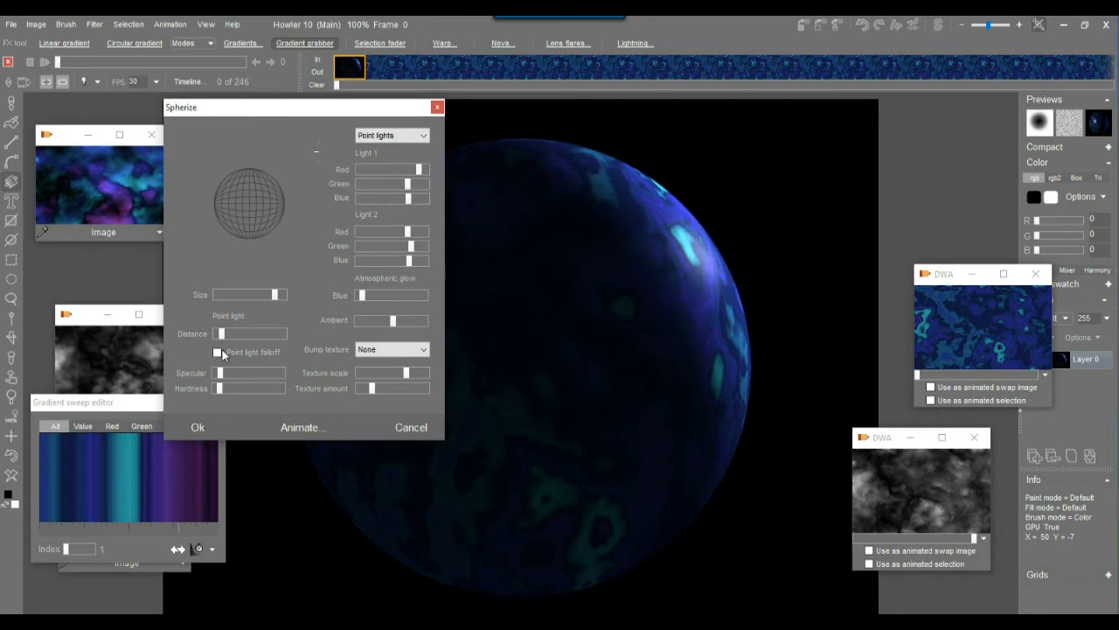
Try the point light falloff option on the sphere and leave it switched off
click(217, 352)
click(217, 353)
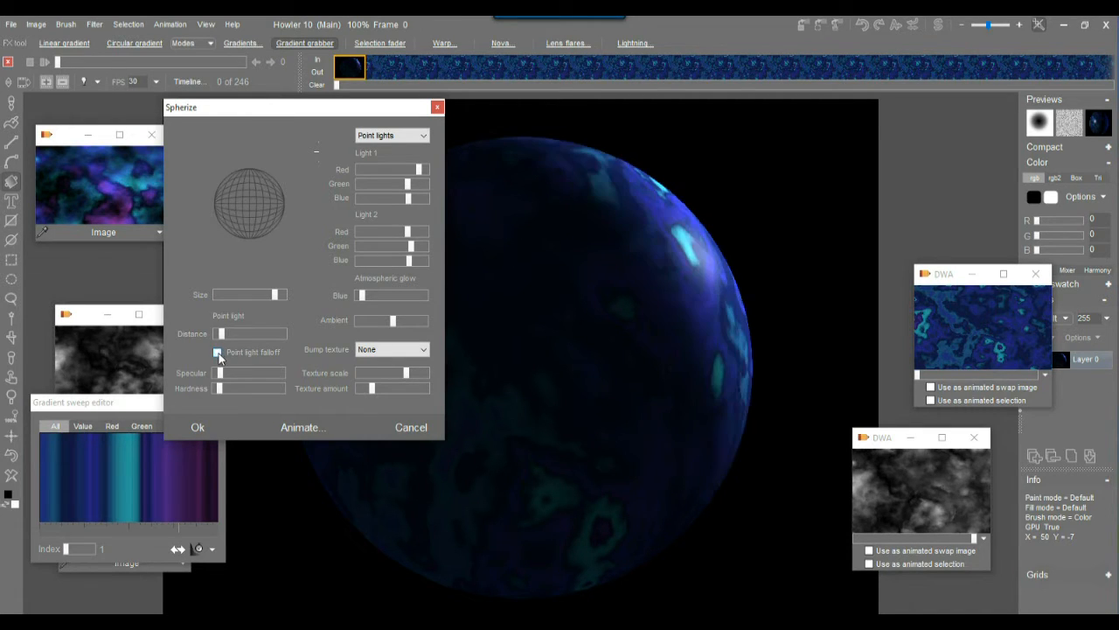
click(217, 352)
click(217, 353)
Try the Terrain bump texture with a larger texture scale on the sphere and return the bump texture to None
click(395, 349)
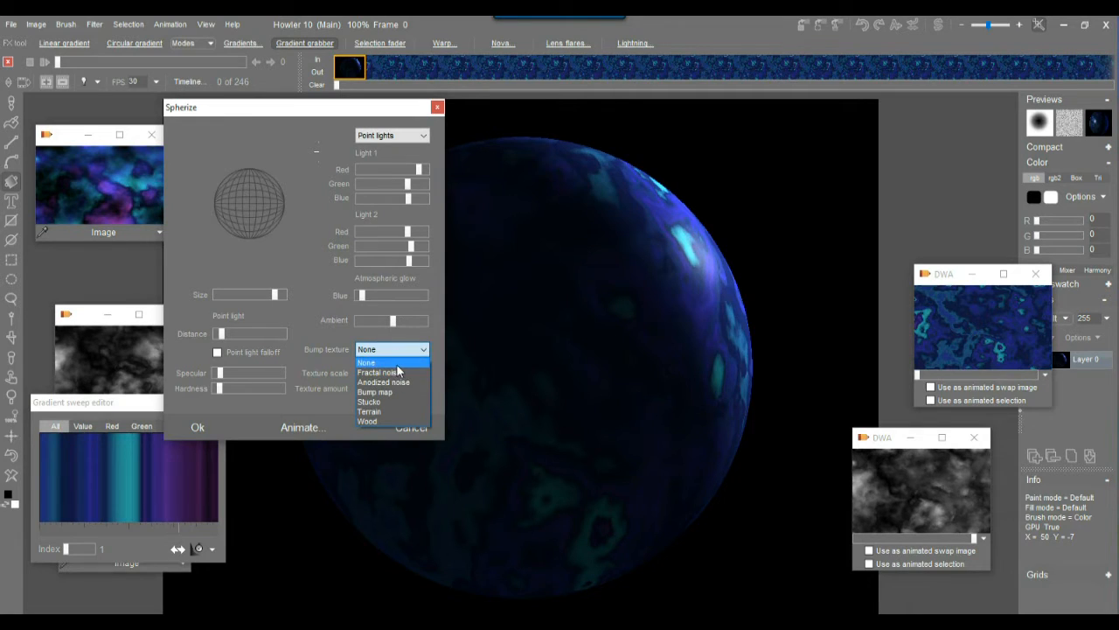
click(392, 411)
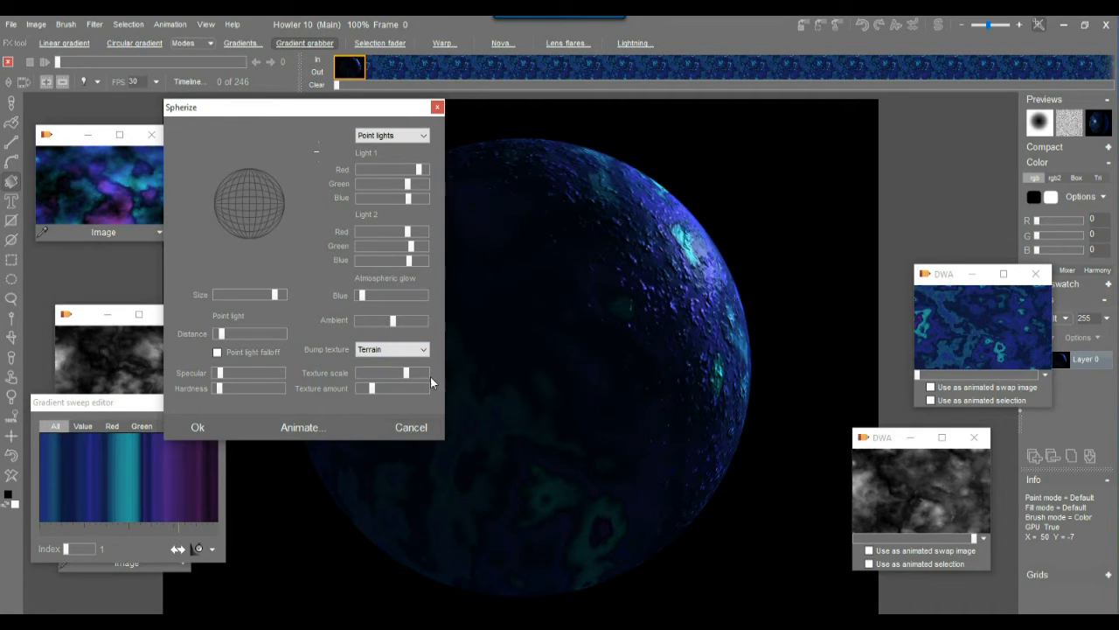
mouse_move(405, 373)
mouse_down()
mouse_move(379, 374)
mouse_move(415, 383)
mouse_up()
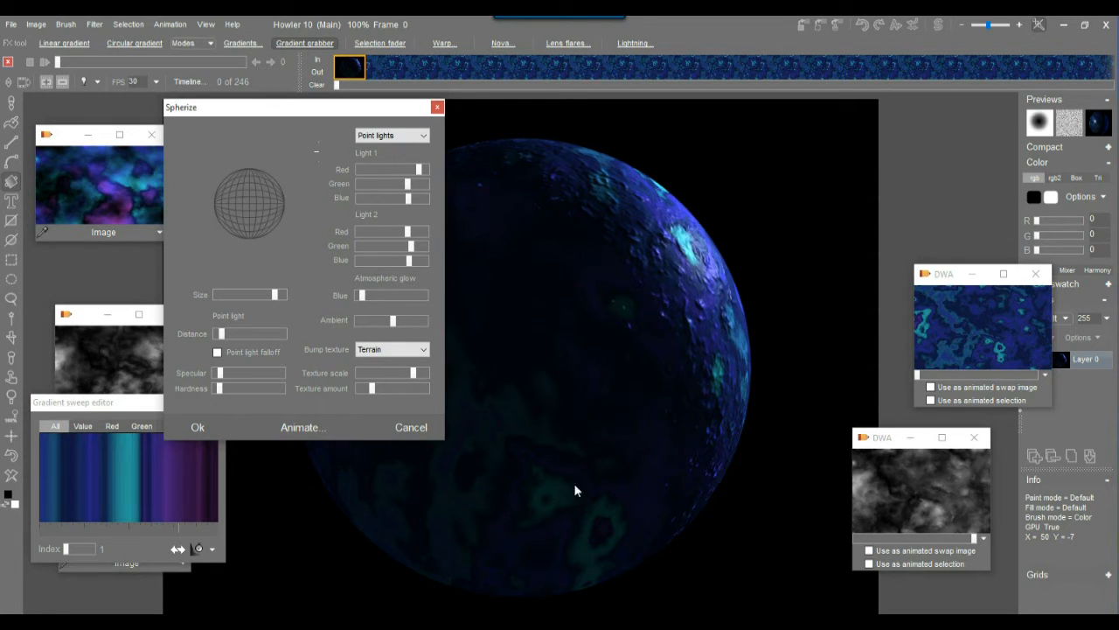
drag(356, 108, 245, 100)
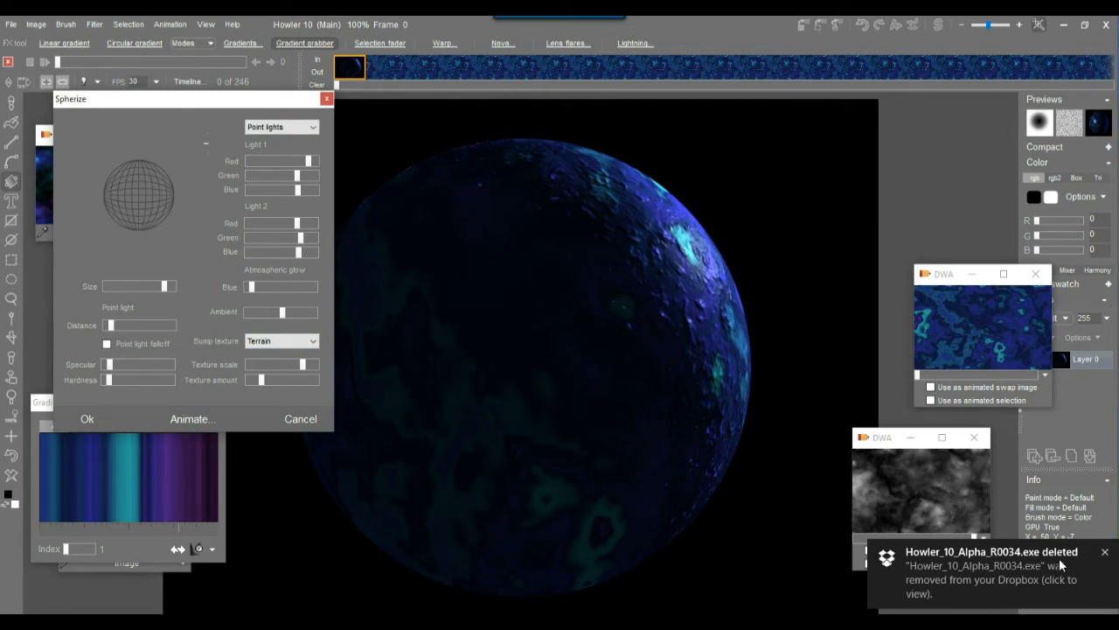
click(1105, 552)
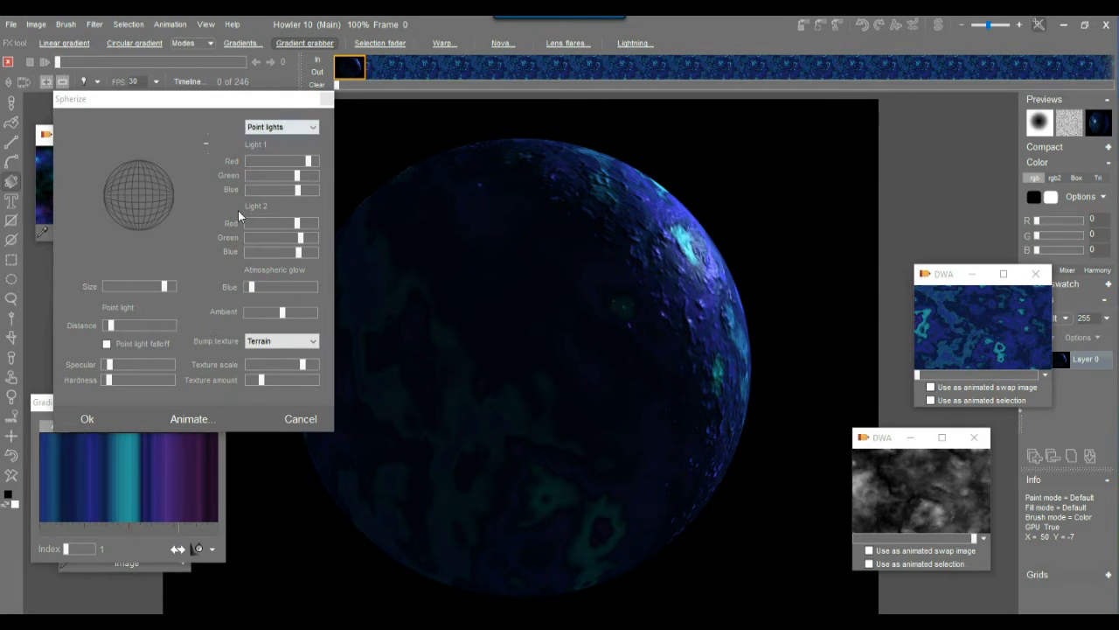
drag(261, 380, 229, 385)
click(267, 342)
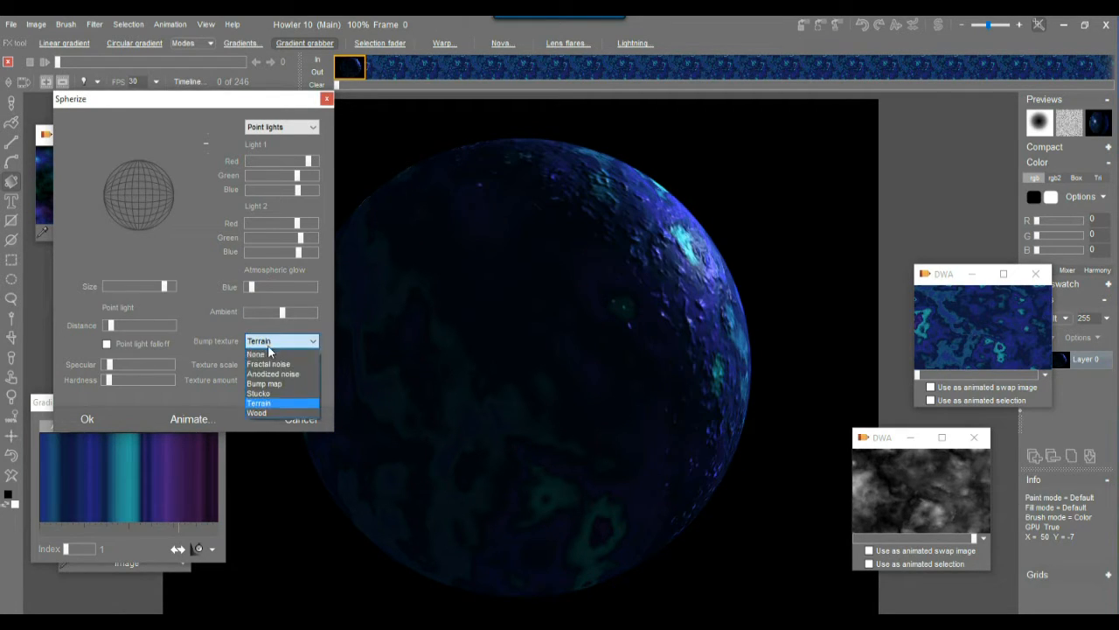
click(264, 352)
Increase the sphere's blue atmospheric glow and apply the Spherize filter to all frames of the animation
drag(263, 288, 295, 289)
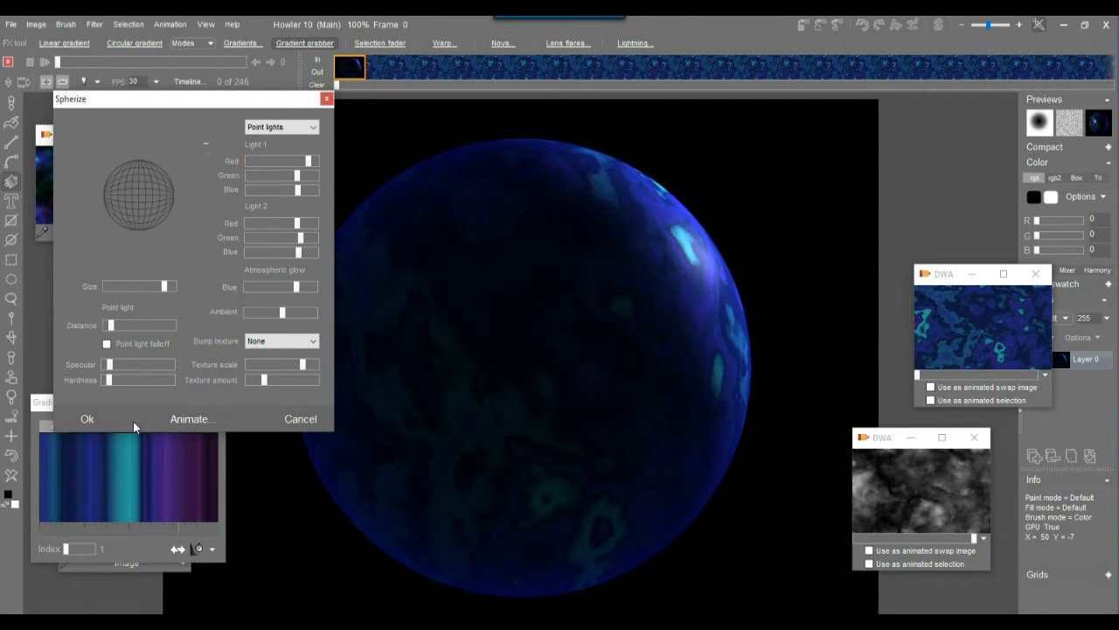
click(185, 419)
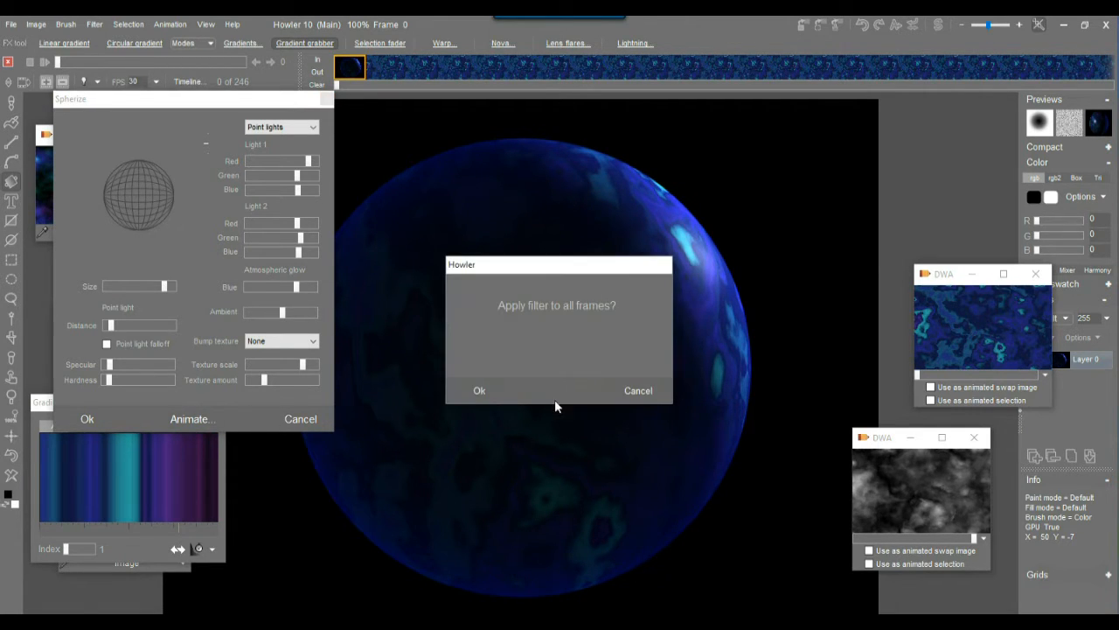
click(480, 390)
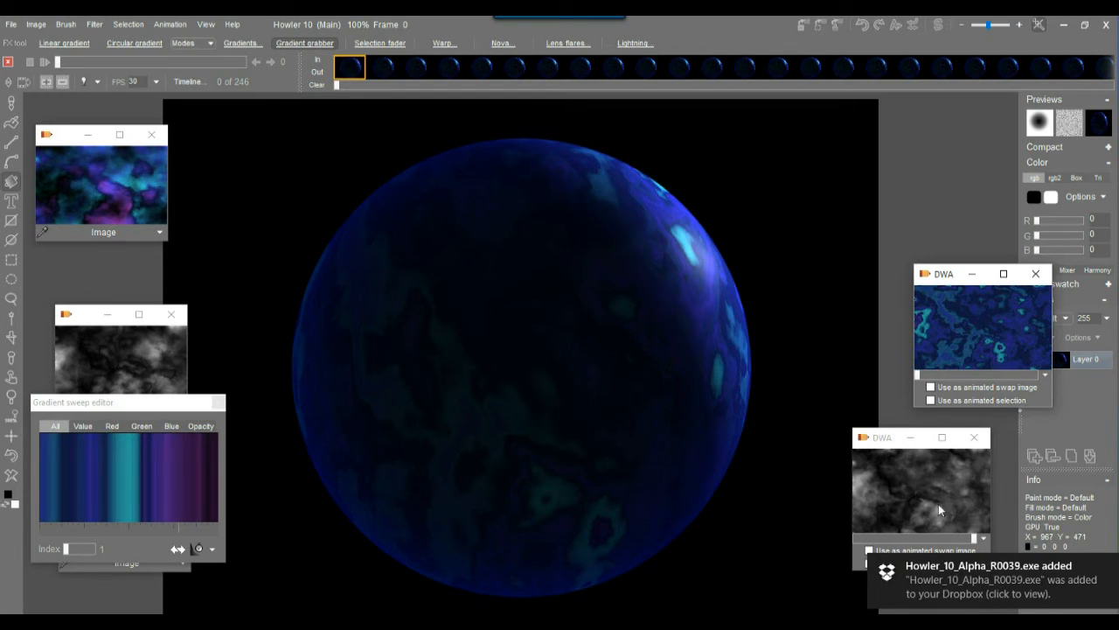
click(1106, 568)
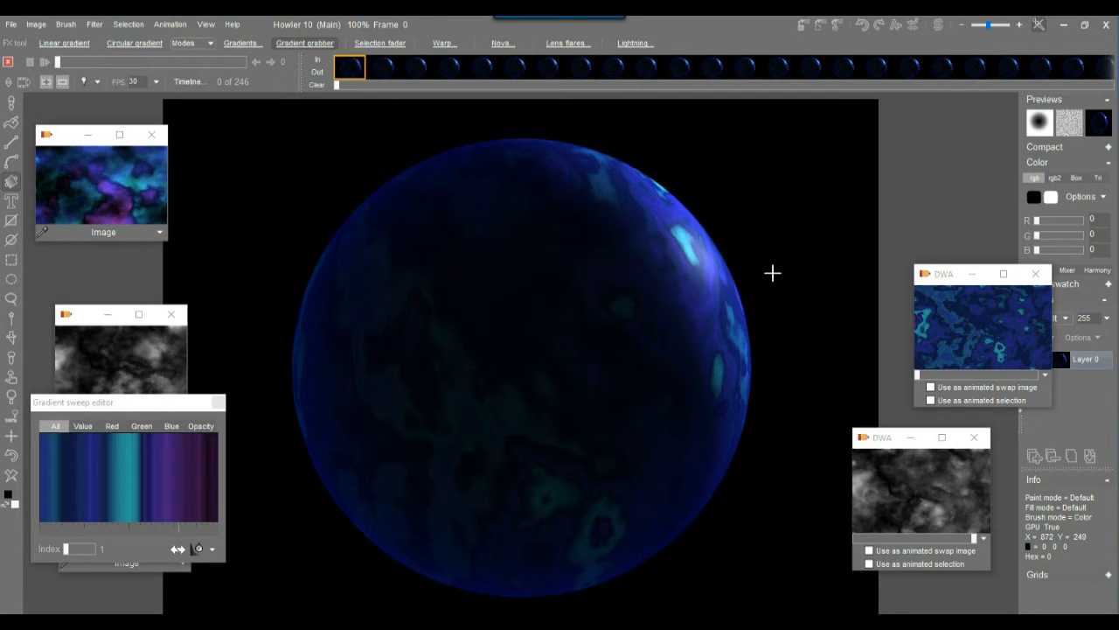
Try the Light diffusion filter with a large radius and slightly reduced level on the first planet frame, and undo it
click(93, 23)
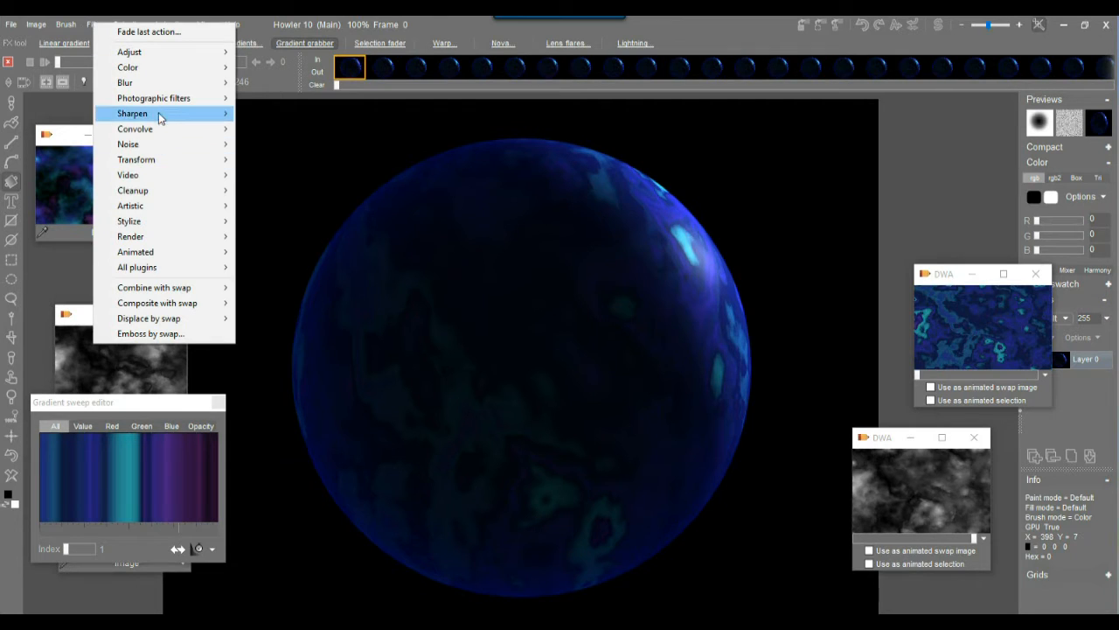
mouse_move(161, 98)
click(288, 113)
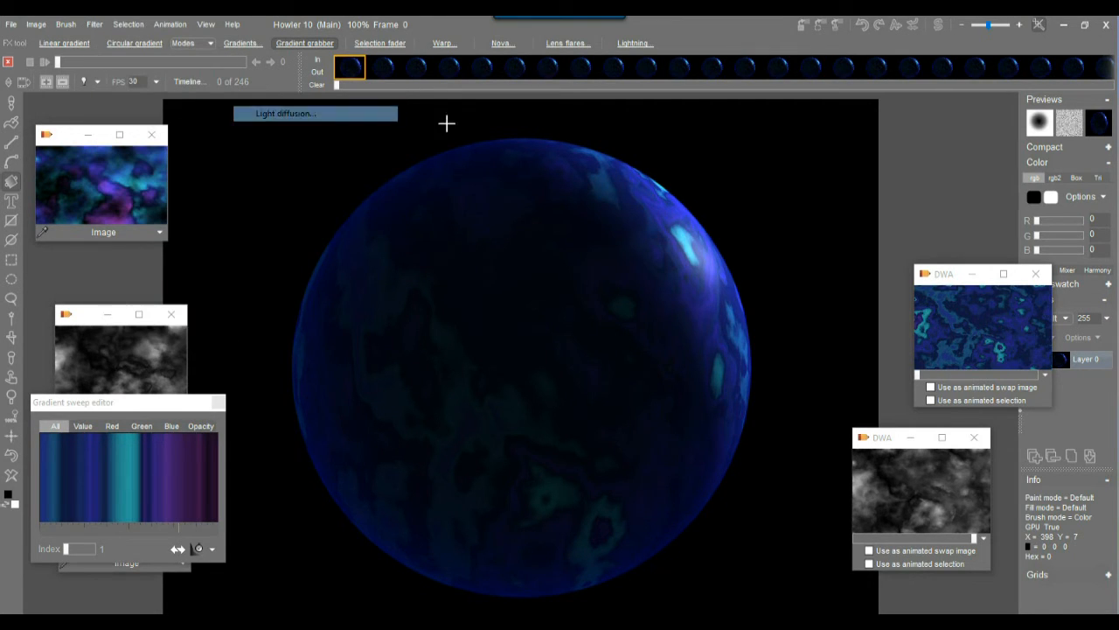
drag(573, 283, 630, 285)
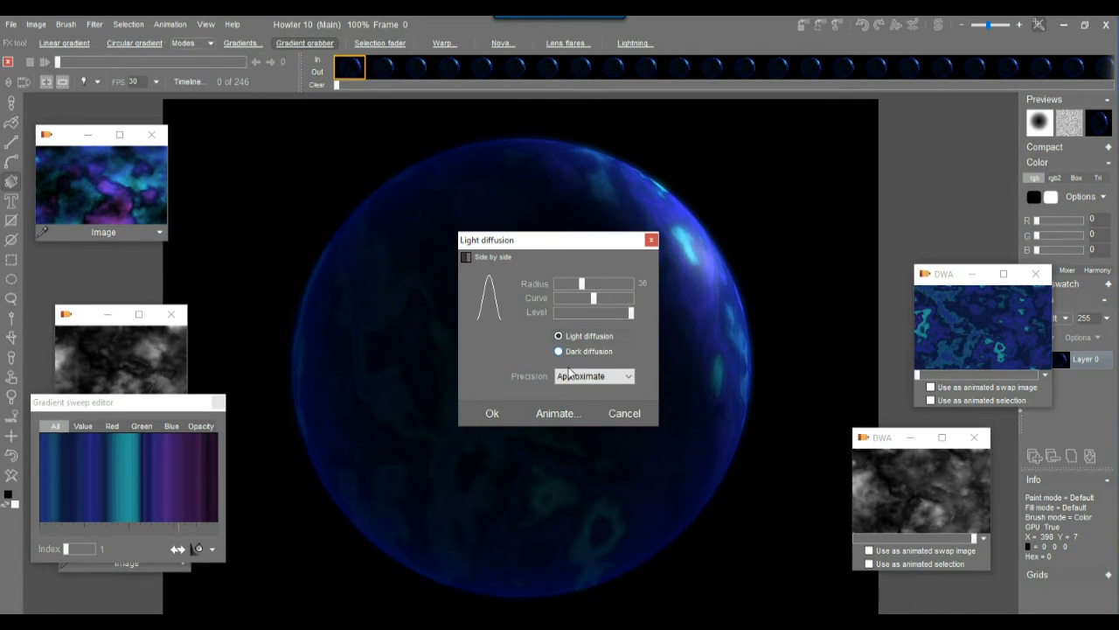
click(620, 284)
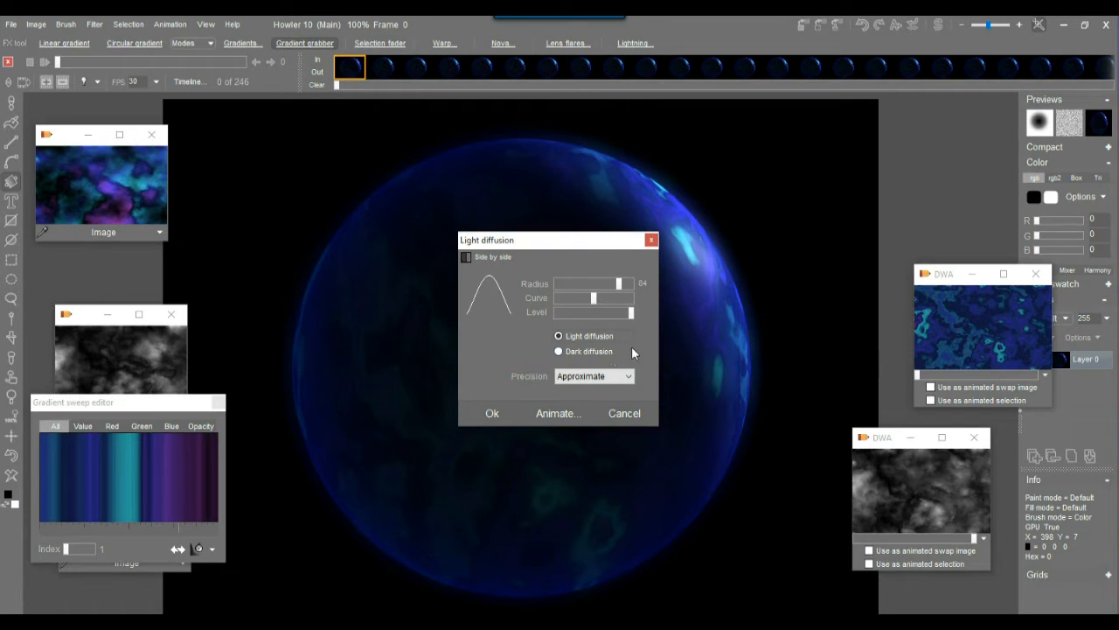
mouse_move(631, 312)
mouse_down()
mouse_move(559, 312)
mouse_move(622, 312)
mouse_up()
click(633, 285)
click(490, 414)
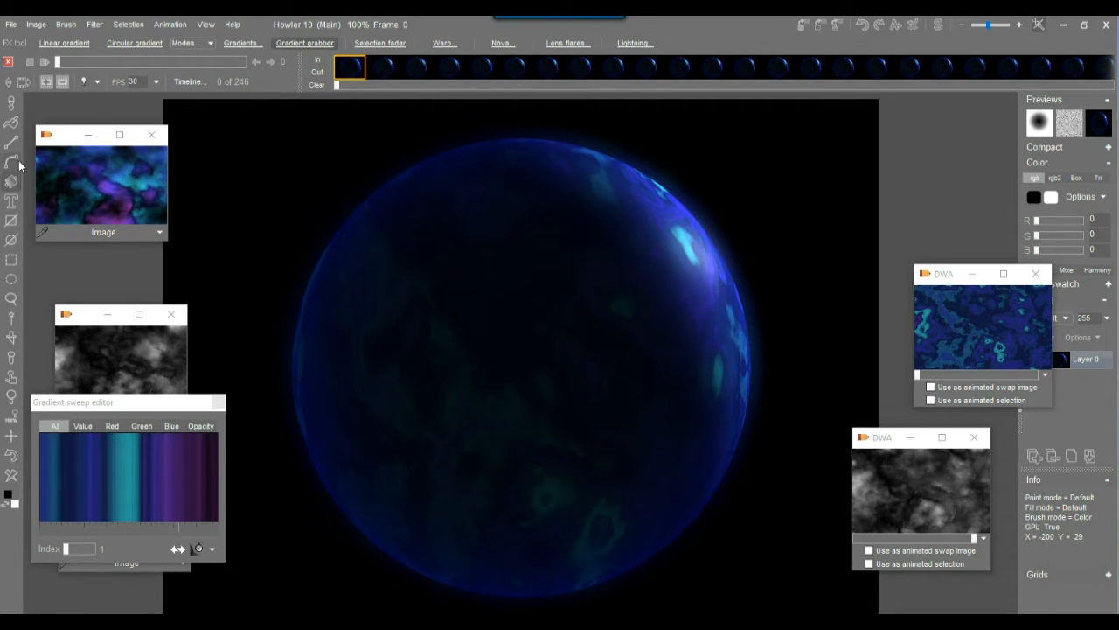
click(12, 457)
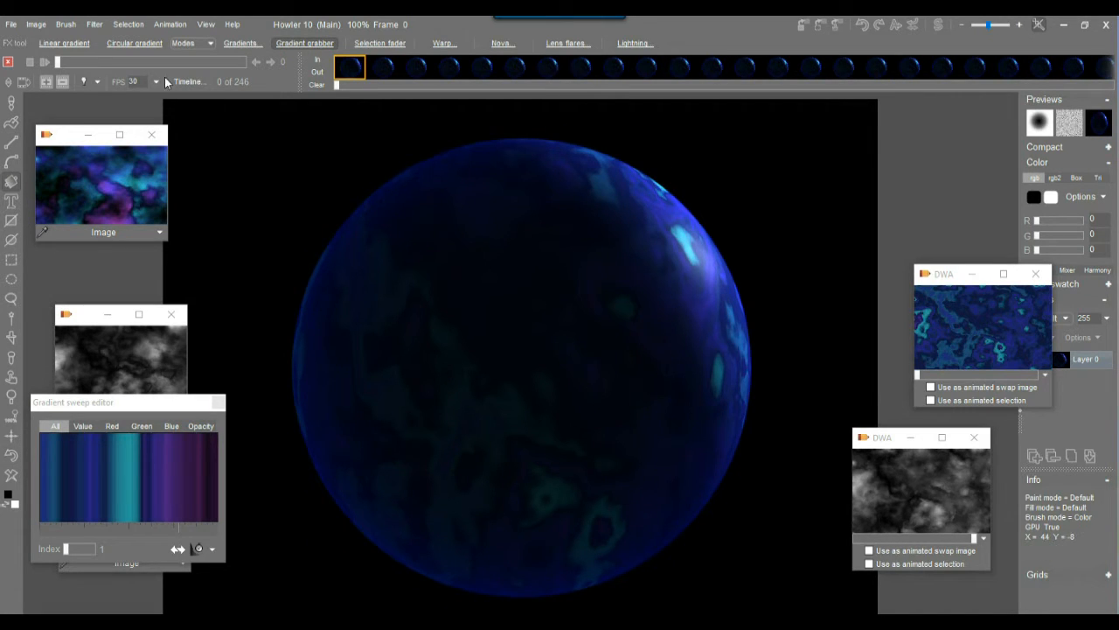
Select the planet by using the Magic wand on the black background of the first frame
click(122, 24)
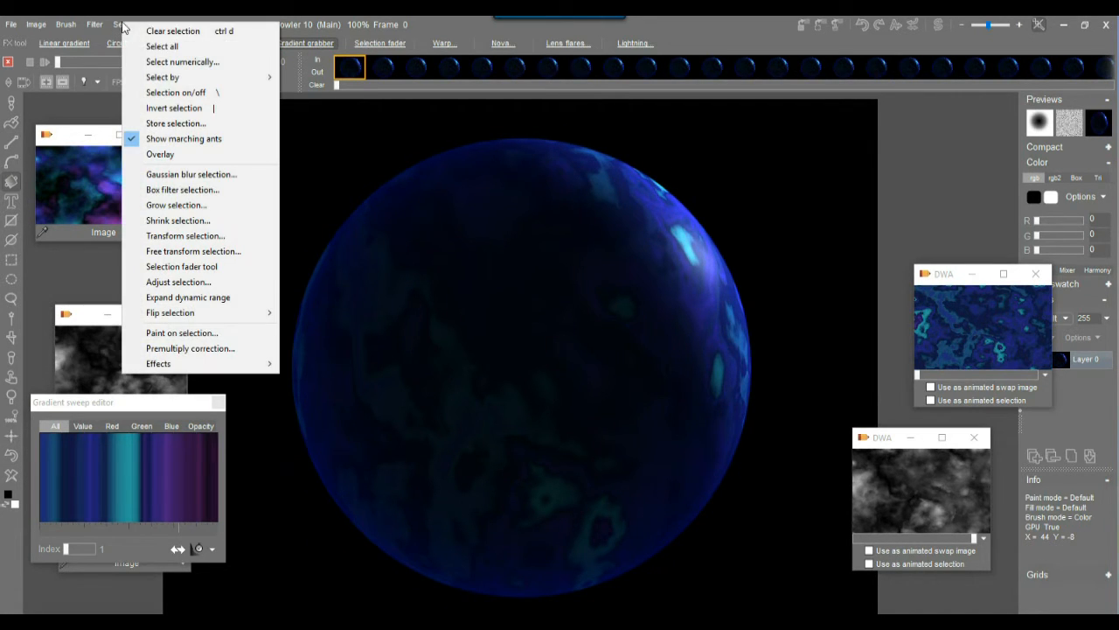
mouse_move(180, 78)
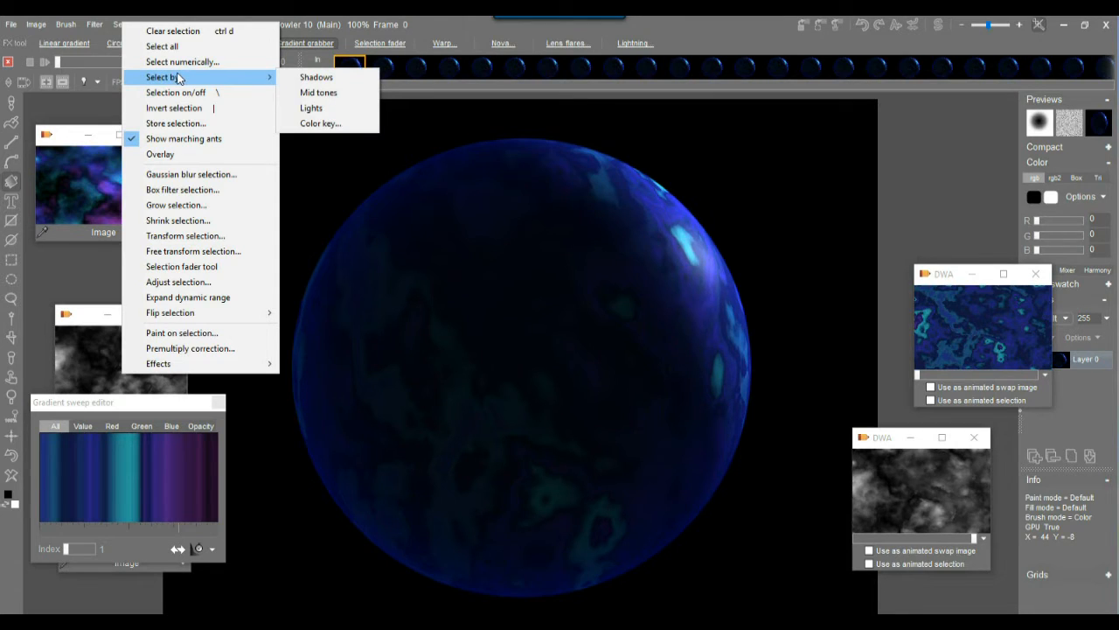
click(164, 46)
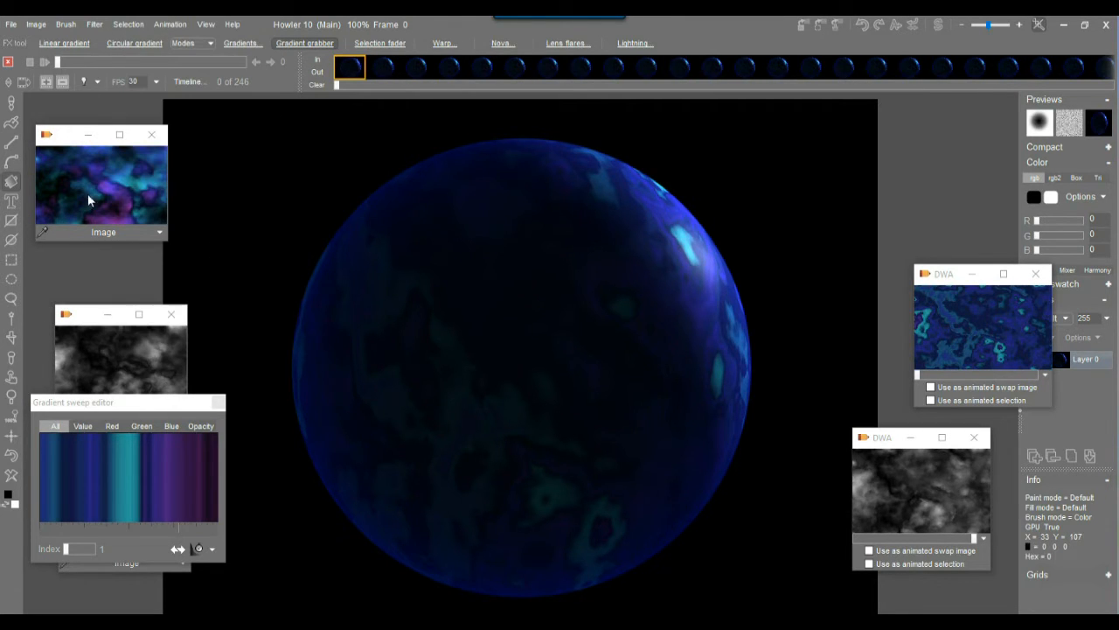
click(18, 323)
click(263, 148)
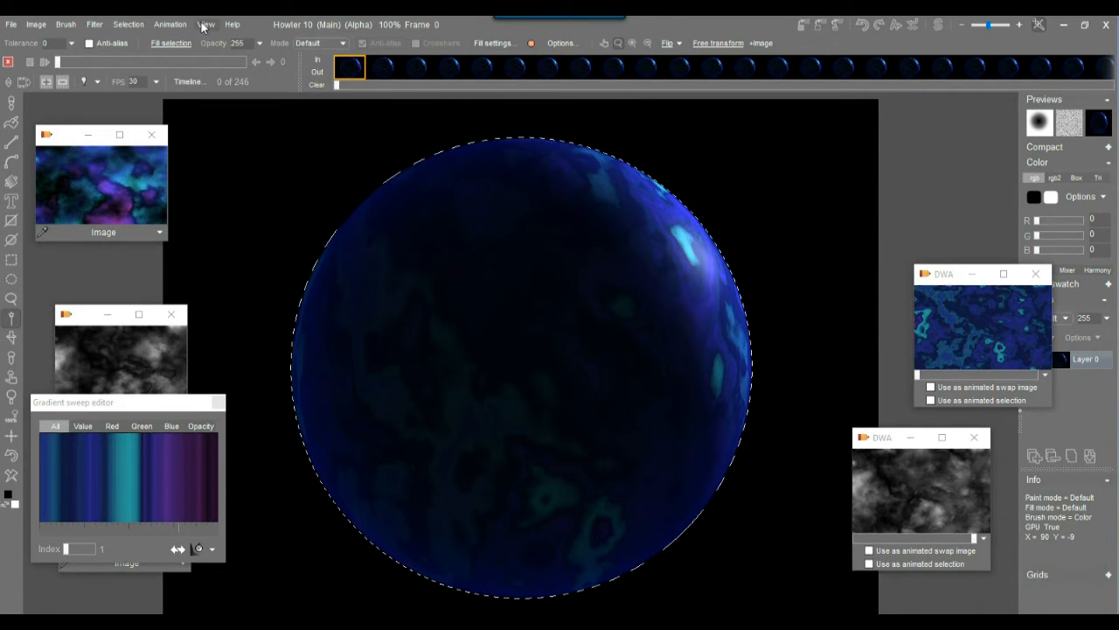
Invert the selection and try to pick up the area around the planet as a brush
click(127, 24)
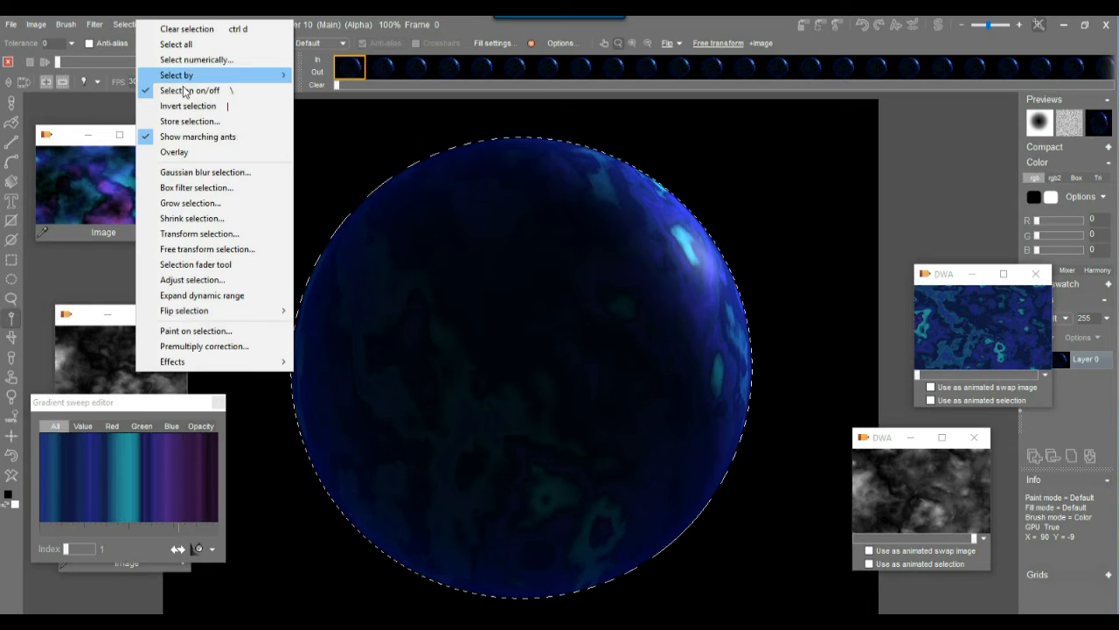
click(213, 107)
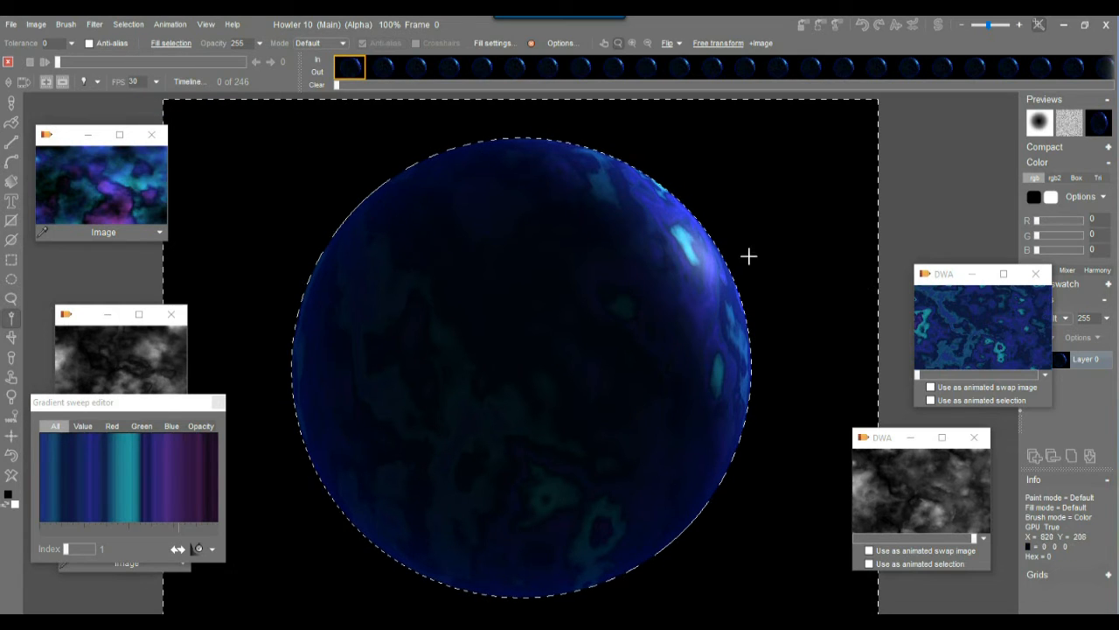
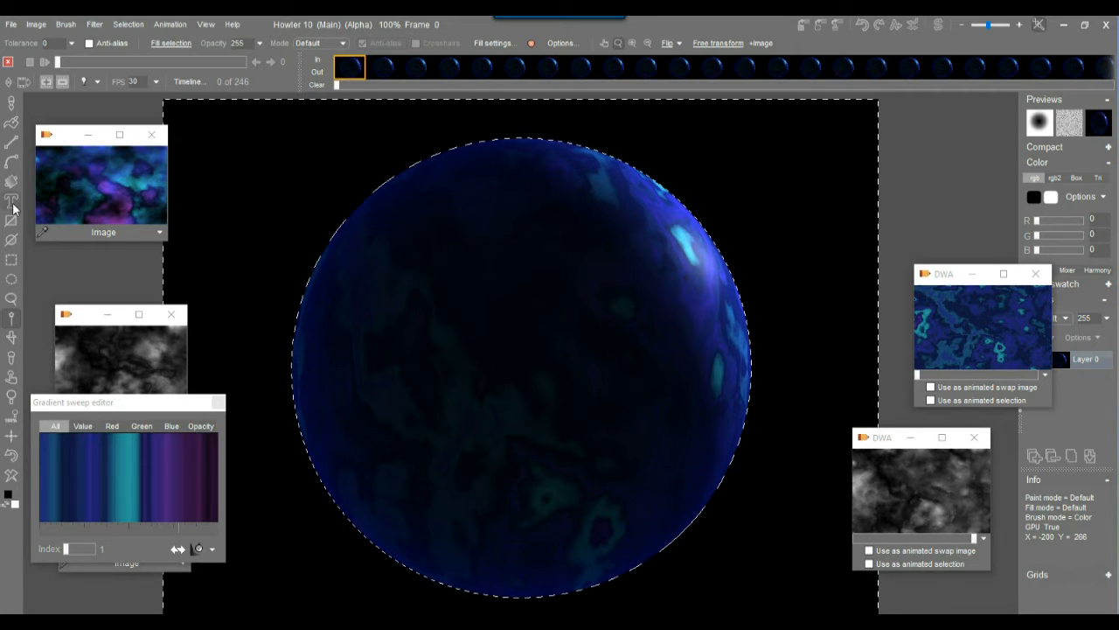
click(11, 341)
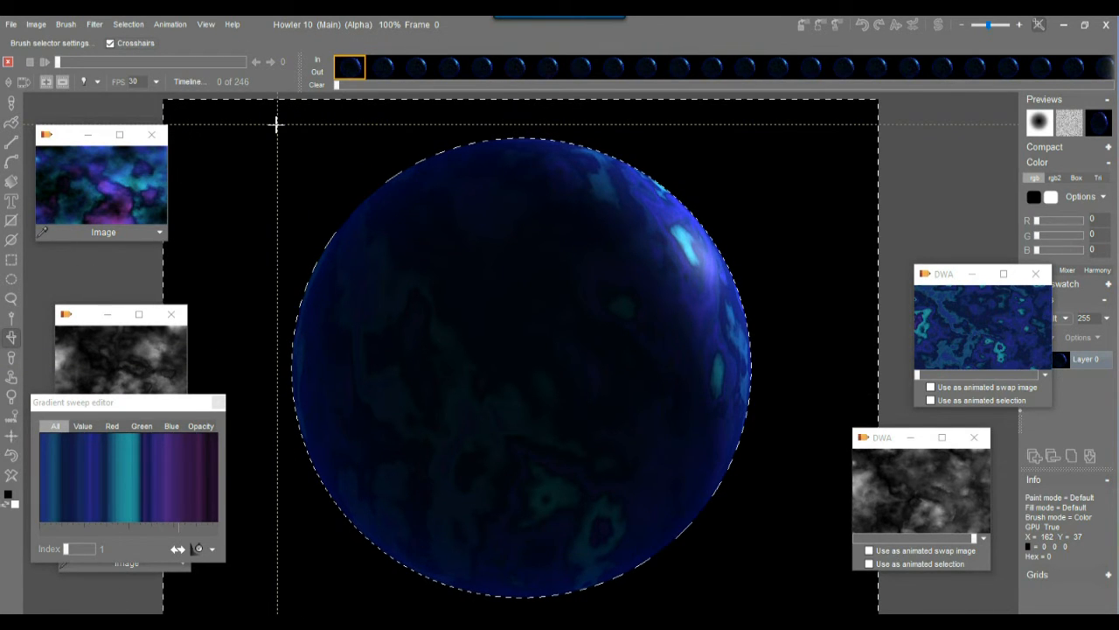
mouse_move(276, 125)
mouse_down()
mouse_move(408, 465)
mouse_move(764, 607)
mouse_up()
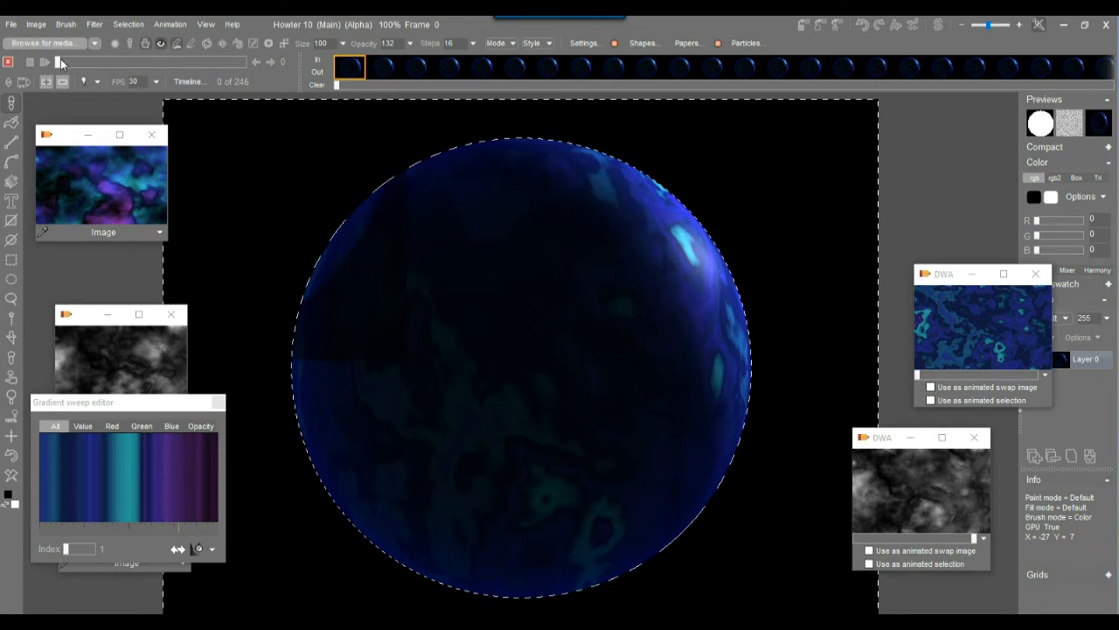
Store the selection as an alpha copy and invert it so that the planet is selected
click(97, 26)
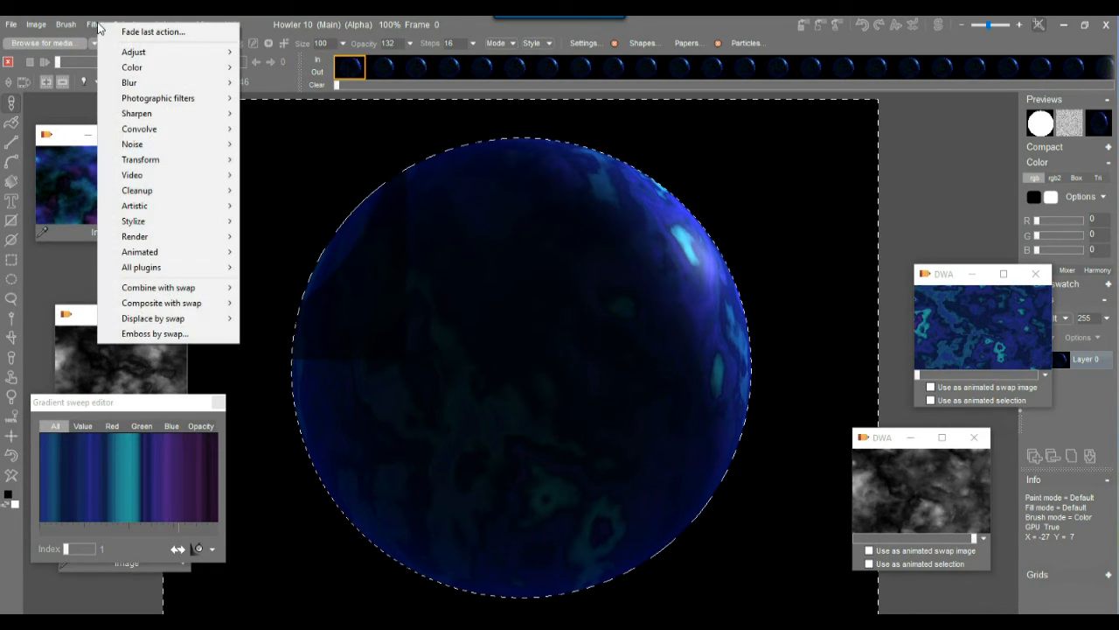
click(130, 24)
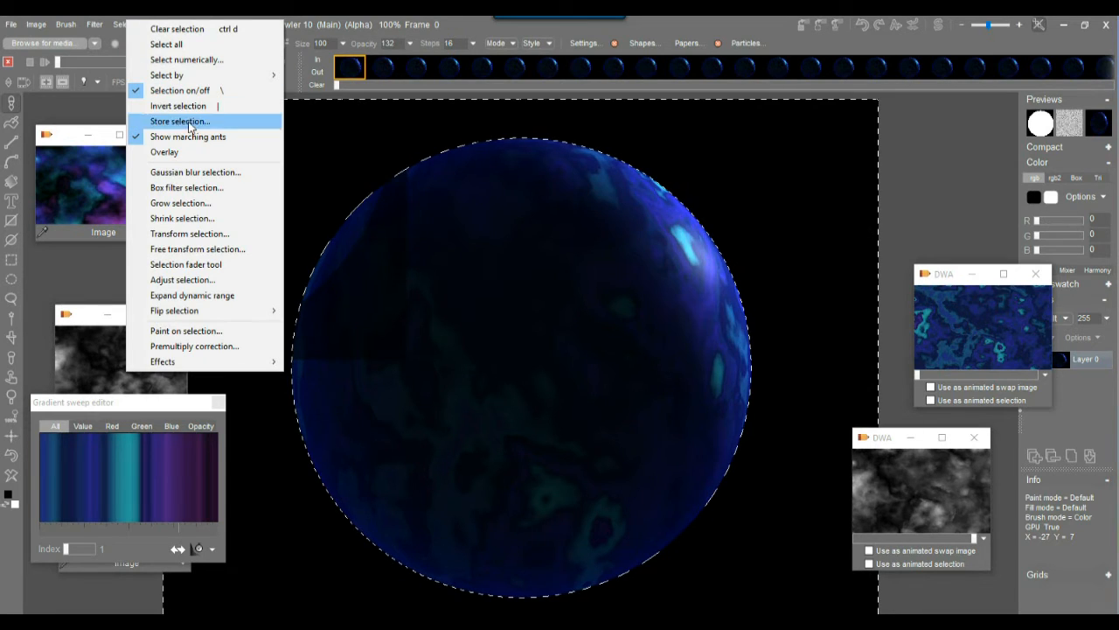
click(189, 121)
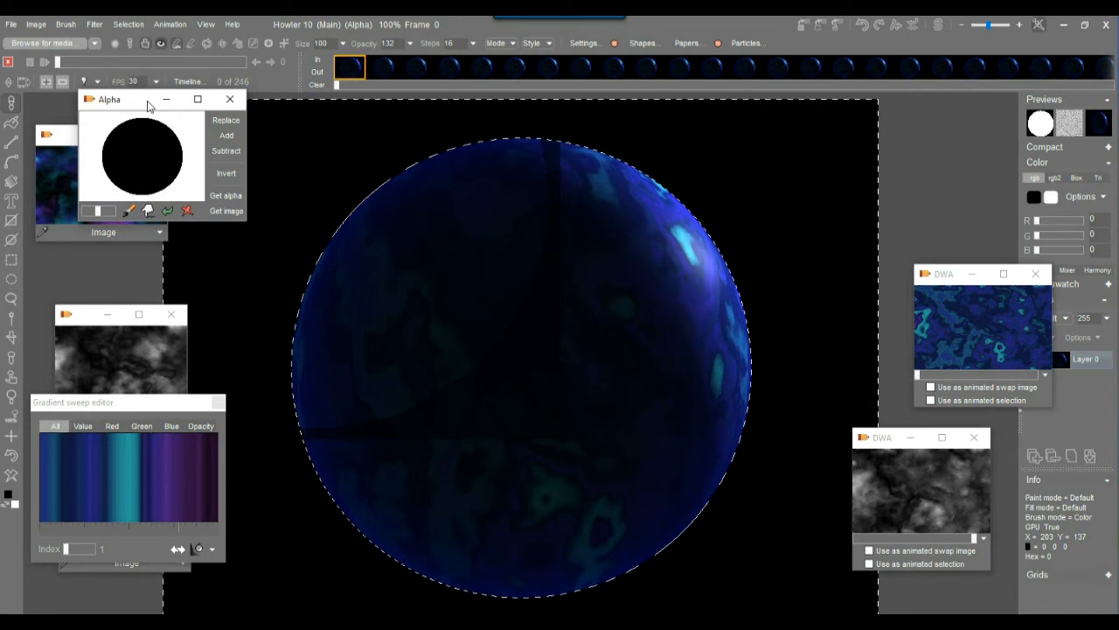
drag(147, 106, 893, 133)
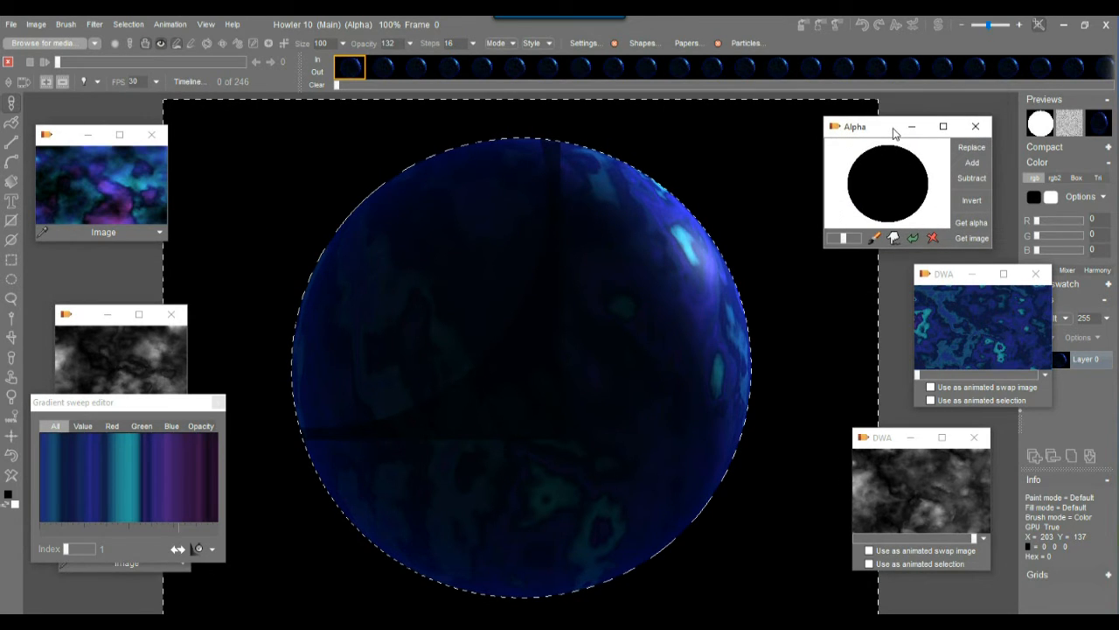
click(977, 201)
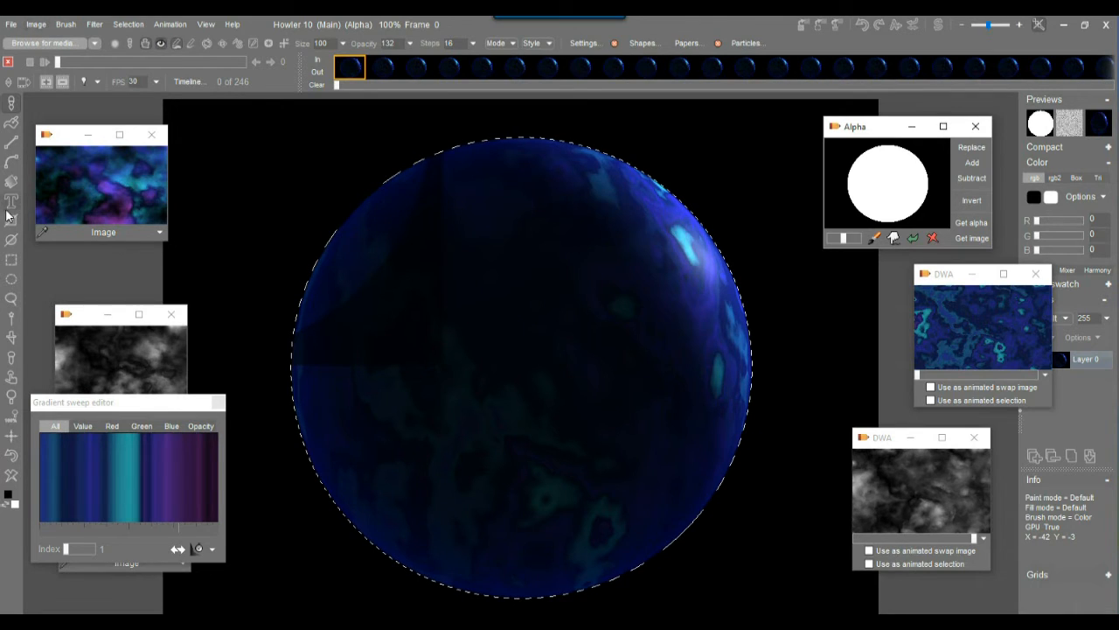
Pick up the selected planet as a brush with the Brush selector and set the brush opacity to 255
click(12, 337)
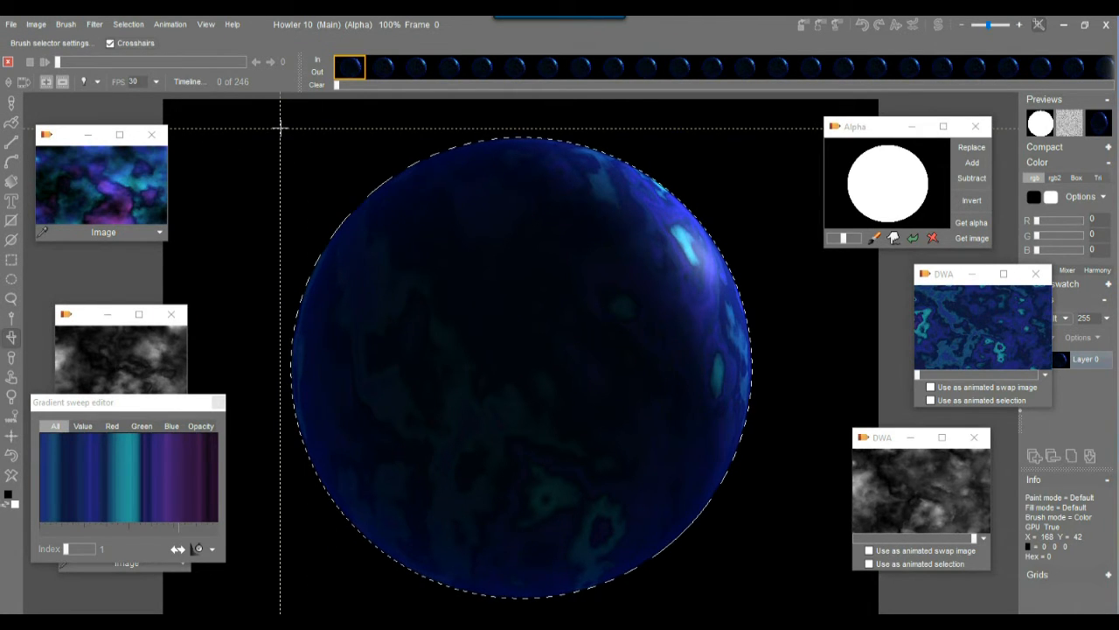
drag(281, 128, 766, 609)
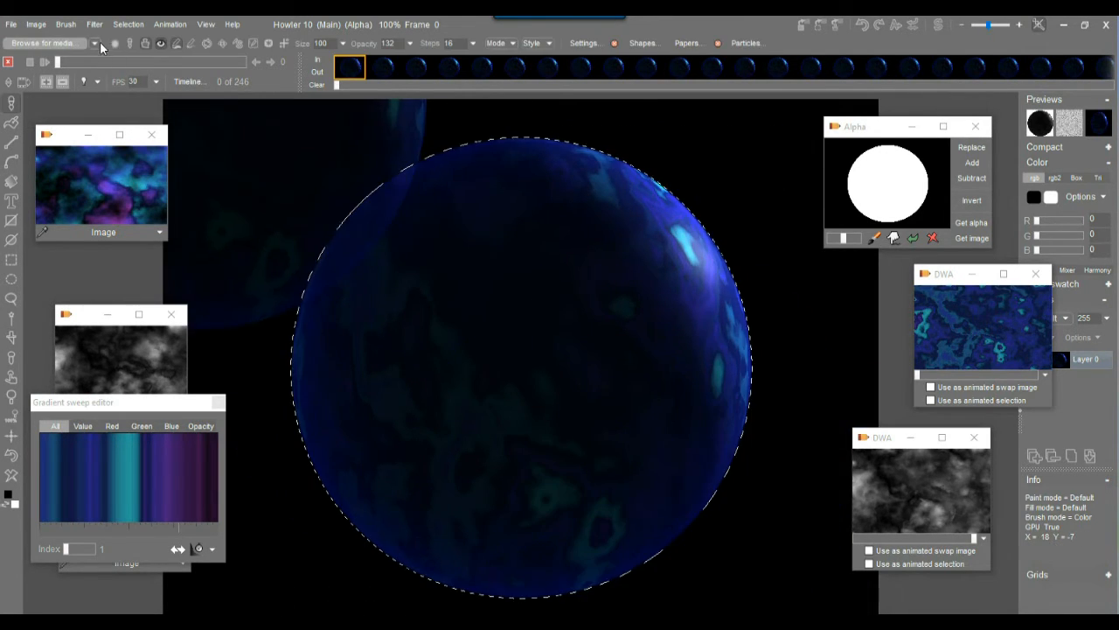
click(66, 25)
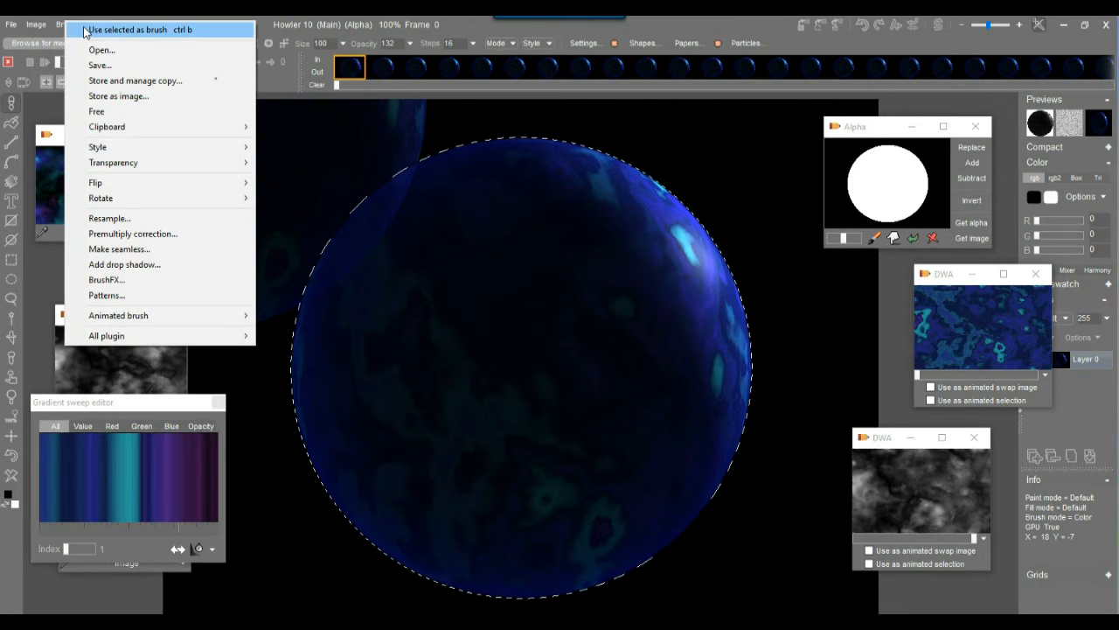
click(753, 25)
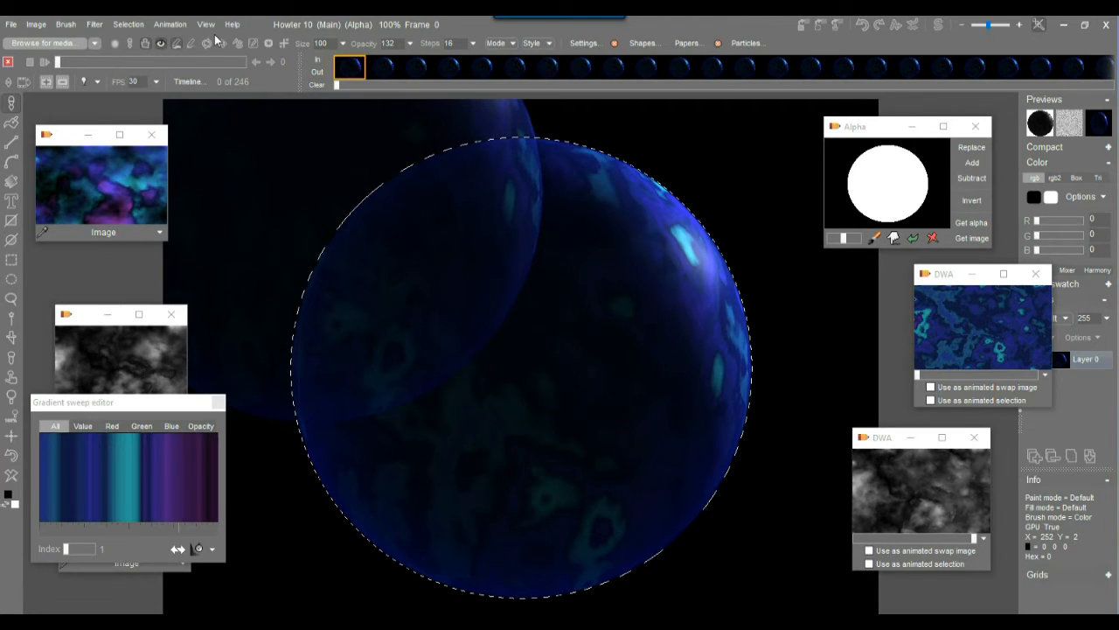
click(409, 43)
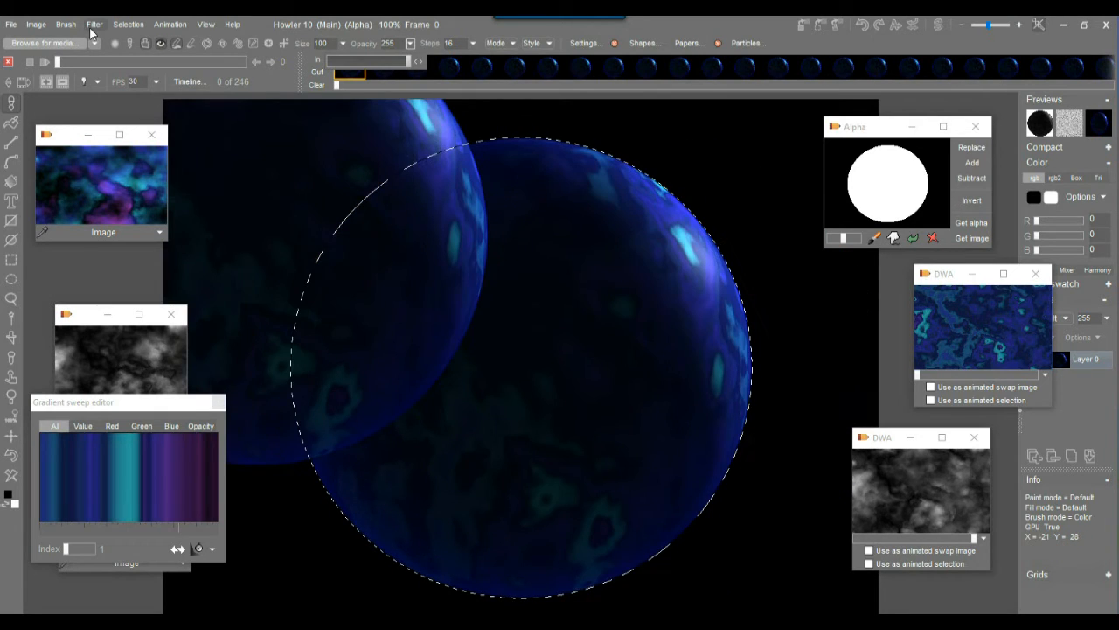
Clear the selection and resample the animation to half its size with Bi-cubic+ scaling
click(128, 24)
click(142, 31)
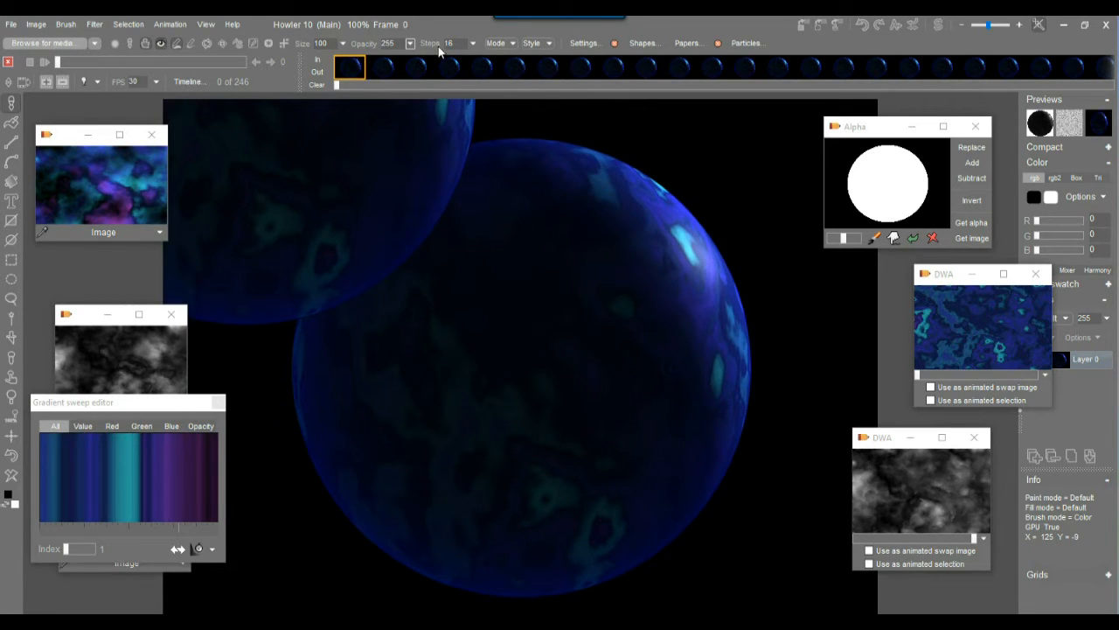
click(36, 24)
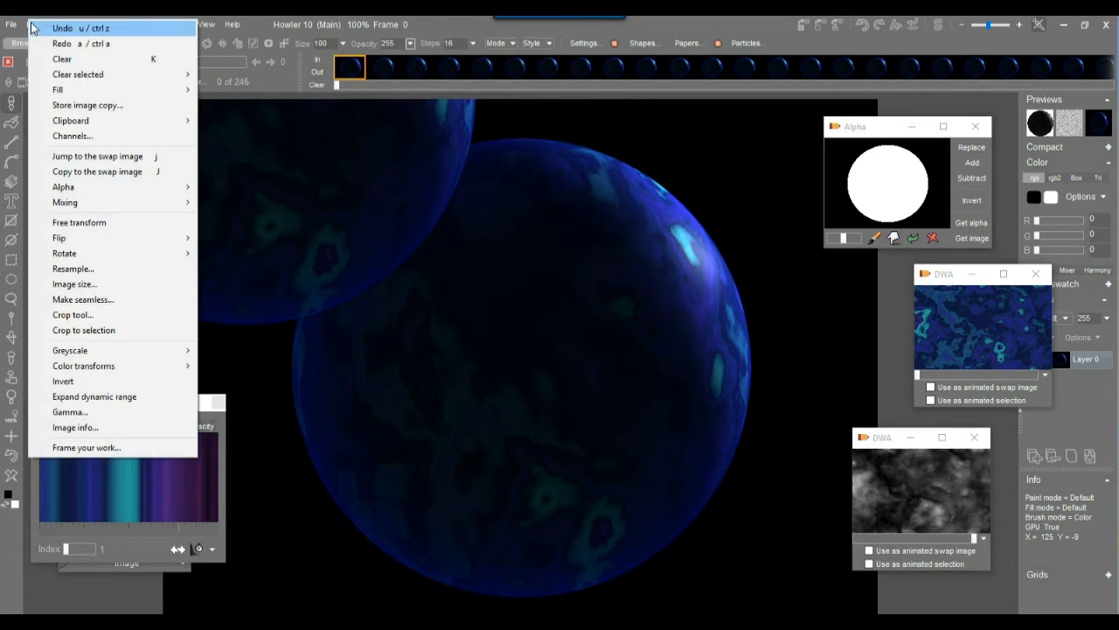
click(112, 270)
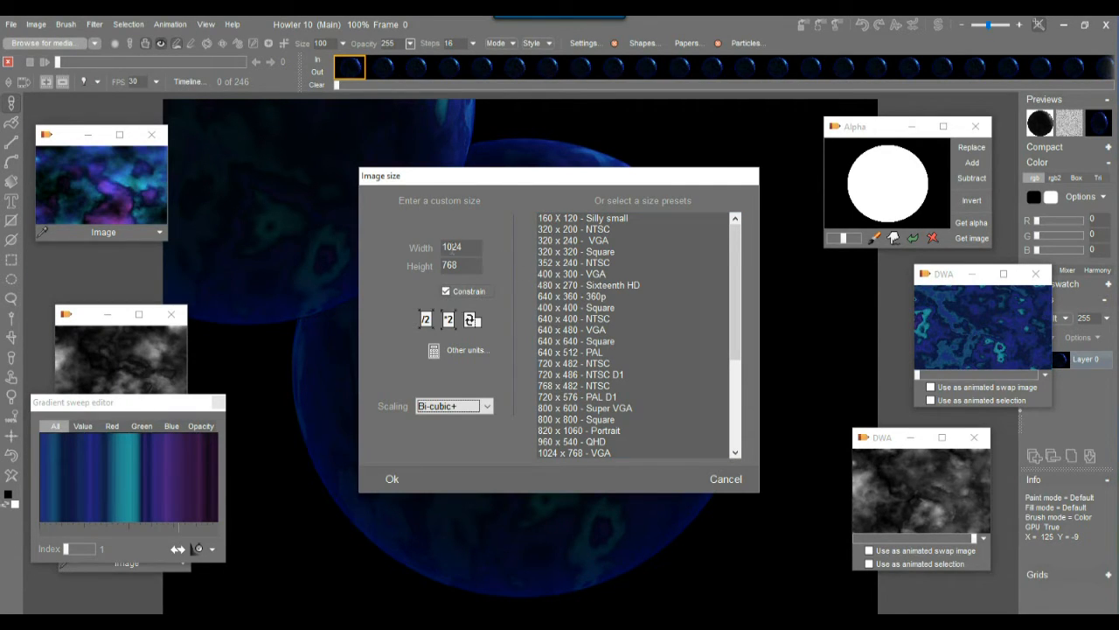
click(426, 320)
click(391, 480)
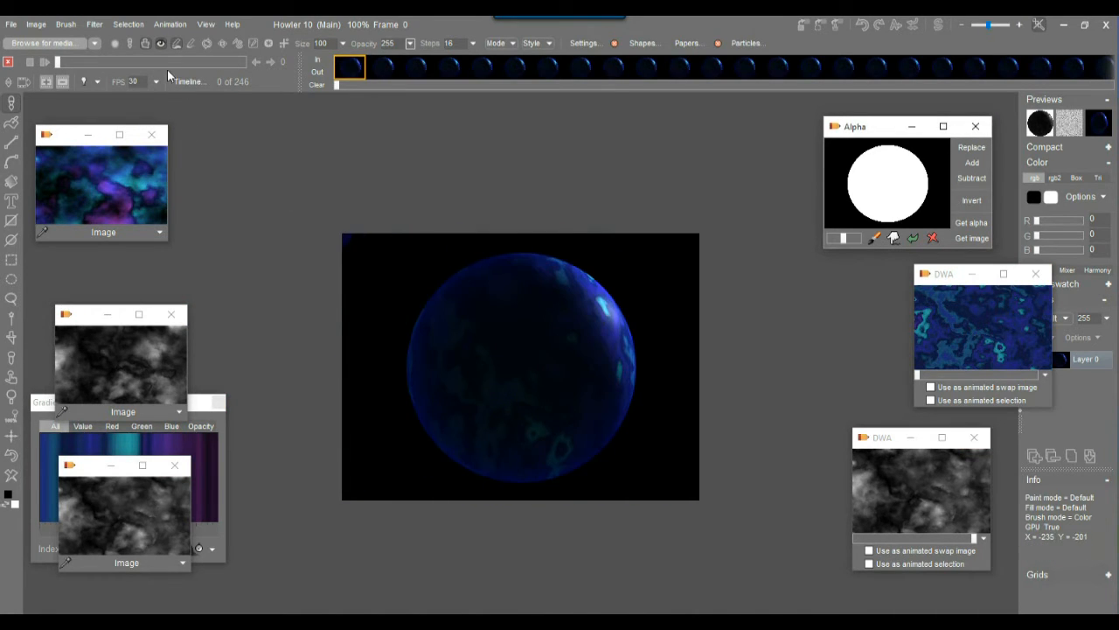
Remove the first frame from the resized animation and return to frame 0
click(165, 44)
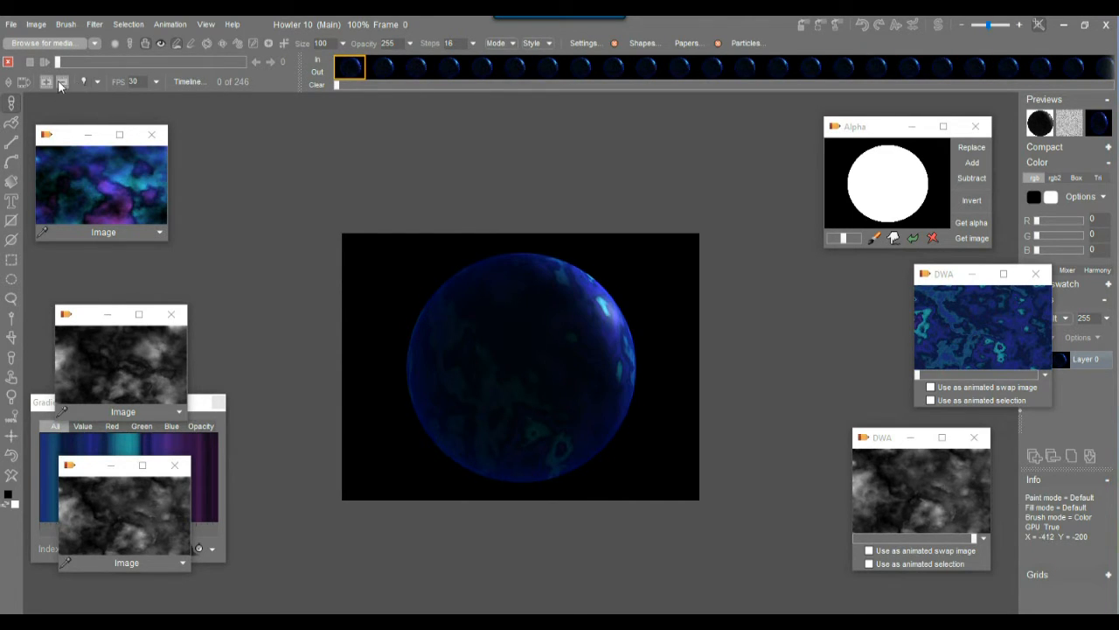
mouse_move(61, 60)
mouse_down()
mouse_move(208, 54)
mouse_move(57, 61)
mouse_up()
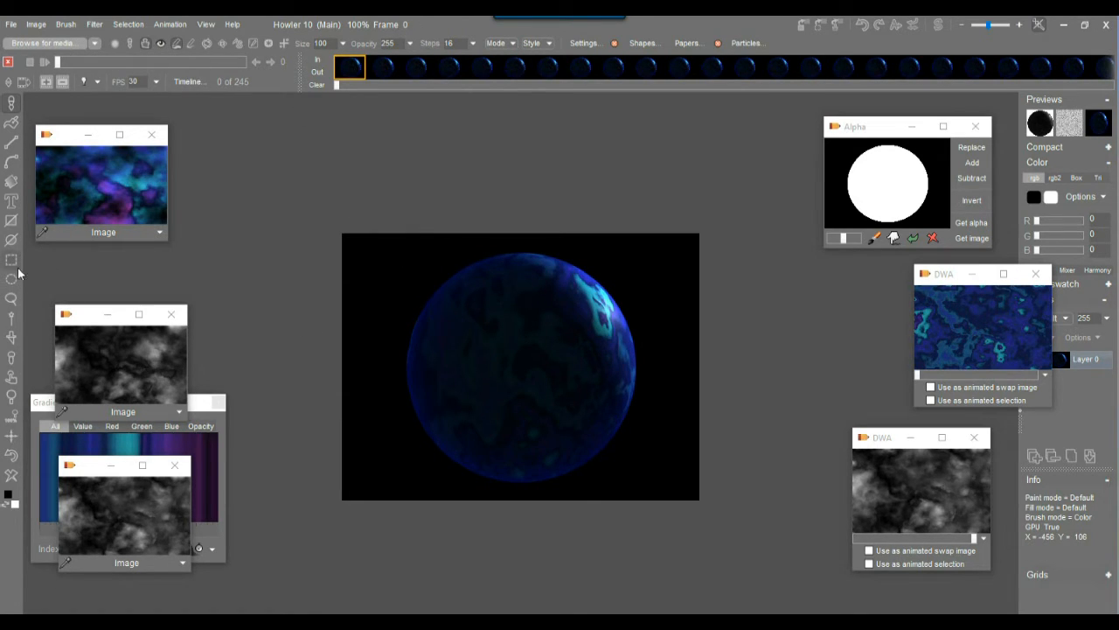
Select the planet in the resized frame by using the Magic wand on its black background
click(11, 318)
click(383, 262)
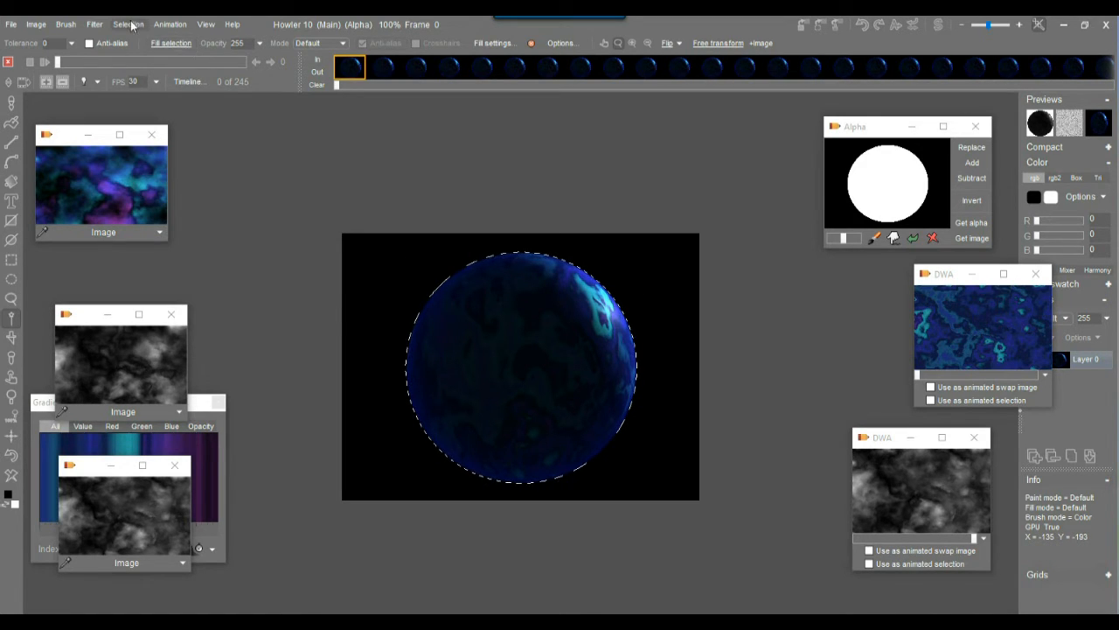
Store the planet selection as another alpha copy and close both stored alpha copies
click(129, 24)
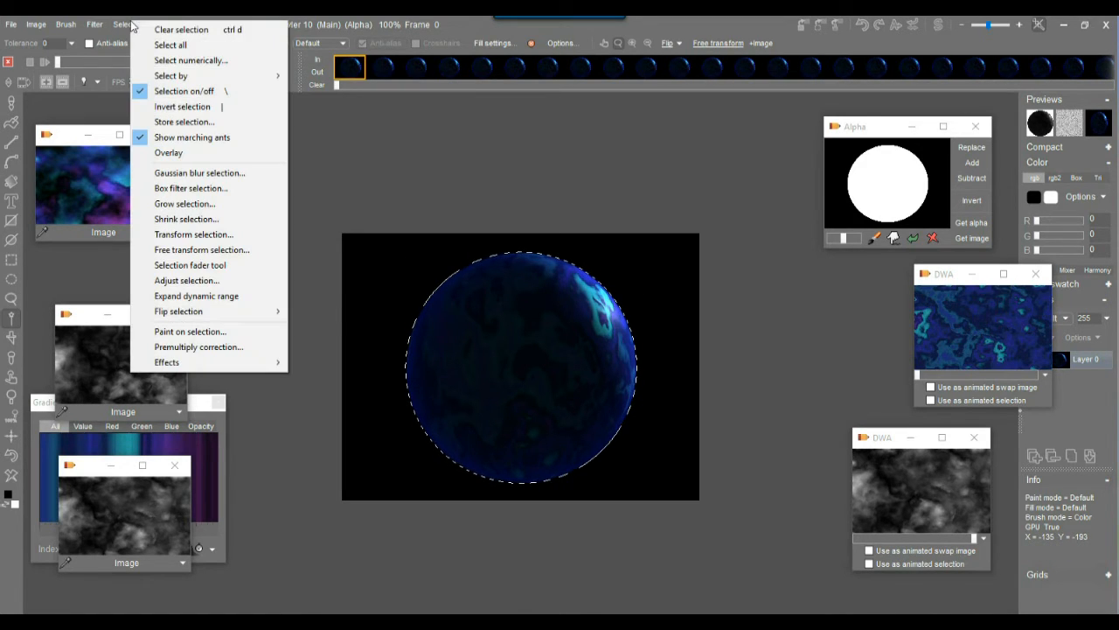
click(209, 124)
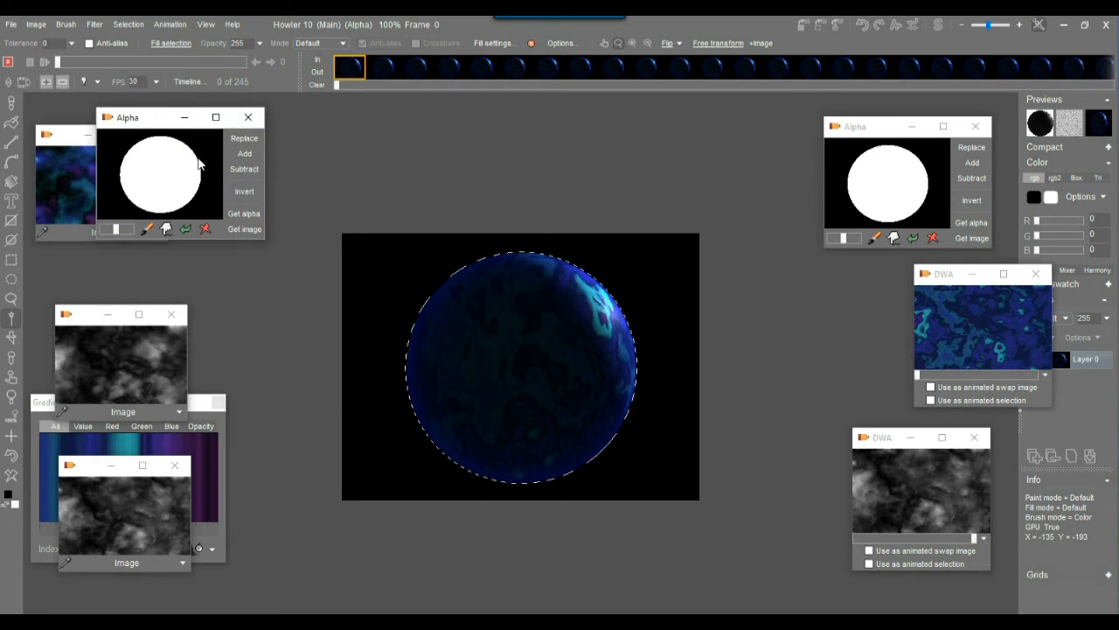
drag(131, 122, 233, 132)
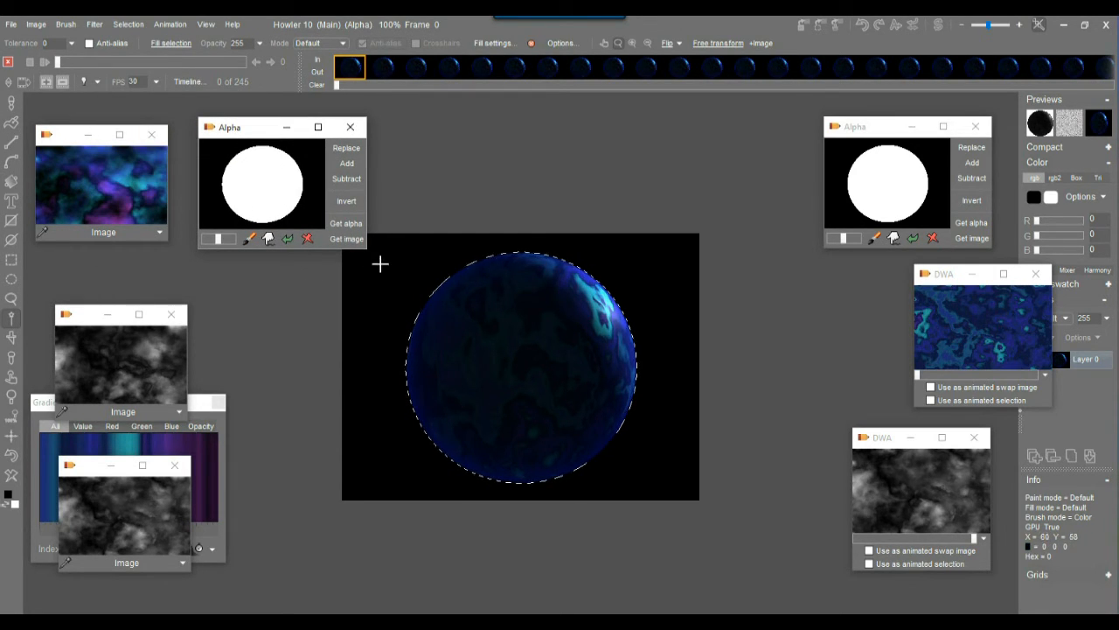
drag(234, 133, 763, 292)
click(879, 285)
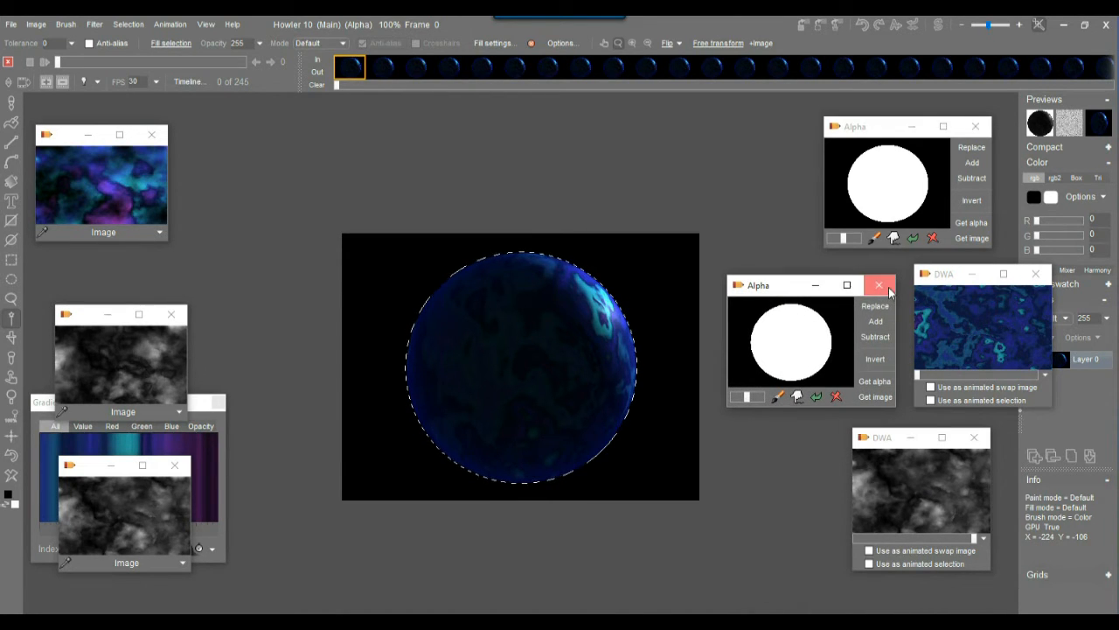
click(976, 127)
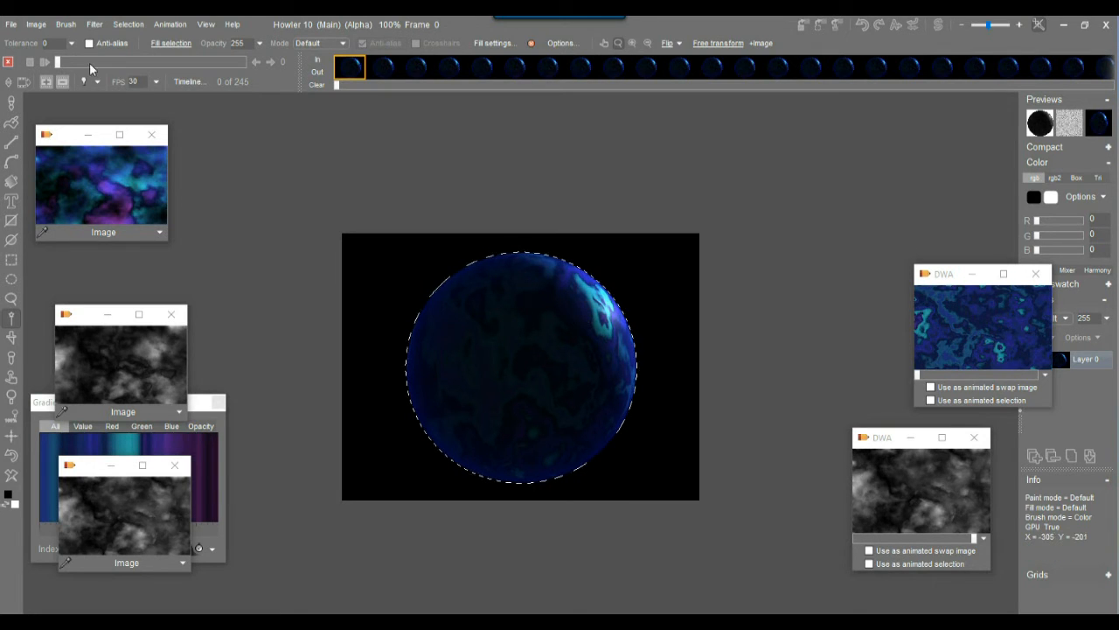
Capture the selected planet as a brush by framing it on the canvas with the Brush selector
drag(72, 62, 12, 64)
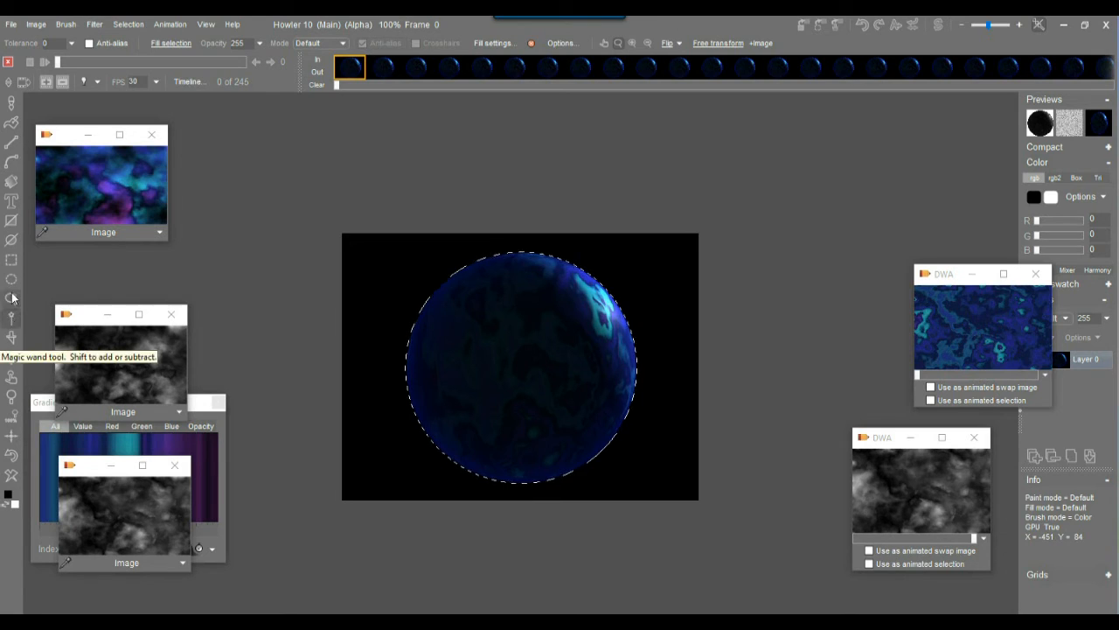
click(12, 338)
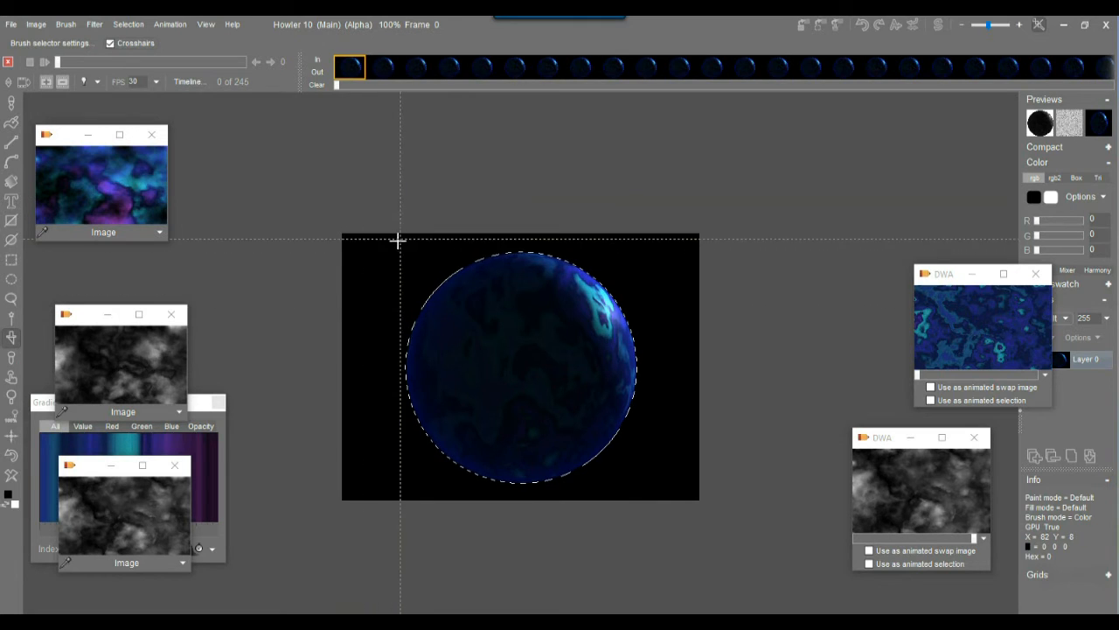
mouse_move(399, 241)
mouse_down()
mouse_move(457, 357)
mouse_move(670, 512)
mouse_move(649, 489)
mouse_up()
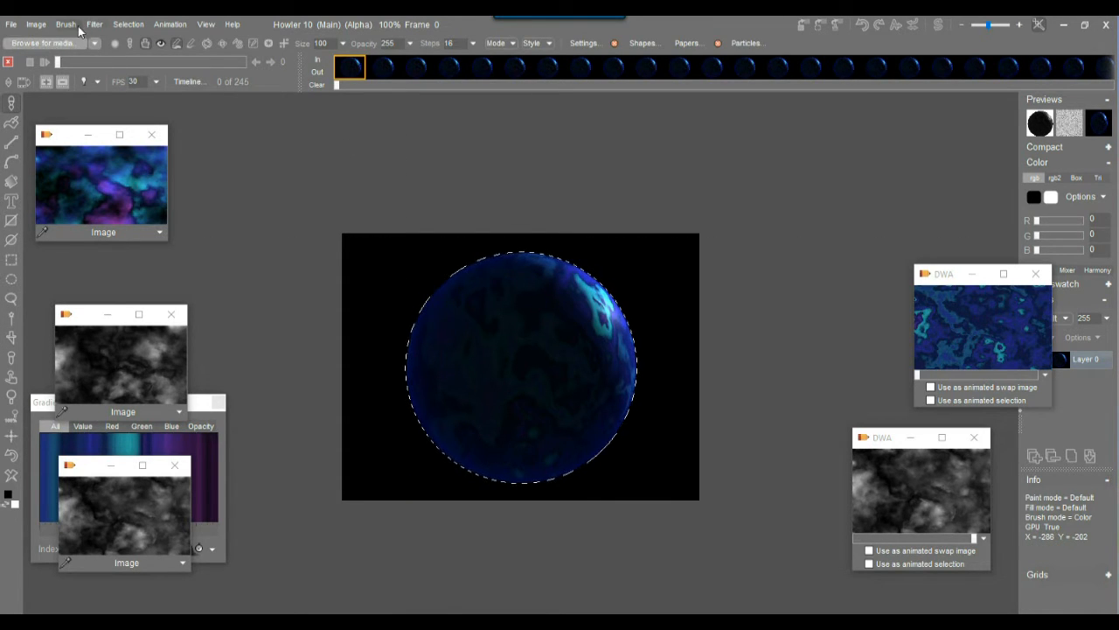
Store a managed copy of the planet brush and place its Store brush window clear of the canvas
click(67, 26)
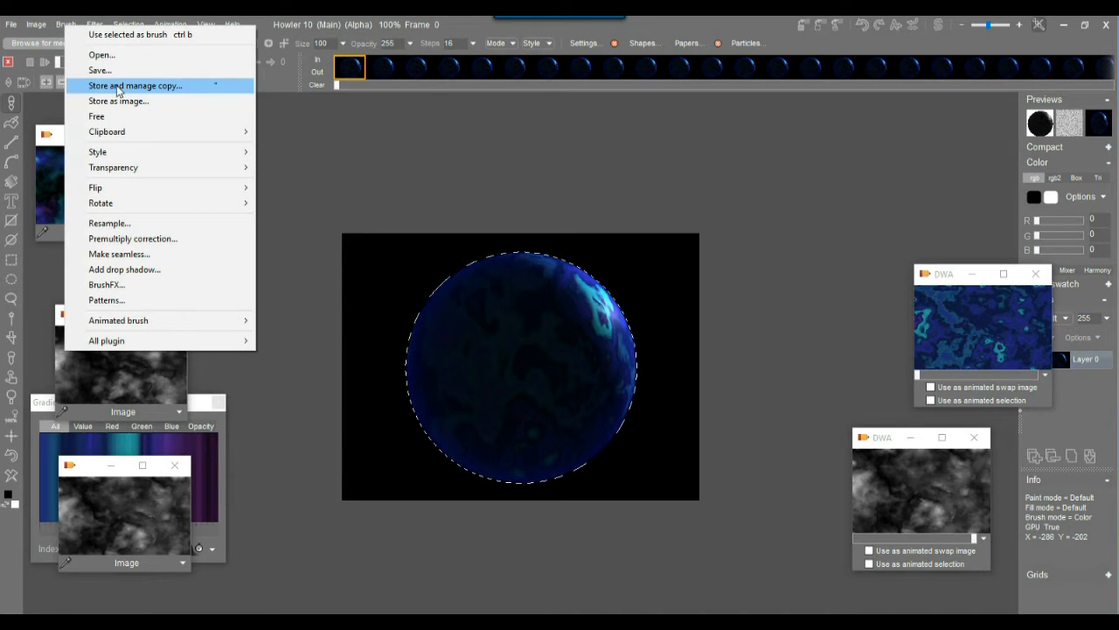
click(117, 85)
mouse_move(117, 77)
mouse_down()
mouse_move(735, 122)
mouse_move(774, 44)
mouse_move(787, 54)
mouse_up()
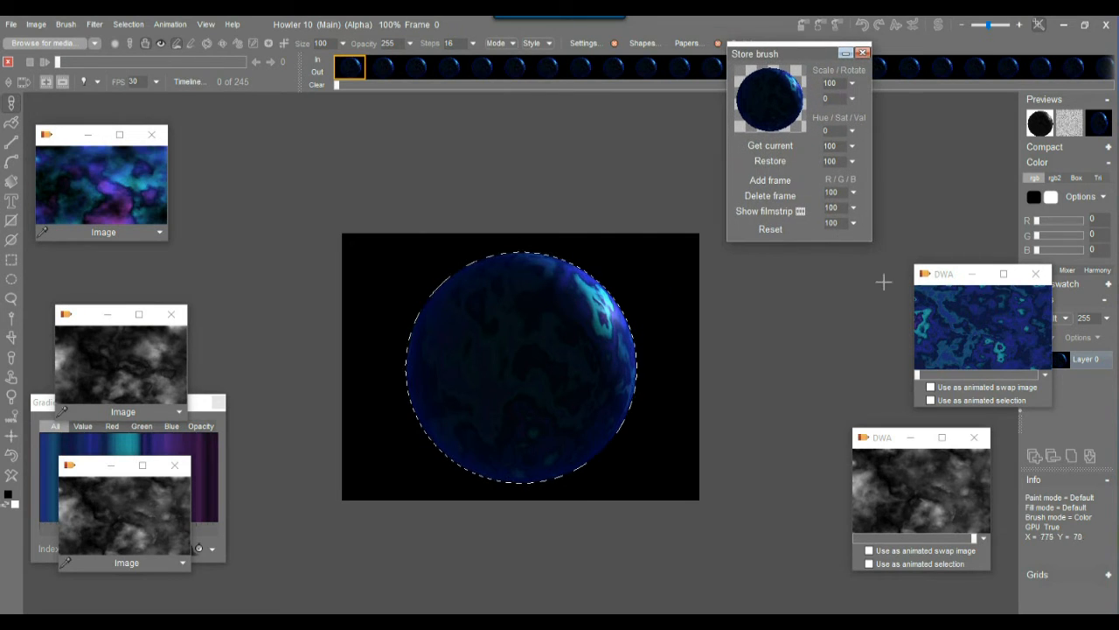
Inspect the stored planet brush's frames in its filmstrip, and hide the filmstrip again
click(763, 211)
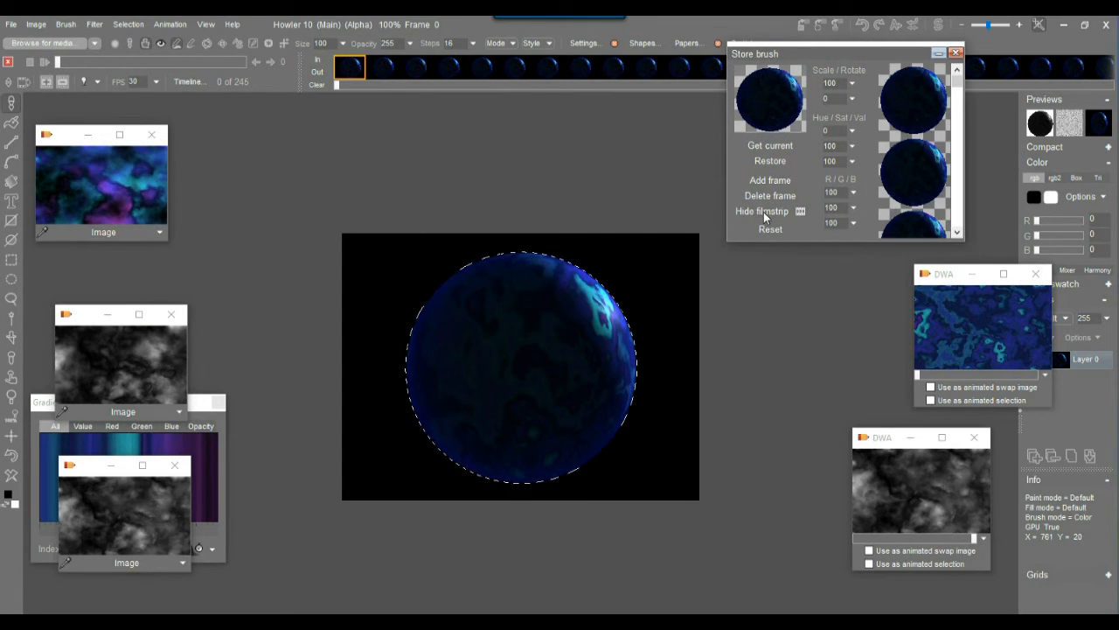
mouse_move(956, 87)
mouse_down()
mouse_move(968, 244)
mouse_move(952, 63)
mouse_up()
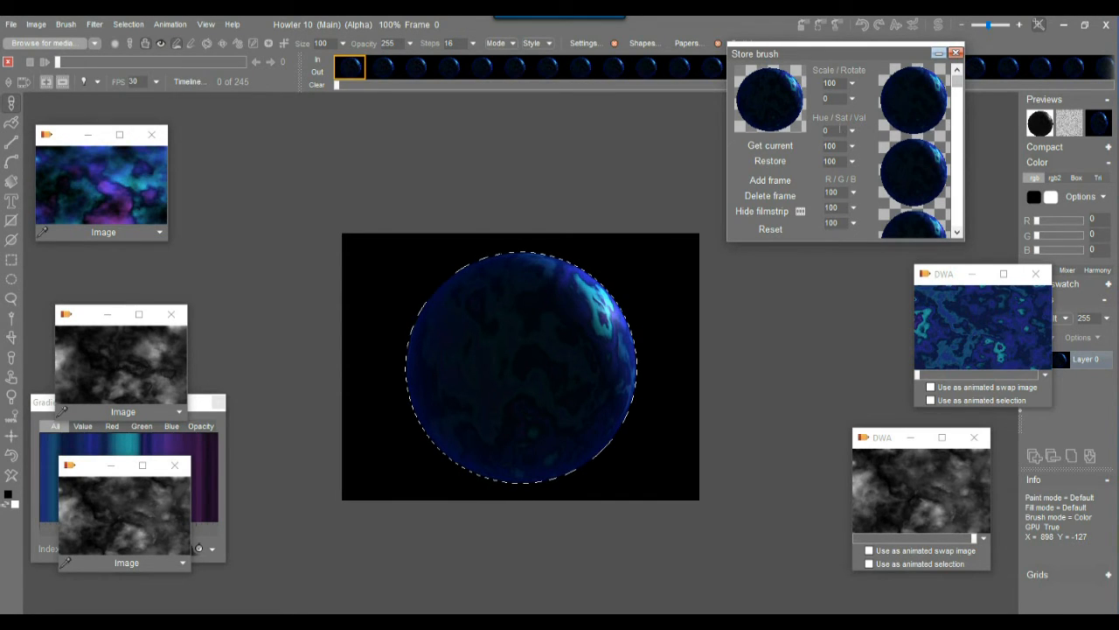
click(767, 213)
Minimize the Store brush window and park it in the empty workspace above the stored animations
mouse_move(813, 56)
mouse_down()
mouse_move(815, 228)
mouse_move(829, 150)
mouse_up()
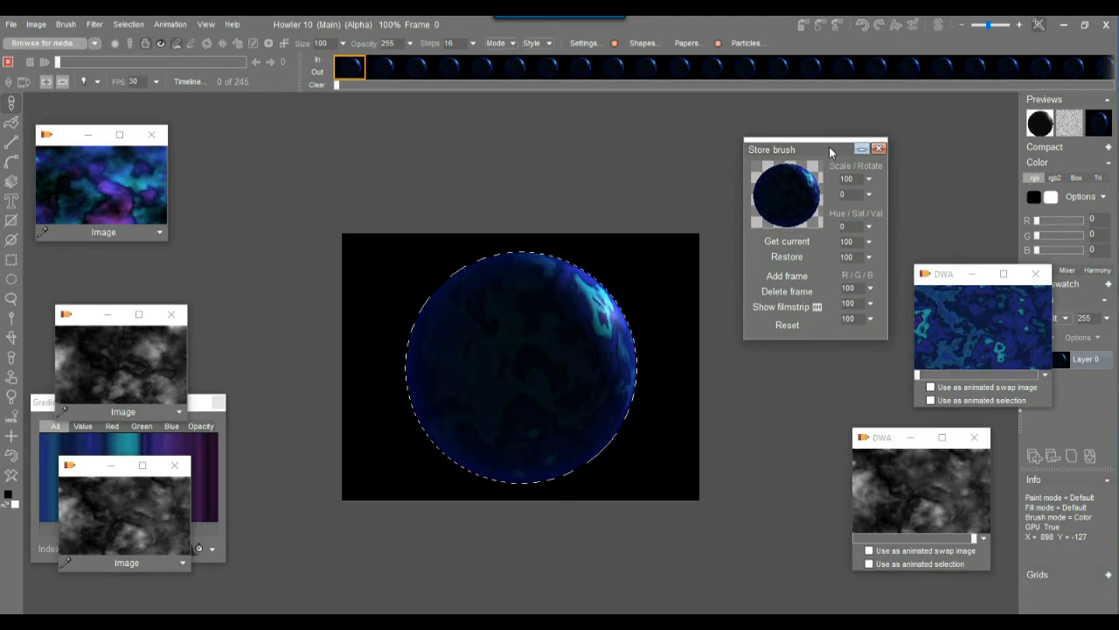
click(861, 149)
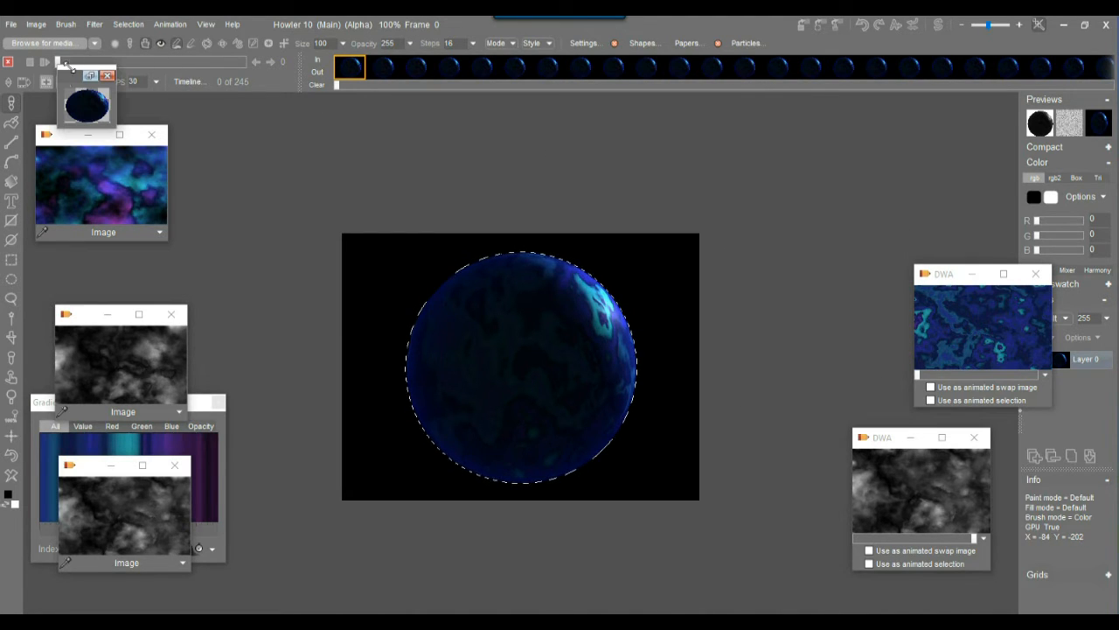
mouse_move(69, 84)
mouse_down()
mouse_move(798, 186)
mouse_move(859, 126)
mouse_up()
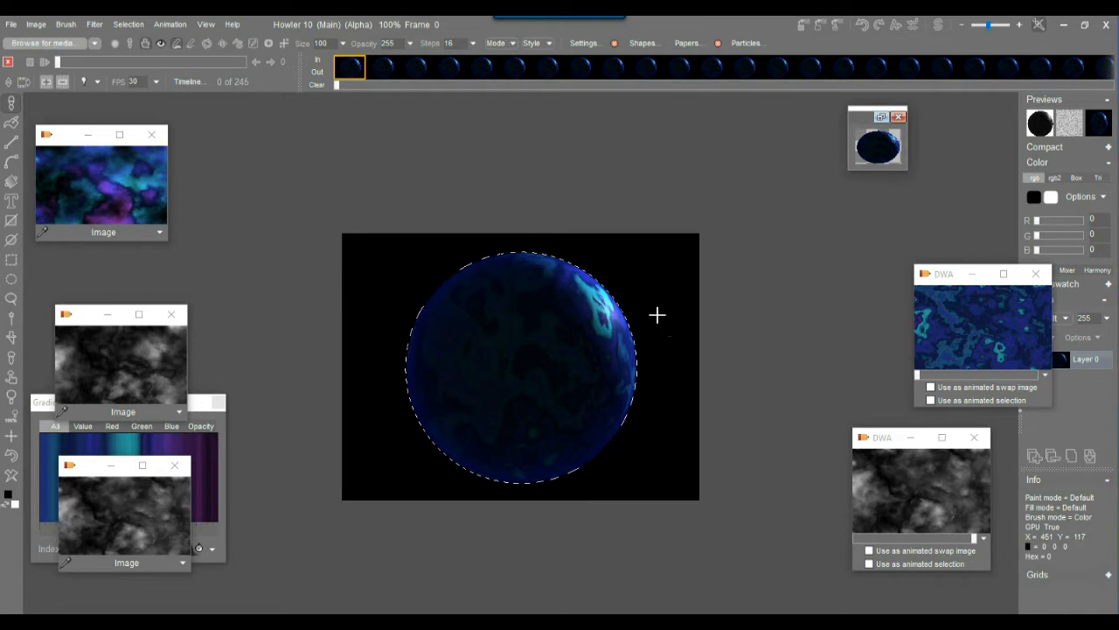
Clear the selection and test the animated planet brush with strokes across the canvas
mouse_move(537, 342)
mouse_down()
mouse_move(420, 337)
mouse_move(559, 455)
mouse_move(471, 395)
mouse_up()
click(128, 23)
click(158, 33)
mouse_move(392, 302)
mouse_down()
mouse_move(621, 449)
mouse_move(492, 377)
mouse_up()
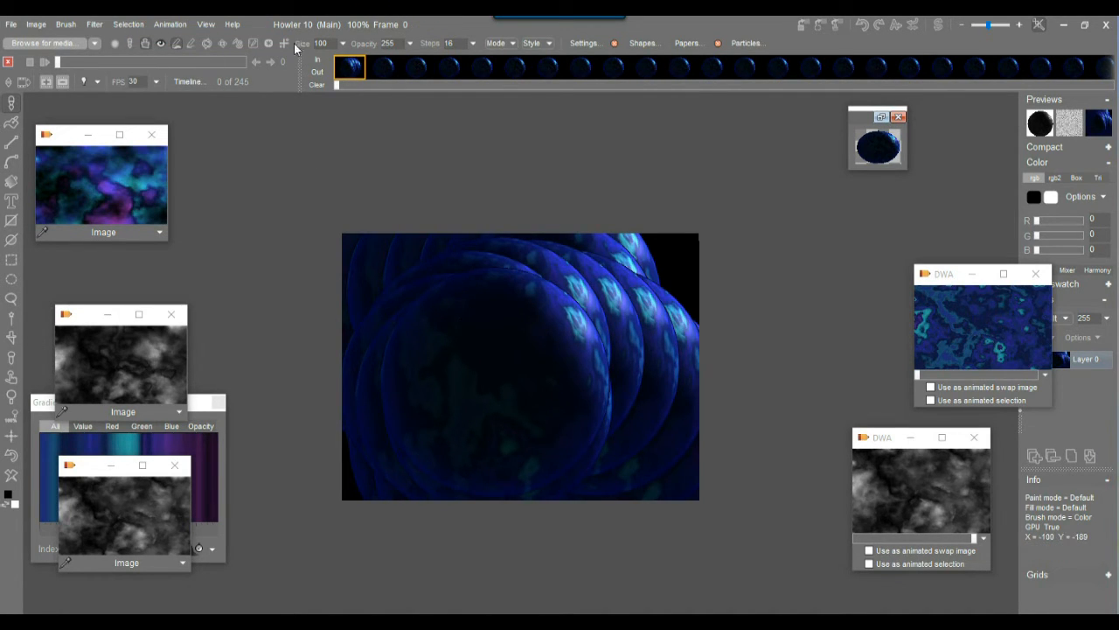
Set the brush Steps to 0 and paint a trail of overlapping planets over the canvas
click(473, 43)
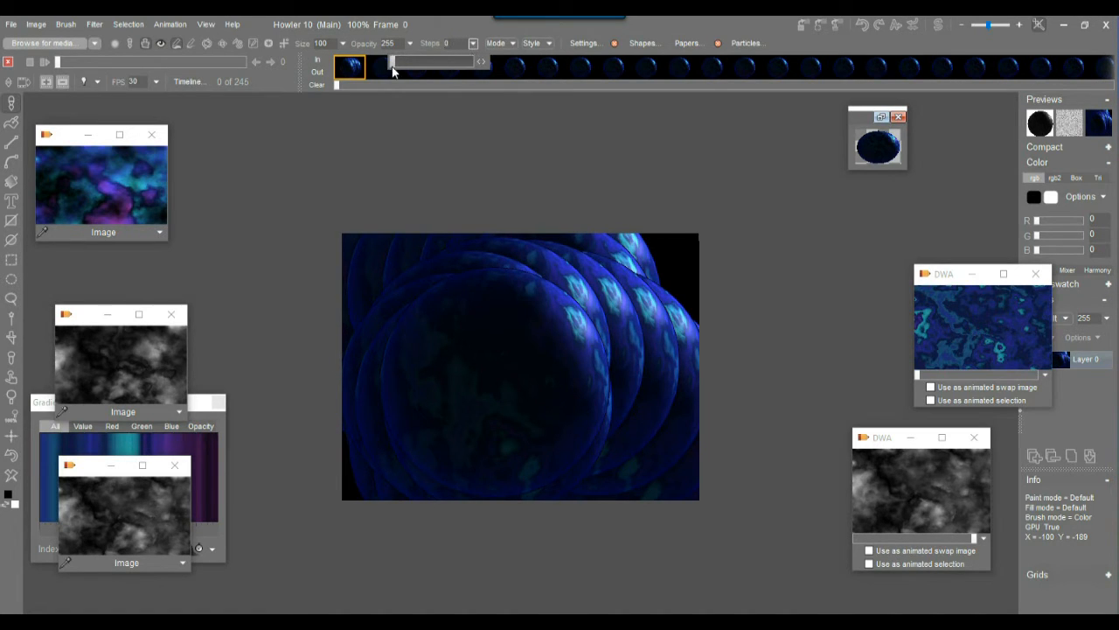
mouse_move(498, 359)
mouse_down()
mouse_move(484, 344)
mouse_move(536, 379)
mouse_move(533, 347)
mouse_move(425, 355)
mouse_move(485, 356)
mouse_move(557, 377)
mouse_move(570, 347)
mouse_move(521, 369)
mouse_move(492, 350)
mouse_move(540, 347)
mouse_up()
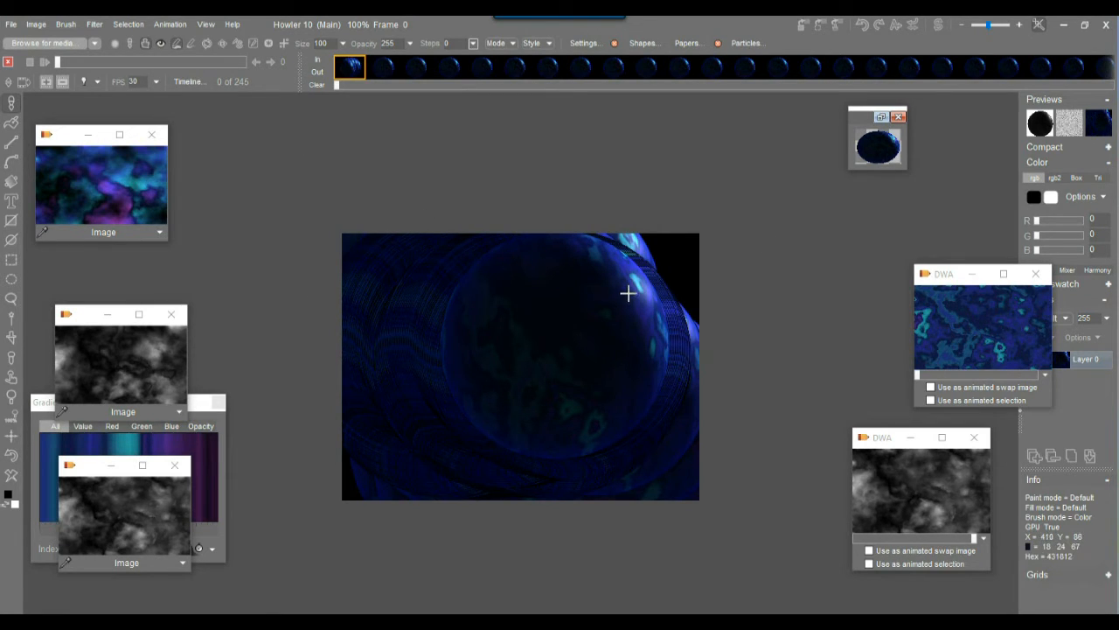
Restore the stored blue and teal texture animation in place of the painted test
click(974, 333)
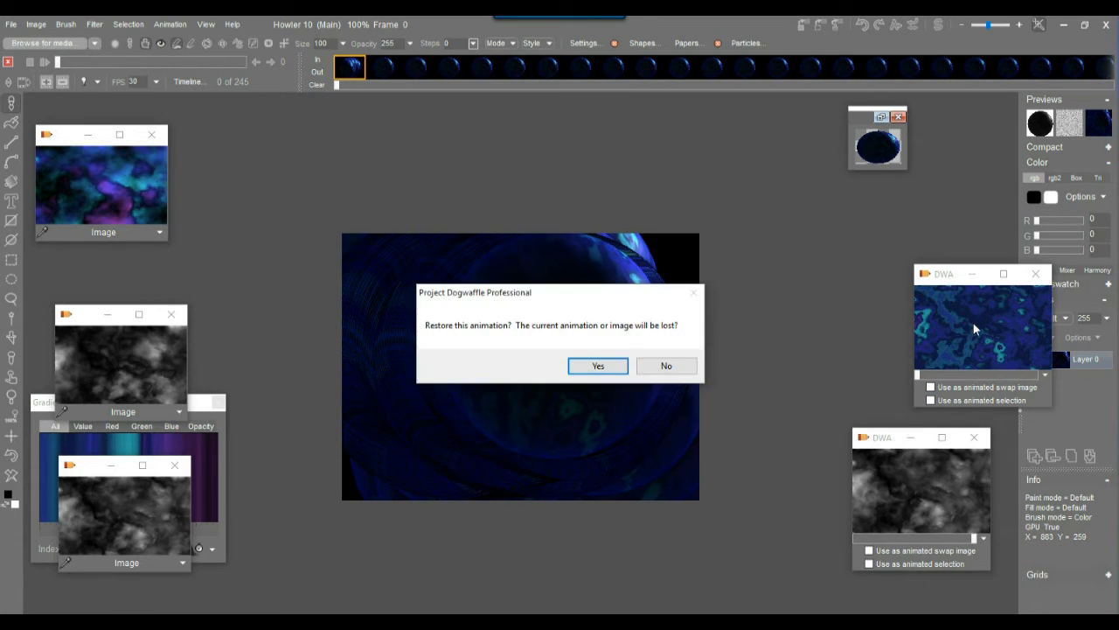
click(600, 368)
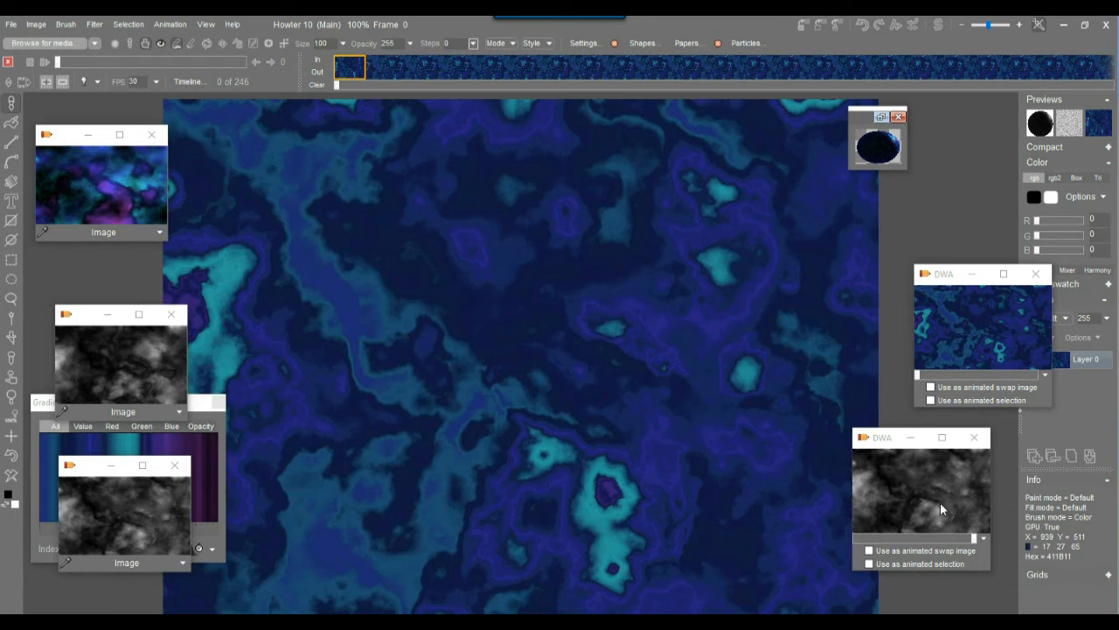
Replace the current animation with the stored two-frame greyscale nebula animation and play it
click(905, 490)
click(616, 371)
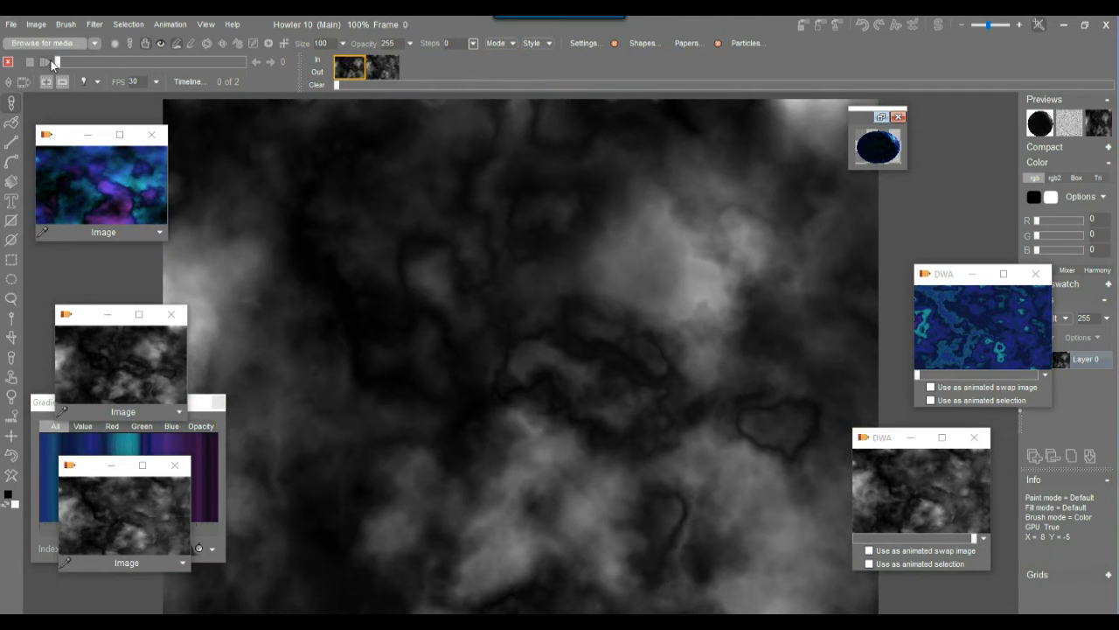
click(48, 59)
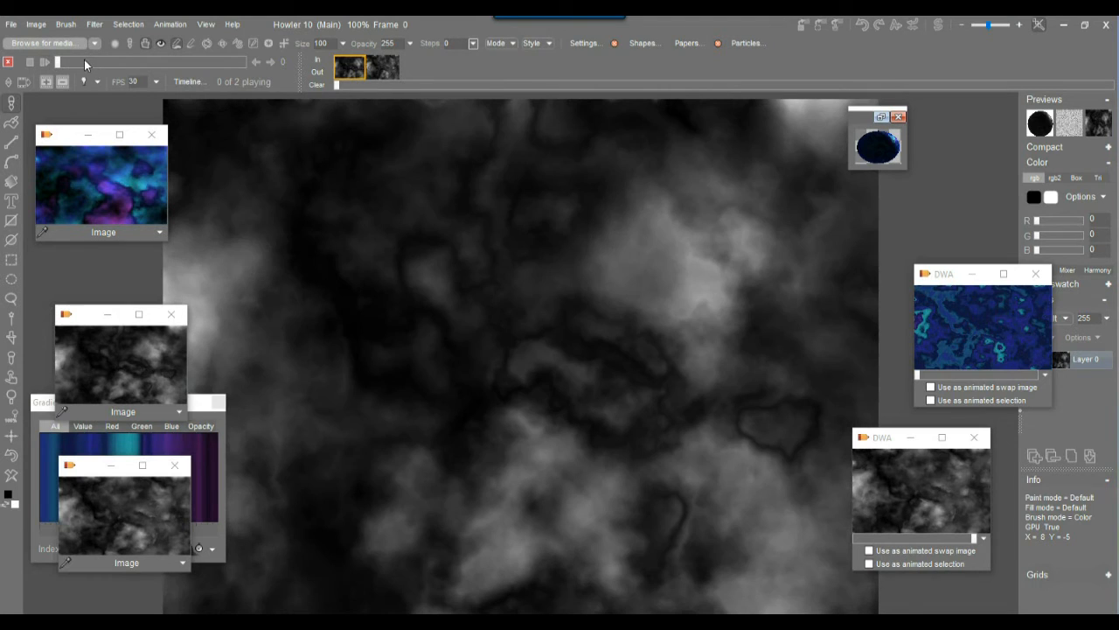
Time-stretch the two-frame cloud animation to double its frame count with frame blending on
click(48, 60)
drag(132, 63, 221, 66)
click(379, 67)
right_click(377, 65)
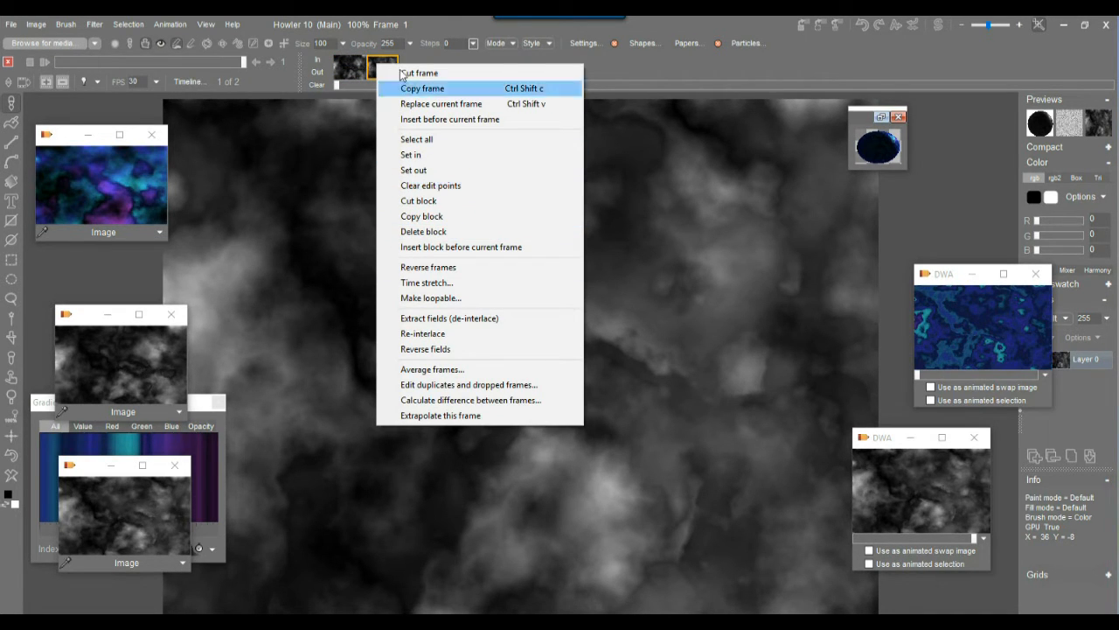
click(453, 285)
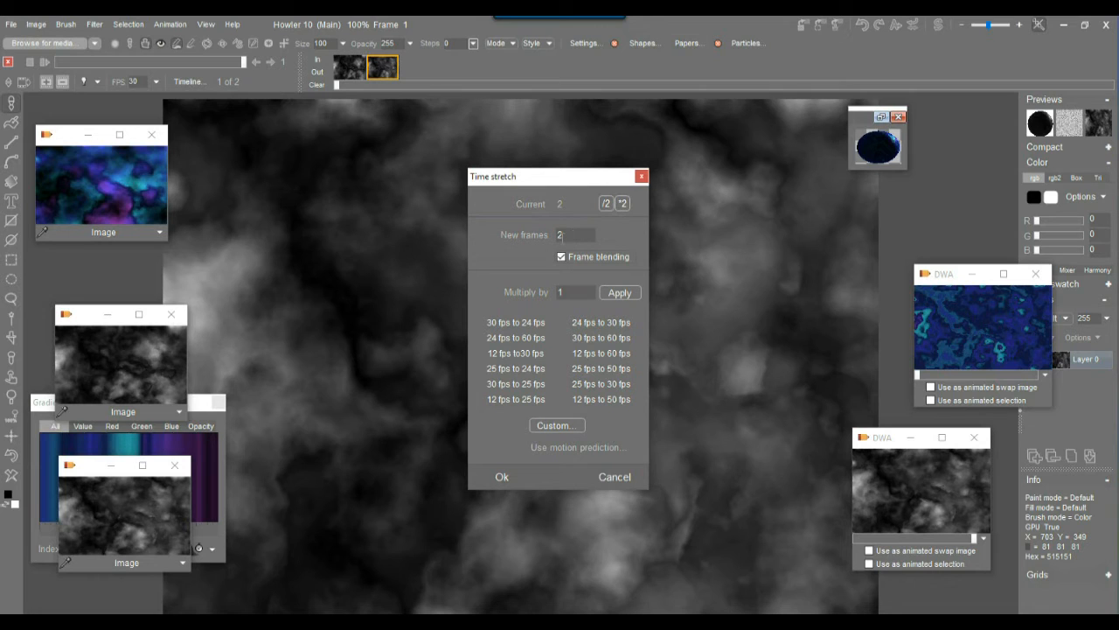
click(621, 202)
click(501, 476)
Run the motion prediction module to extrapolate frames with 55 tweens across the animation
click(94, 25)
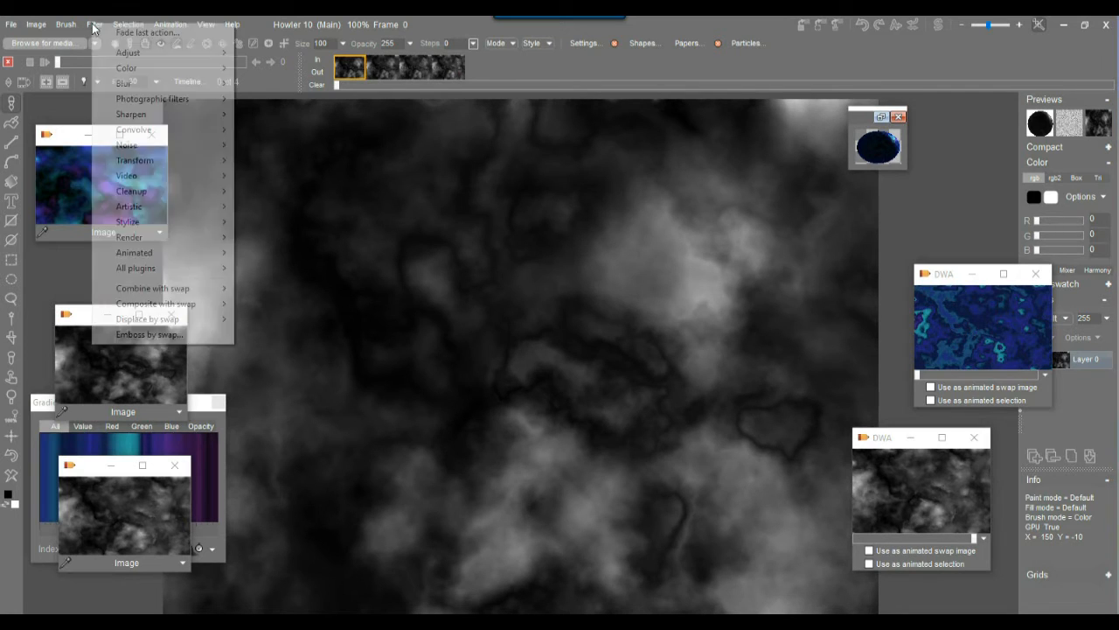
mouse_move(172, 259)
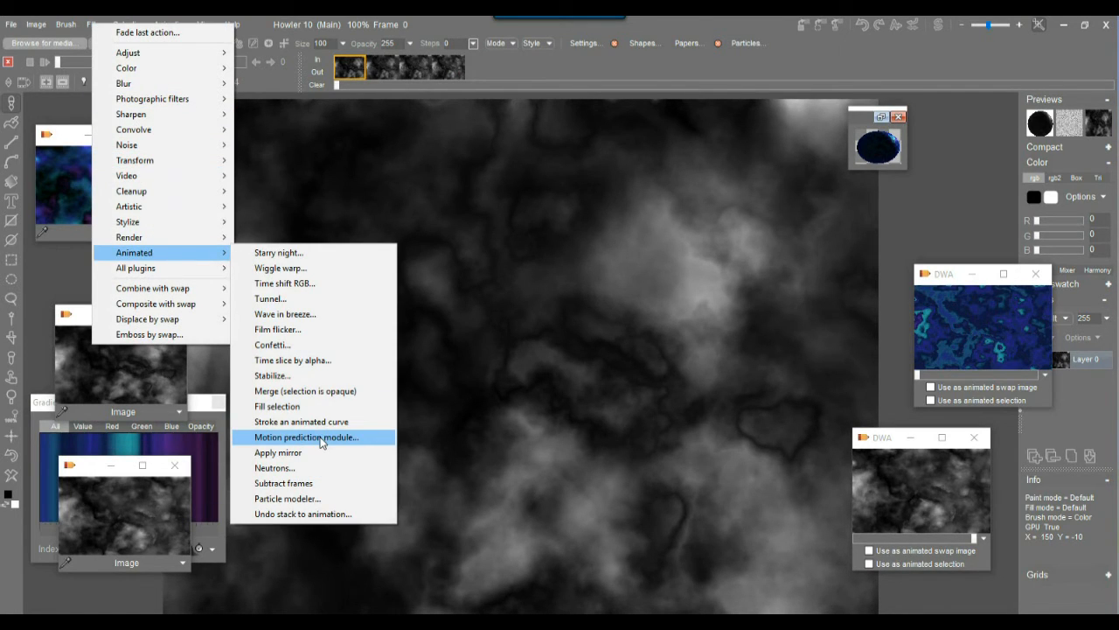
click(321, 437)
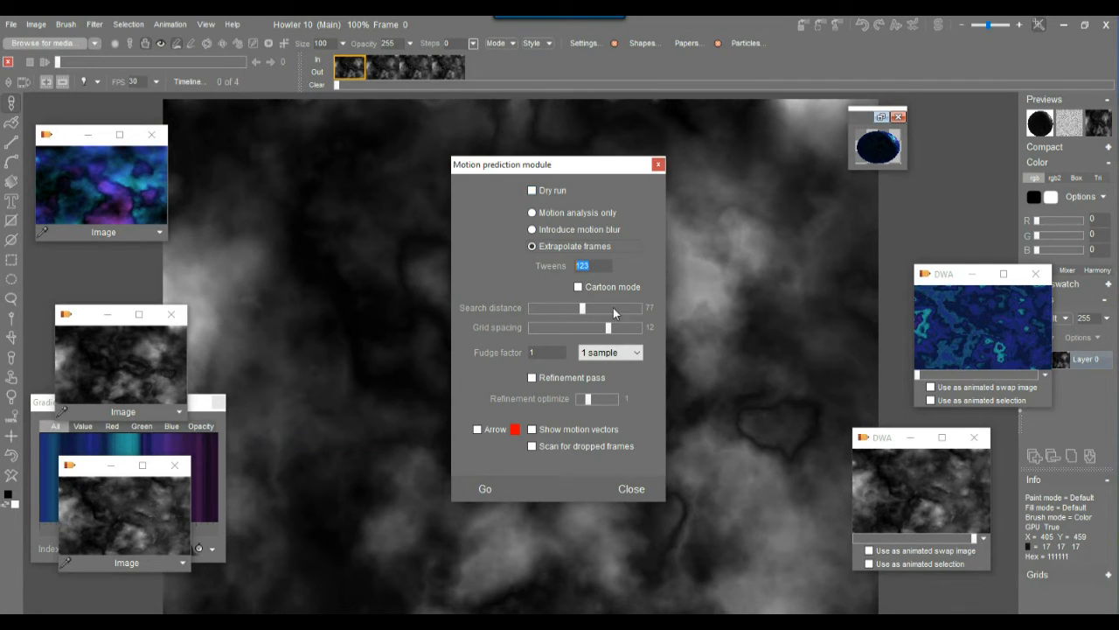
click(483, 488)
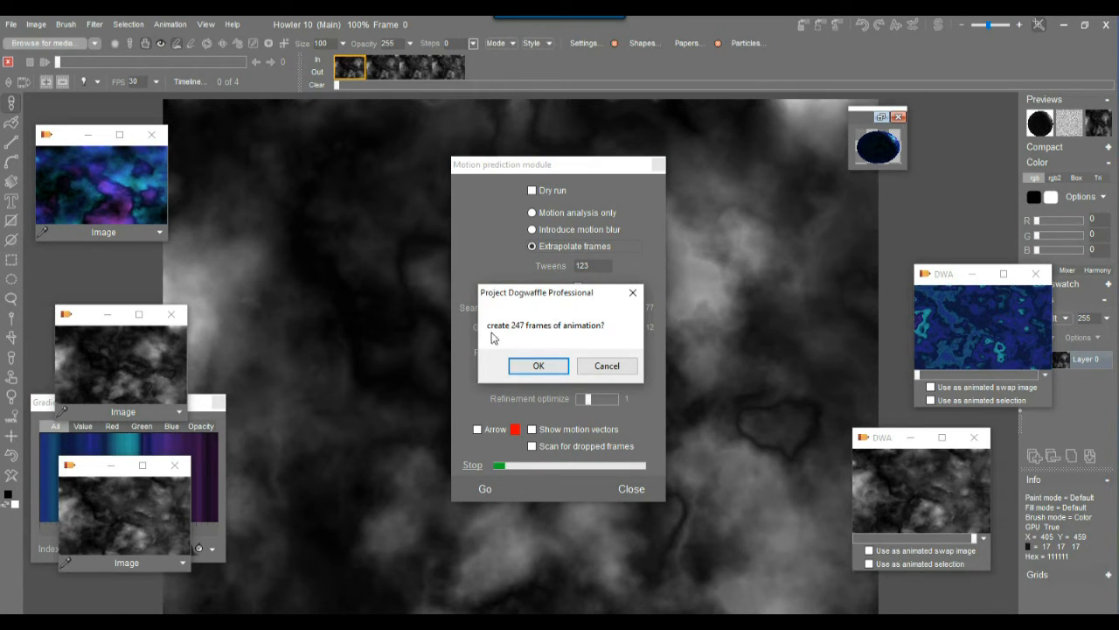
click(607, 366)
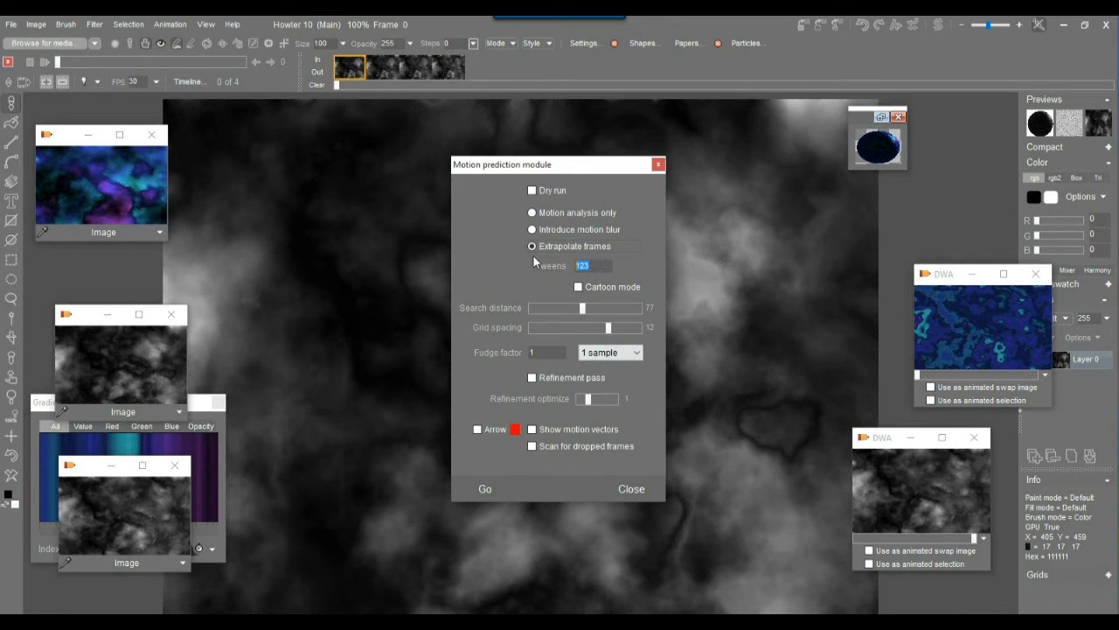
click(484, 488)
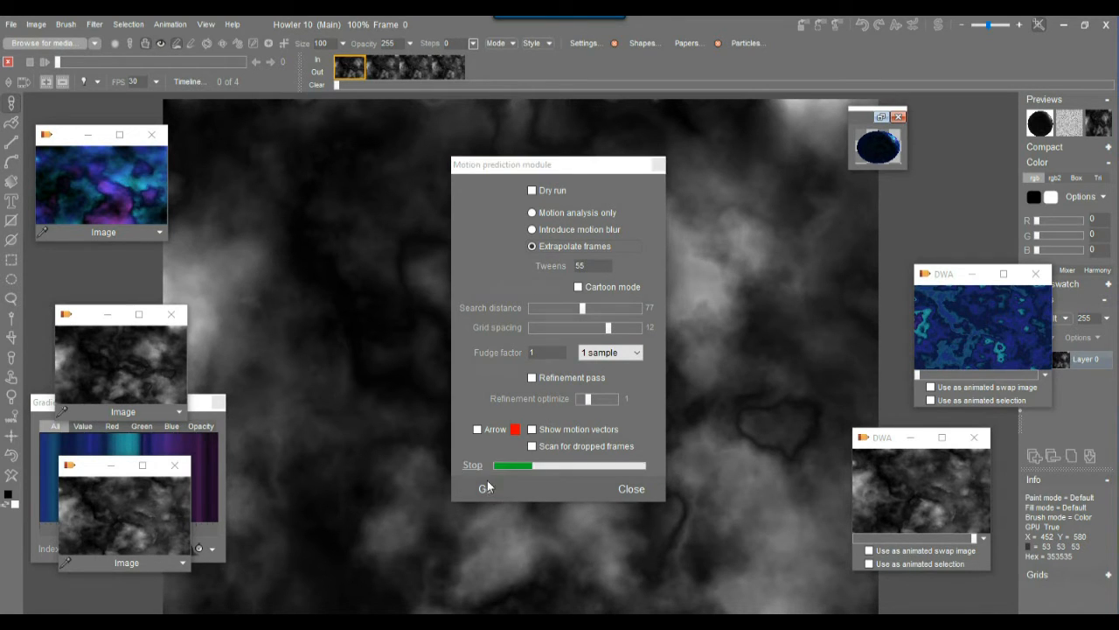
click(538, 366)
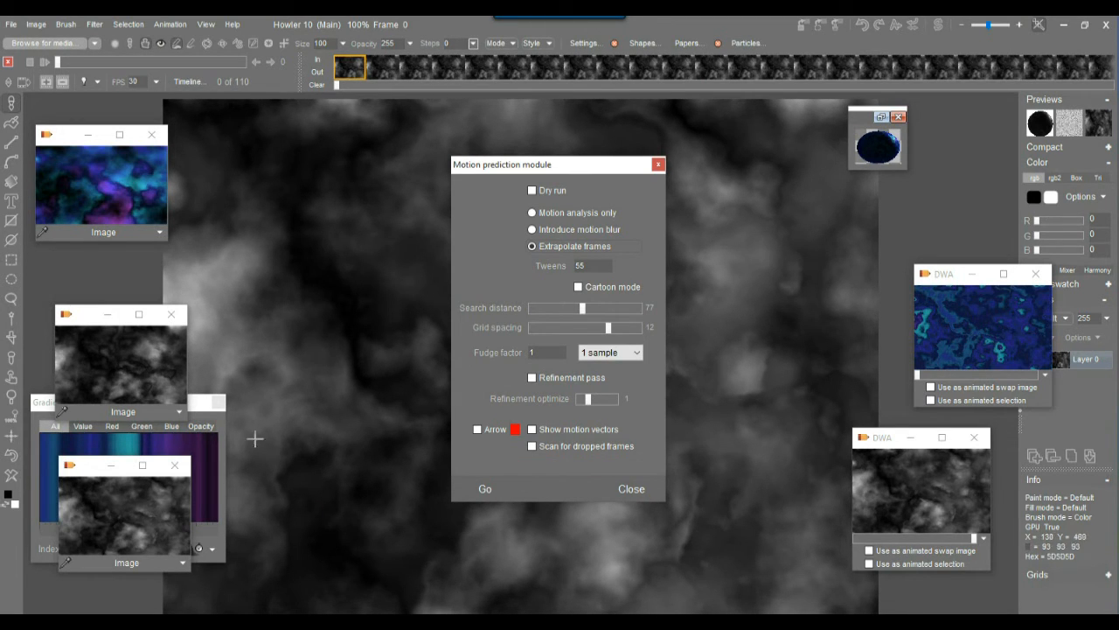
click(631, 489)
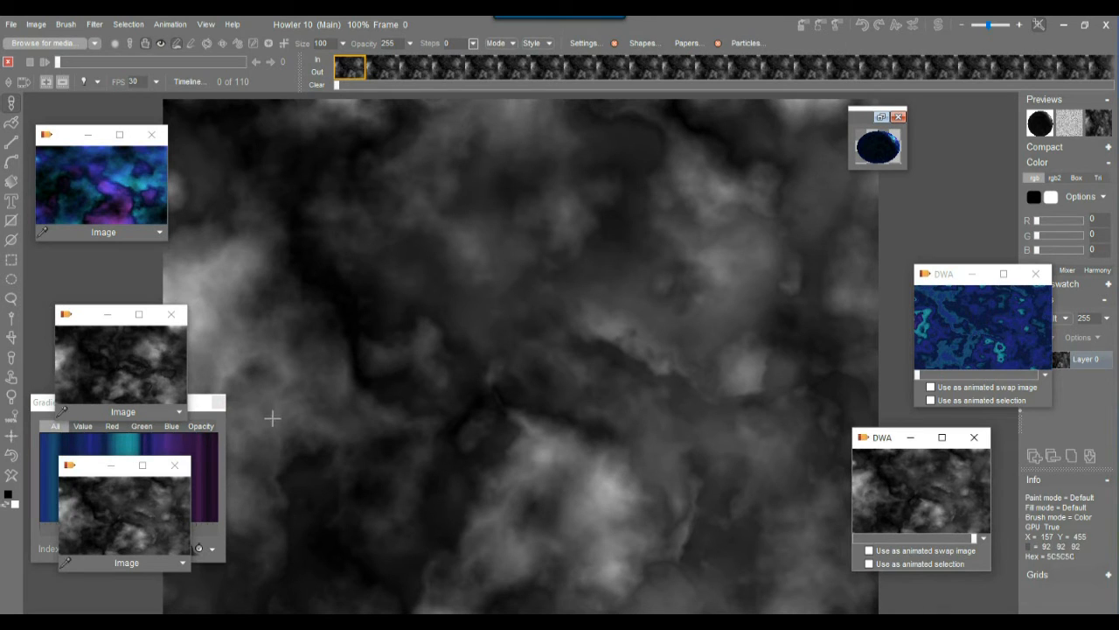
Play the extrapolated animation and examine the cloud motion close up and across the whole frame
drag(307, 400, 542, 373)
scroll(411, 399, up, 4)
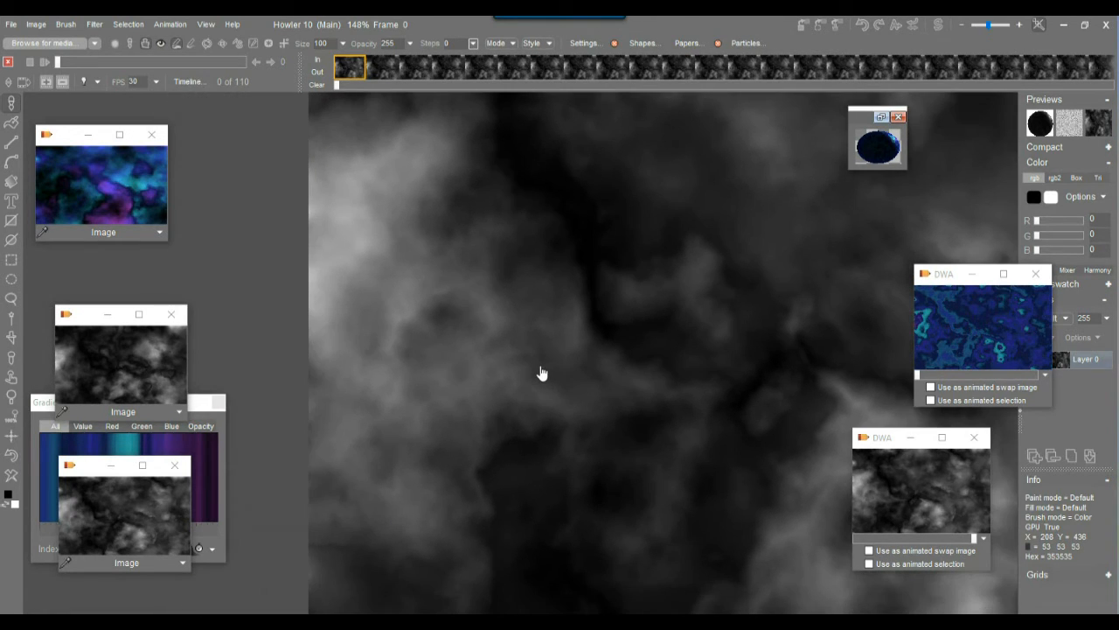
click(43, 61)
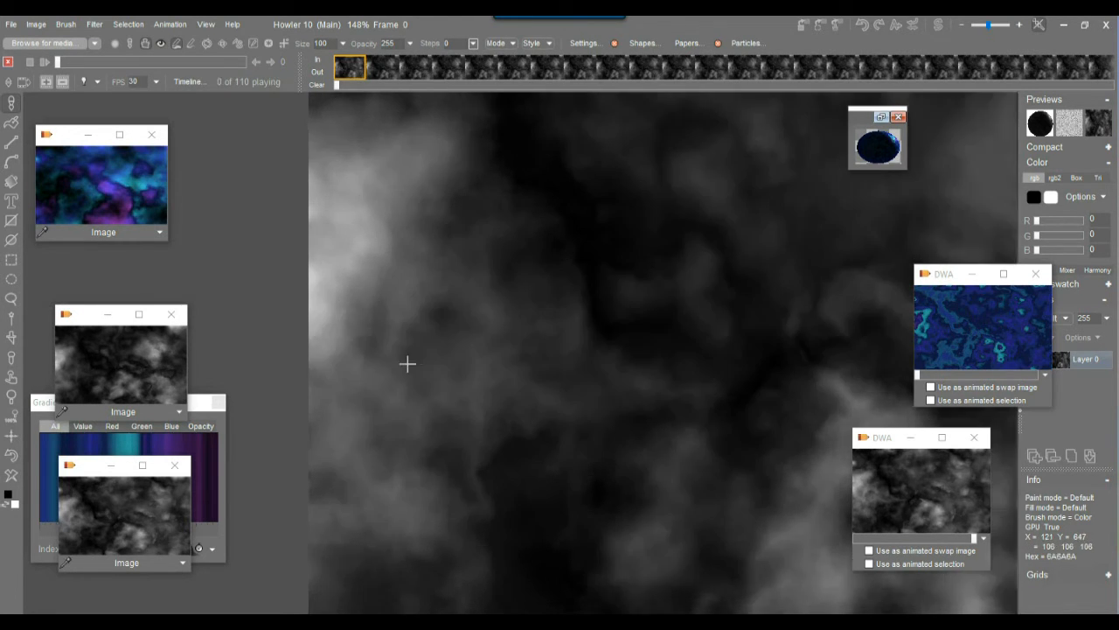
scroll(410, 363, up, 8)
scroll(492, 405, down, 3)
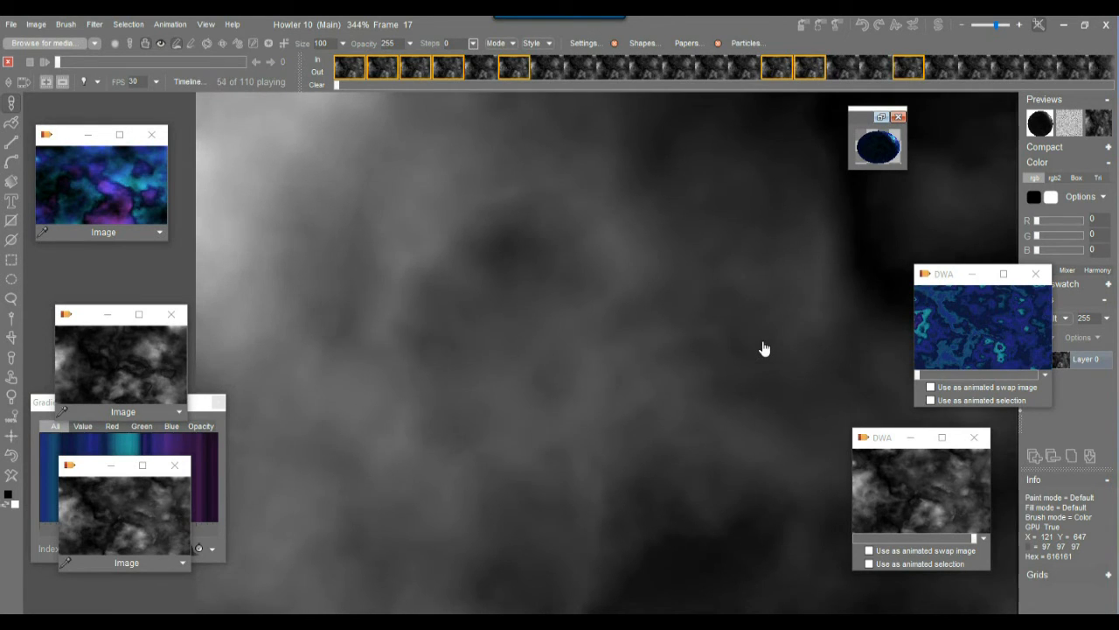
scroll(692, 358, down, 3)
drag(665, 362, 429, 293)
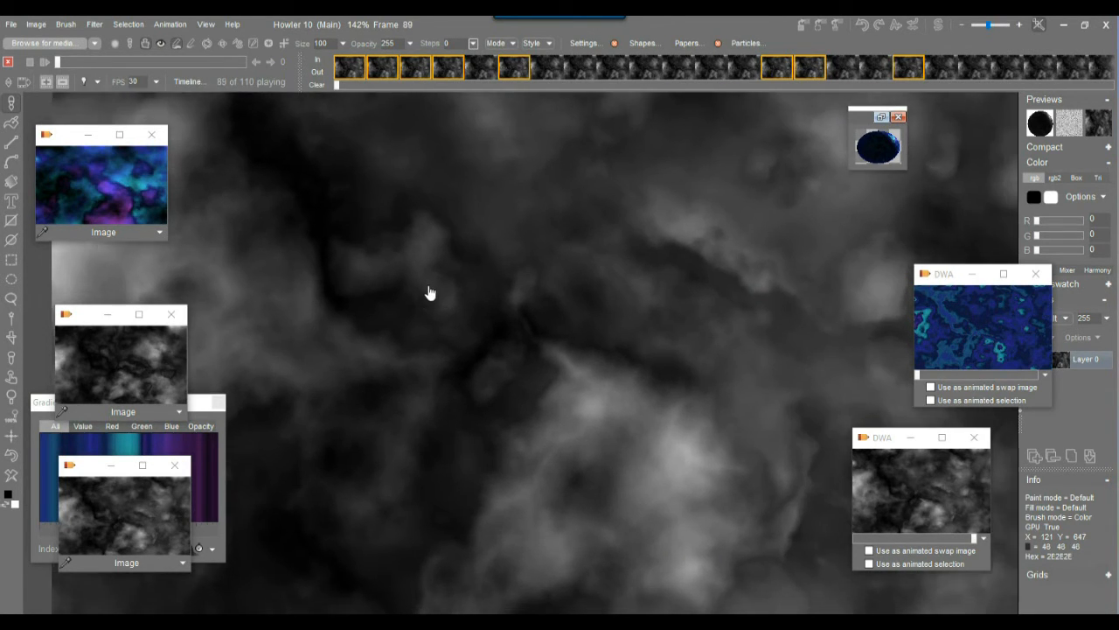
scroll(647, 346, down, 5)
scroll(644, 353, up, 5)
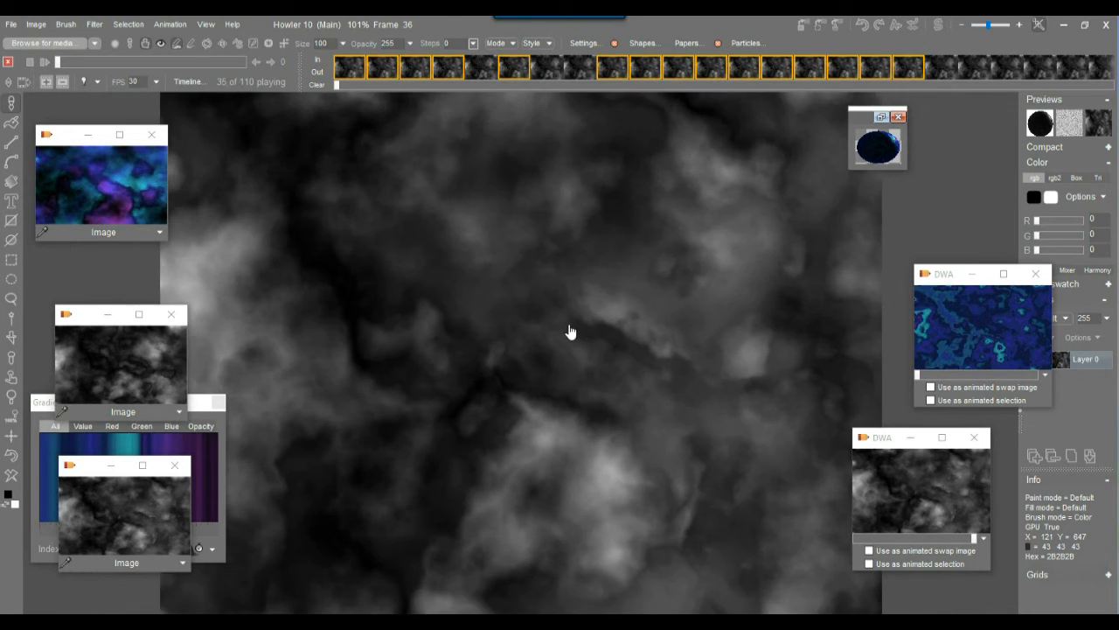
drag(570, 331, 585, 352)
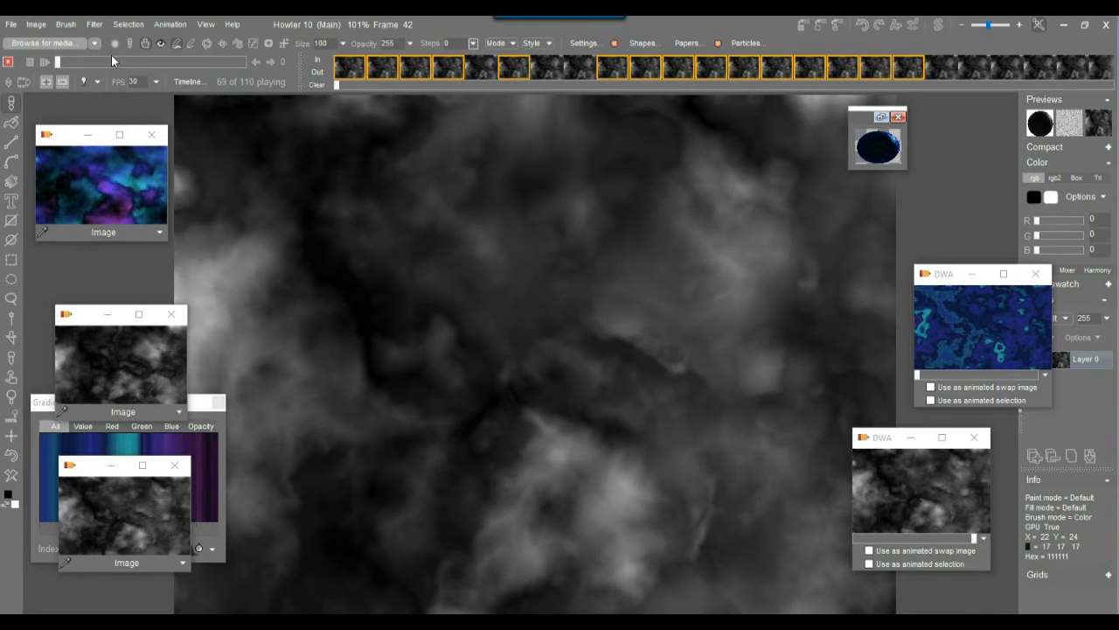
mouse_move(60, 59)
mouse_down()
mouse_move(187, 65)
mouse_move(61, 62)
mouse_up()
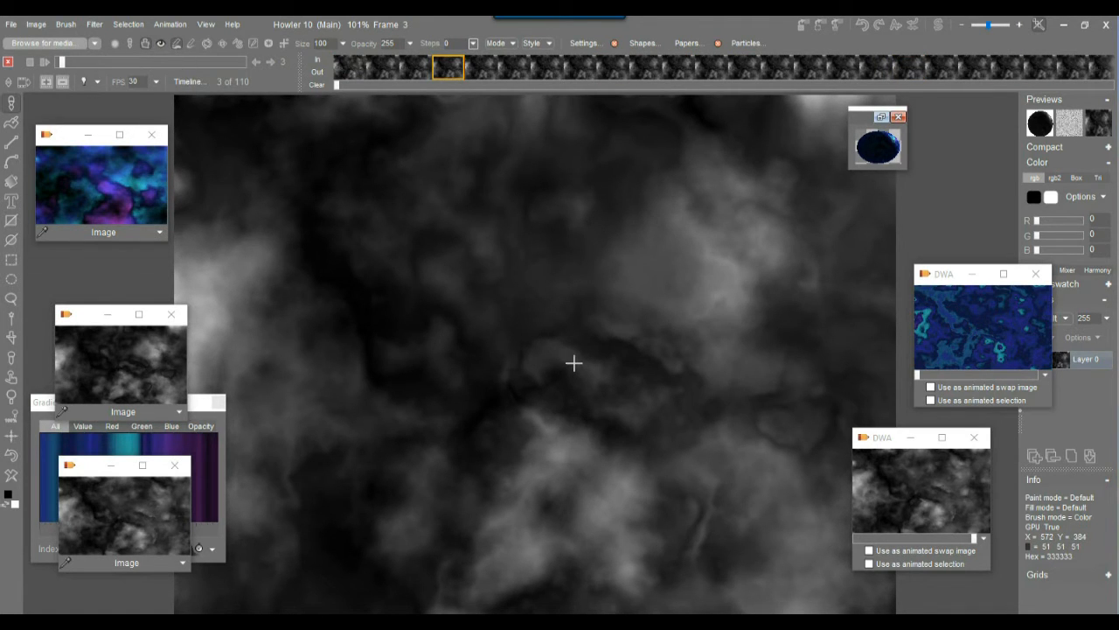
Open the timeline editor and store a copy of the extrapolated animation in a floating thumbnail above the blue-patterned one
click(188, 82)
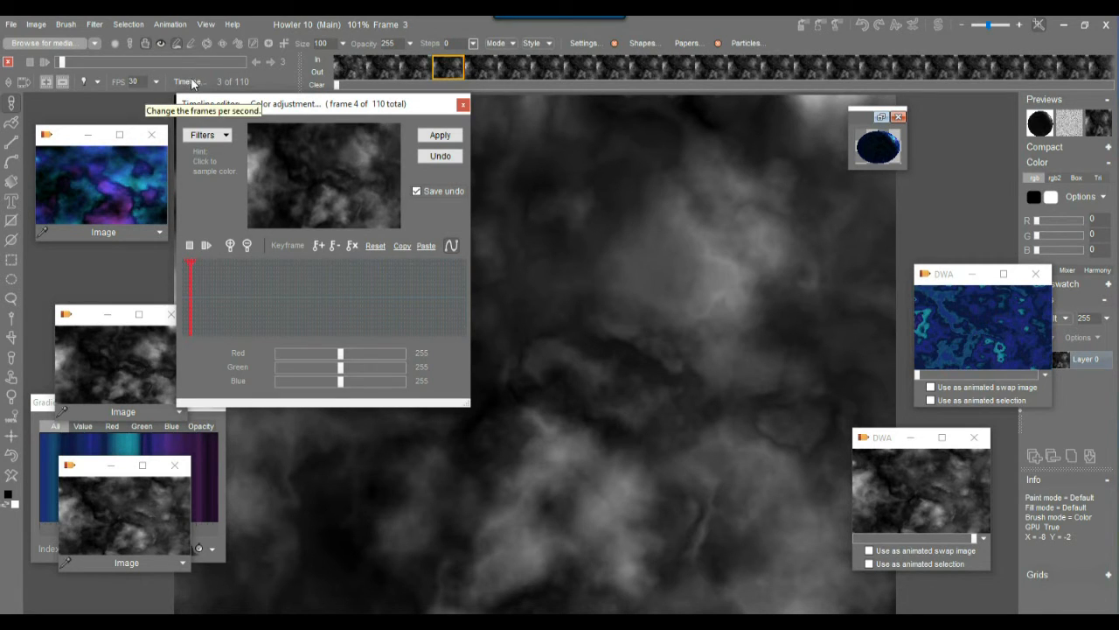
click(170, 24)
mouse_move(229, 80)
click(341, 92)
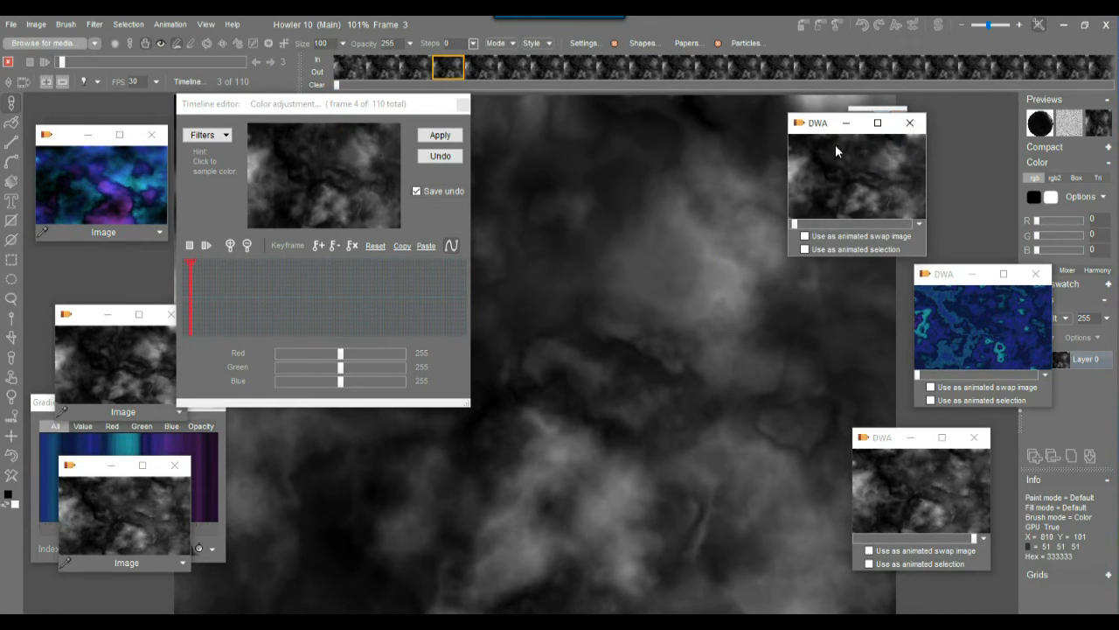
drag(864, 128, 942, 118)
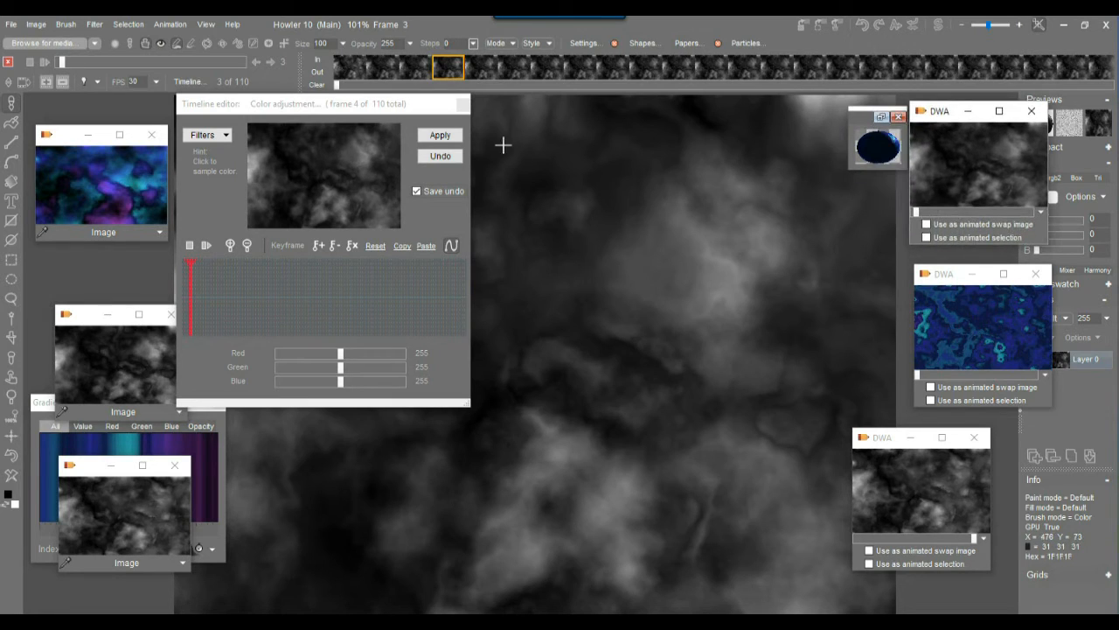
Choose the Transform filter in the timeline editor and add a keyframe with default values at frame 1
drag(237, 104, 221, 108)
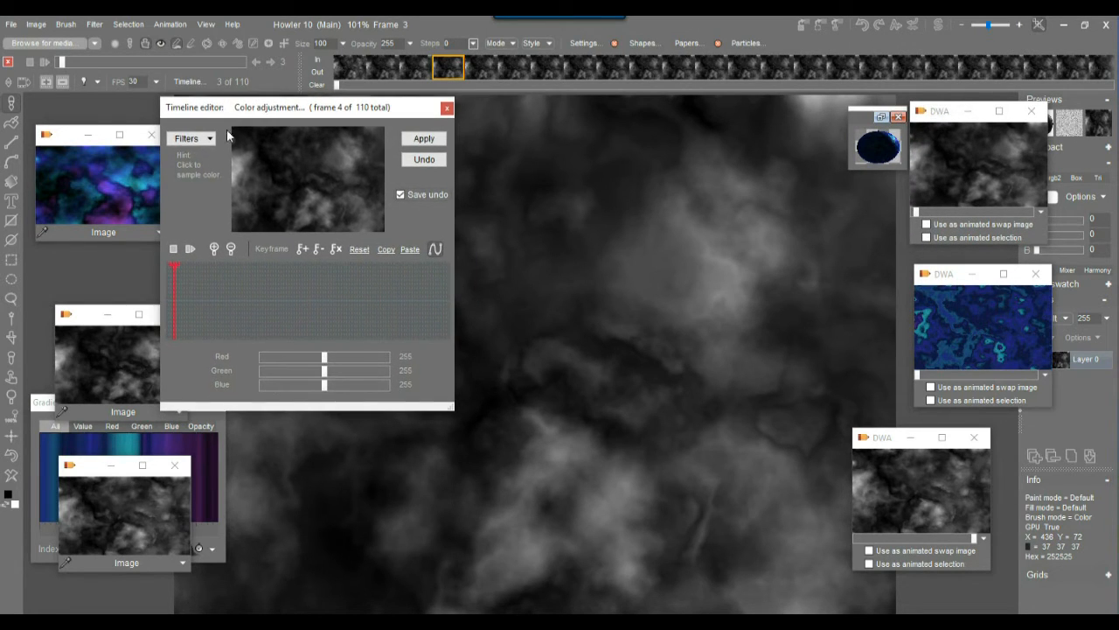
click(204, 142)
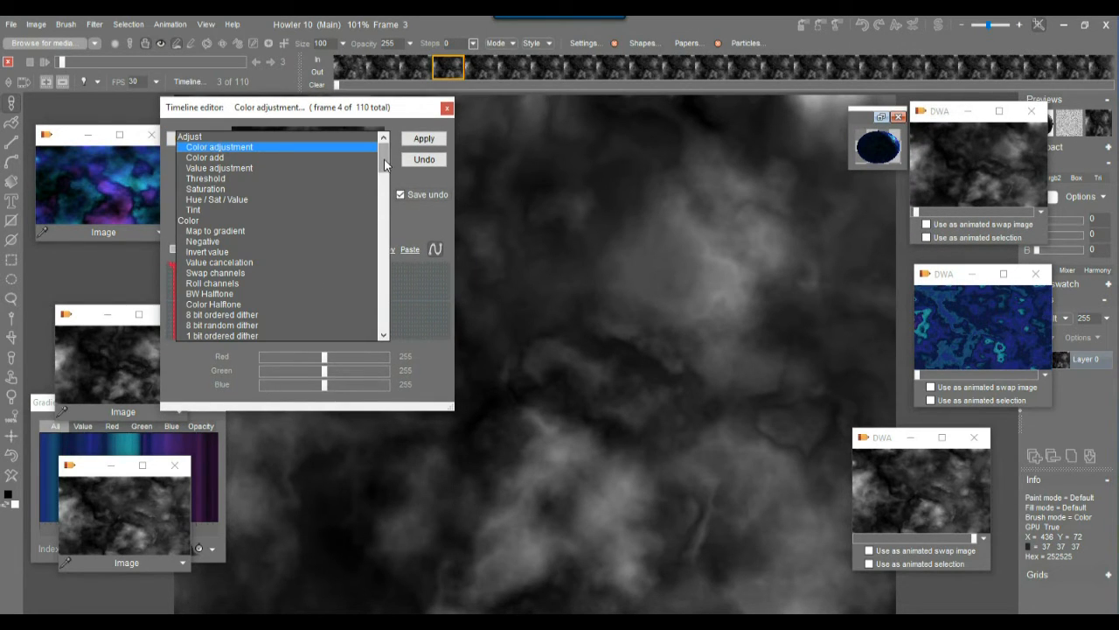
drag(384, 159, 385, 168)
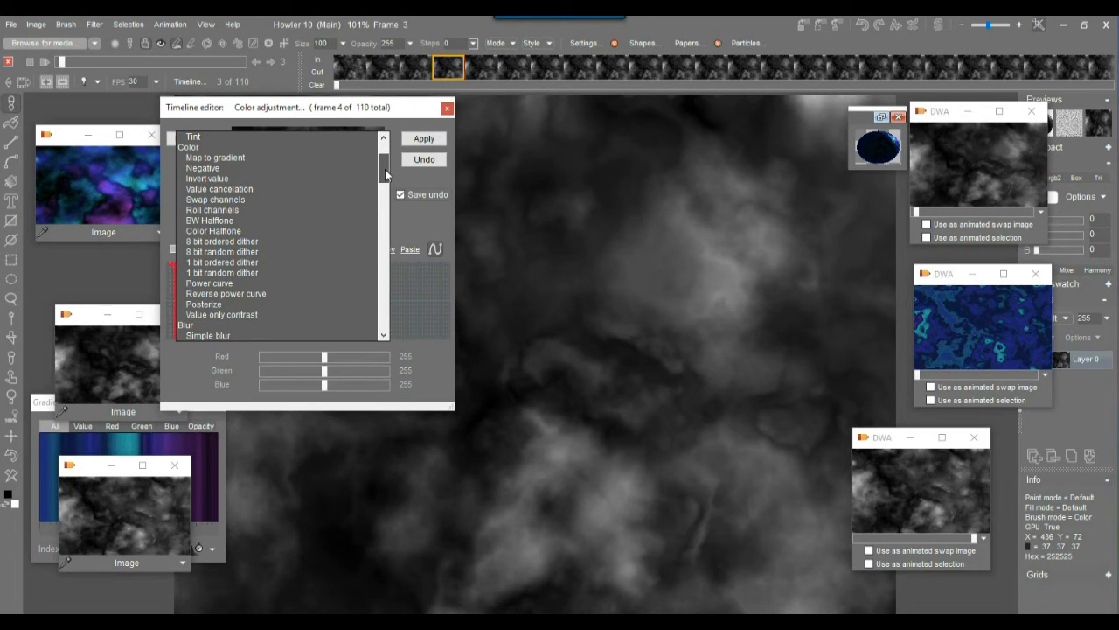
drag(385, 169, 390, 228)
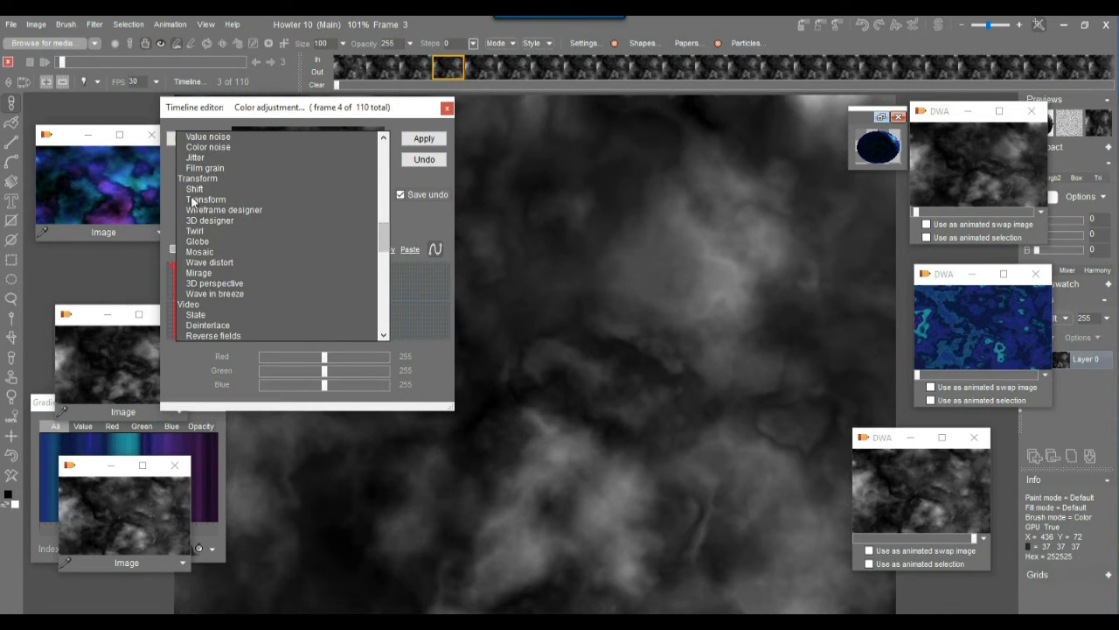
click(204, 200)
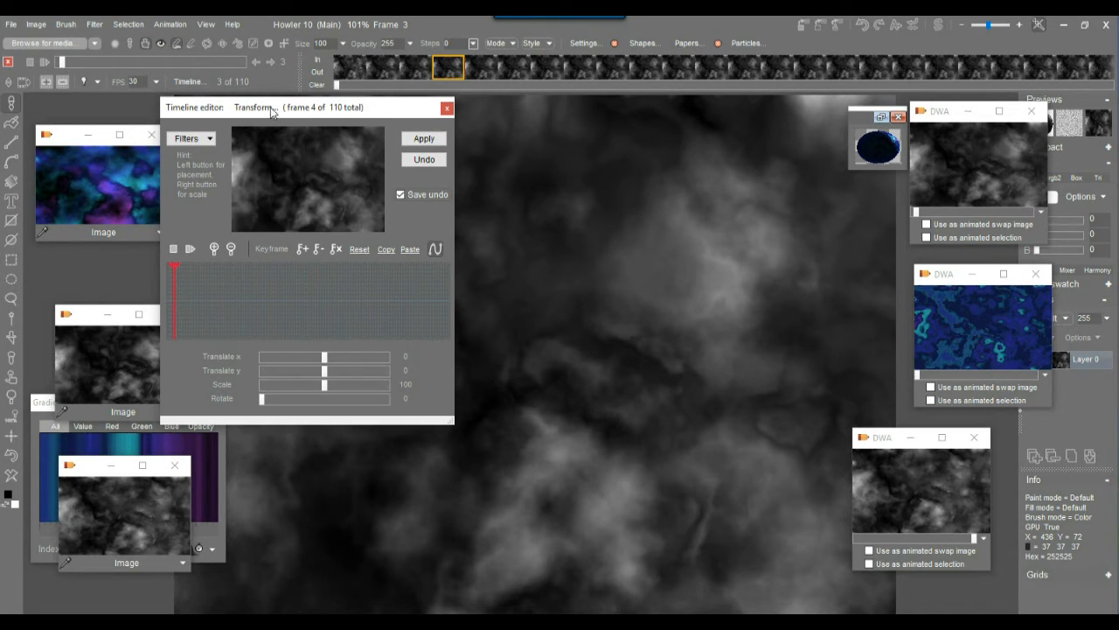
drag(271, 111, 176, 93)
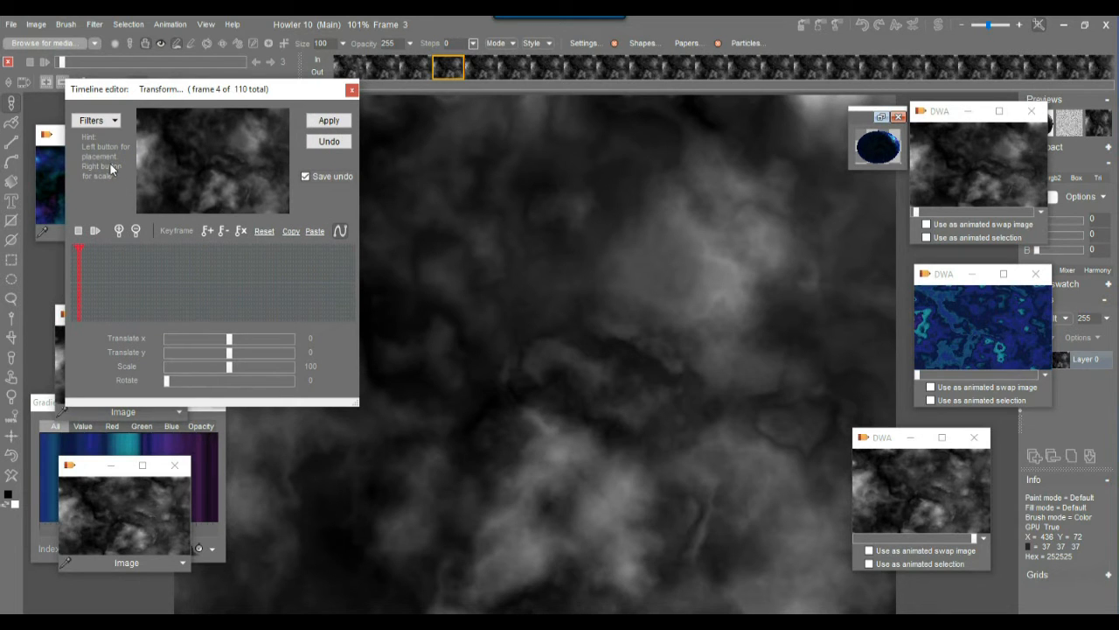
mouse_move(91, 279)
mouse_down()
mouse_move(328, 294)
mouse_move(117, 289)
mouse_move(71, 273)
mouse_up()
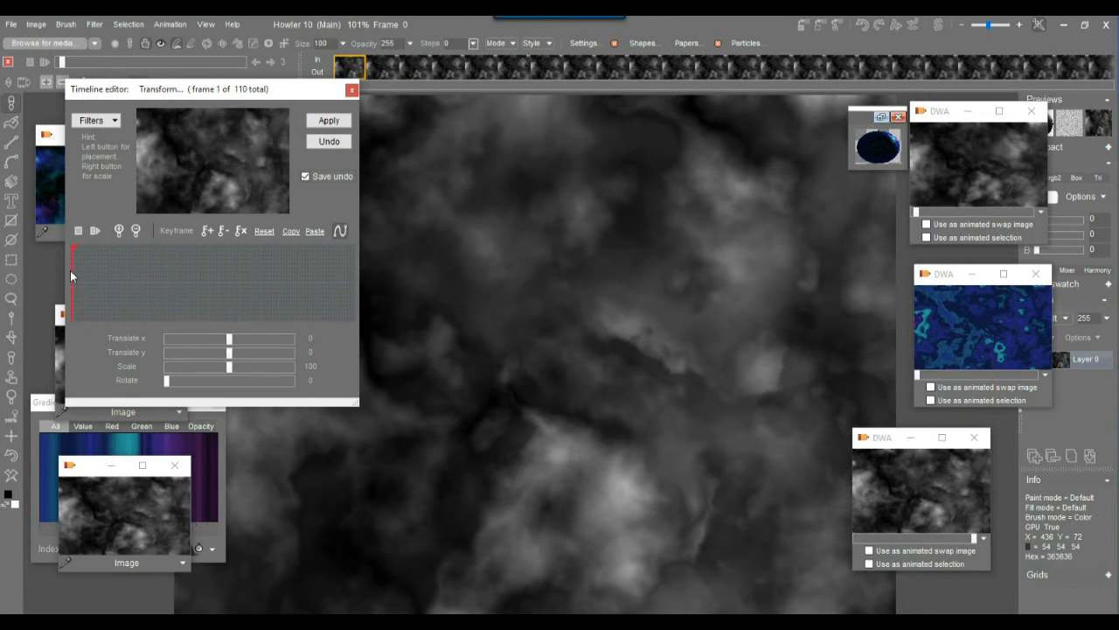
click(206, 231)
Keyframe frame 110 with scale 120, translate x 11 and translate y -11, and apply the Transform to the animation
drag(128, 282, 337, 281)
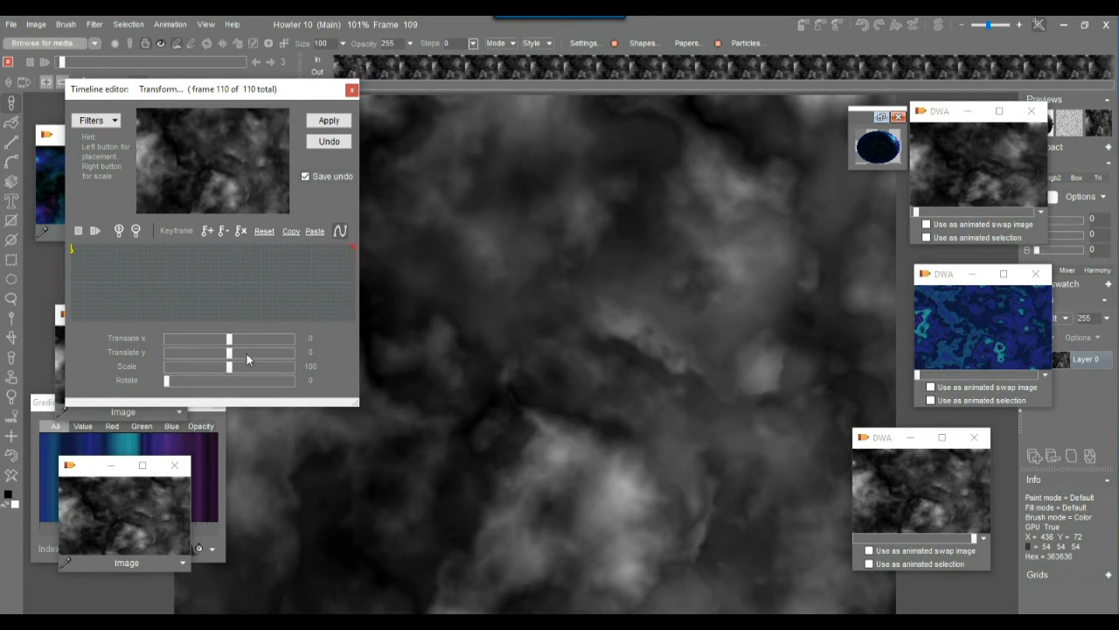
mouse_move(231, 369)
mouse_down()
mouse_move(252, 369)
mouse_move(242, 370)
mouse_up()
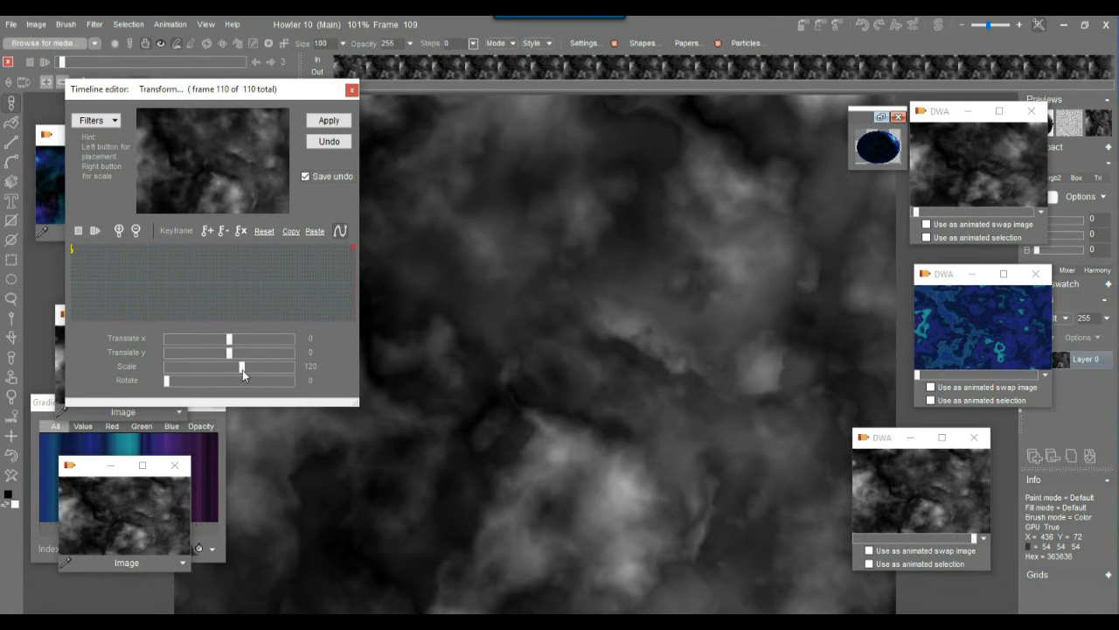
drag(203, 179, 223, 162)
click(206, 230)
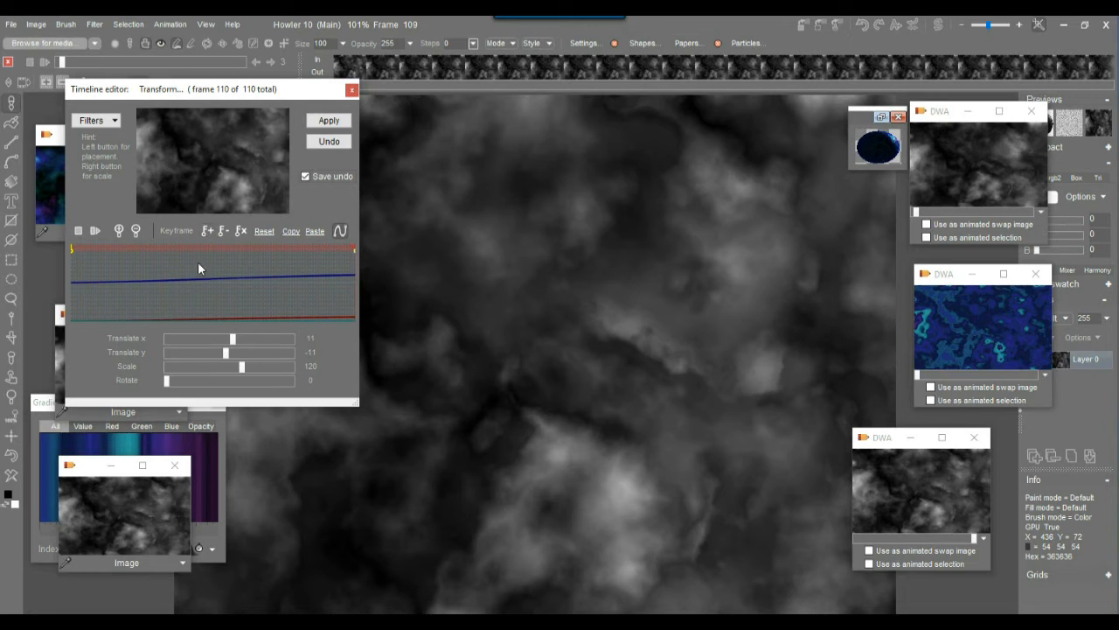
click(328, 123)
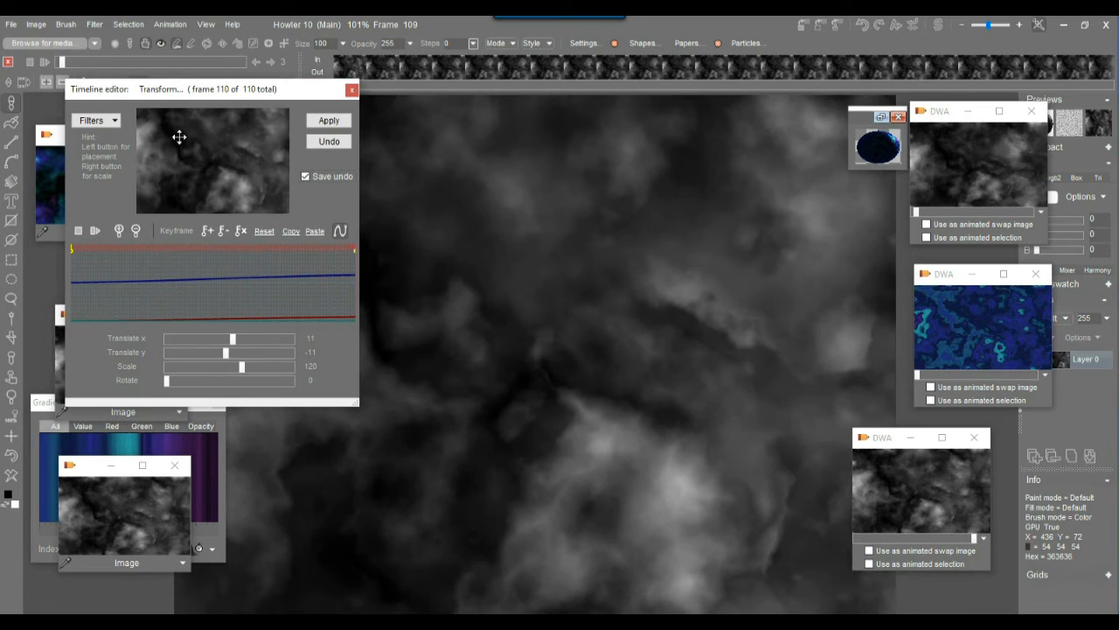
click(350, 90)
Store a copy of the transformed animation as another floating thumbnail, overlapping the earlier stored copy
click(170, 23)
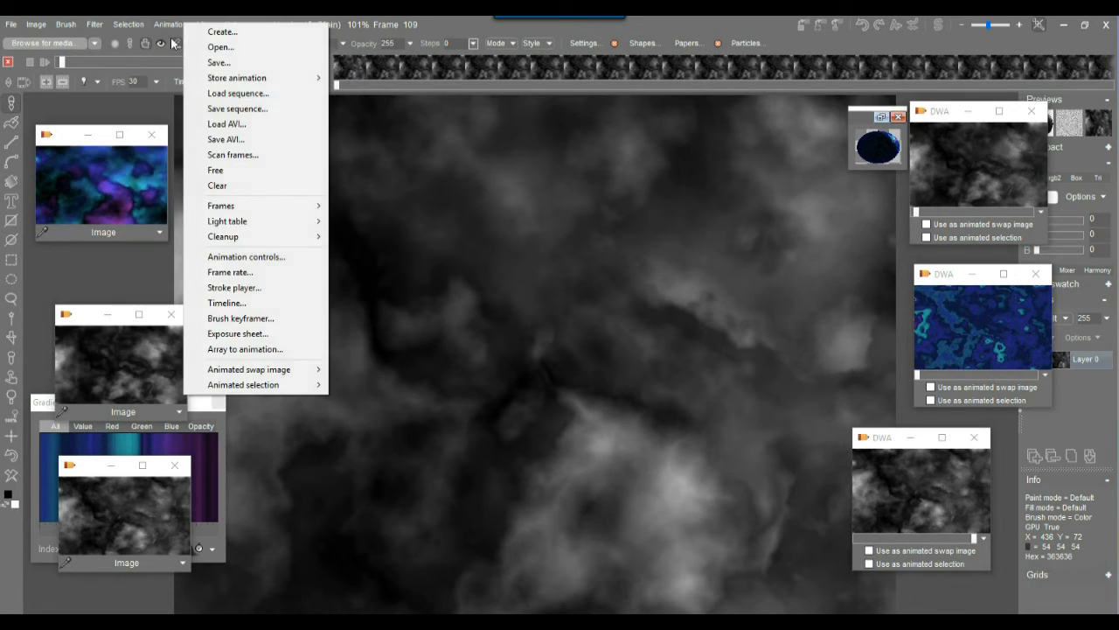
mouse_move(247, 78)
click(368, 94)
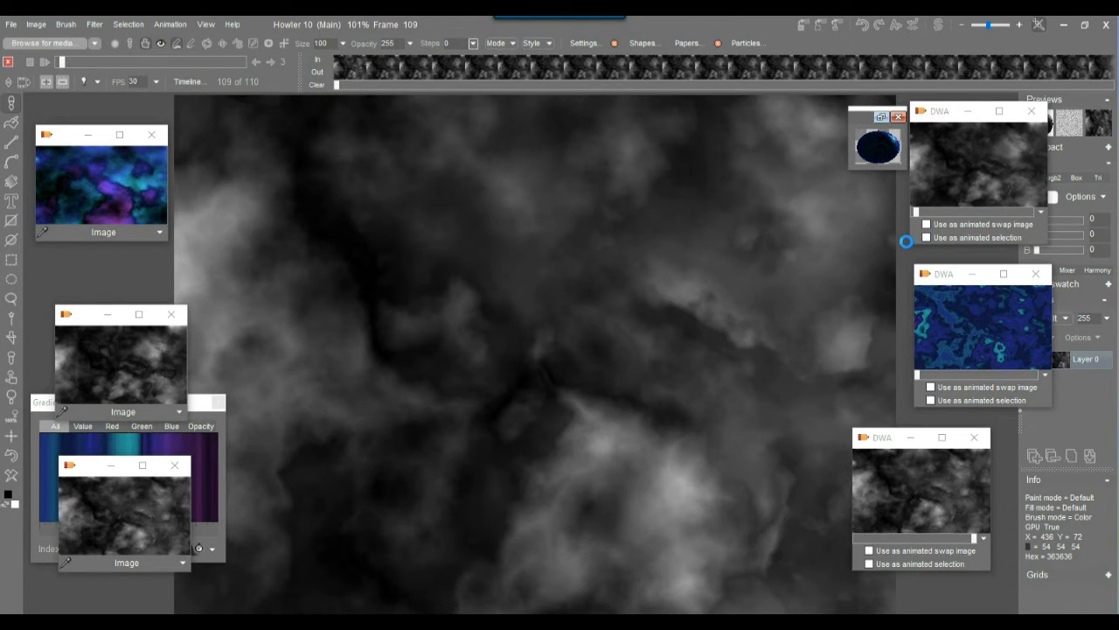
drag(830, 130, 1029, 171)
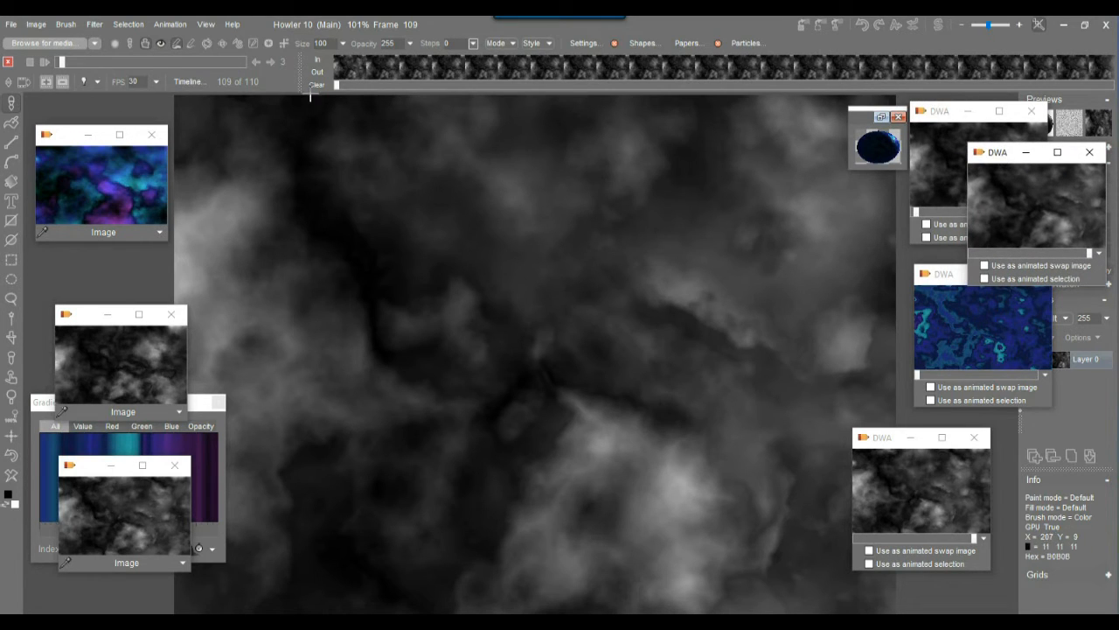
Show the planet brush over the canvas, return to frame 0 and delete the animation's first frame
click(162, 43)
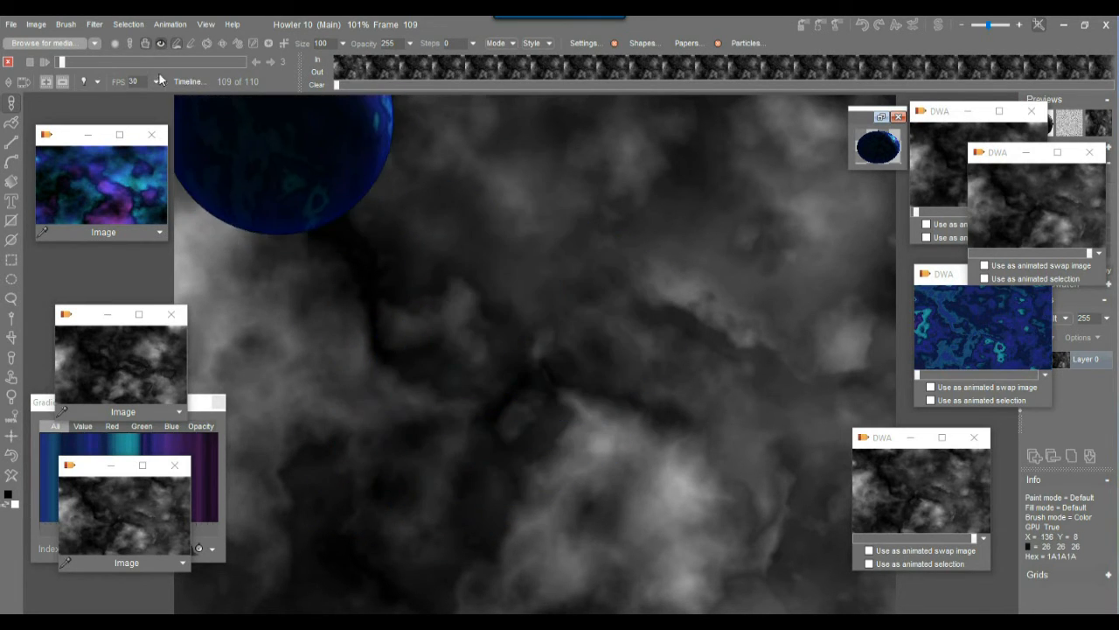
drag(74, 64, 35, 66)
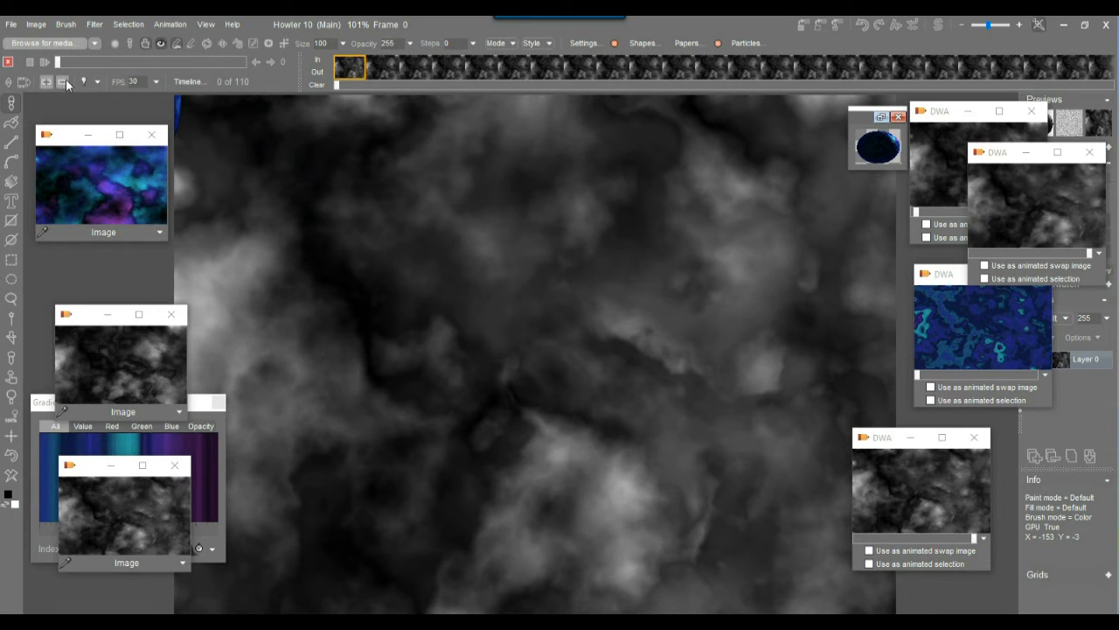
click(64, 81)
mouse_move(61, 63)
mouse_down()
mouse_move(238, 61)
mouse_move(53, 60)
mouse_move(249, 71)
mouse_move(95, 63)
mouse_move(56, 81)
mouse_up()
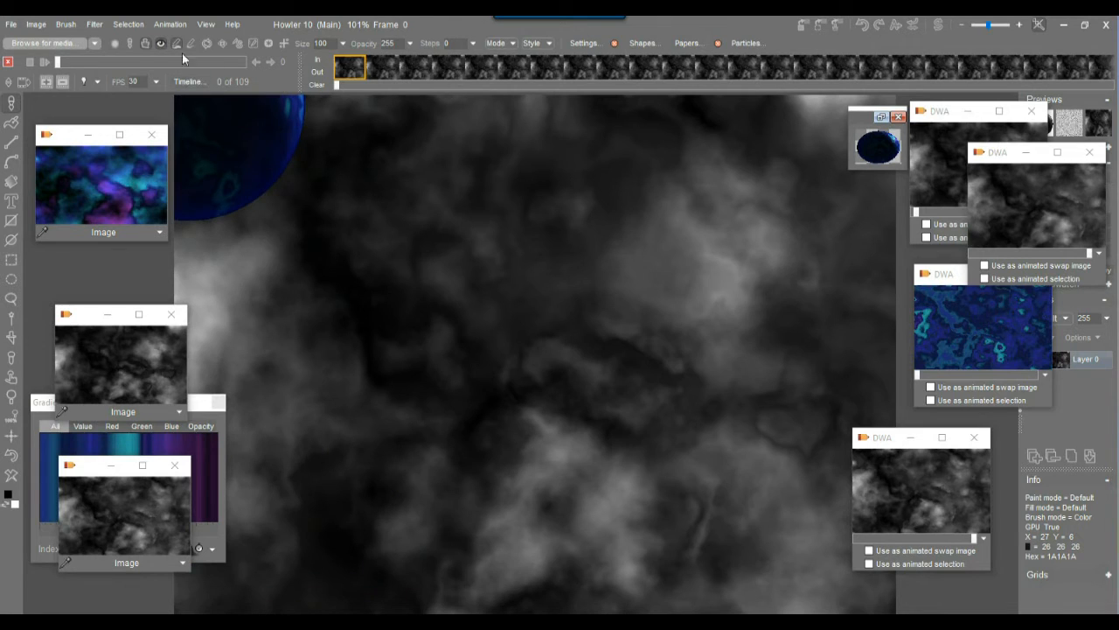
Open the Brush keyframer and enlarge its window to cover most of the canvas
click(169, 24)
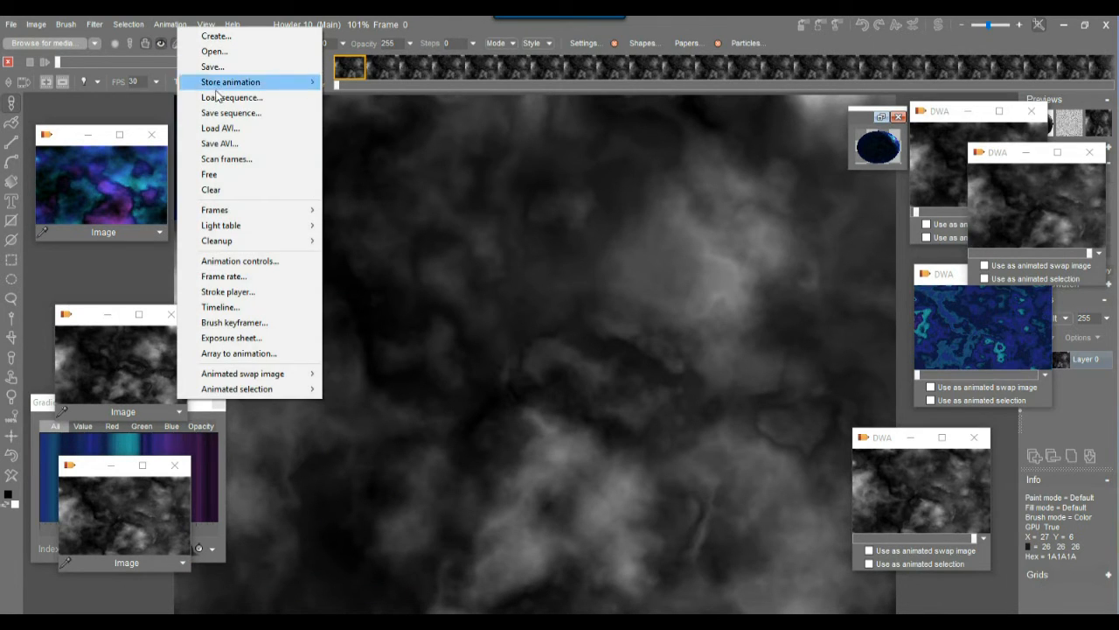
click(258, 323)
mouse_move(472, 188)
mouse_down()
mouse_move(217, 43)
mouse_move(201, 83)
mouse_up()
mouse_move(488, 369)
mouse_down()
mouse_move(923, 574)
mouse_move(925, 597)
mouse_move(835, 608)
mouse_up()
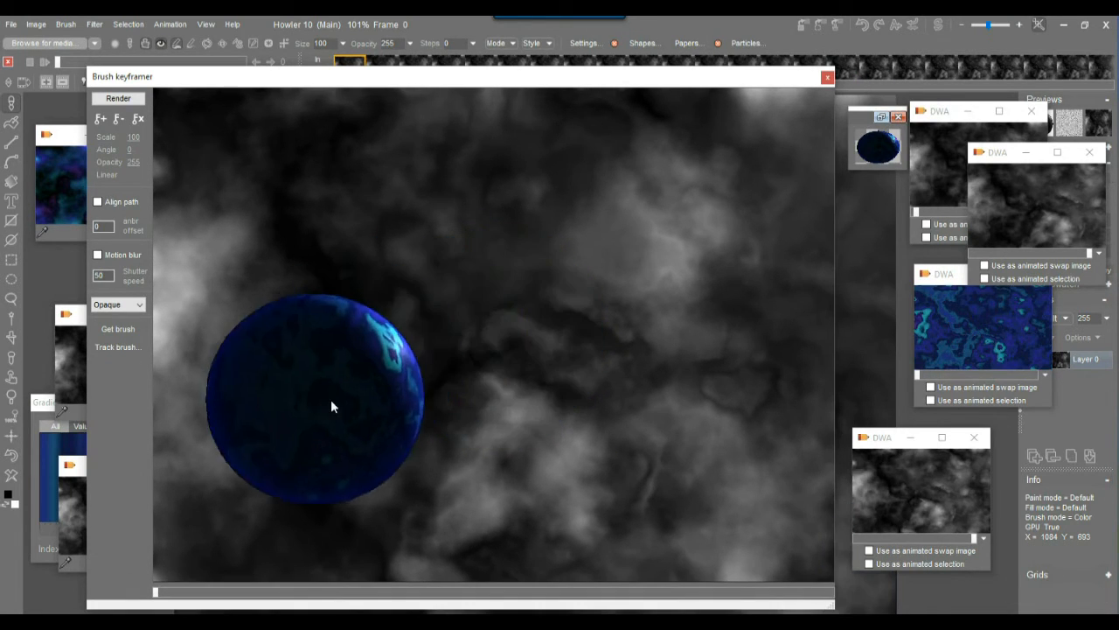
Rotate the planet to an angle of 194 and keyframe it at frame 0 near the scene's upper edge, right of centre
drag(161, 595, 563, 594)
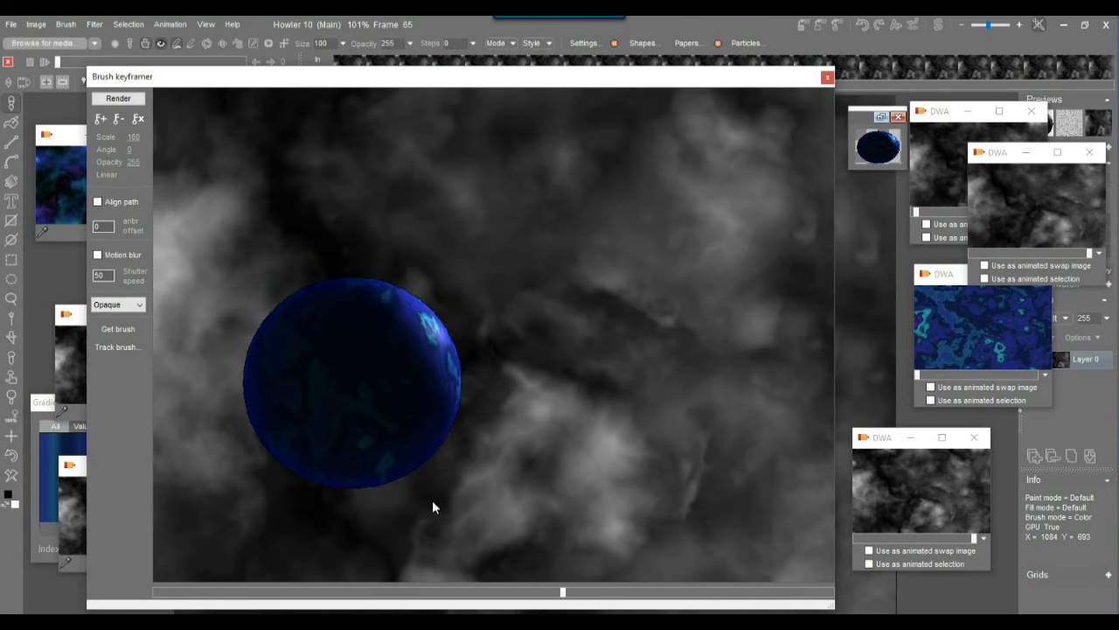
drag(183, 594, 652, 452)
mouse_move(369, 374)
mouse_down()
mouse_move(621, 277)
mouse_move(502, 333)
mouse_up()
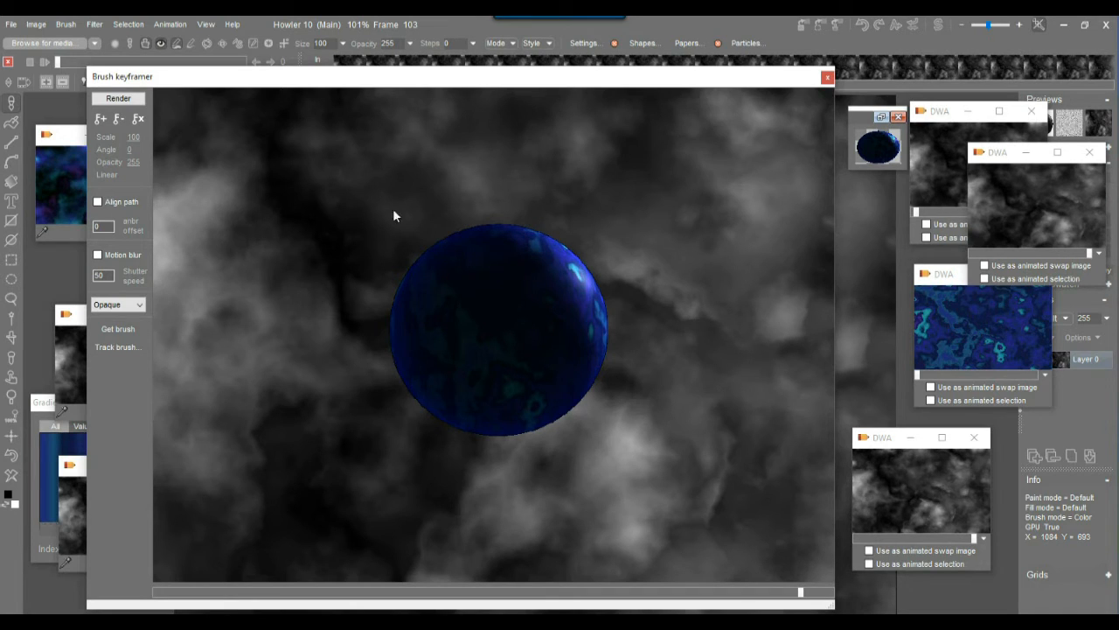
drag(136, 151, 265, 179)
drag(505, 337, 622, 264)
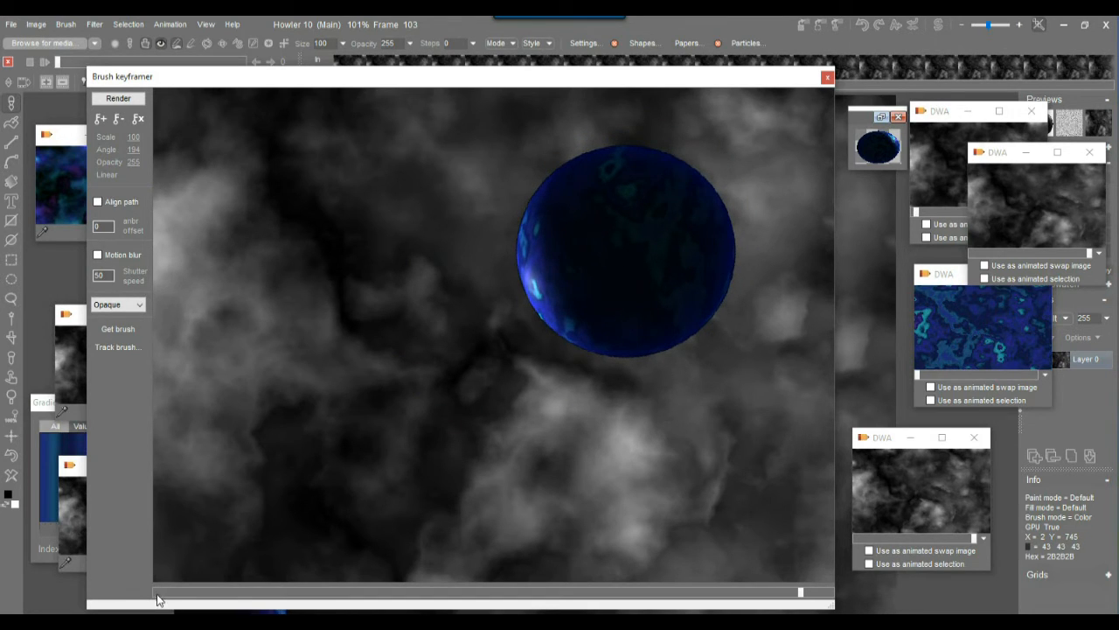
click(156, 593)
mouse_move(635, 255)
mouse_down()
mouse_move(642, 237)
mouse_move(585, 187)
mouse_move(588, 167)
mouse_move(592, 182)
mouse_up()
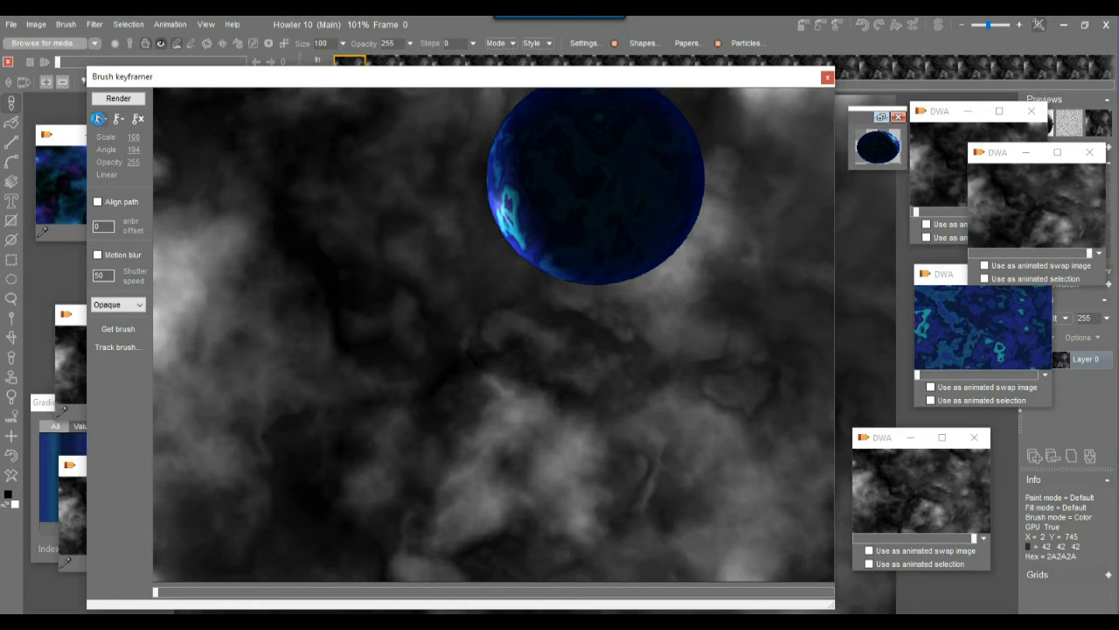
At frame 108, move the planet toward the scene's upper-right corner, set its scale to 169 and add a keyframe
drag(178, 592, 944, 605)
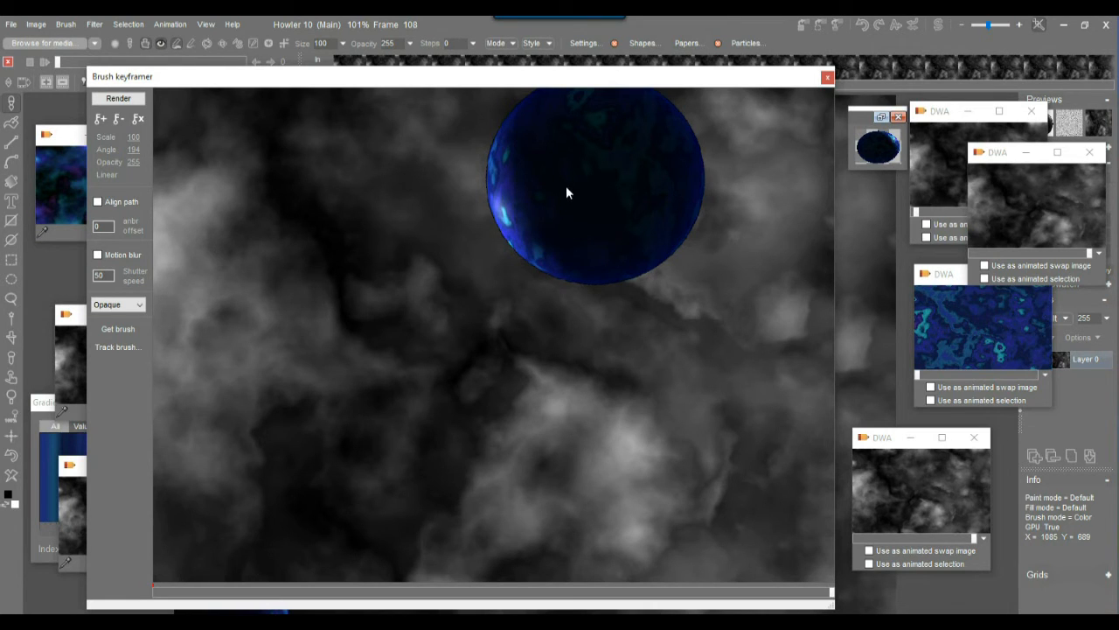
mouse_move(551, 202)
mouse_down()
mouse_move(717, 130)
mouse_move(770, 90)
mouse_up()
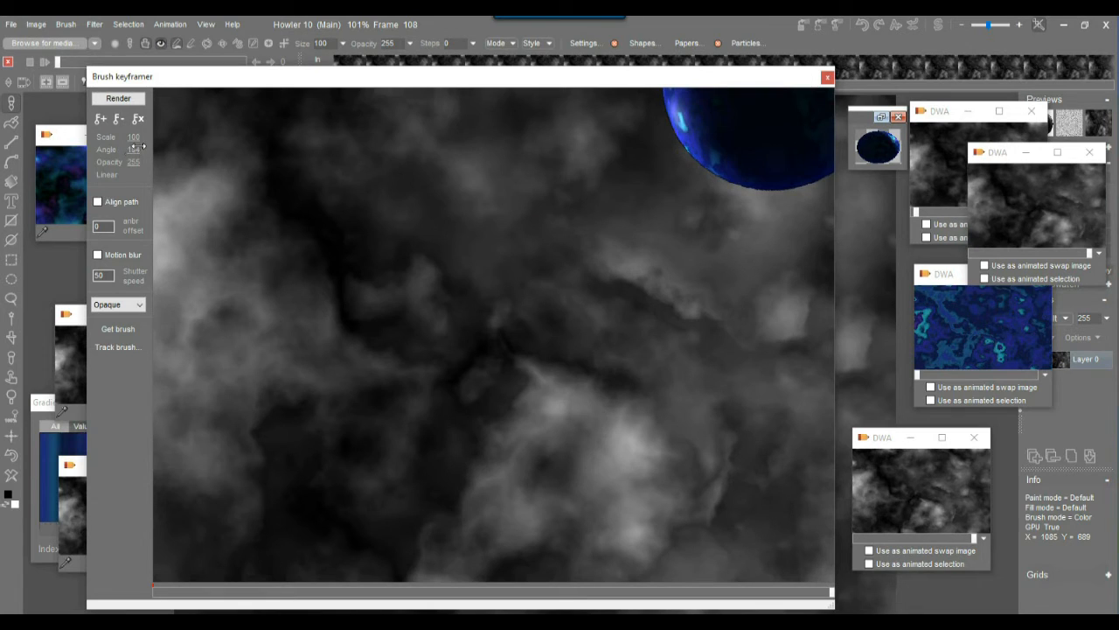
drag(136, 140, 157, 142)
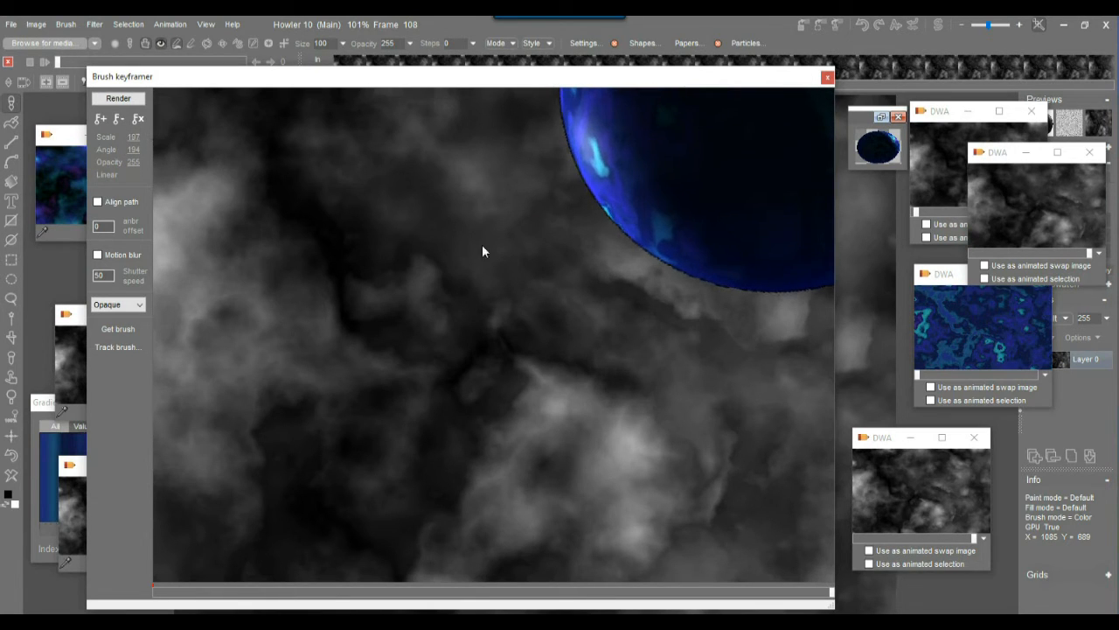
mouse_move(682, 181)
mouse_down()
mouse_move(738, 242)
mouse_move(752, 160)
mouse_up()
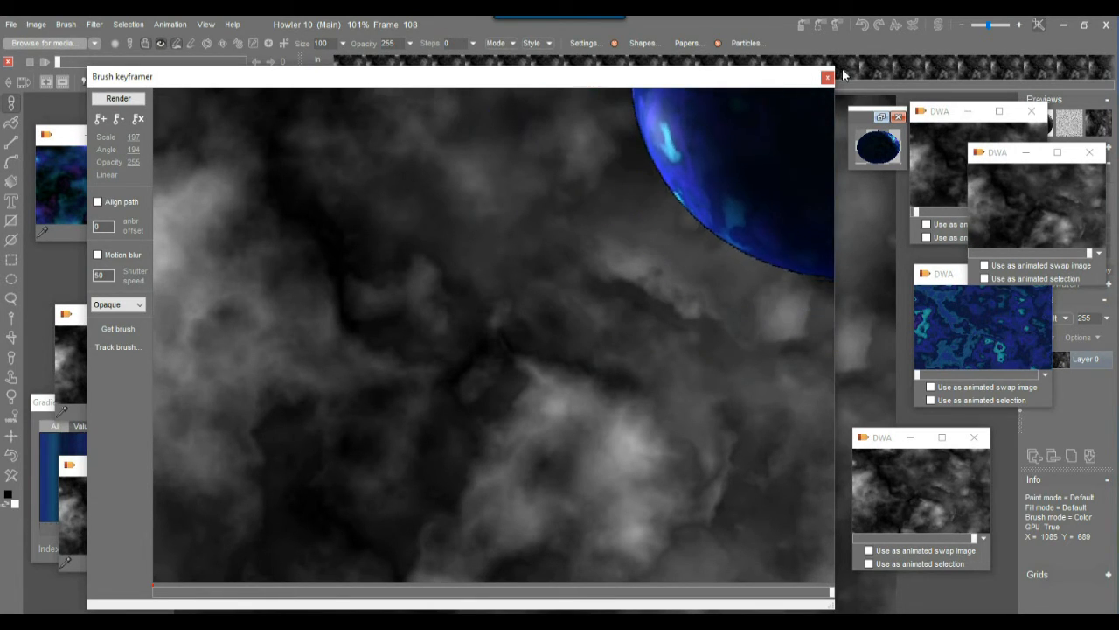
drag(830, 62, 788, 62)
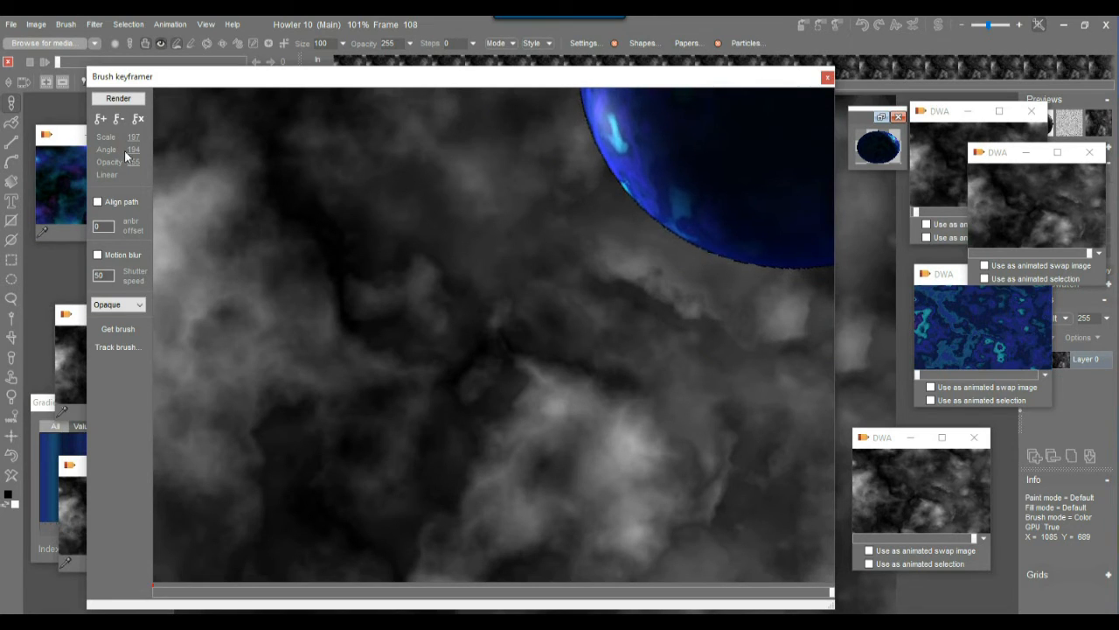
drag(133, 138, 126, 140)
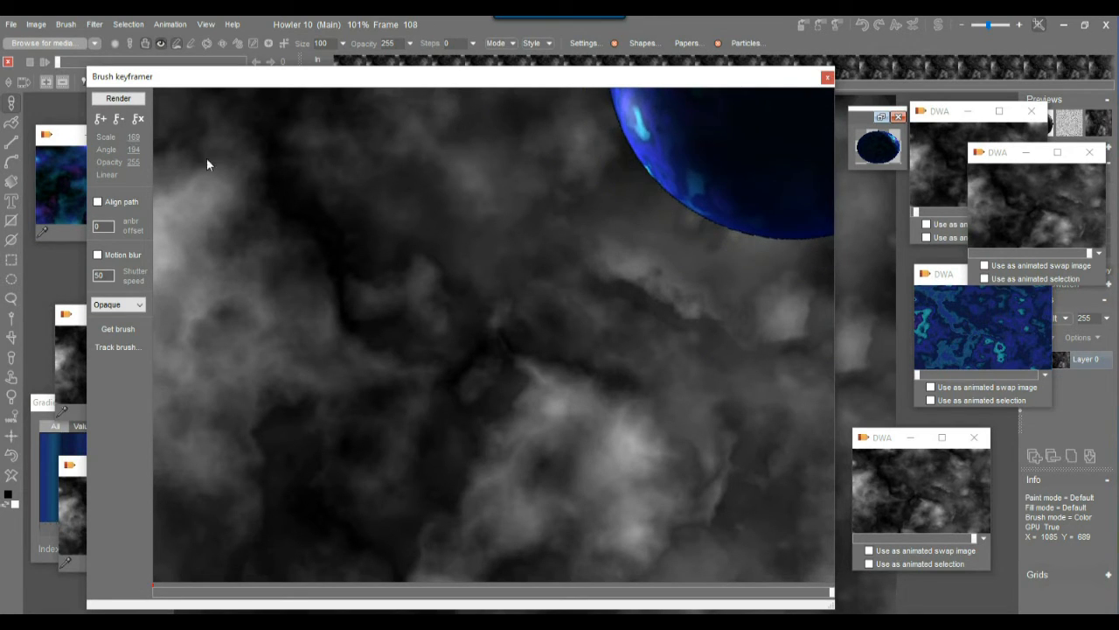
mouse_move(728, 148)
mouse_down()
mouse_move(692, 149)
mouse_move(705, 126)
mouse_up()
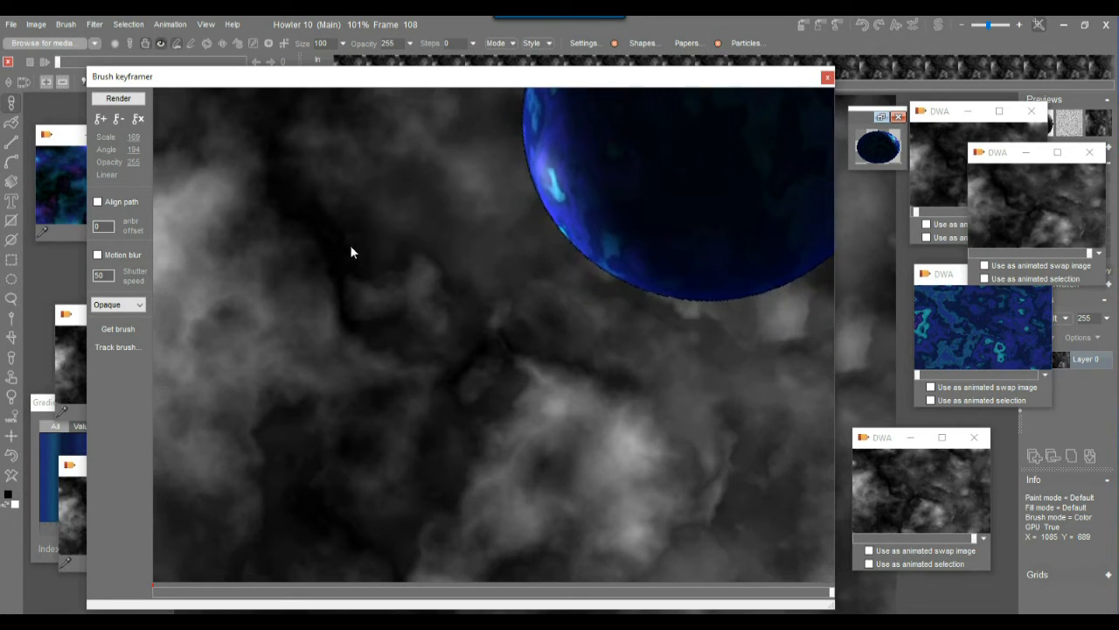
click(100, 119)
Preview the planet's motion between the two keyframes, ending back at frame 0
mouse_move(160, 597)
mouse_down()
mouse_move(872, 593)
mouse_move(108, 600)
mouse_up()
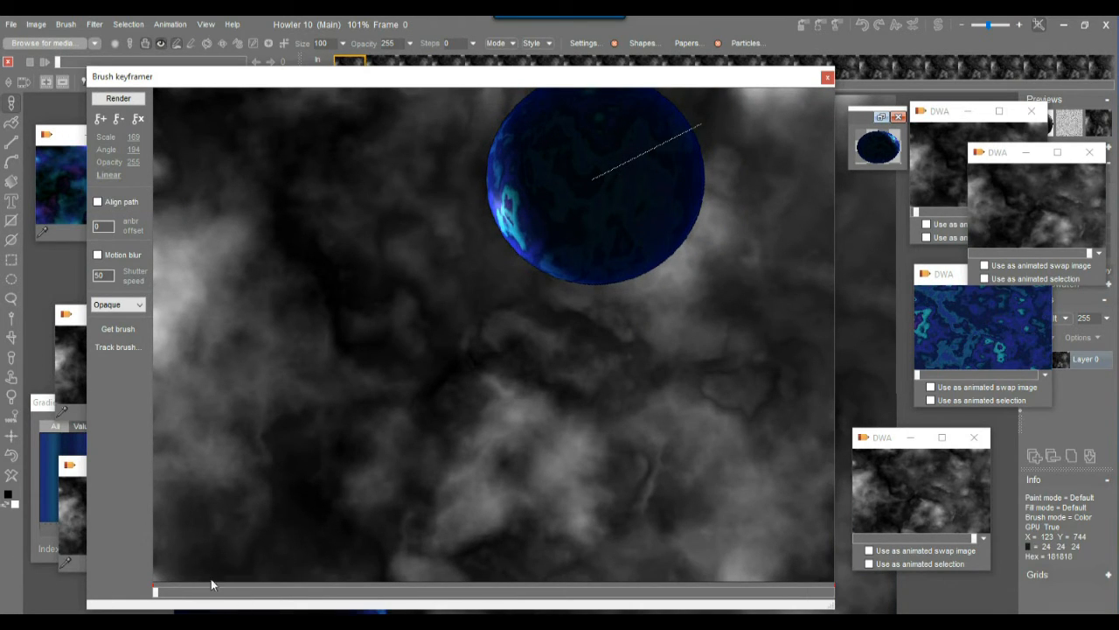
click(248, 592)
drag(247, 592, 155, 592)
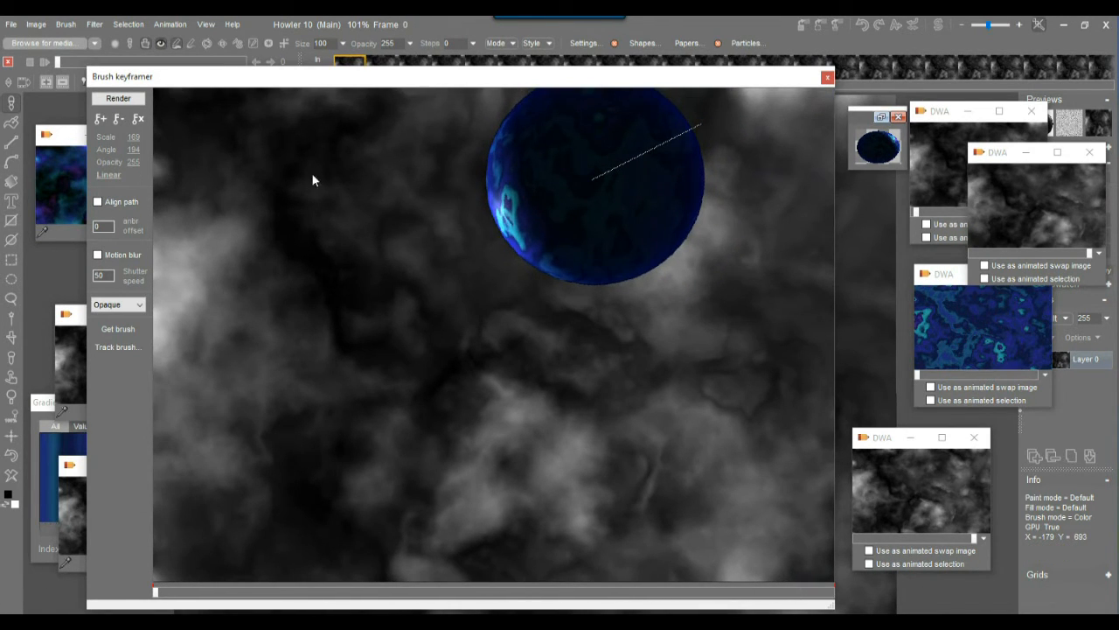
Try the Screen and Xor blend modes on the planet and restore Opaque
click(128, 305)
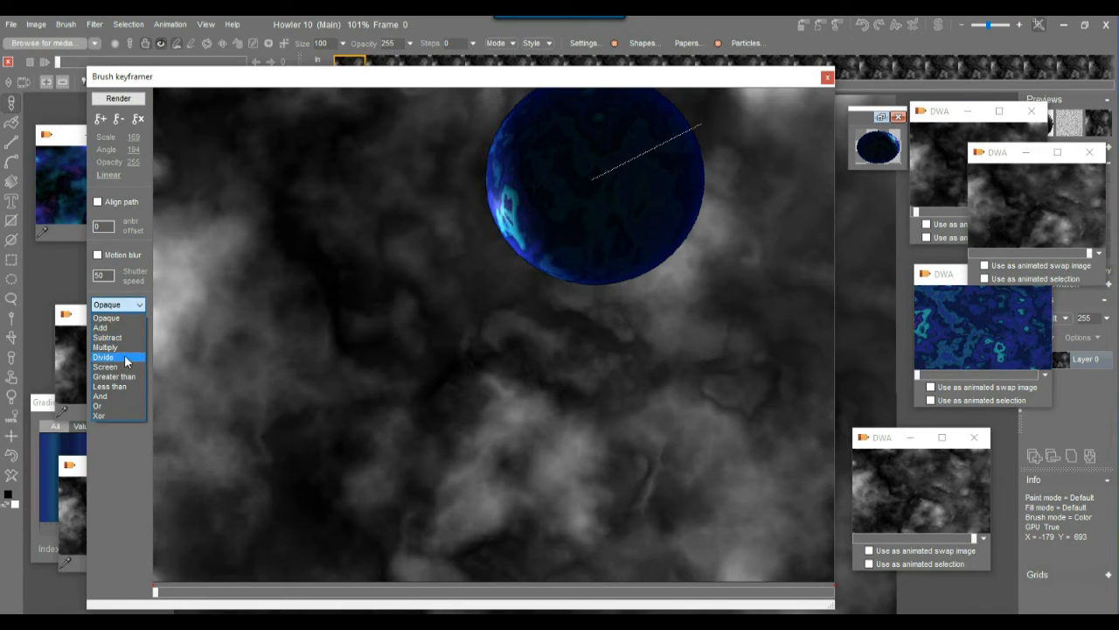
click(123, 366)
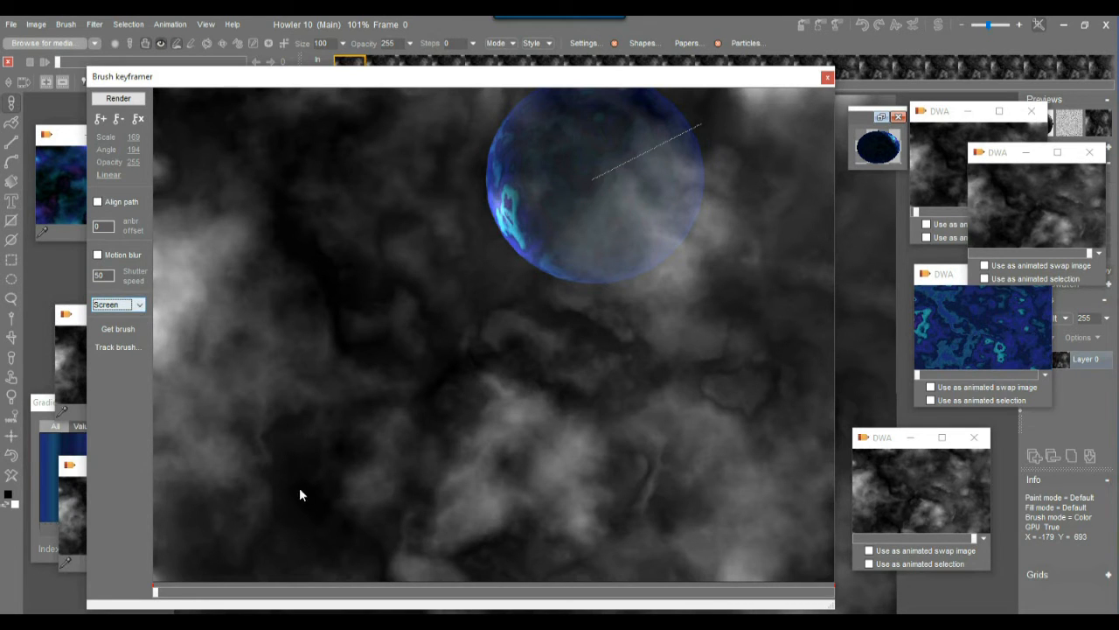
mouse_move(157, 592)
mouse_down()
mouse_move(622, 587)
mouse_move(152, 592)
mouse_up()
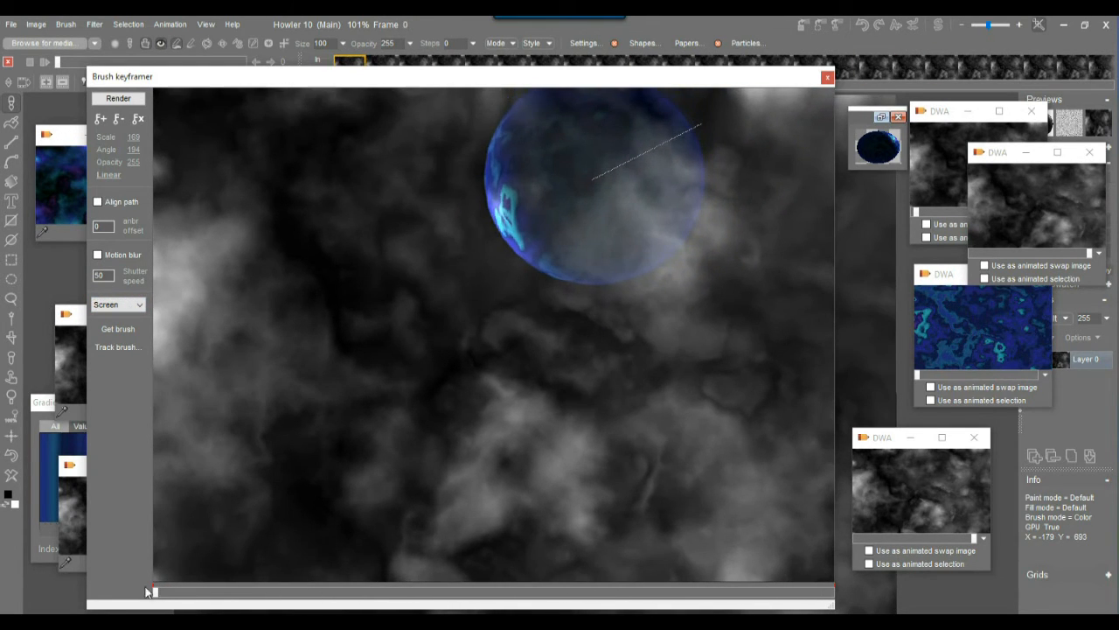
click(121, 305)
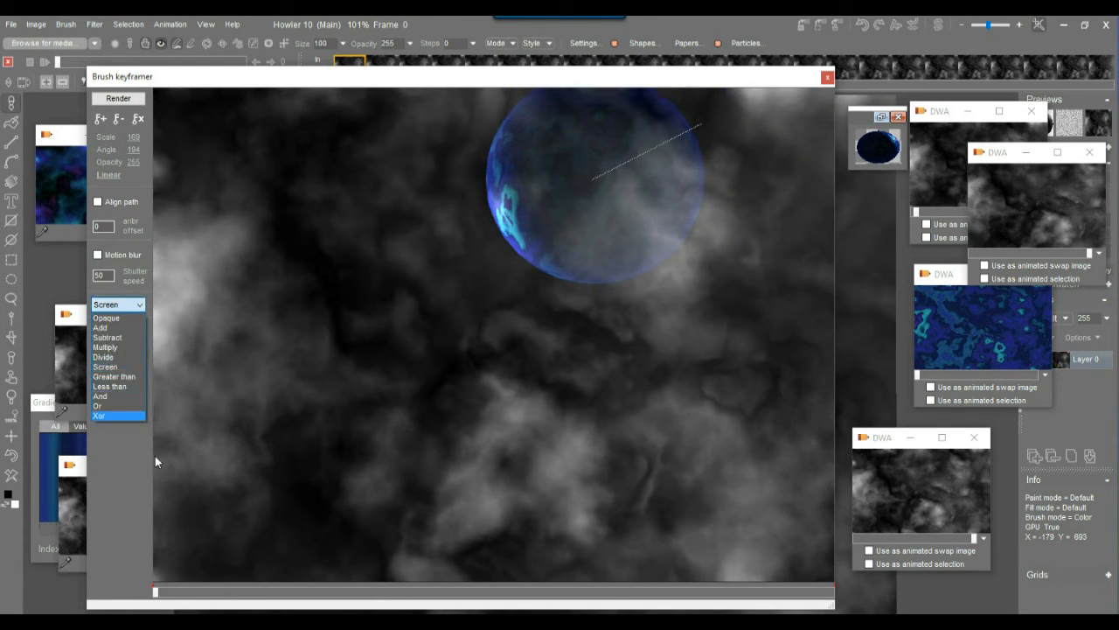
click(112, 415)
click(128, 305)
click(118, 317)
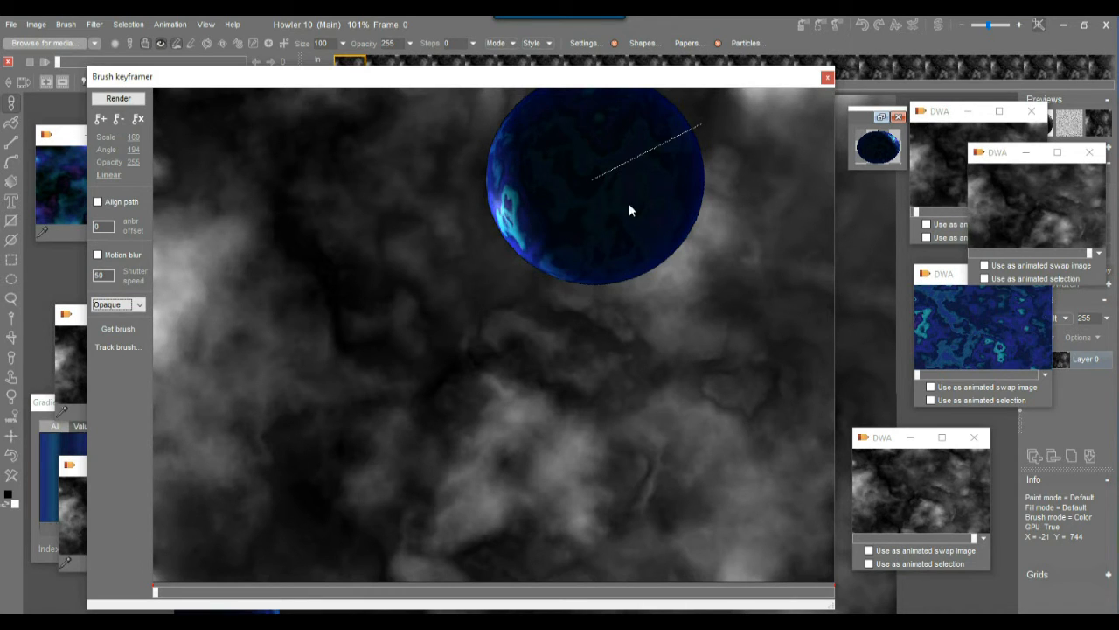
Expand the stored planet brush's settings and shift its hue to 97
mouse_move(403, 81)
mouse_down()
mouse_move(726, 52)
mouse_move(346, 78)
mouse_move(356, 70)
mouse_up()
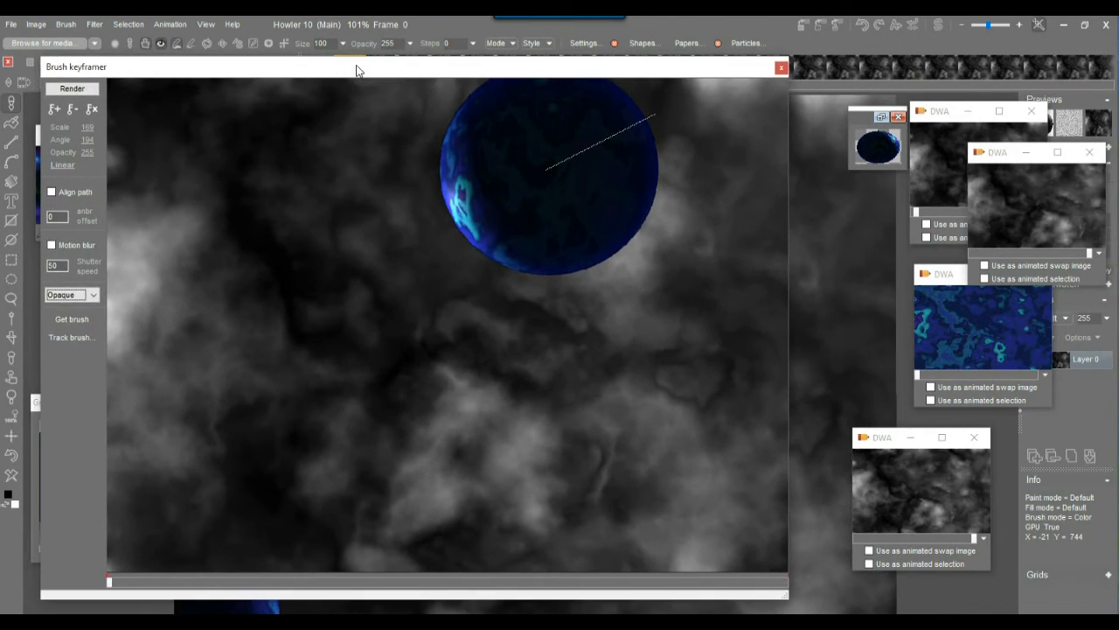
click(882, 117)
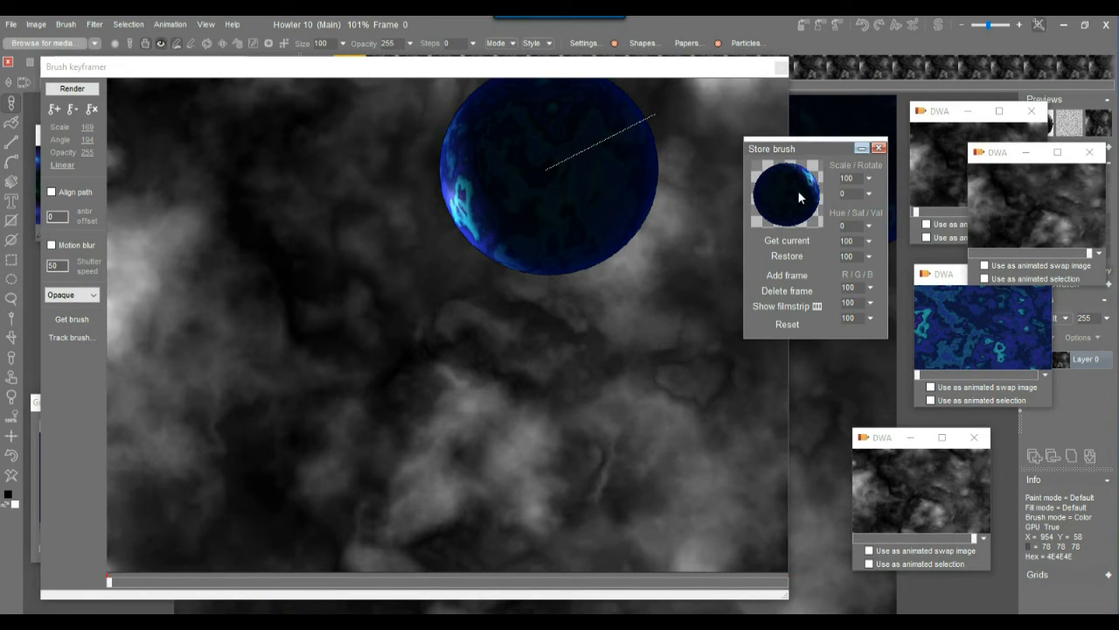
click(870, 225)
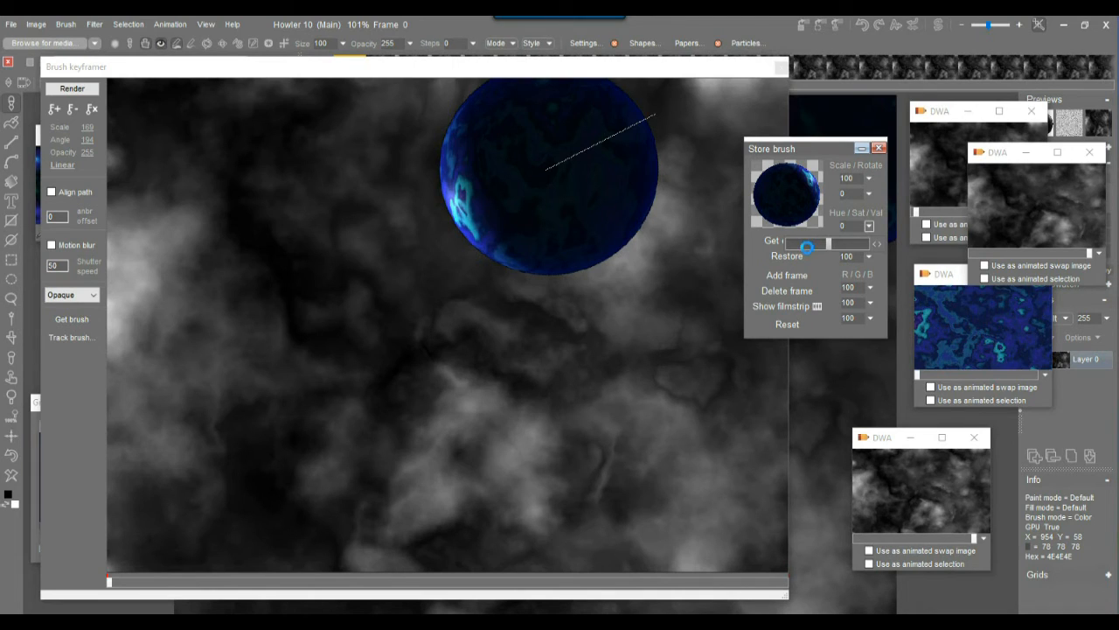
drag(806, 246, 832, 253)
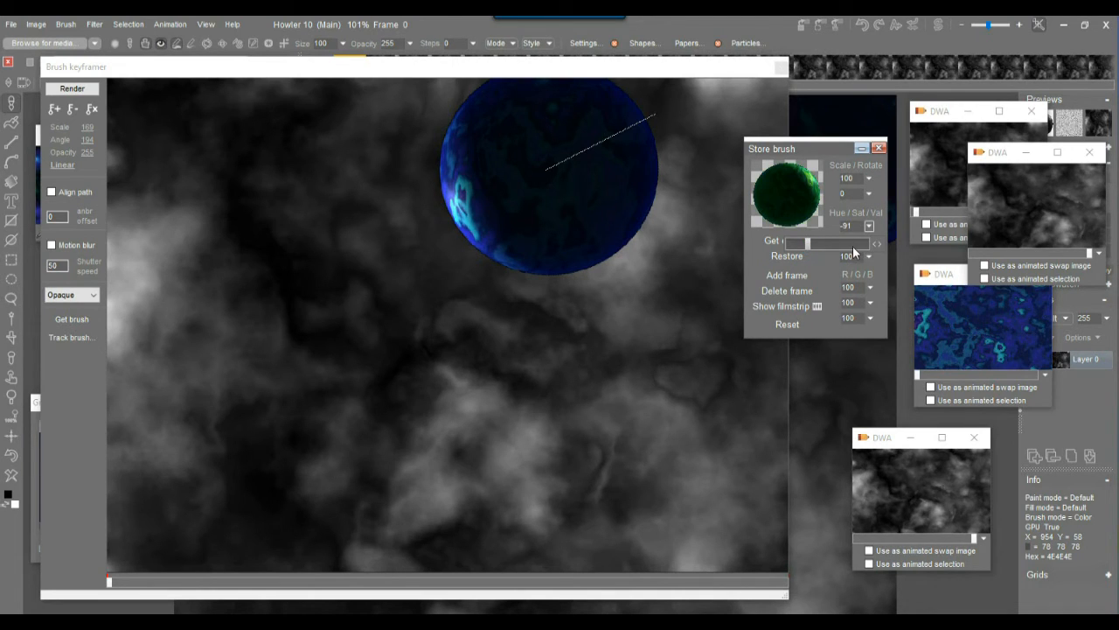
click(847, 243)
click(879, 226)
Set the stored planet brush's saturation to 59 and its value to 143
click(868, 241)
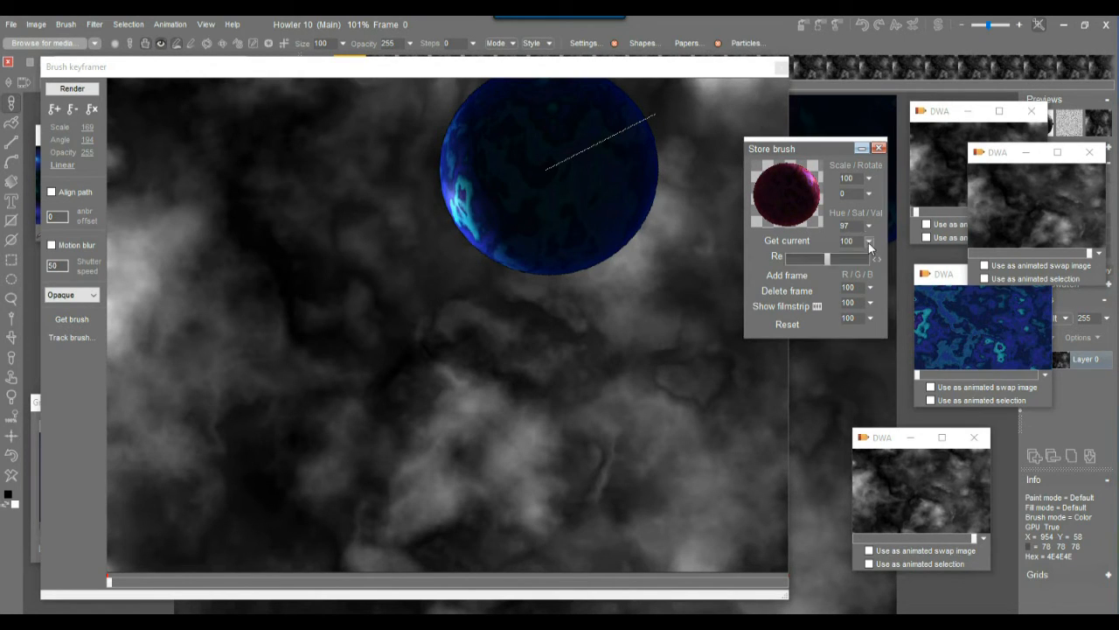
click(811, 257)
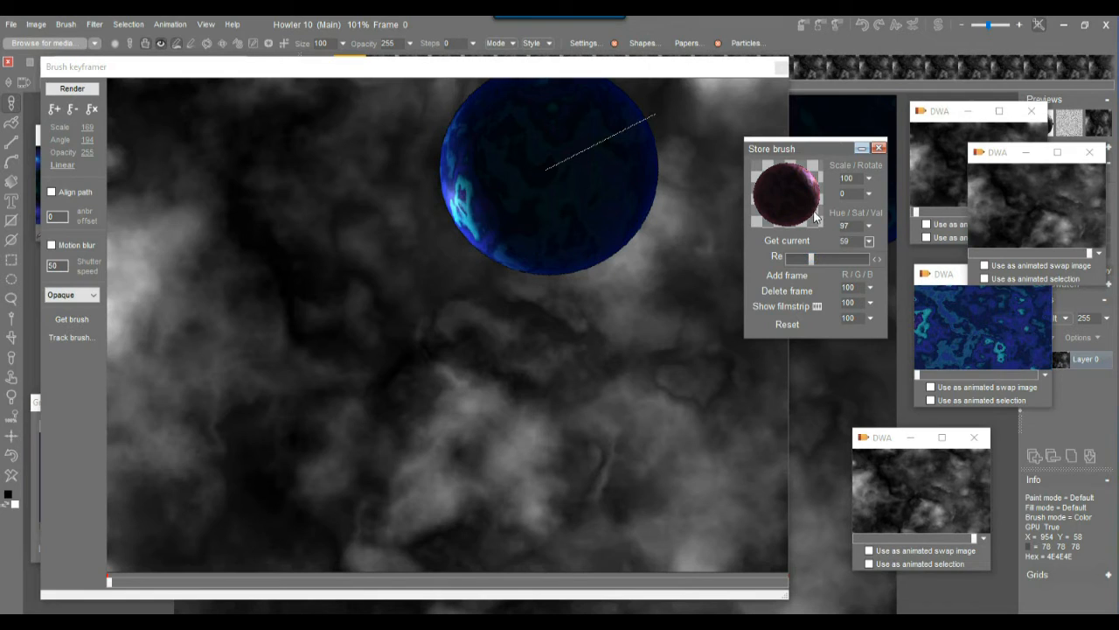
click(882, 240)
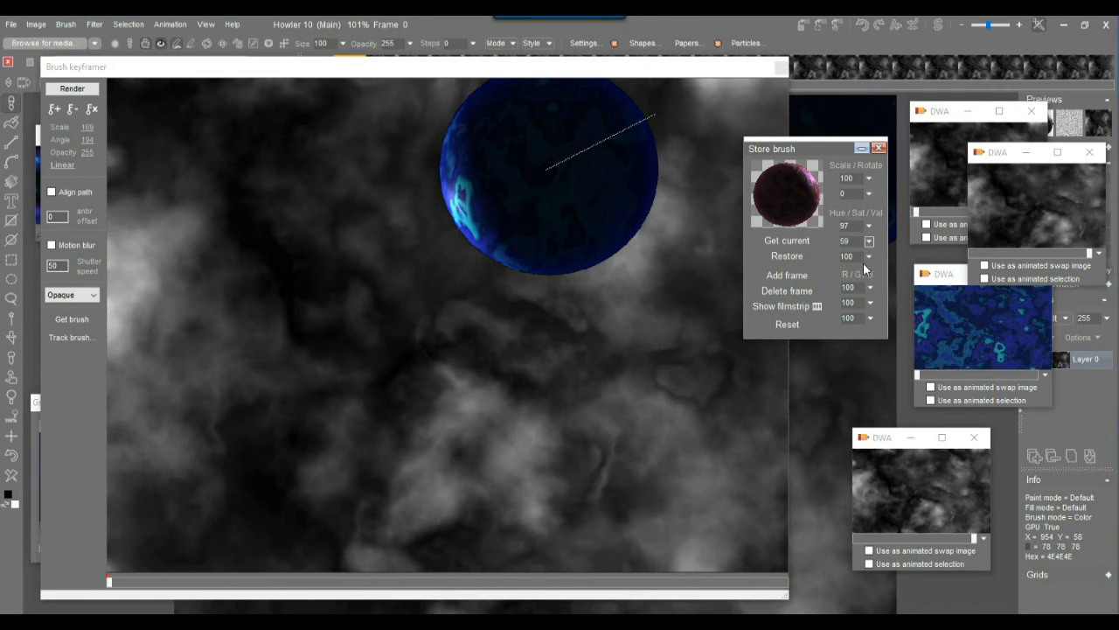
click(868, 257)
click(846, 277)
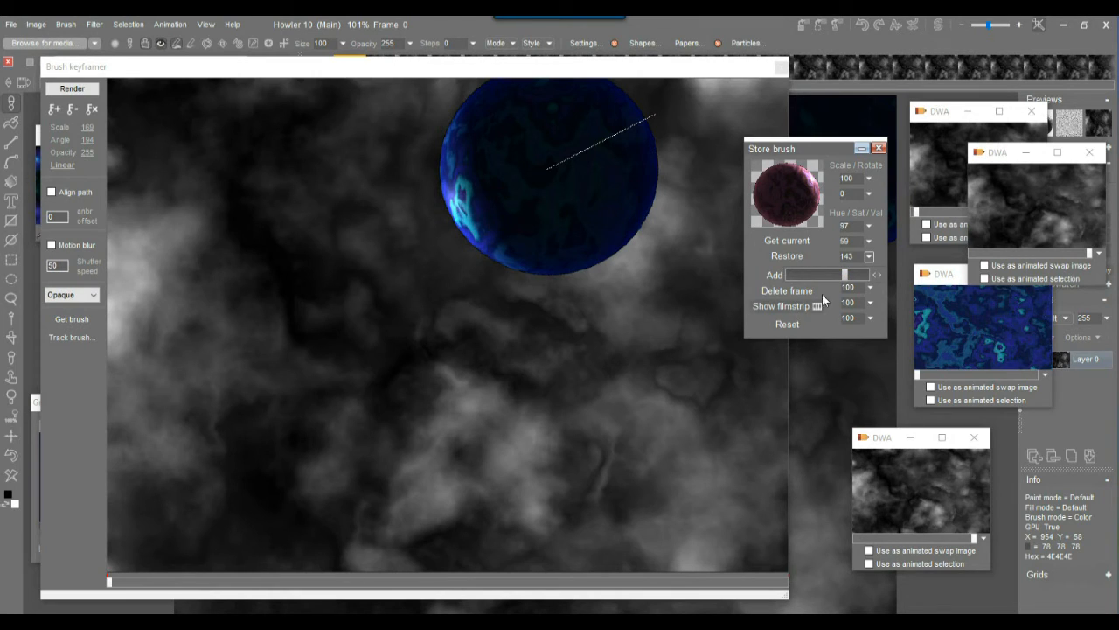
Load the recoloured planet brush into the Brush keyframer and preview its motion over the clouds
mouse_move(828, 146)
mouse_down()
mouse_move(899, 199)
mouse_move(949, 185)
mouse_up()
click(75, 320)
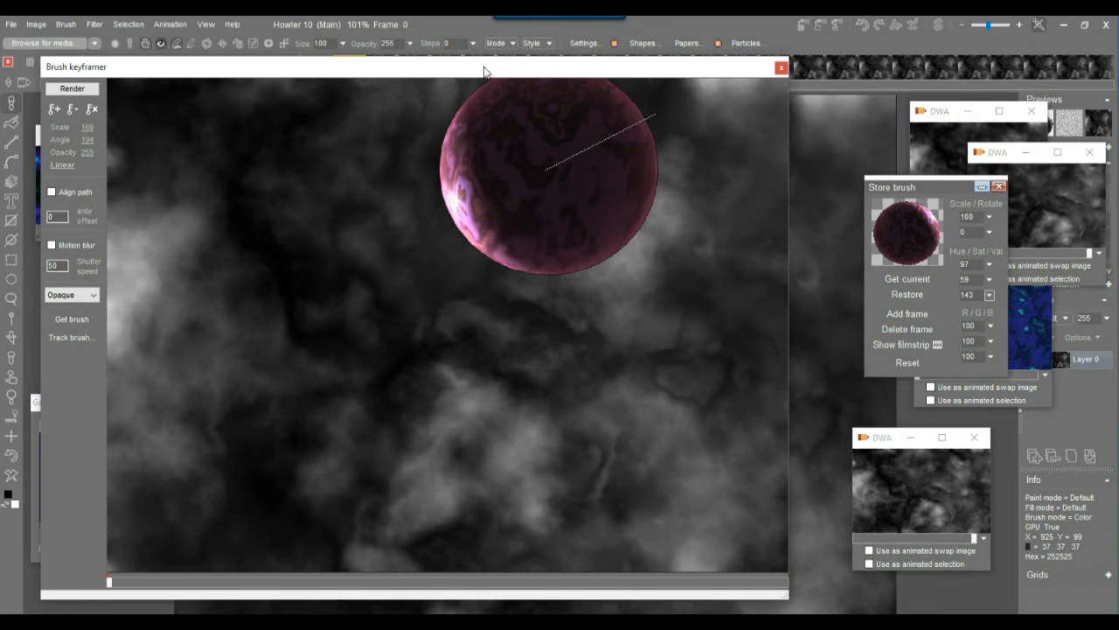
mouse_move(341, 73)
mouse_down()
mouse_move(420, 68)
mouse_move(381, 72)
mouse_up()
drag(162, 583, 0, 575)
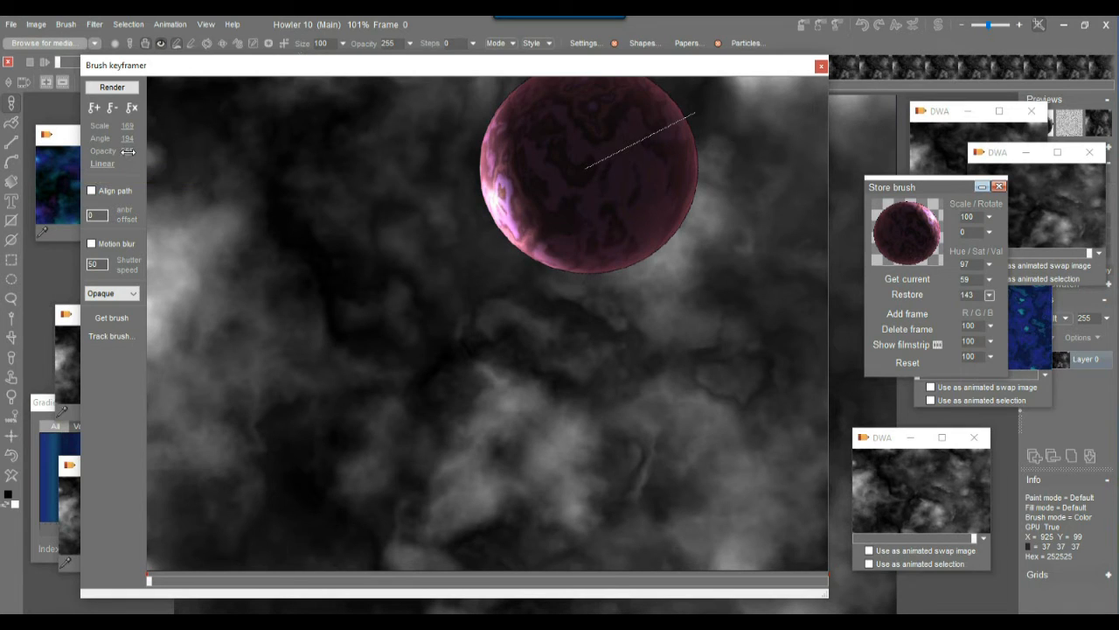
mouse_move(125, 150)
mouse_down()
mouse_move(99, 156)
mouse_move(182, 156)
mouse_up()
Open the Animated brush Timeline editor for the planet brush and enlarge its window to show all the controls
drag(835, 138, 836, 138)
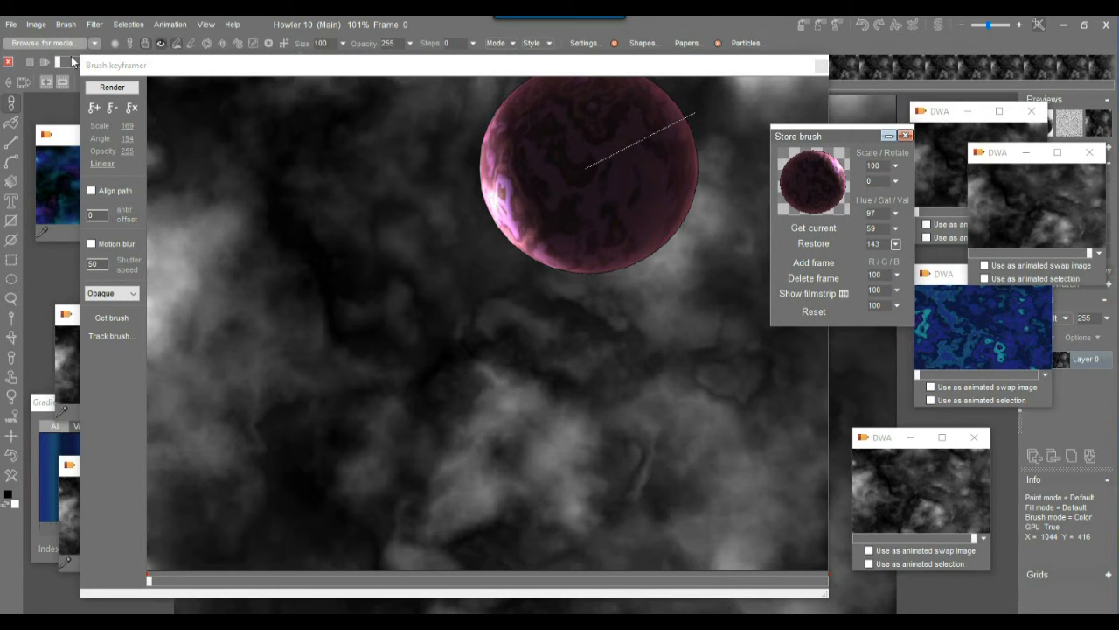
click(67, 25)
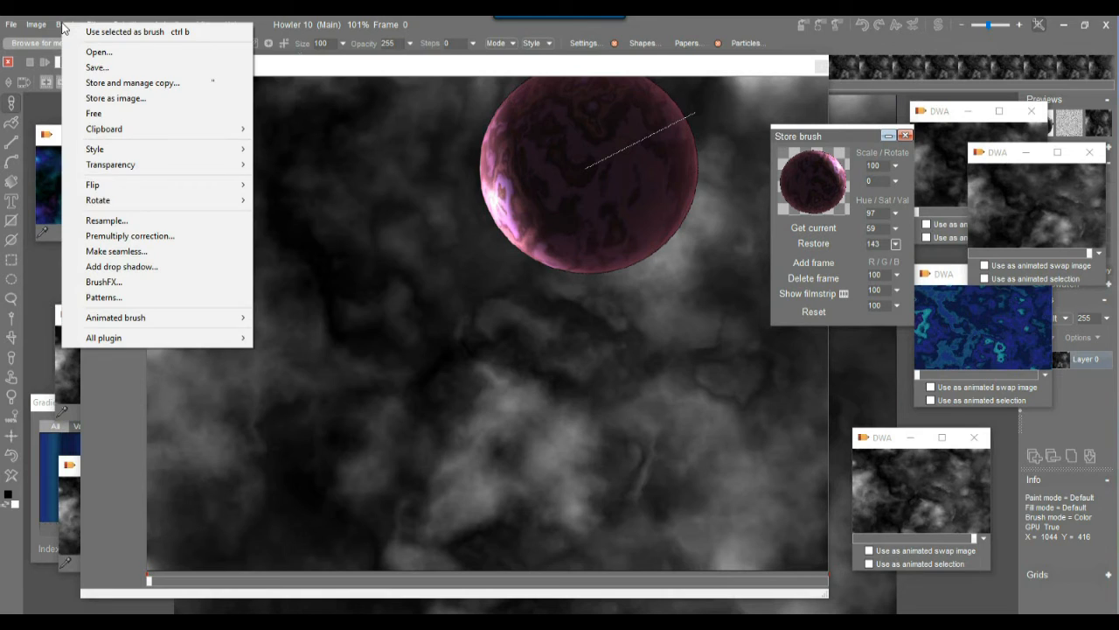
mouse_move(183, 324)
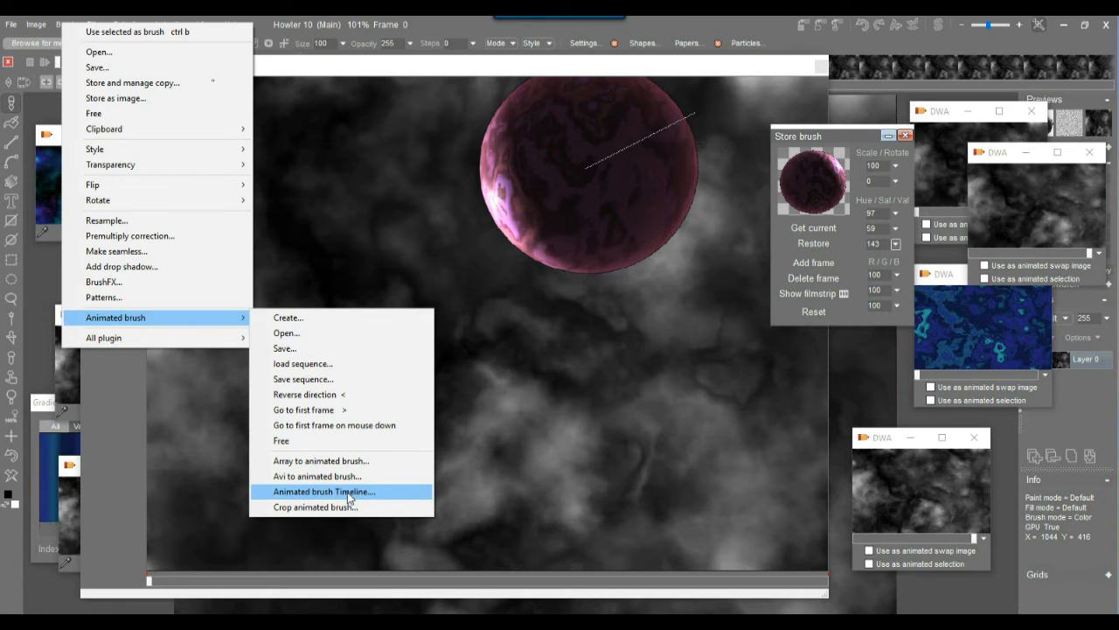
click(374, 497)
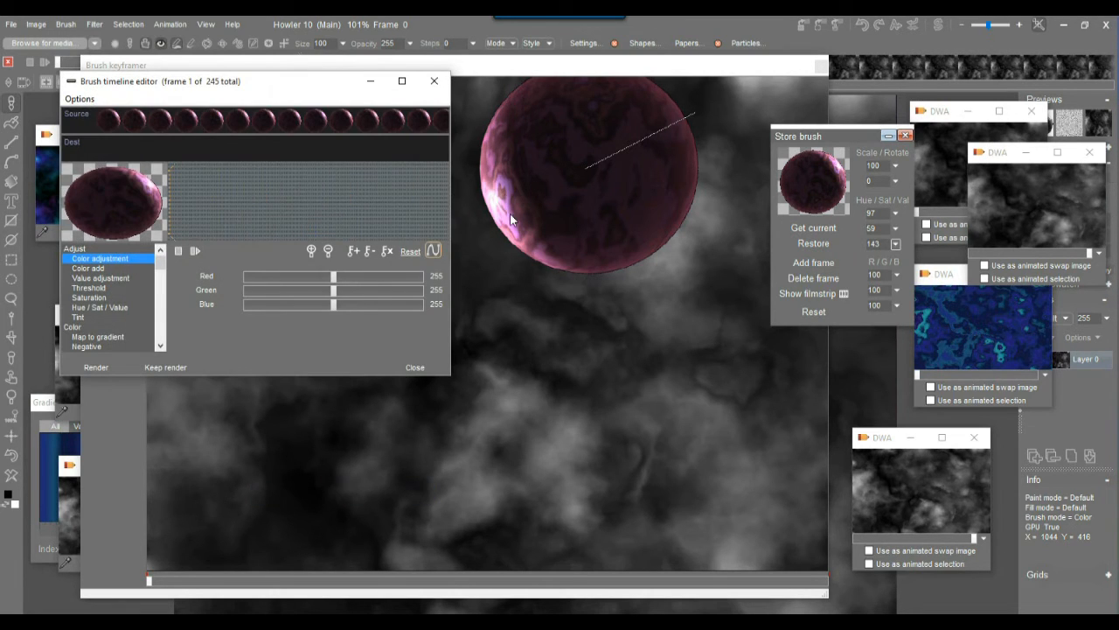
mouse_move(213, 88)
mouse_down()
mouse_move(281, 73)
mouse_move(255, 87)
mouse_up()
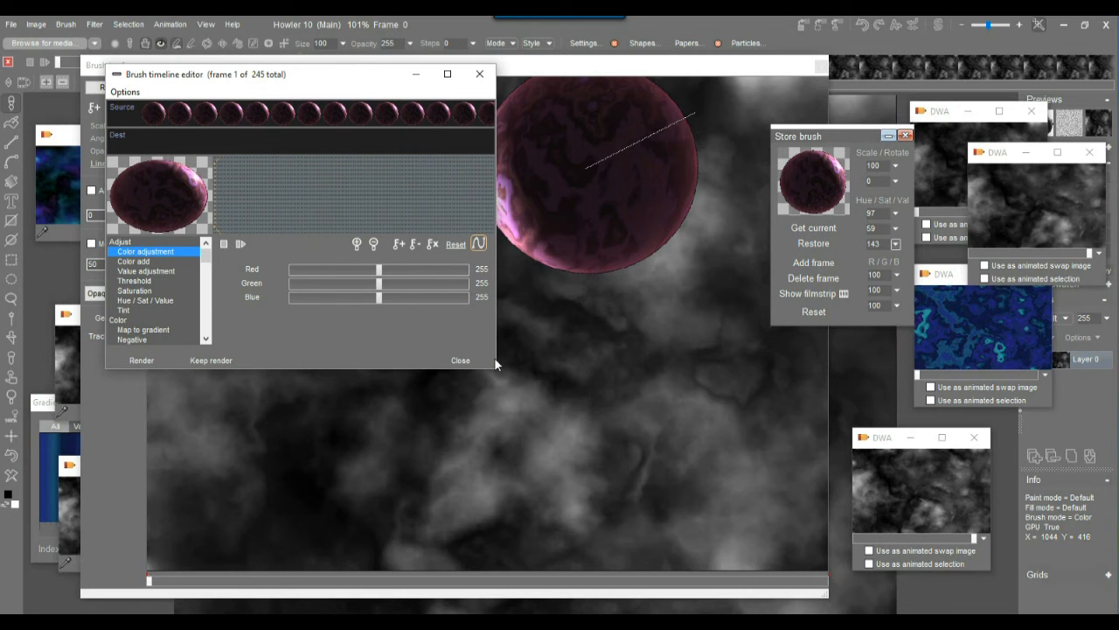
mouse_move(495, 369)
mouse_down()
mouse_move(791, 472)
mouse_move(857, 536)
mouse_up()
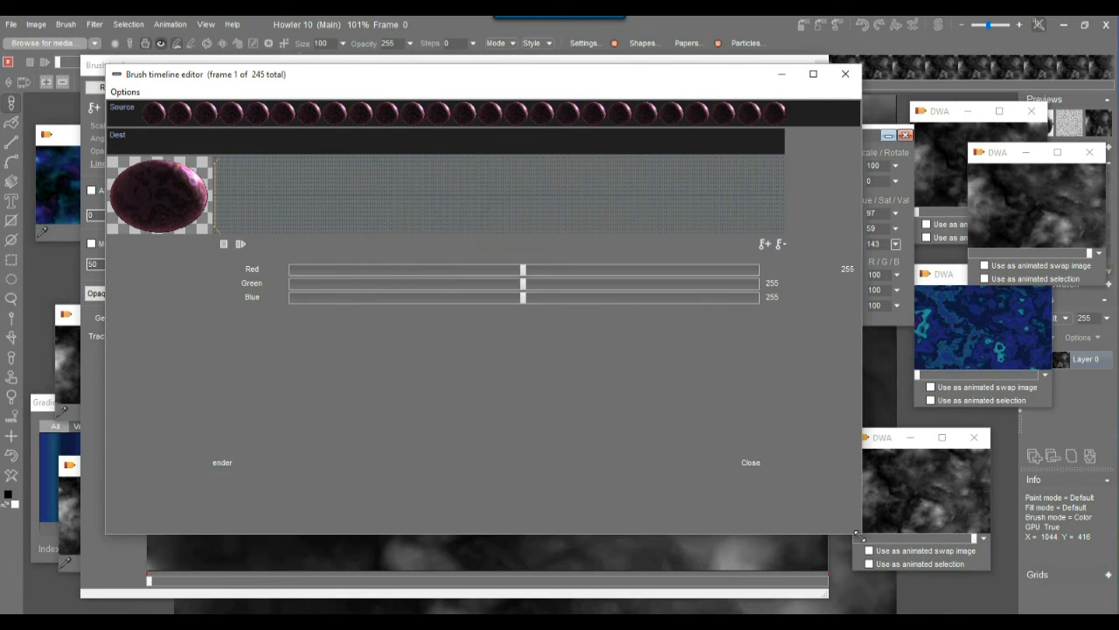
Tint the brush's first frame blue with Color adjustment, lowering red, setting green to 290 and raising blue
drag(561, 269, 392, 269)
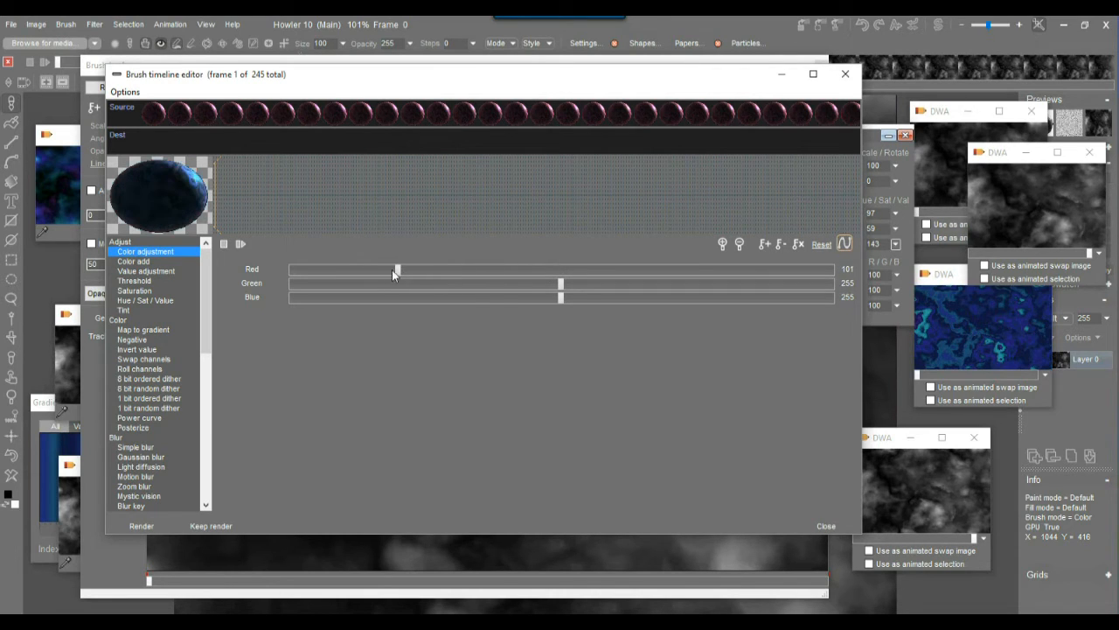
drag(610, 274, 603, 271)
click(543, 270)
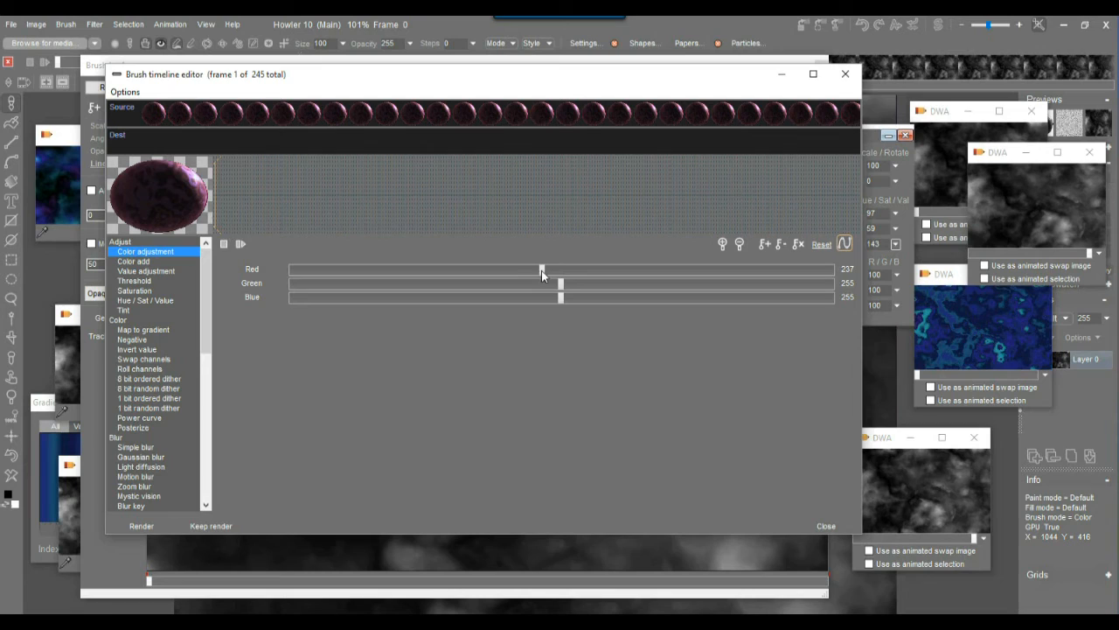
drag(542, 270, 385, 270)
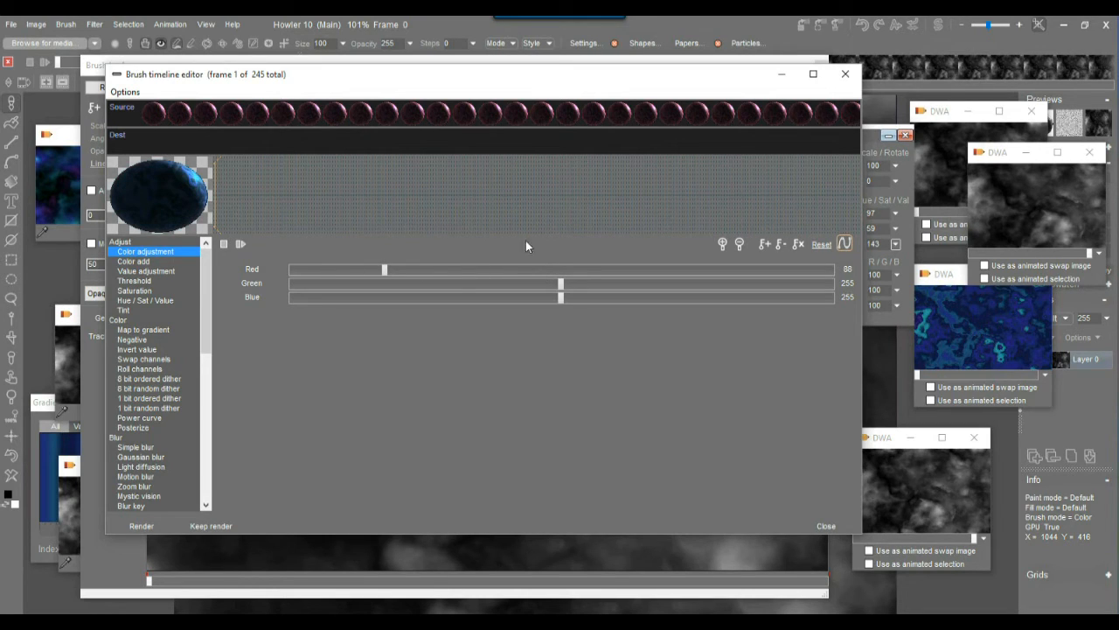
drag(547, 281, 523, 284)
click(598, 284)
click(448, 270)
click(725, 298)
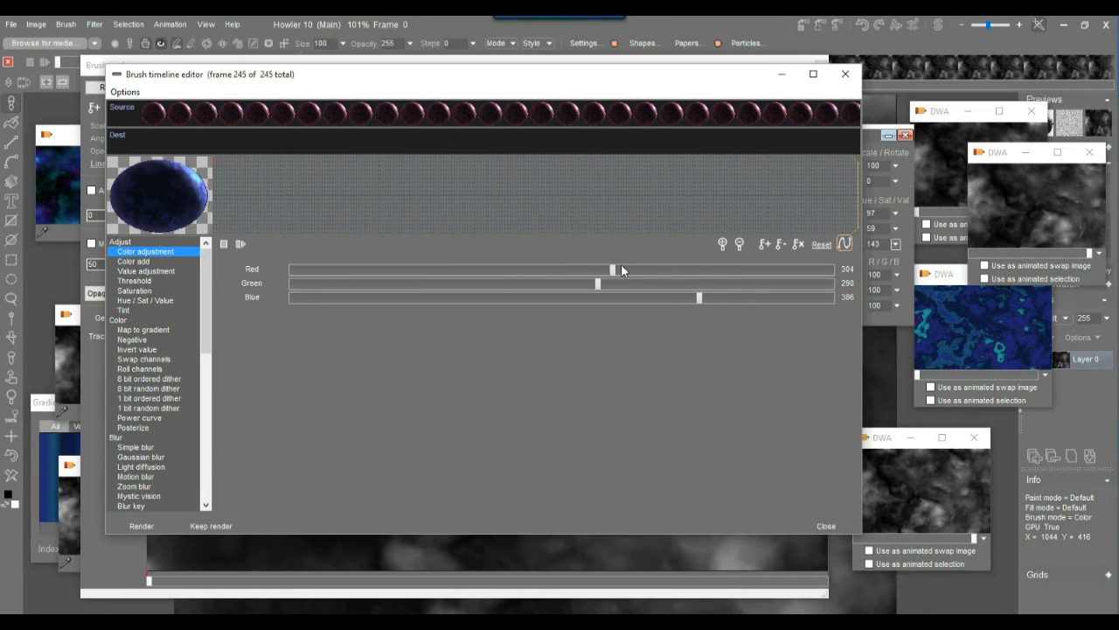
Set red to 372, green to 333 and blue to 233 on frame 245 and add a keyframe there
click(622, 269)
drag(699, 298, 580, 298)
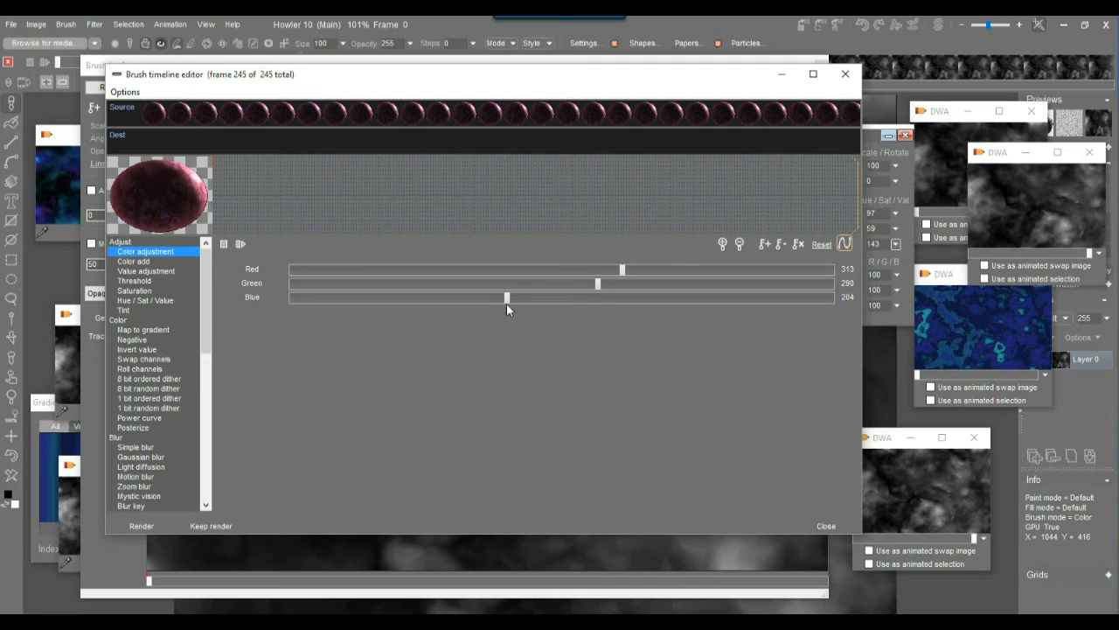
drag(597, 284, 639, 285)
click(676, 269)
click(668, 269)
click(537, 298)
click(685, 270)
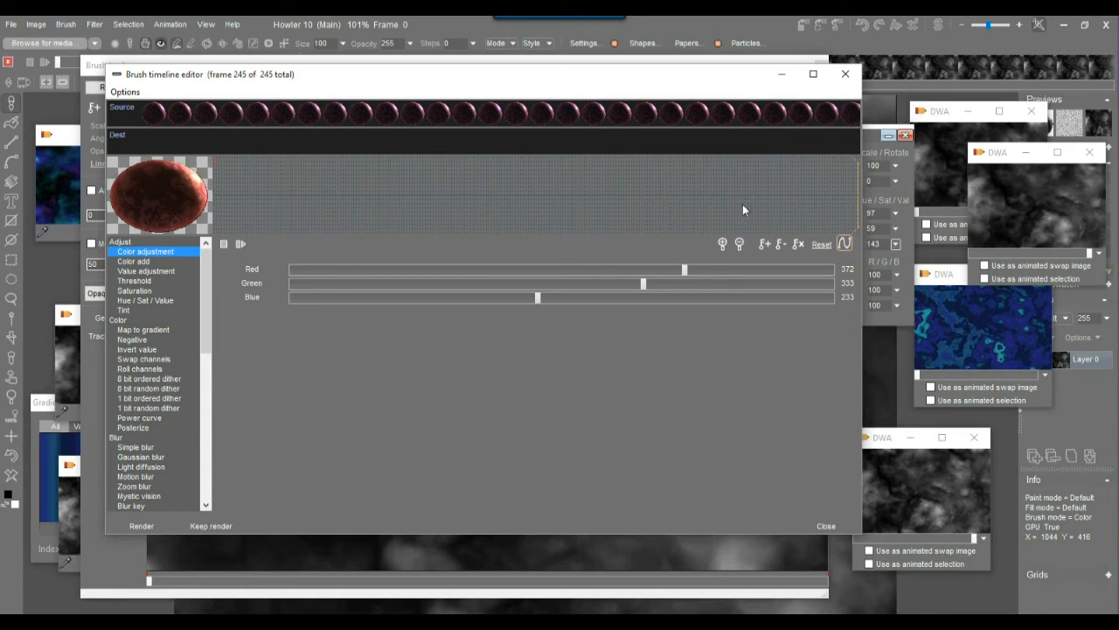
click(764, 244)
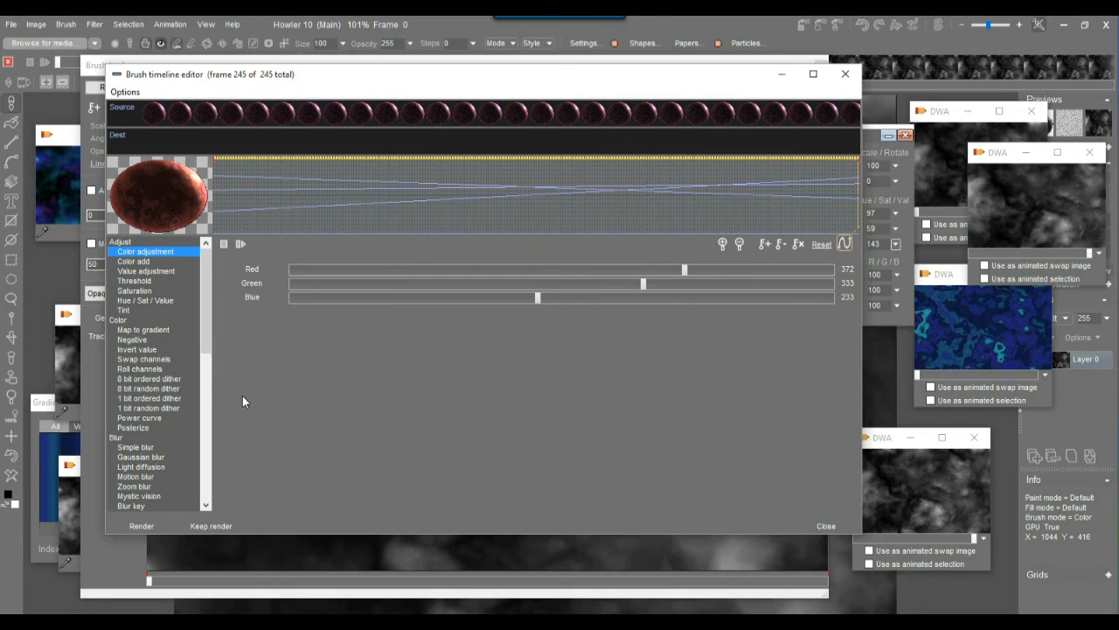
Render the colour-shifting brush, use the 'dest' result as the current brush and minimise the timeline editor
click(147, 529)
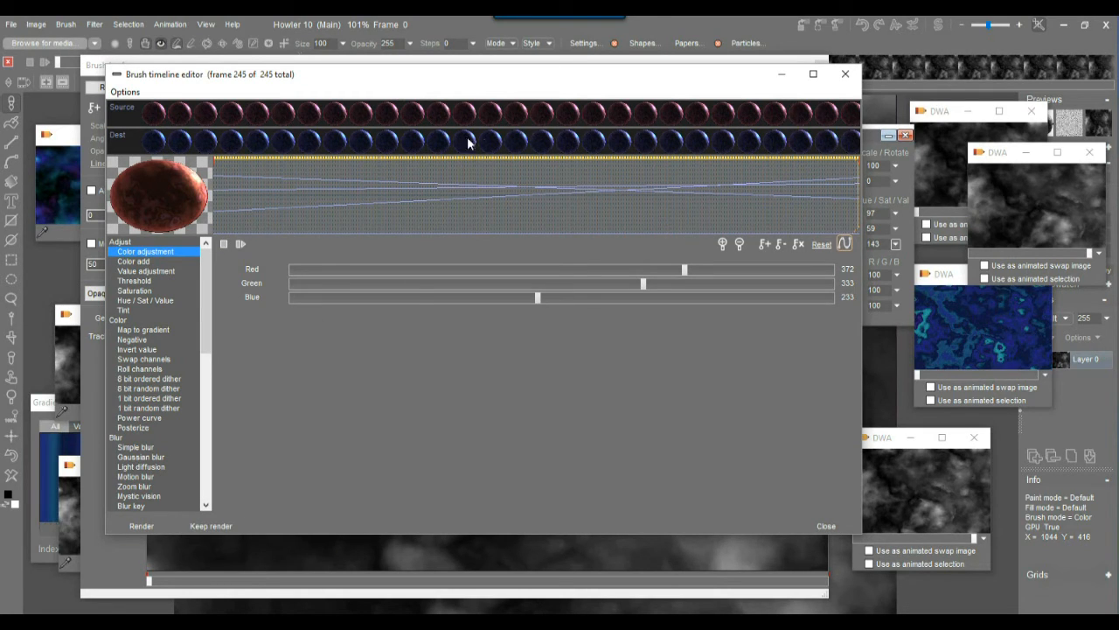
click(125, 92)
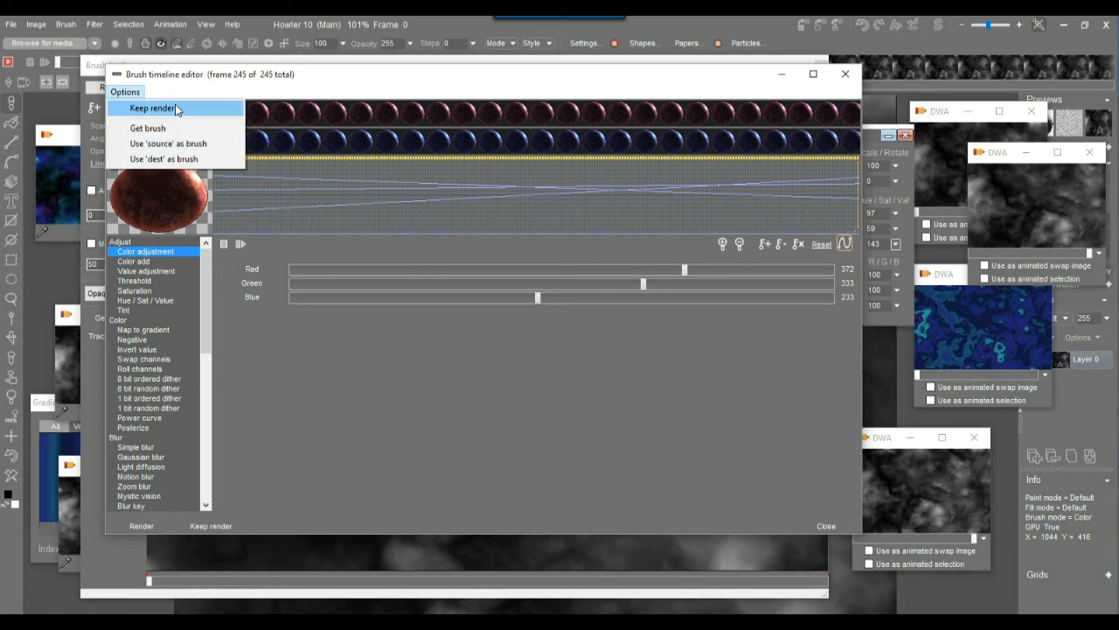
click(183, 160)
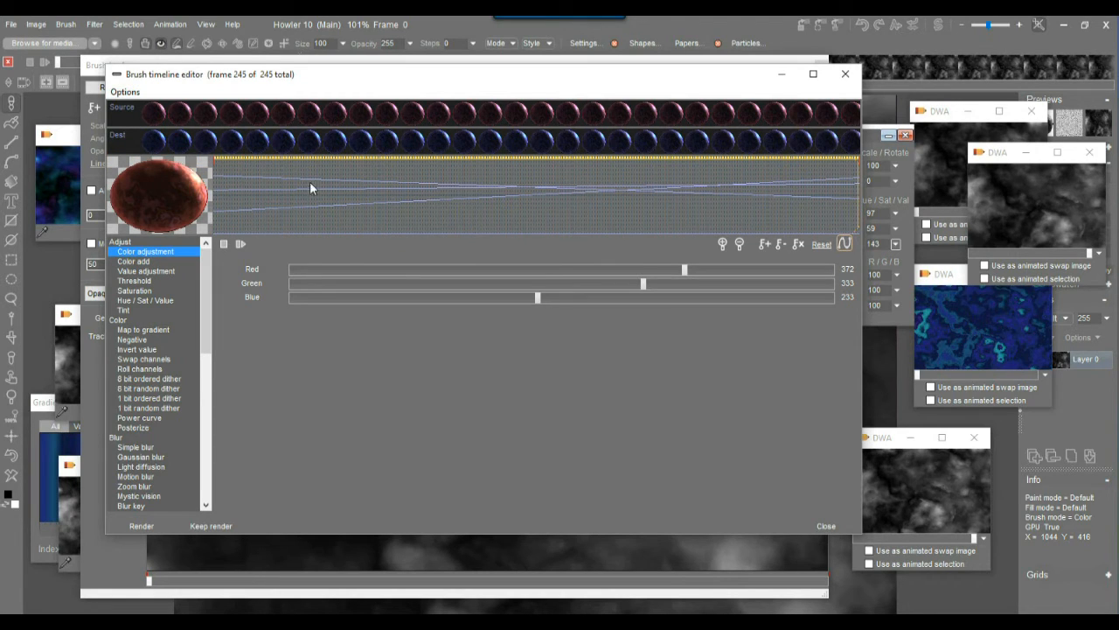
click(780, 75)
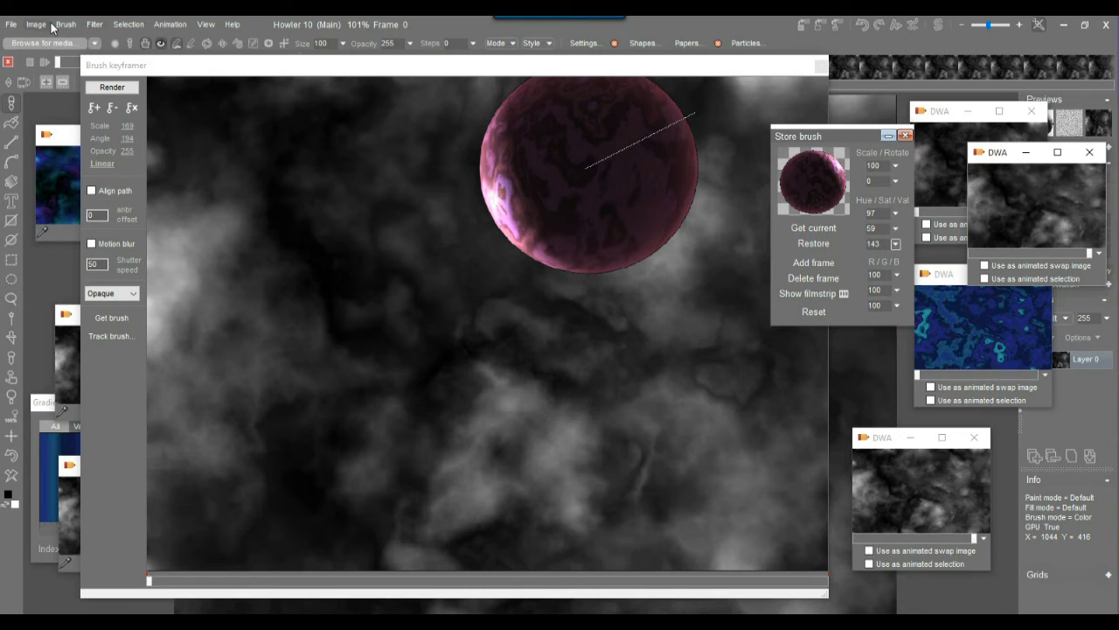
Store a managed copy of the rendered blue planet brush and show its filmstrip
click(66, 24)
click(122, 83)
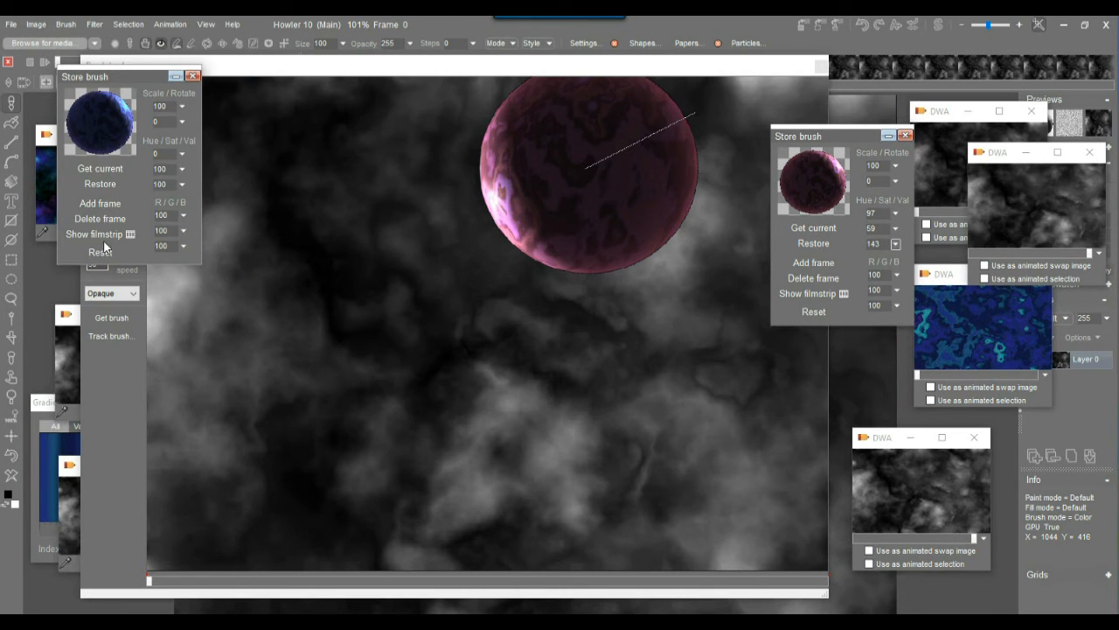
click(103, 234)
mouse_move(290, 106)
mouse_down()
mouse_move(297, 242)
mouse_move(294, 82)
mouse_move(295, 260)
mouse_move(290, 100)
mouse_up()
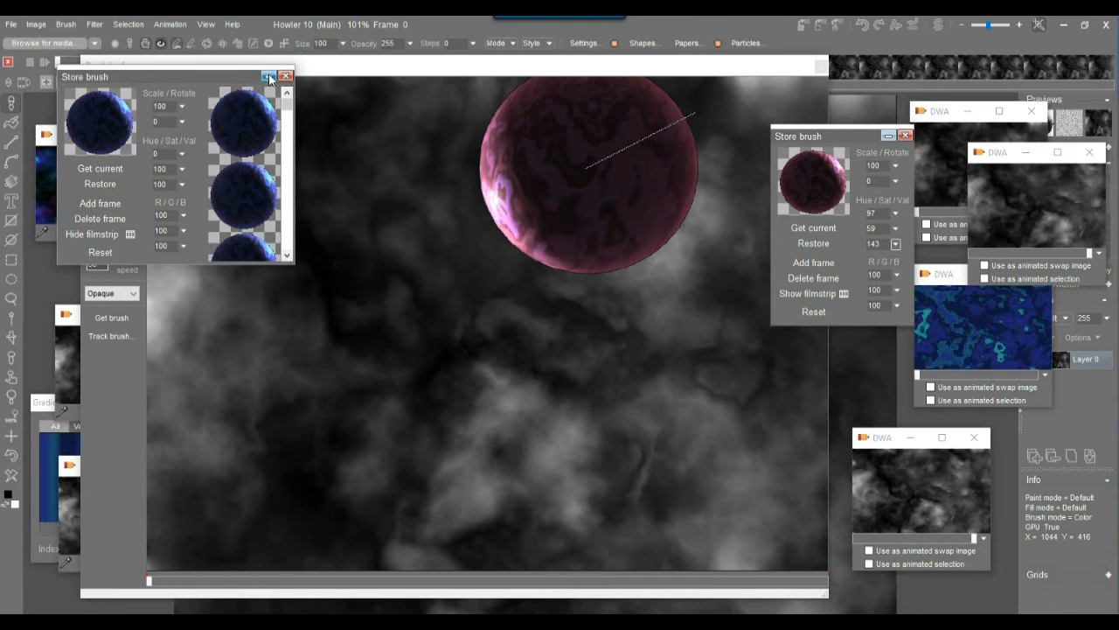
Collapse both stored brush windows and place the blue brush's thumbnail below the pink one's
click(269, 76)
mouse_move(70, 83)
mouse_down()
mouse_move(210, 97)
mouse_move(976, 357)
mouse_up()
click(890, 136)
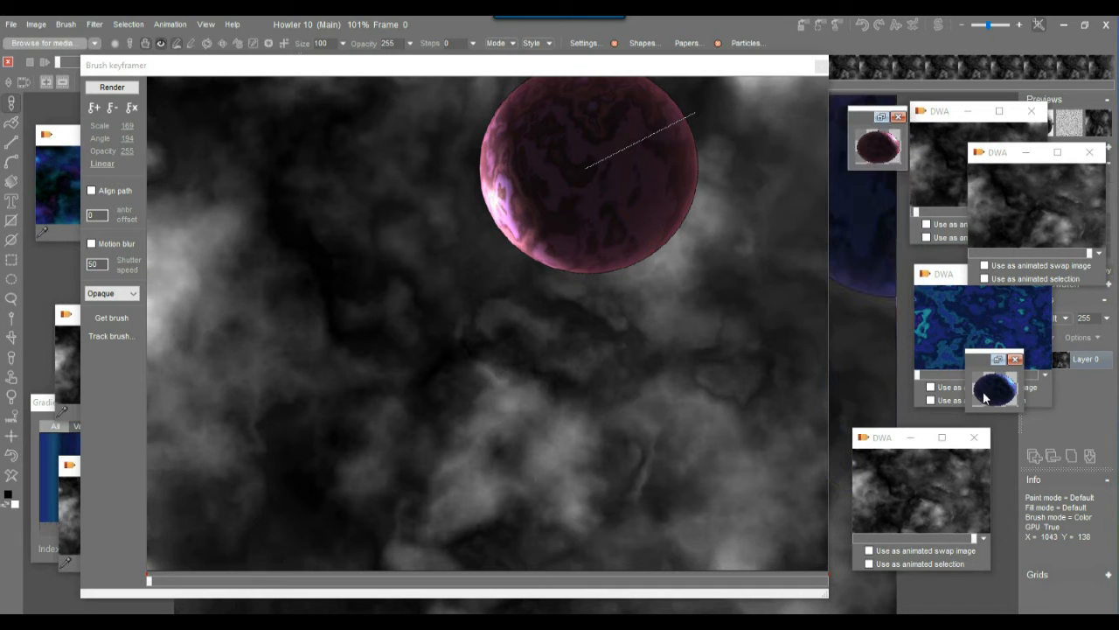
mouse_move(977, 364)
mouse_down()
mouse_move(968, 287)
mouse_move(864, 197)
mouse_up()
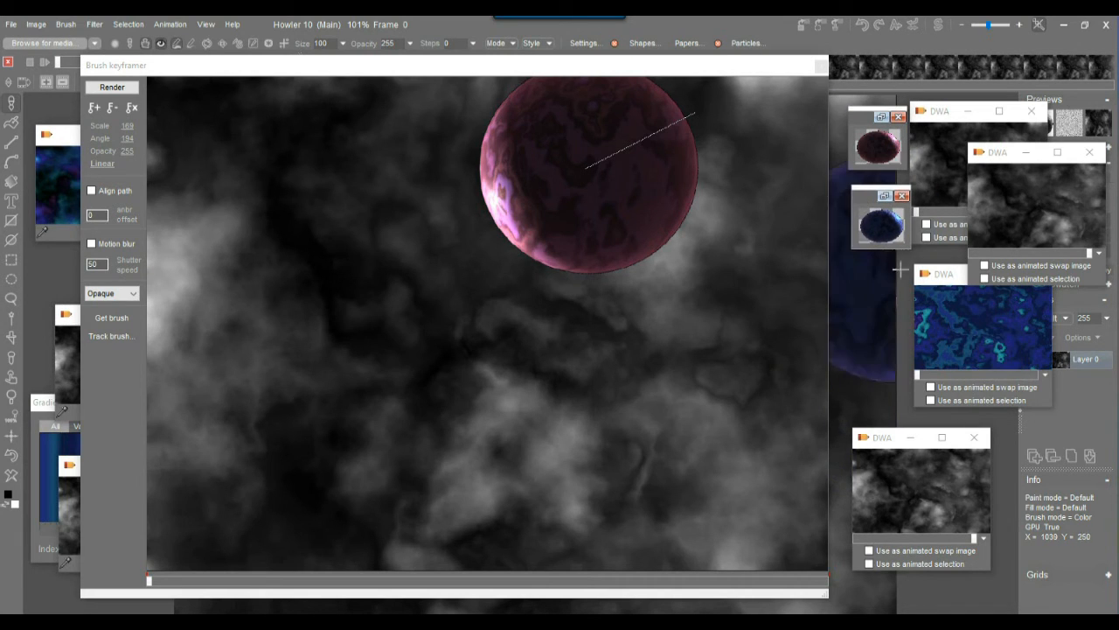
Load the stored blue planet brush into the Brush keyframer, preview its motion and move the keyframer clear of the stored brushes
click(878, 228)
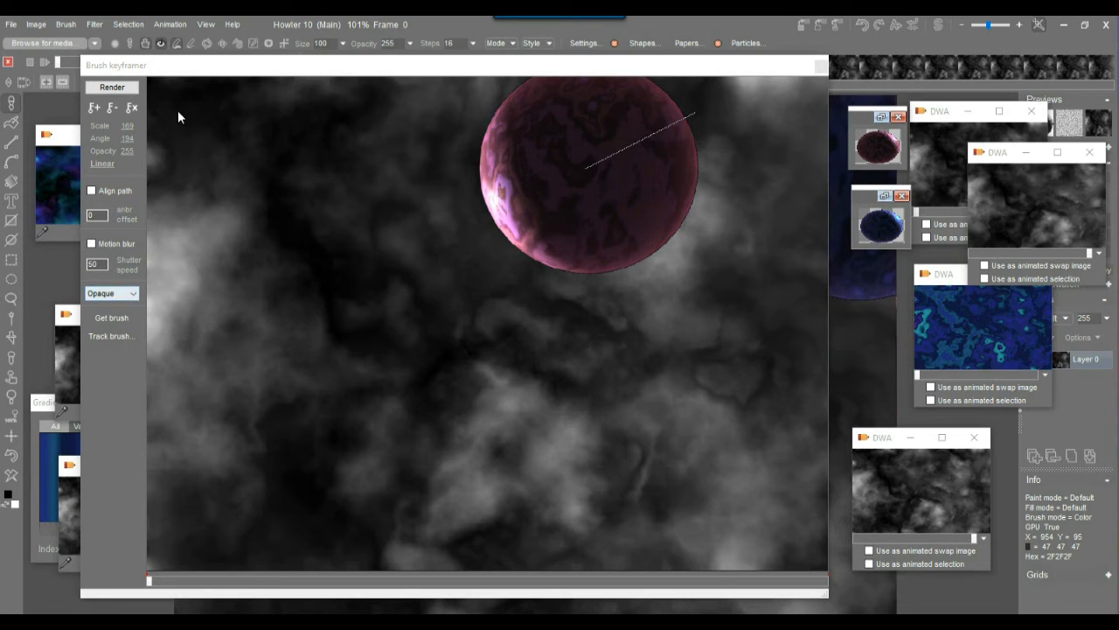
mouse_move(174, 70)
mouse_down()
mouse_move(200, 61)
mouse_move(197, 74)
mouse_up()
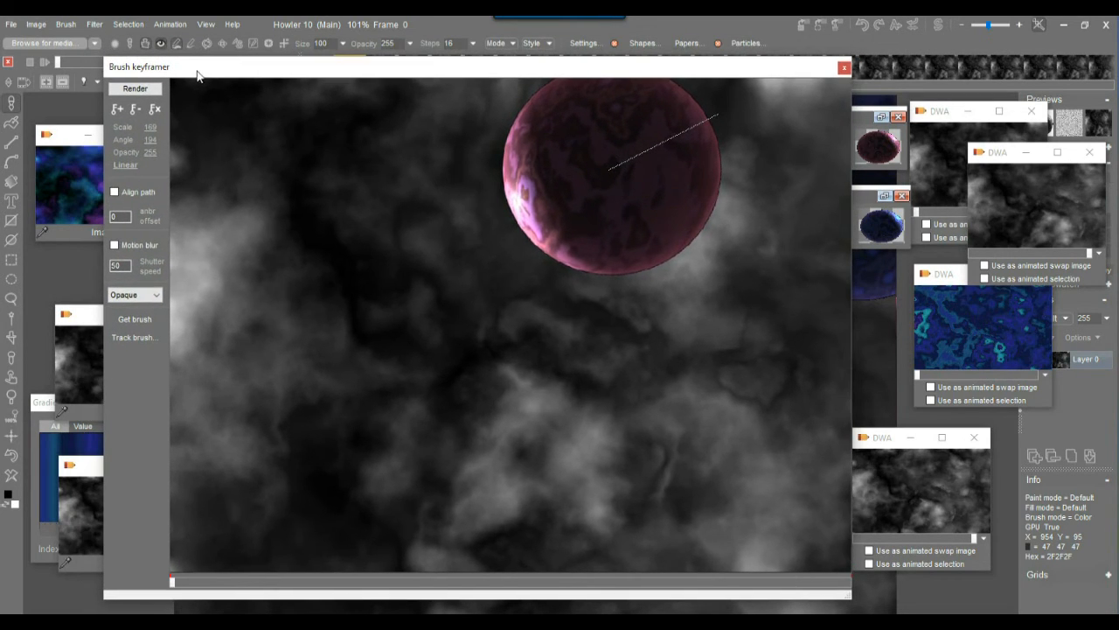
click(145, 320)
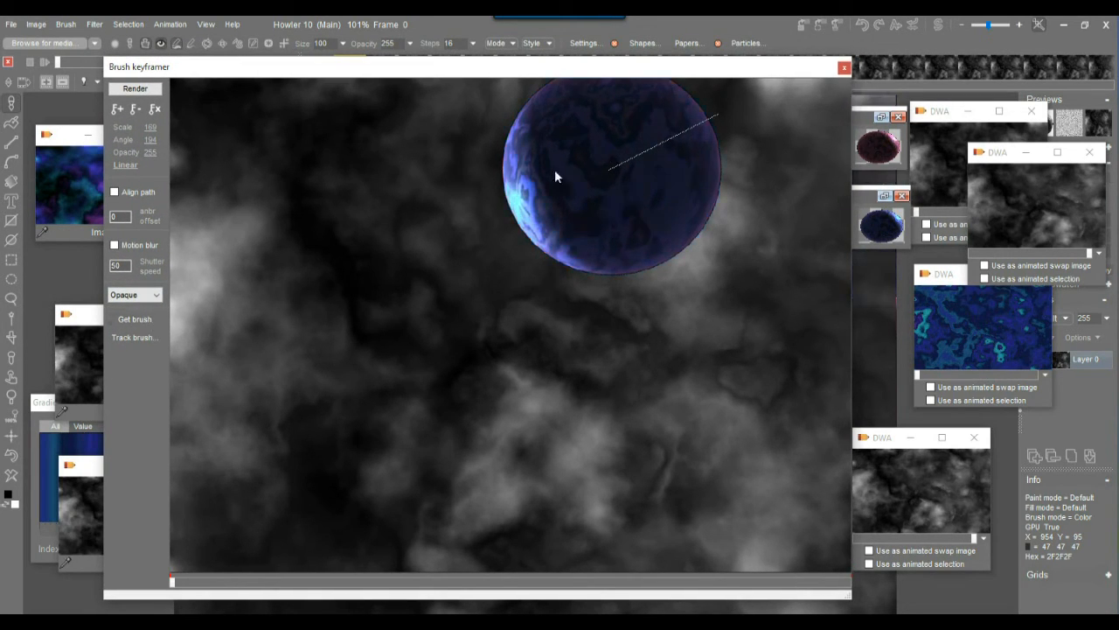
drag(195, 584, 81, 590)
mouse_move(628, 70)
mouse_down()
mouse_move(554, 64)
mouse_move(561, 70)
mouse_up()
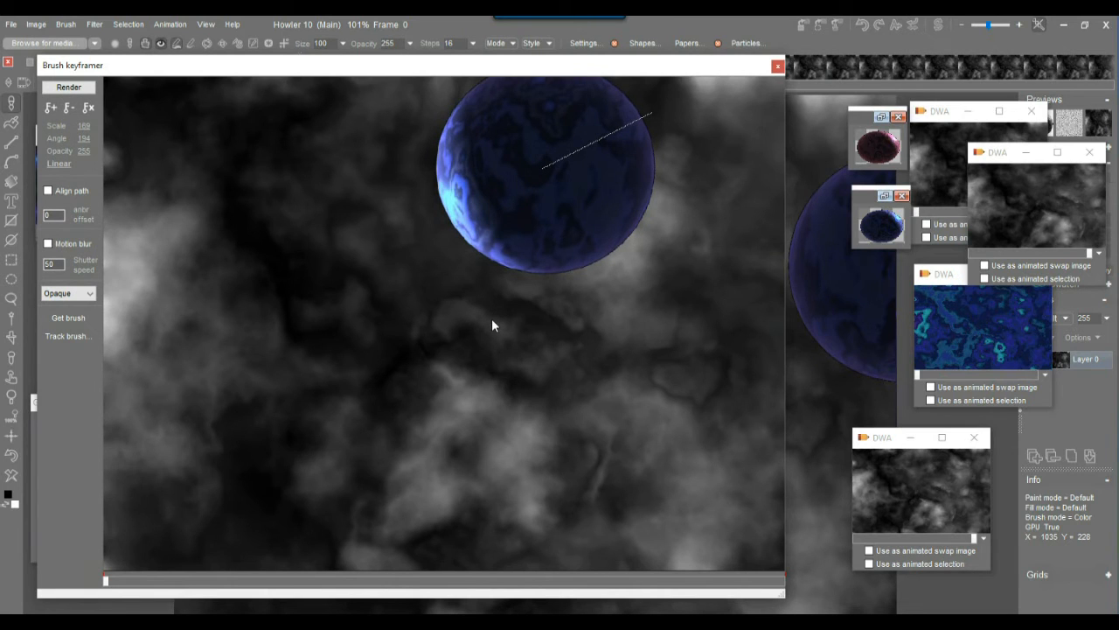
Render the blue planet's keyframed motion over the clouds, and clear all of its keyframes
click(78, 88)
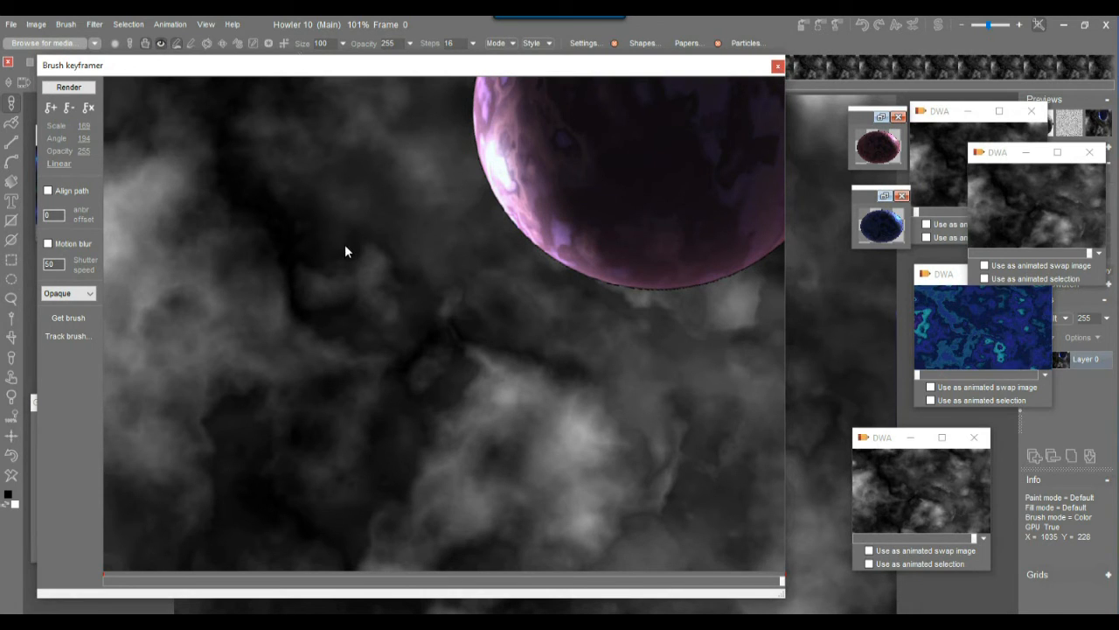
click(87, 107)
click(51, 89)
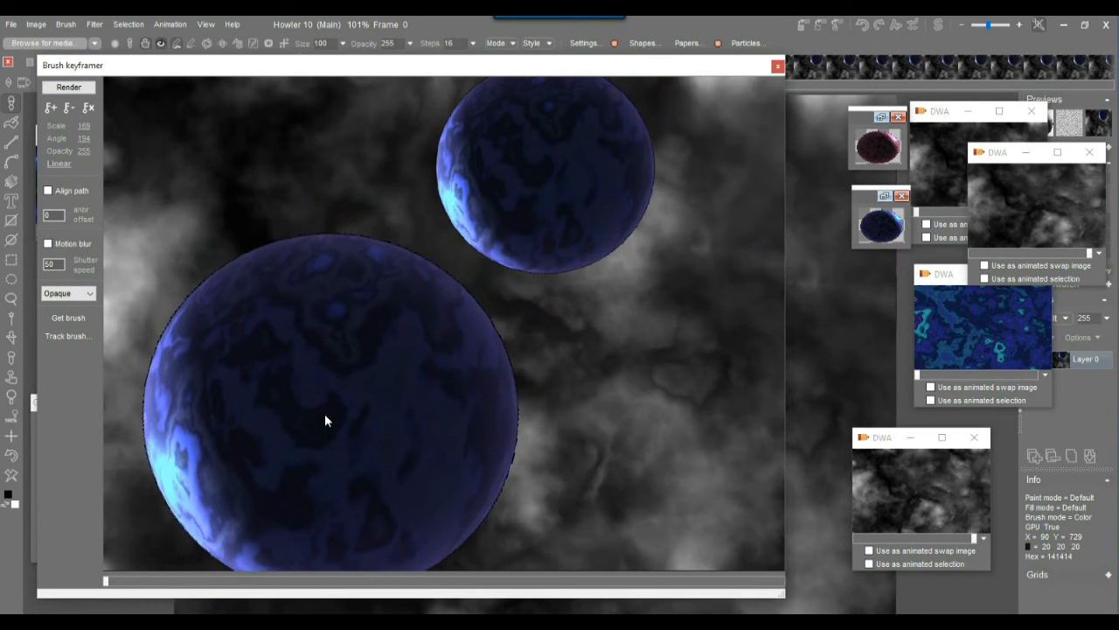
Shrink the second planet to scale 33, rotate it to angle 226 and place it left of the large planet on the first frame
drag(89, 140, 54, 133)
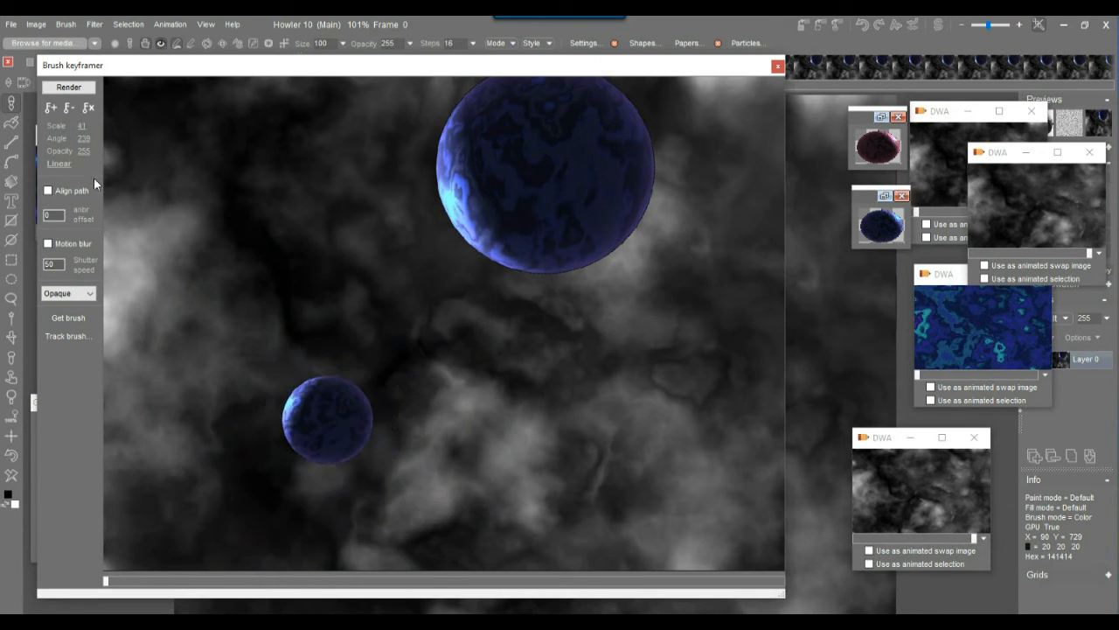
drag(290, 361, 238, 398)
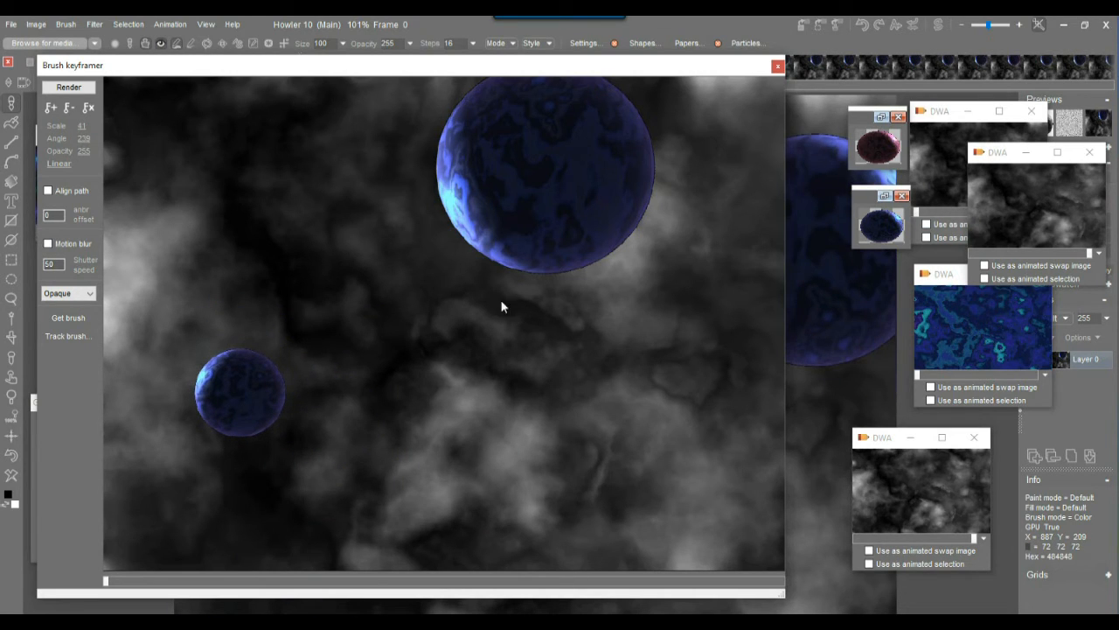
drag(219, 407, 242, 451)
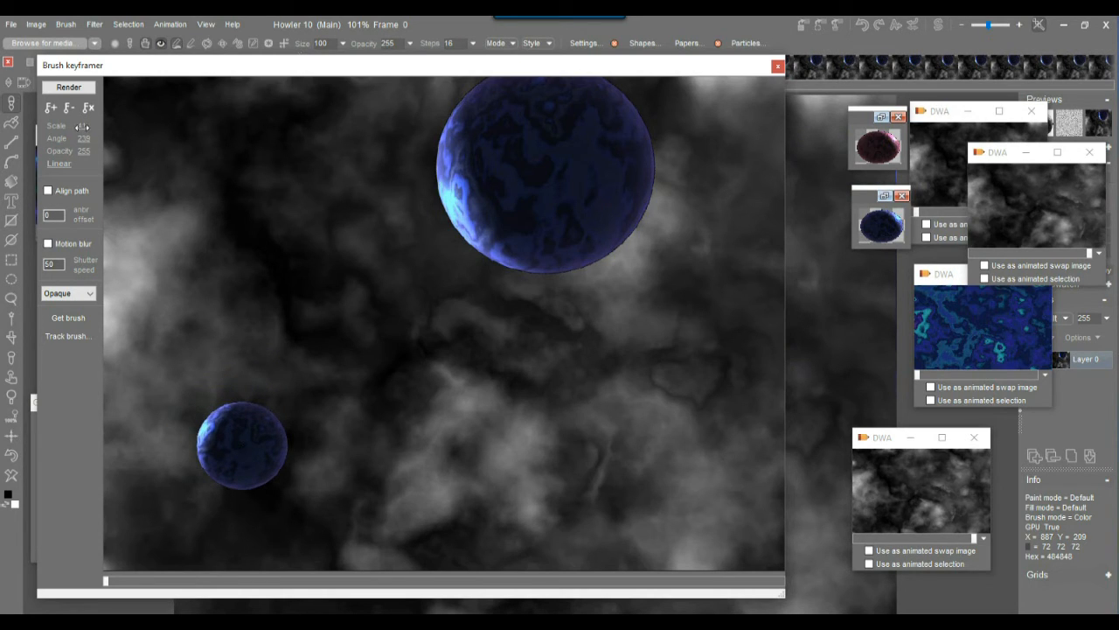
drag(83, 139, 89, 141)
drag(236, 428, 349, 270)
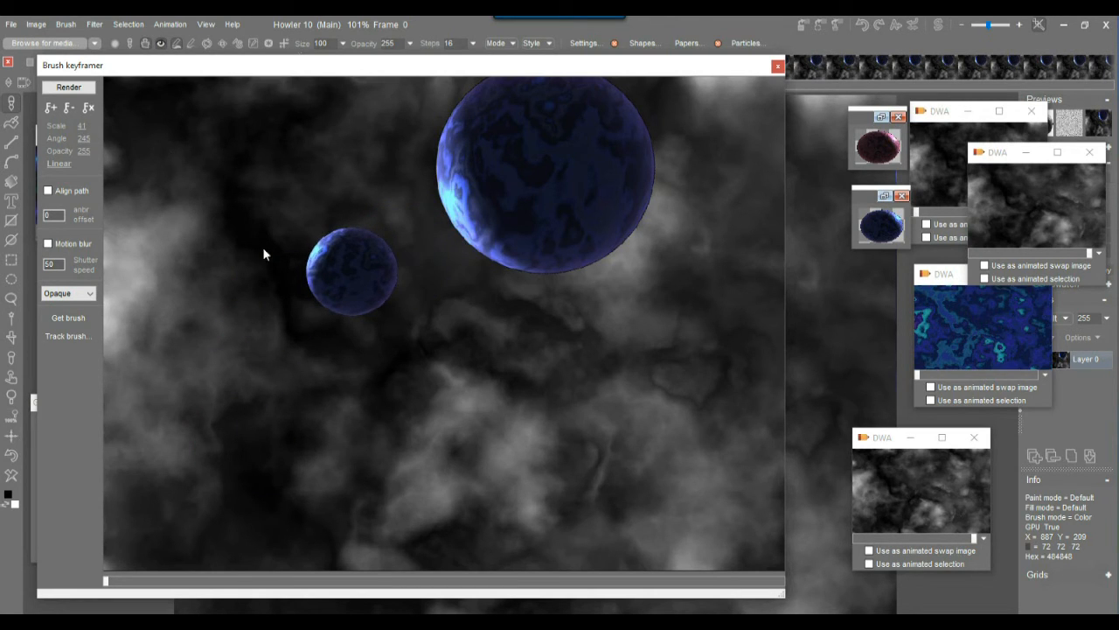
drag(86, 138, 83, 139)
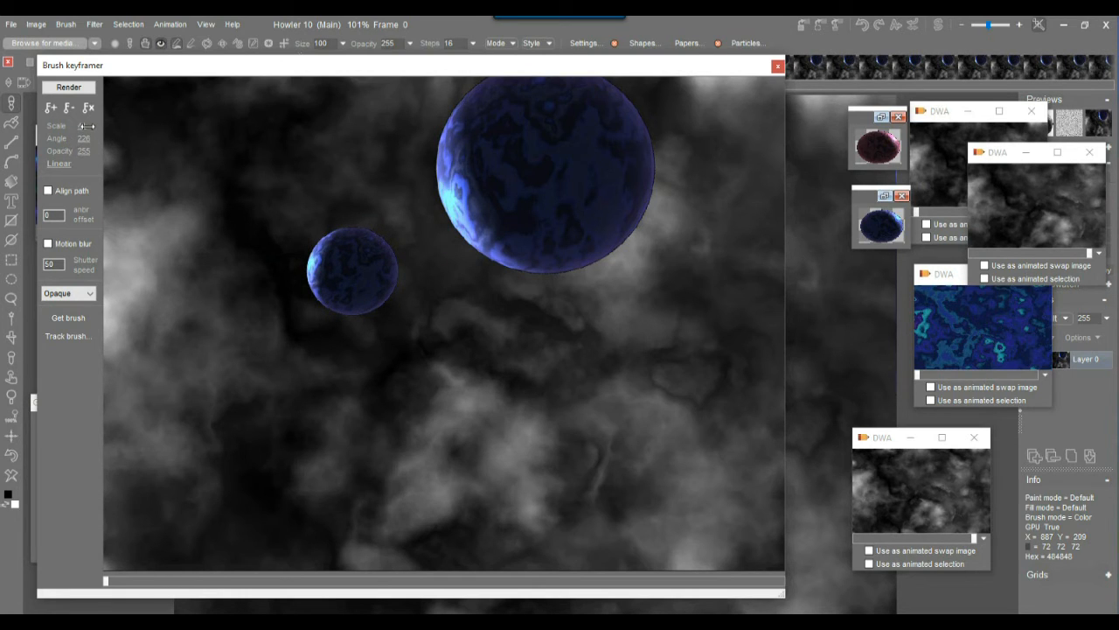
drag(83, 129, 82, 132)
drag(339, 274, 317, 278)
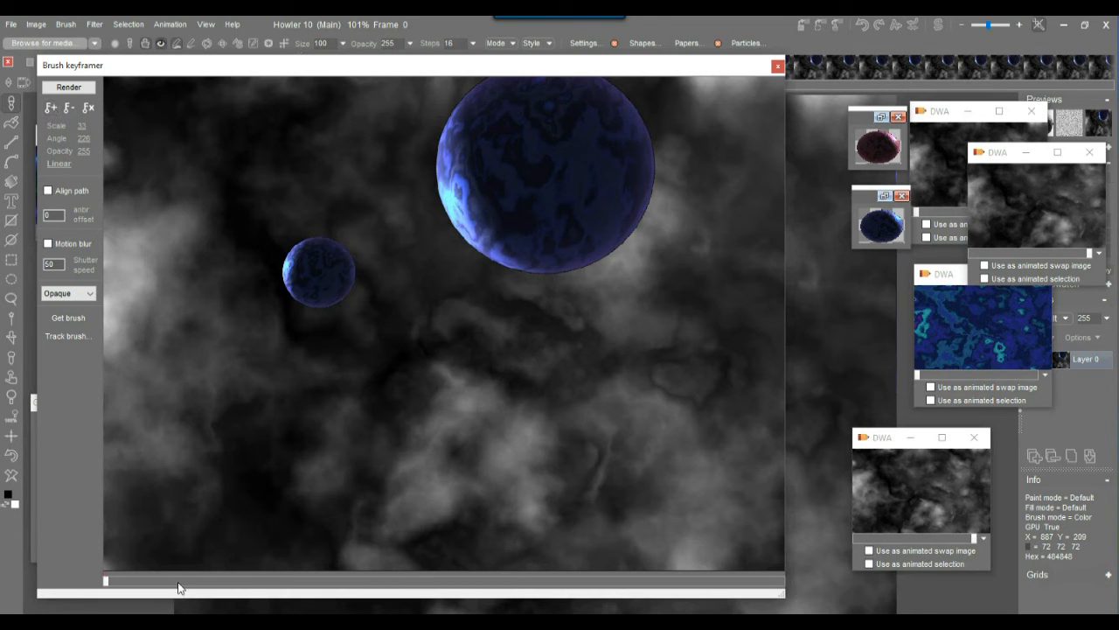
On the last frame, enlarge the second planet to scale 155, move it out past the upper-right edge and add a keyframe
drag(169, 586, 891, 580)
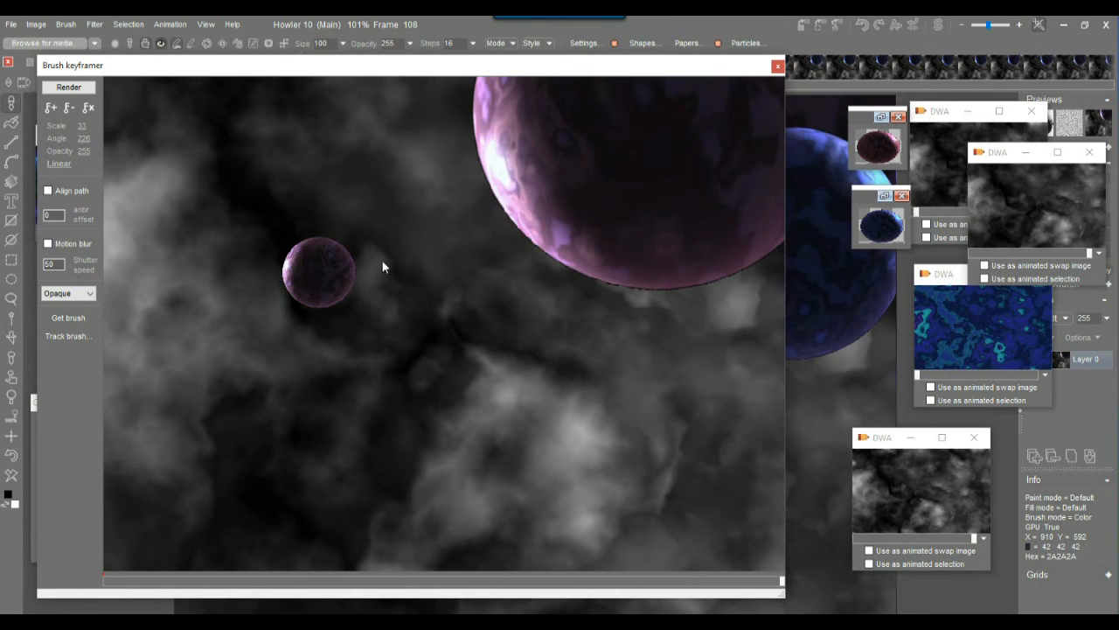
drag(529, 196, 824, 89)
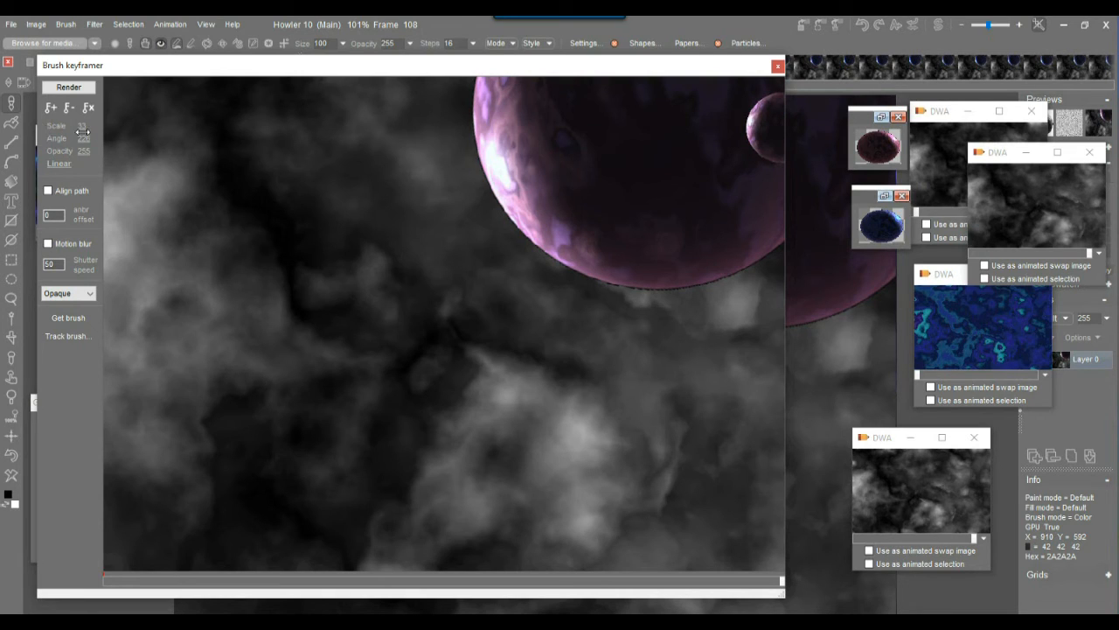
drag(82, 127, 110, 131)
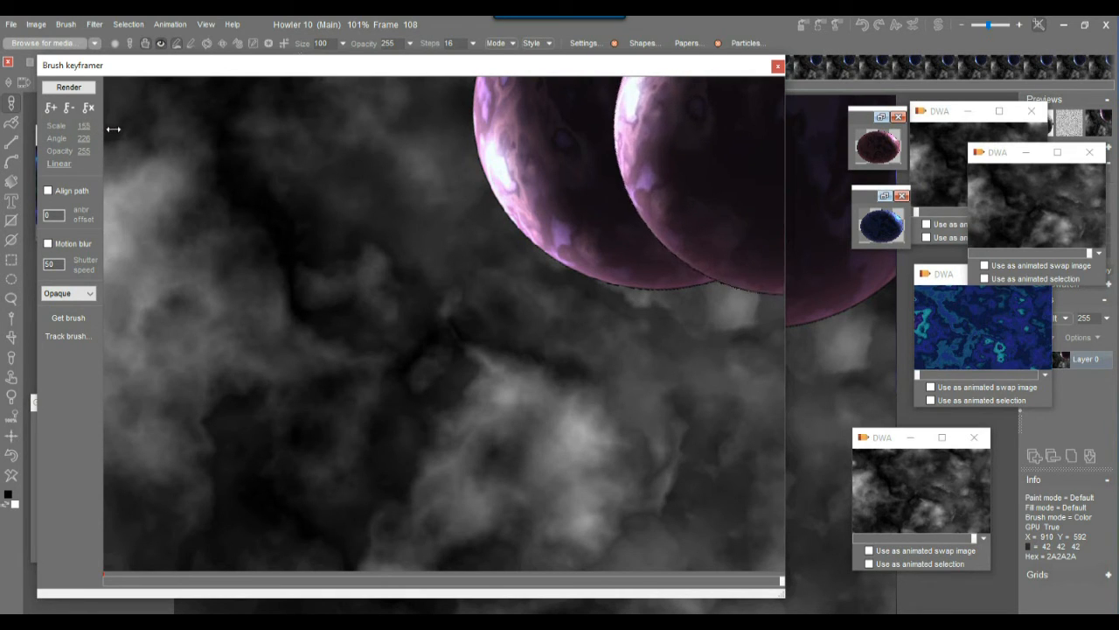
drag(730, 163, 954, 88)
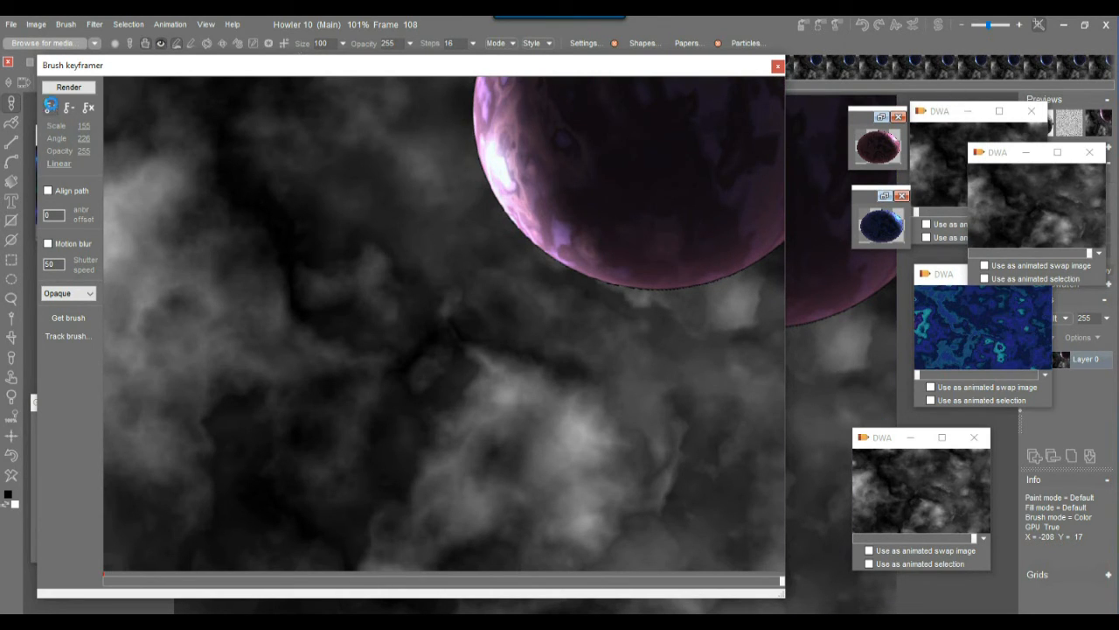
mouse_move(114, 584)
mouse_down()
mouse_move(713, 581)
mouse_move(428, 593)
mouse_move(105, 585)
mouse_up()
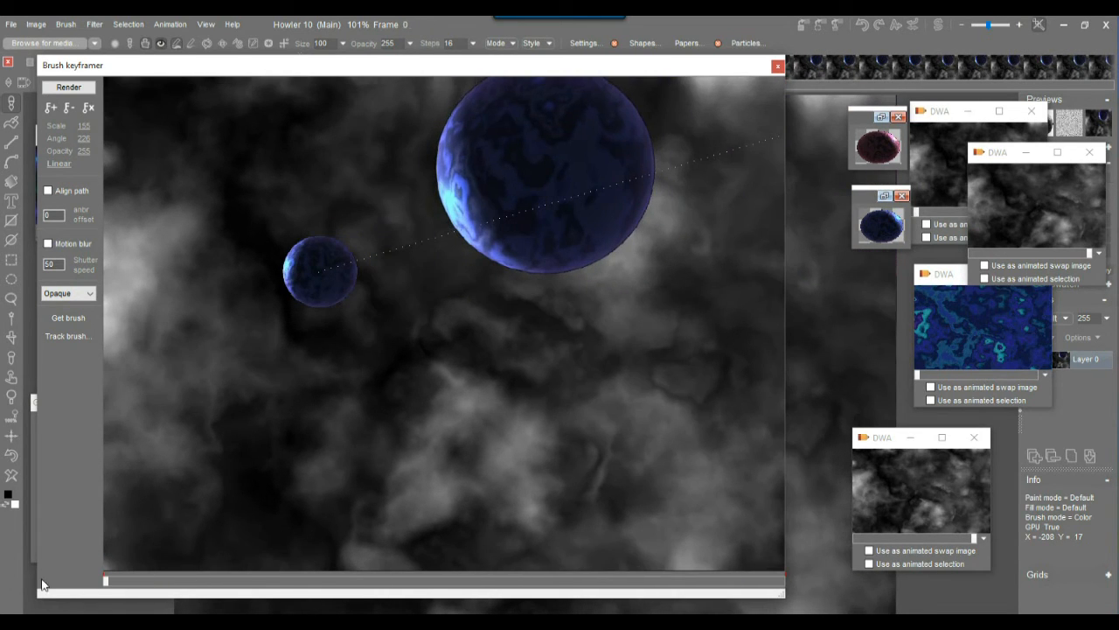
Render the second planet's keyframed motion into the animation, close the Brush keyframer and play back the result
click(69, 88)
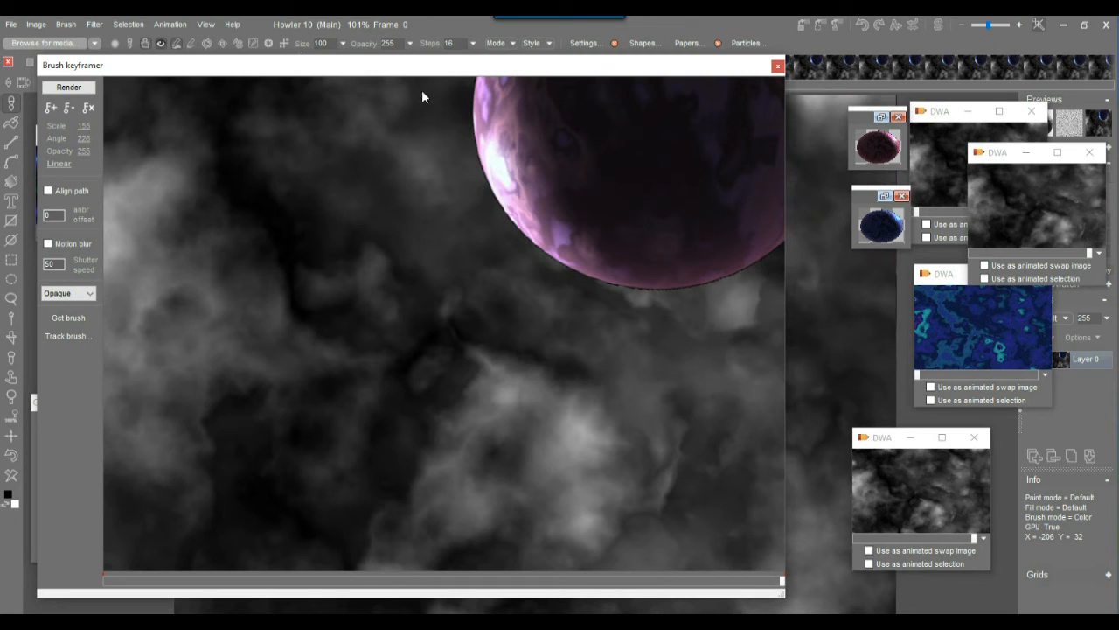
click(777, 67)
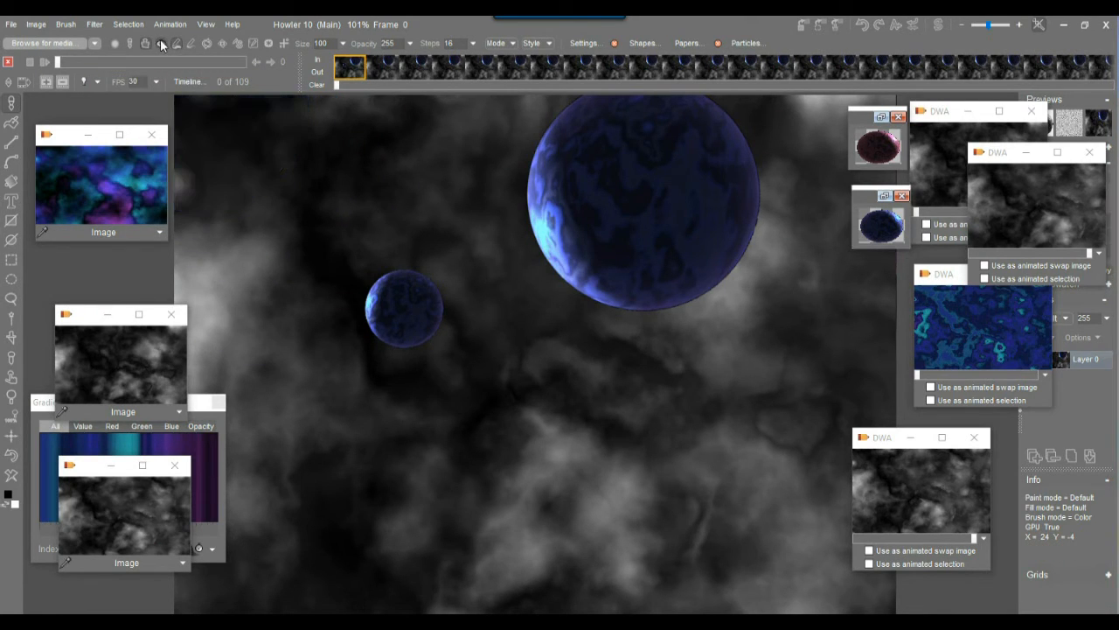
click(44, 60)
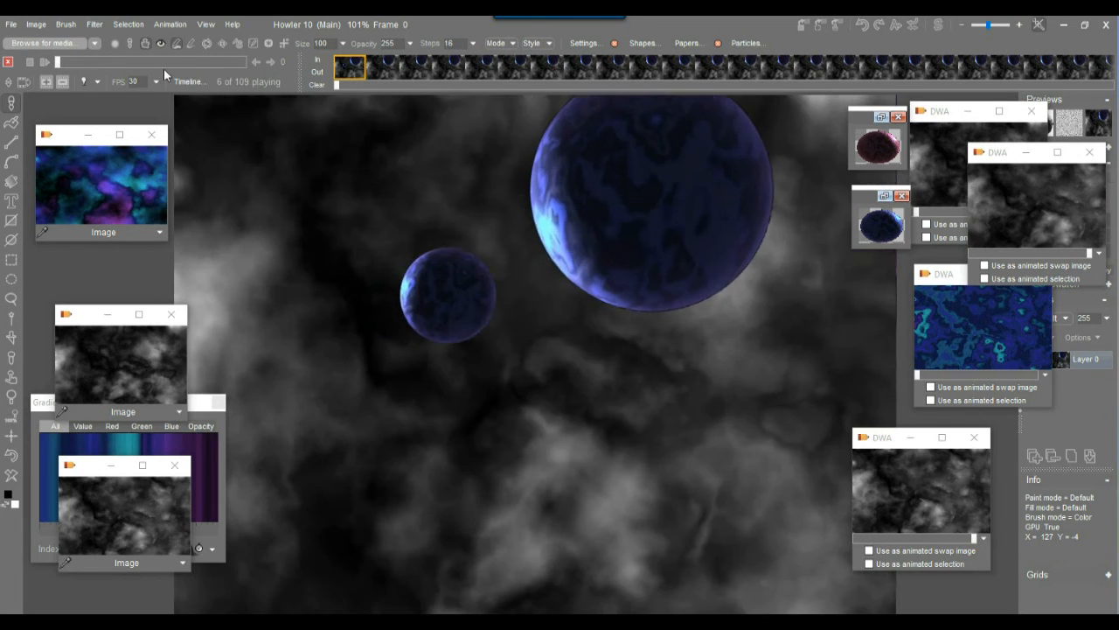
mouse_move(66, 61)
mouse_down()
mouse_move(211, 69)
mouse_move(56, 70)
mouse_up()
Store the two-planet animation to disc and place its preview window beside the other stored animations
drag(999, 159, 933, 182)
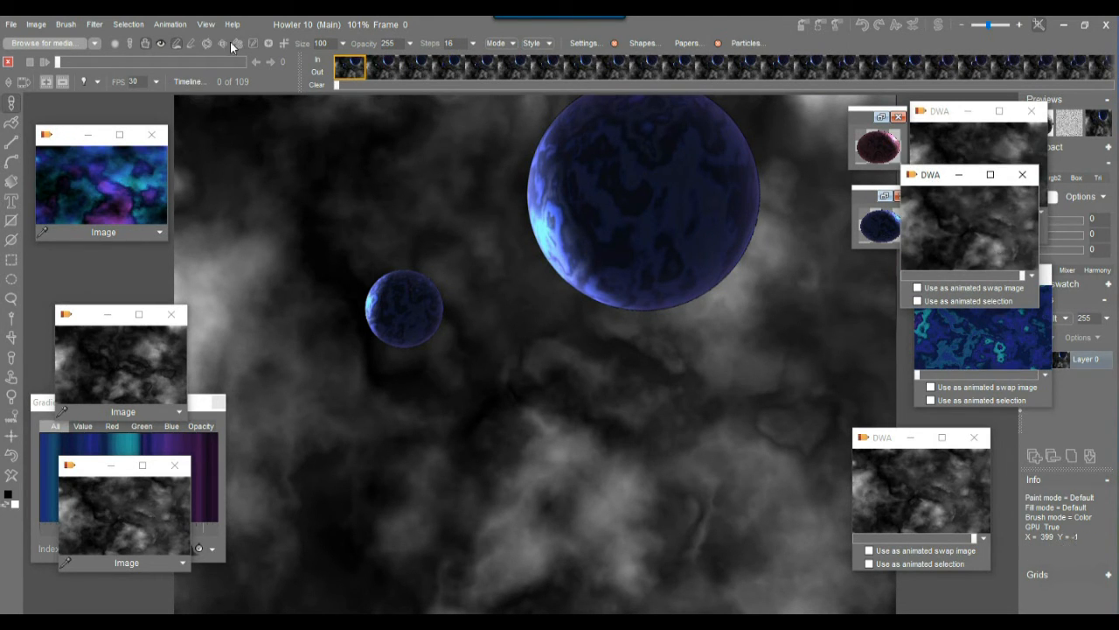
click(169, 23)
mouse_move(222, 75)
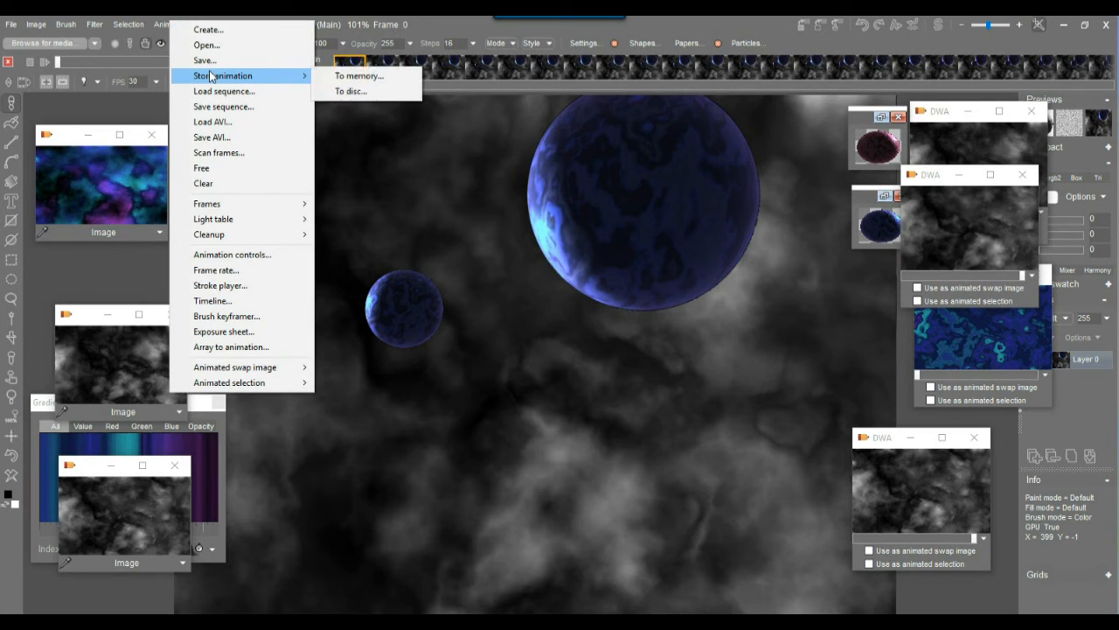
click(341, 93)
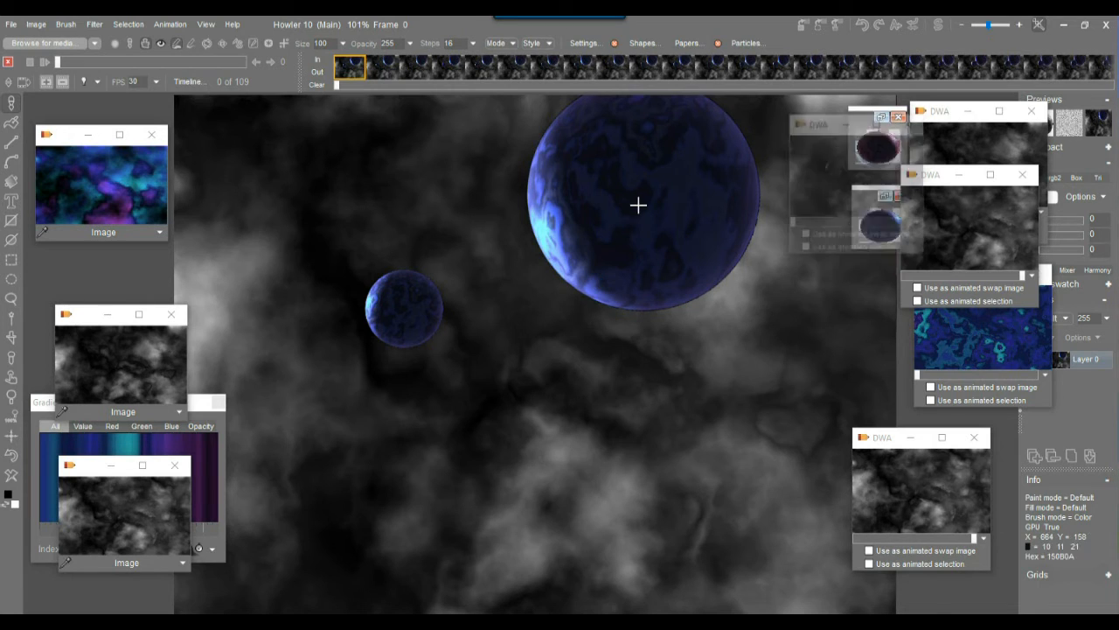
drag(815, 128, 993, 345)
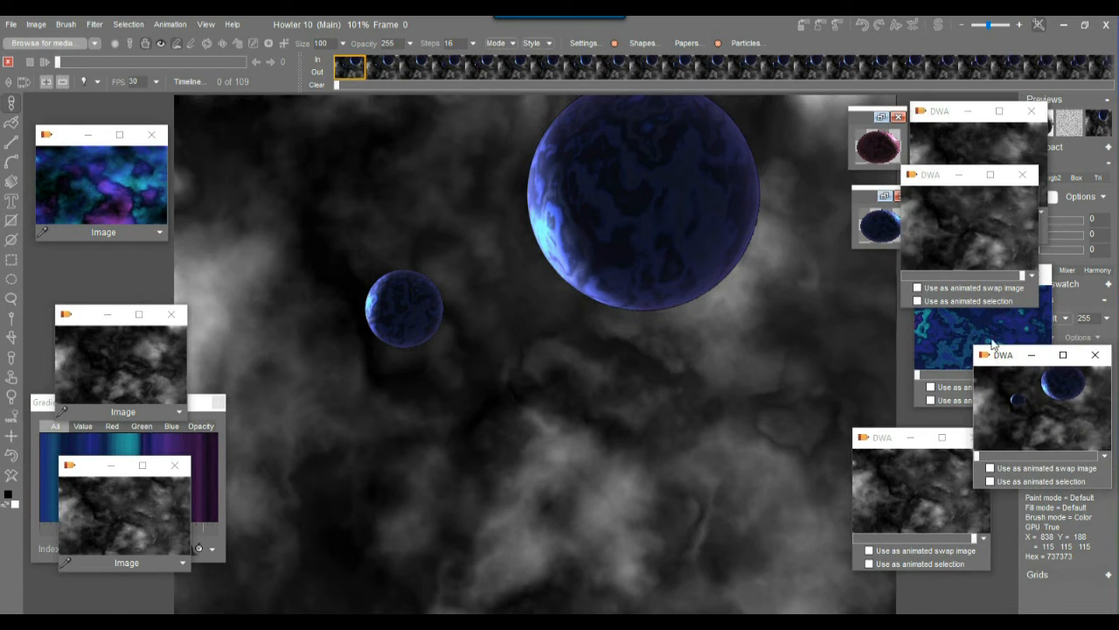
Restore the stored cloud animation, shorten it by one frame to 109 frames and preview it
double_click(991, 226)
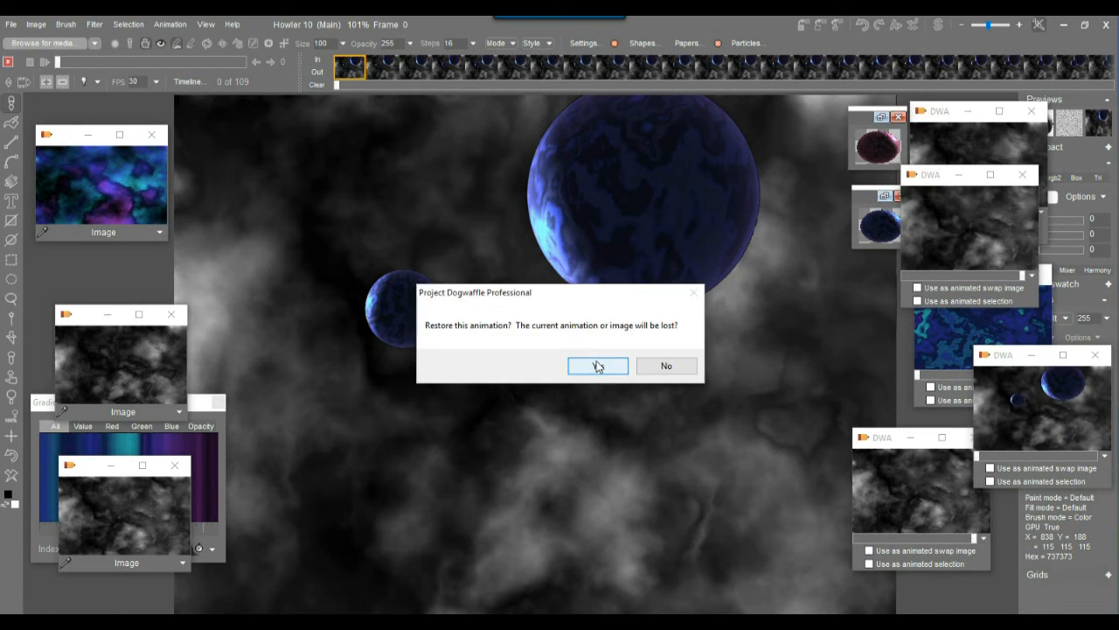
click(597, 366)
mouse_move(64, 63)
mouse_down()
mouse_move(285, 62)
mouse_move(72, 55)
mouse_move(251, 53)
mouse_move(119, 50)
mouse_move(188, 42)
mouse_move(242, 50)
mouse_move(57, 61)
mouse_up()
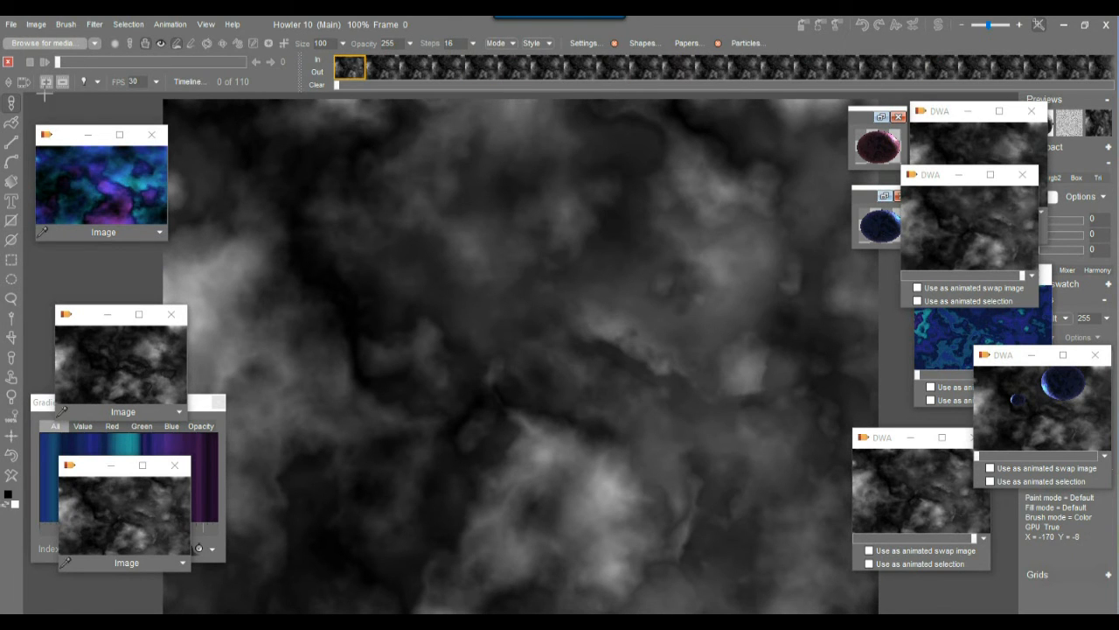
click(62, 83)
mouse_move(63, 63)
mouse_down()
mouse_move(143, 63)
mouse_move(43, 62)
mouse_up()
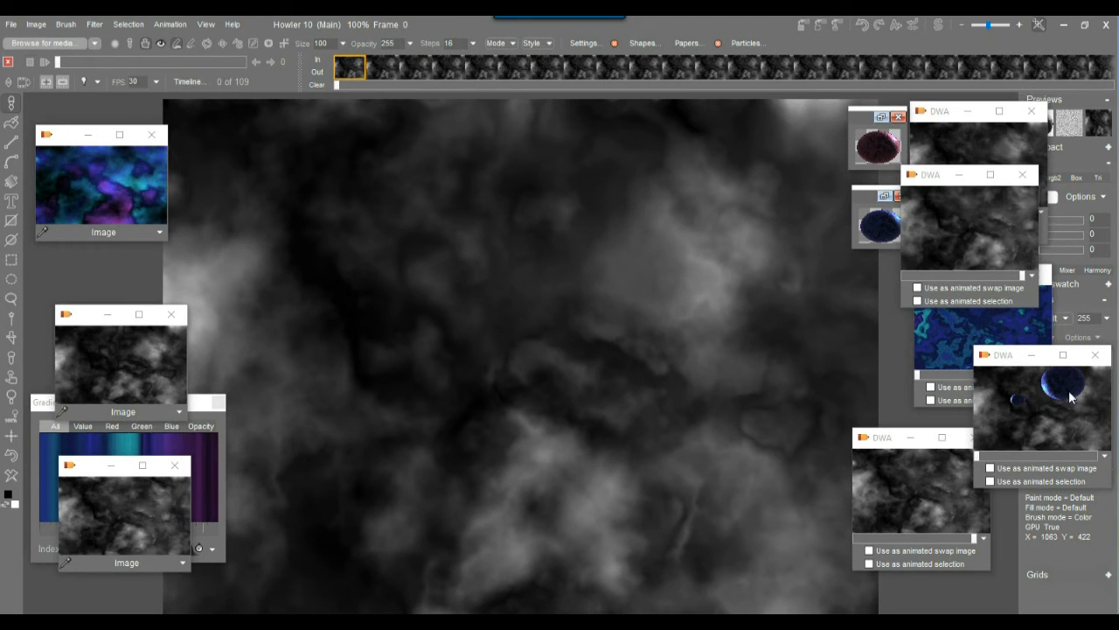
Restore the stored two-planet animation and enable the front stored cloud animation as the animated swap image, moving its window aside
double_click(1040, 397)
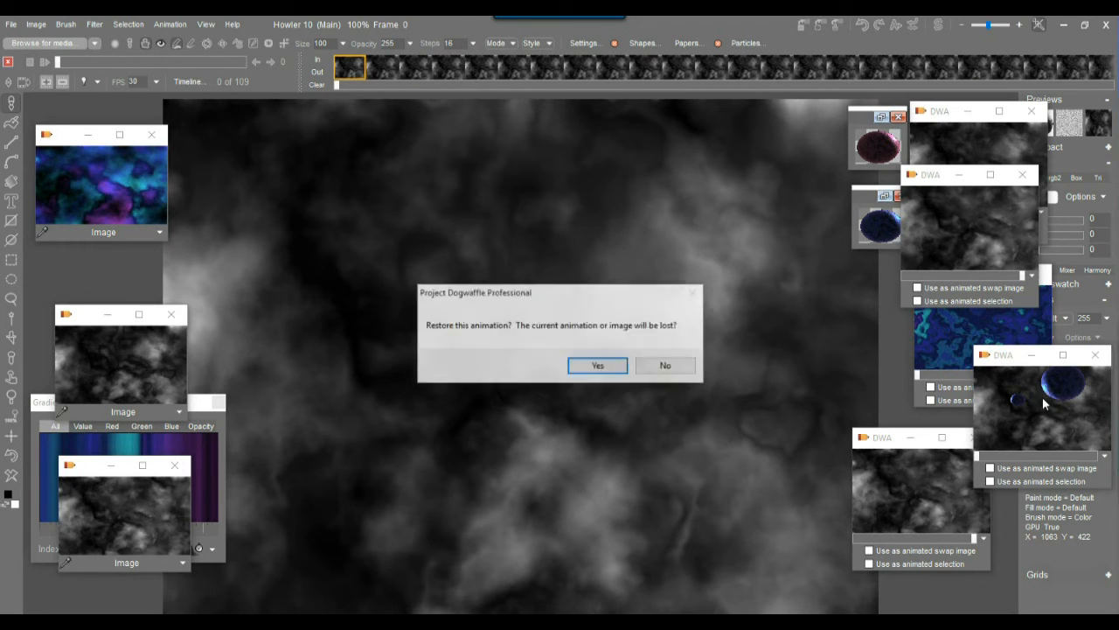
click(587, 367)
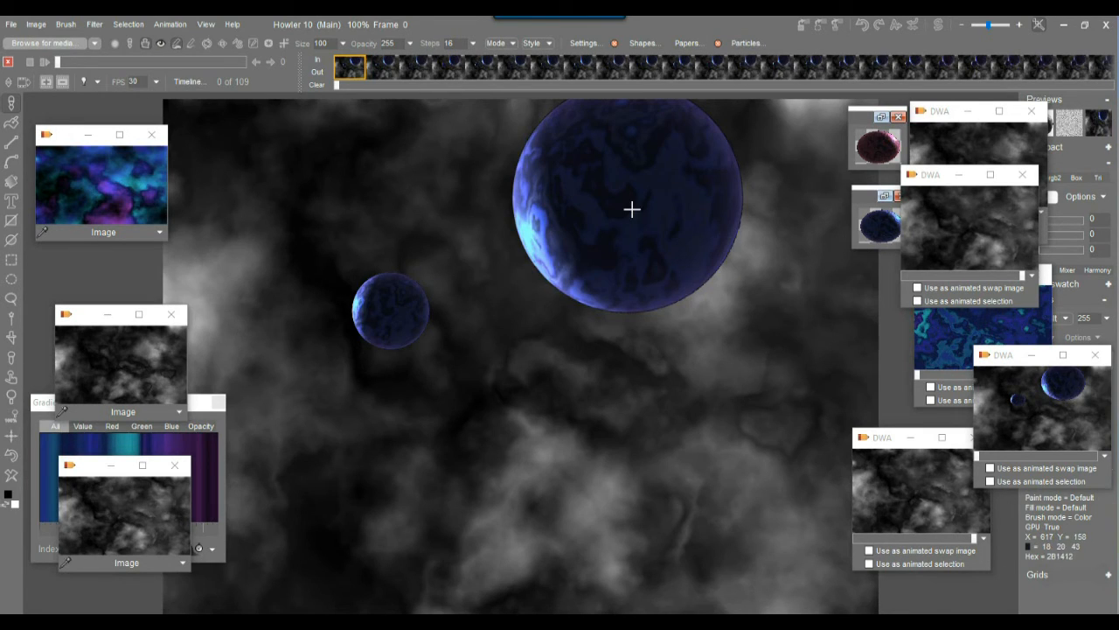
drag(941, 178, 981, 158)
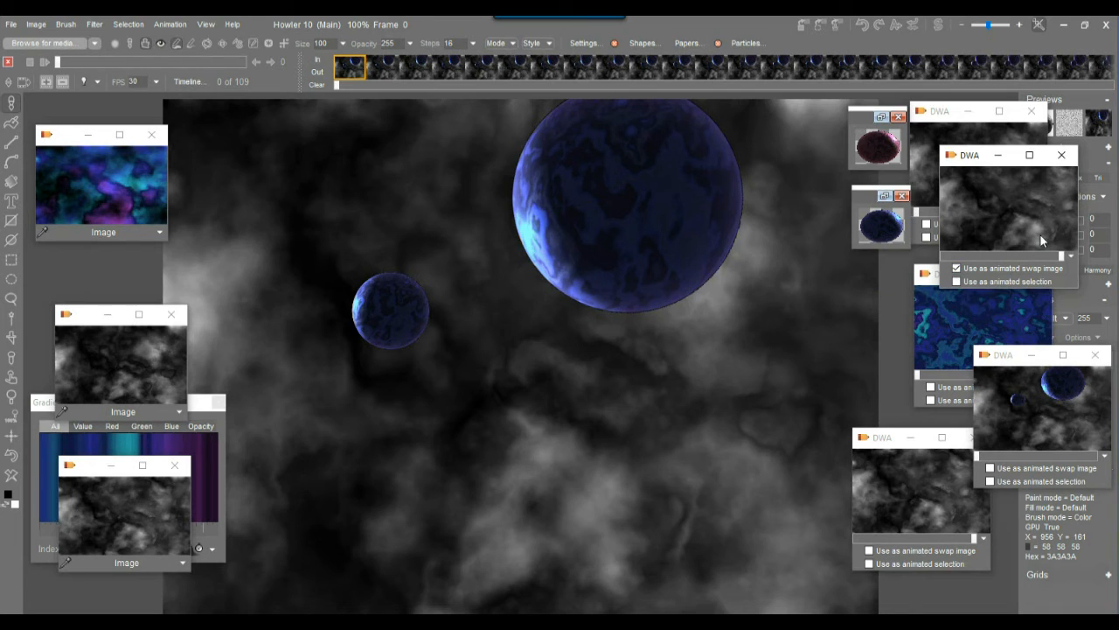
drag(971, 158, 866, 240)
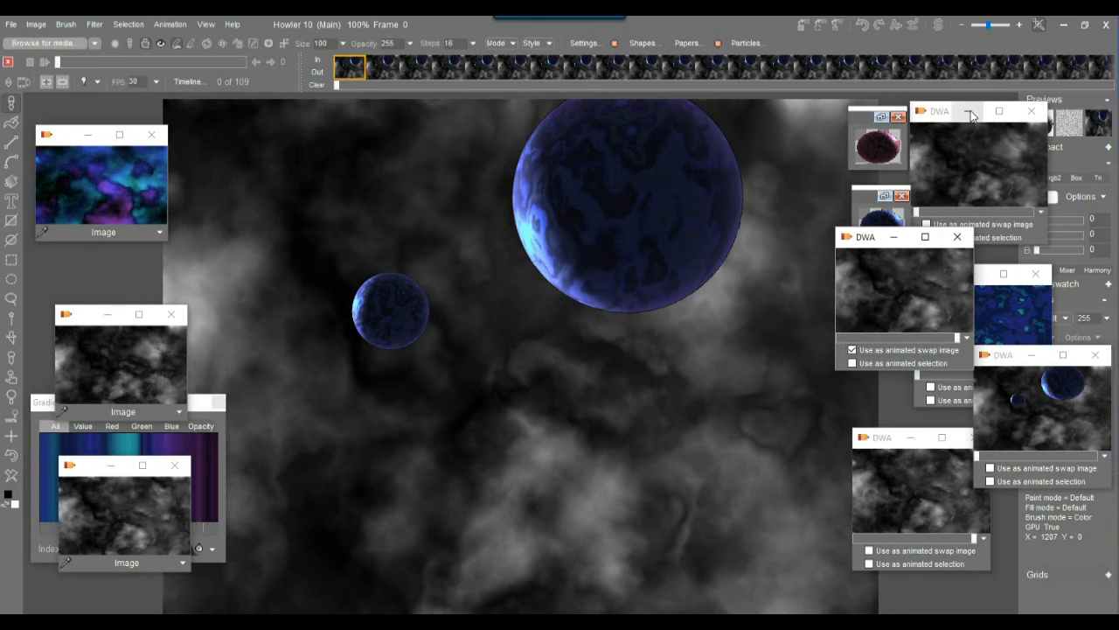
Minimize the other stored cloud animation, turn on swap mixing and preview the planets blended with the clouds
click(968, 112)
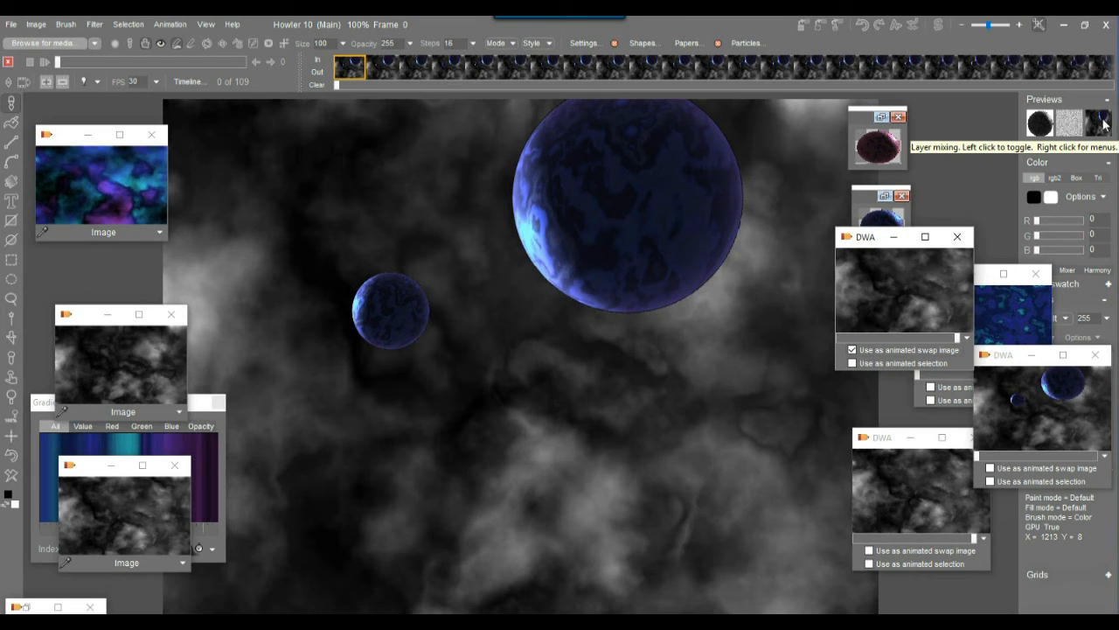
click(1103, 126)
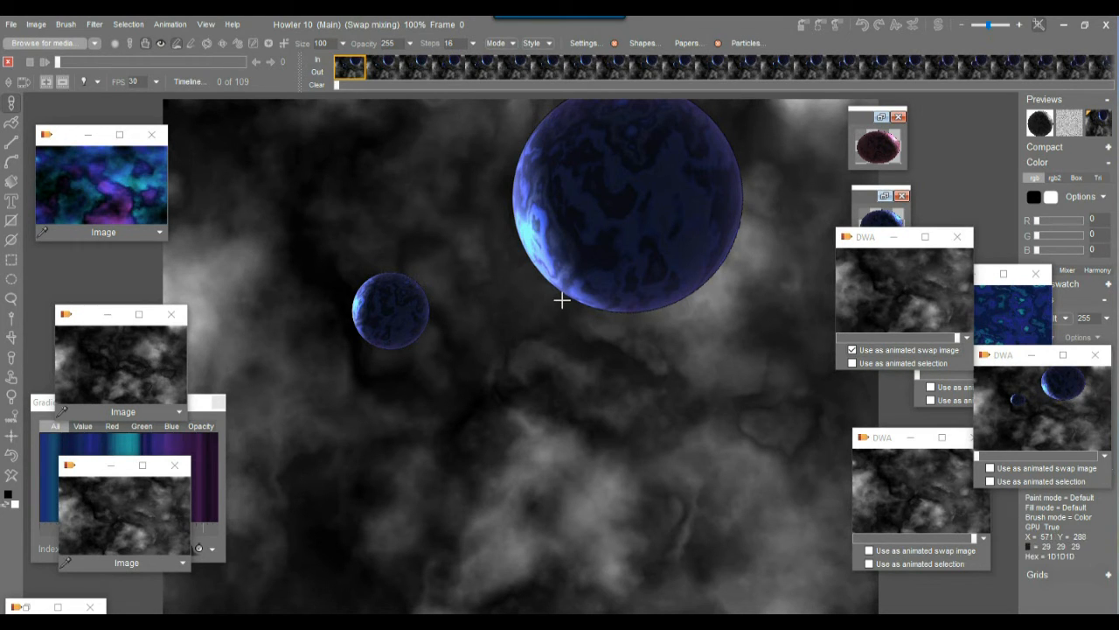
drag(157, 61, 57, 62)
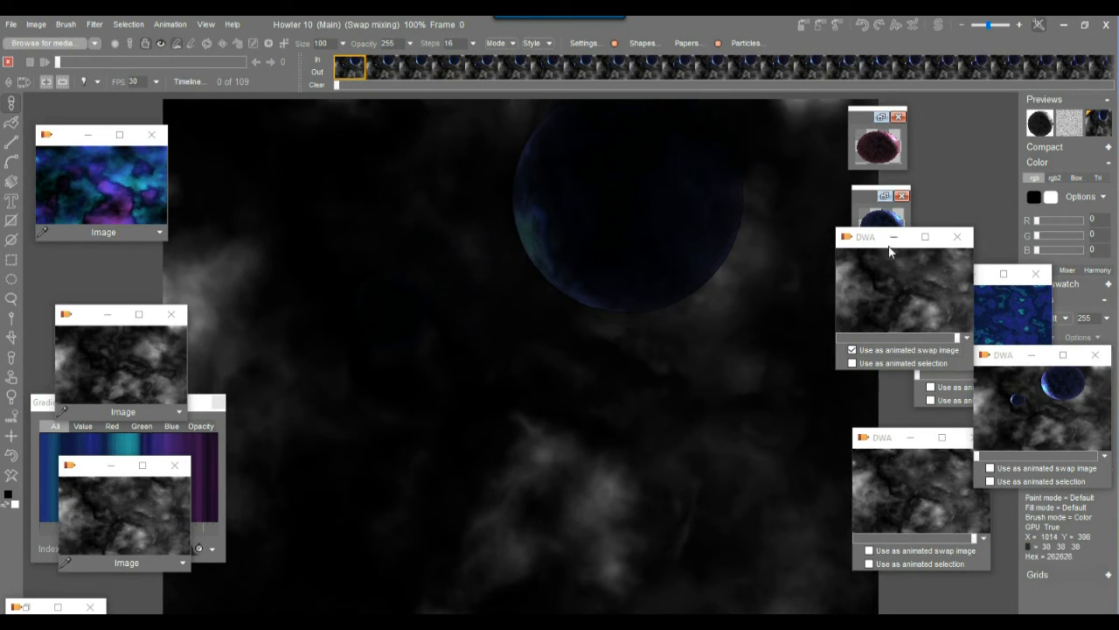
drag(862, 242, 856, 174)
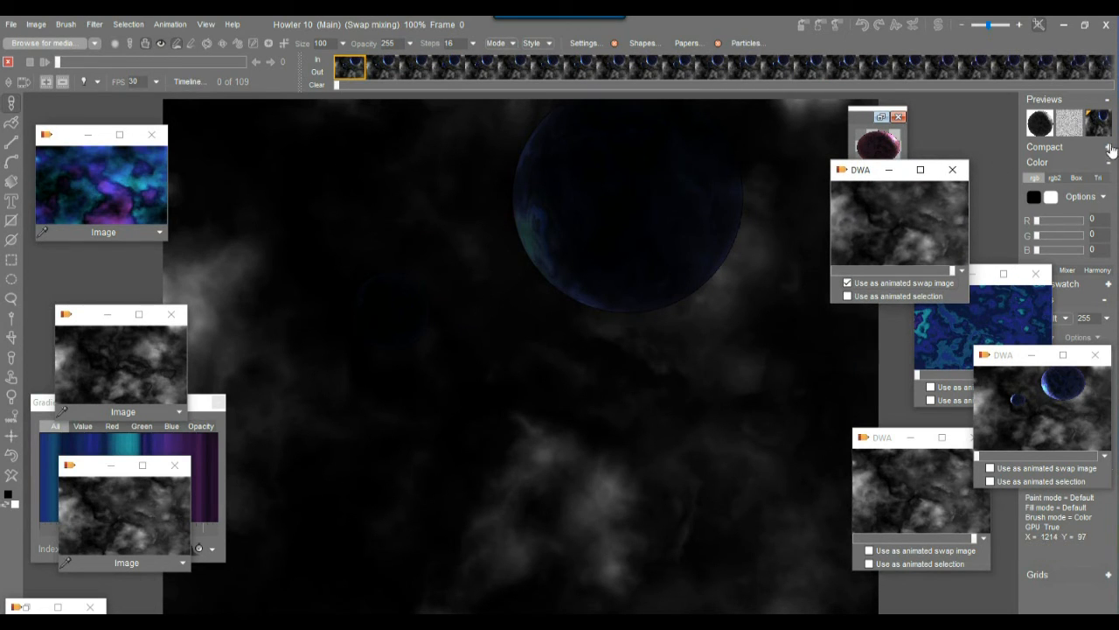
Set the current layer's mixing mode to Additive and preview the blend up to frame 20
right_click(1099, 122)
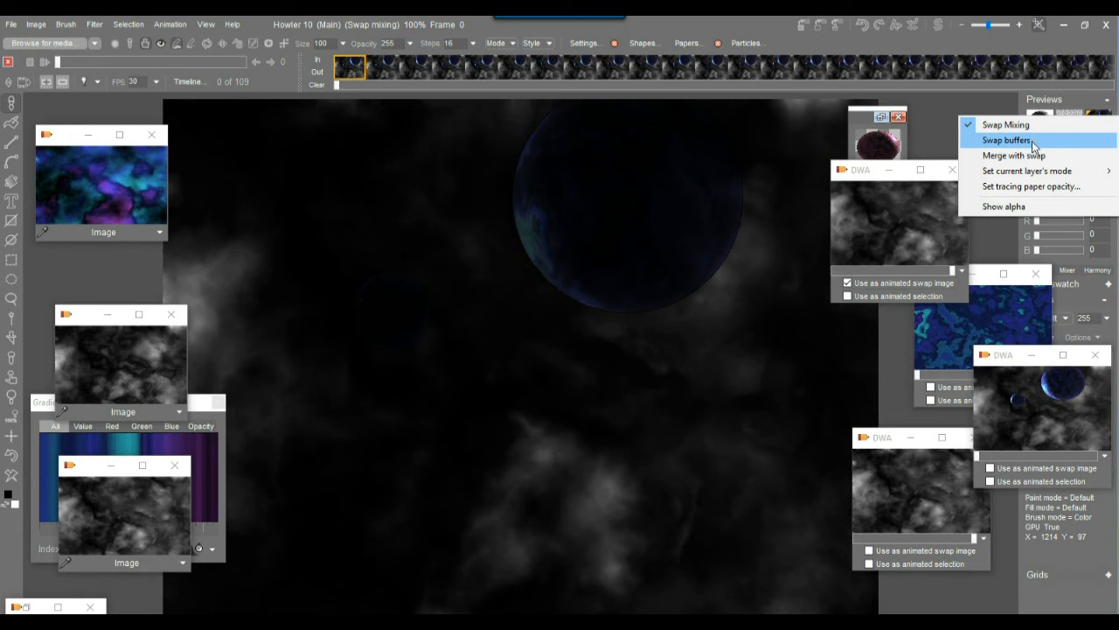
mouse_move(1034, 171)
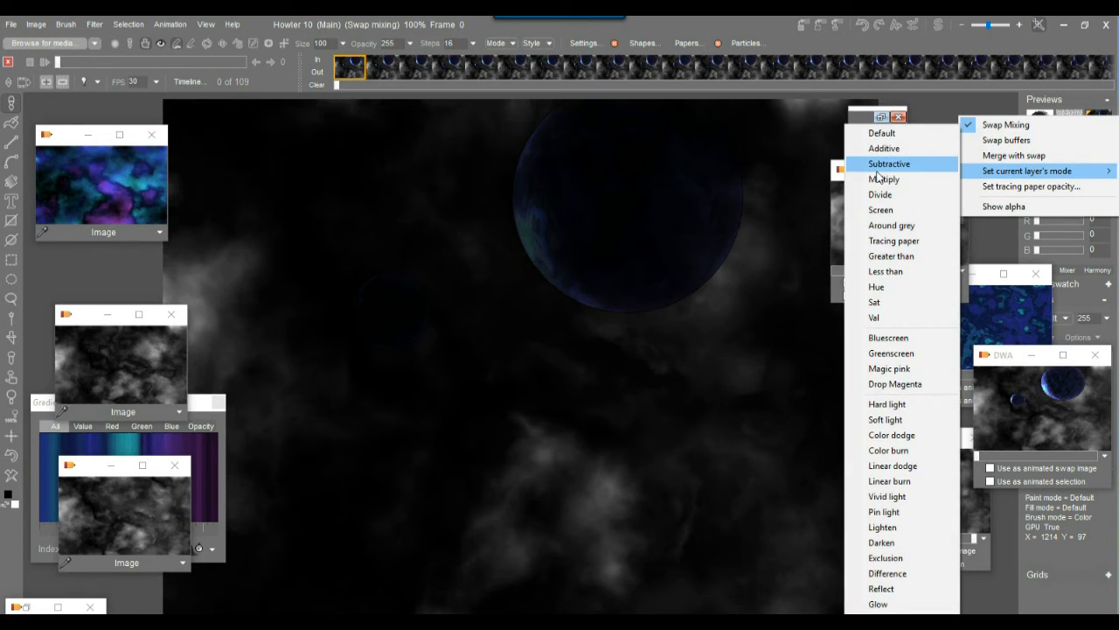
click(883, 148)
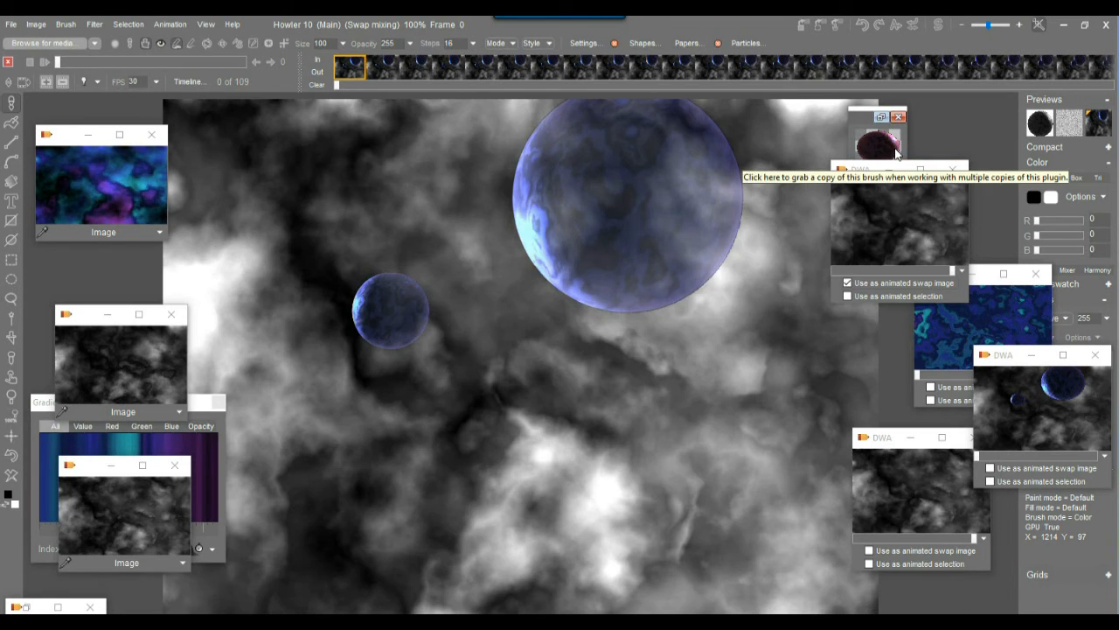
drag(70, 63, 95, 90)
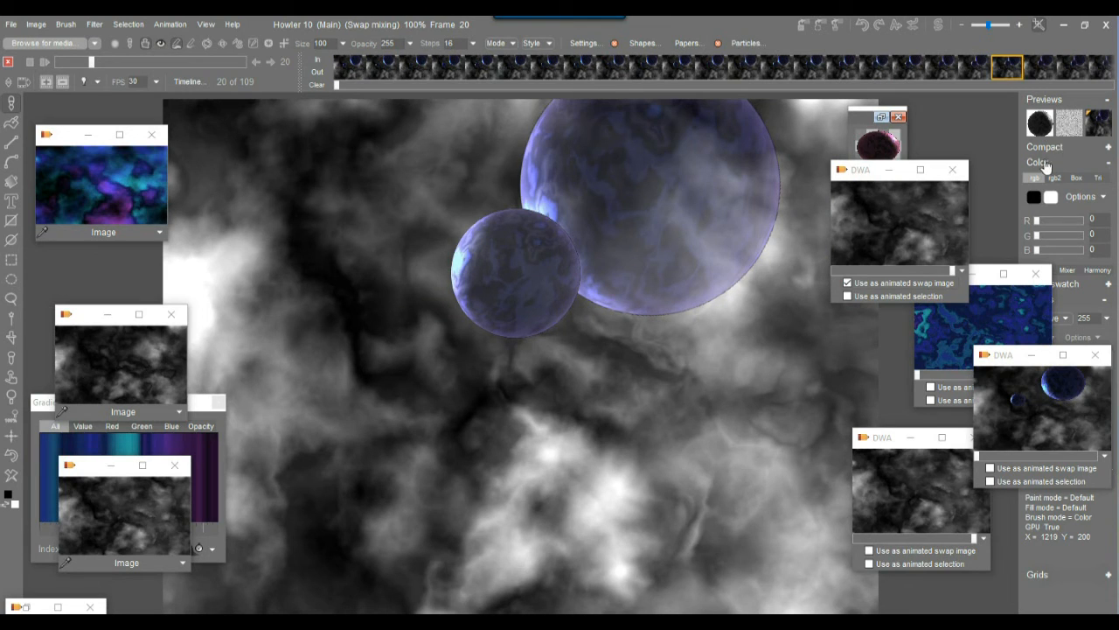
Change the current layer's mixing mode to Screen and preview the blend up to frame 30
right_click(1107, 129)
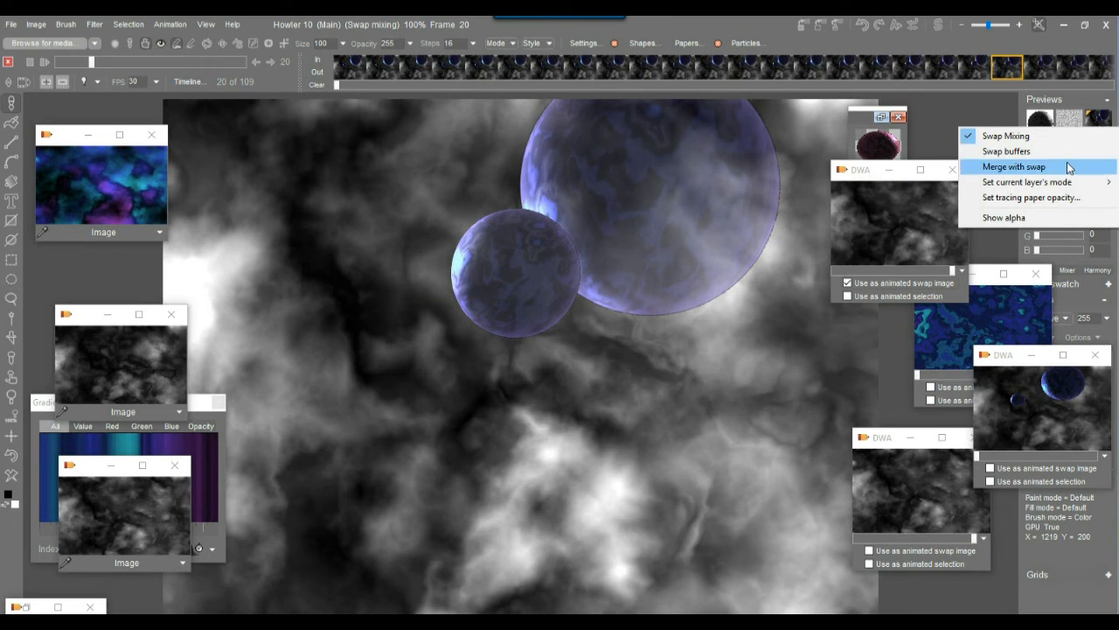
mouse_move(1069, 182)
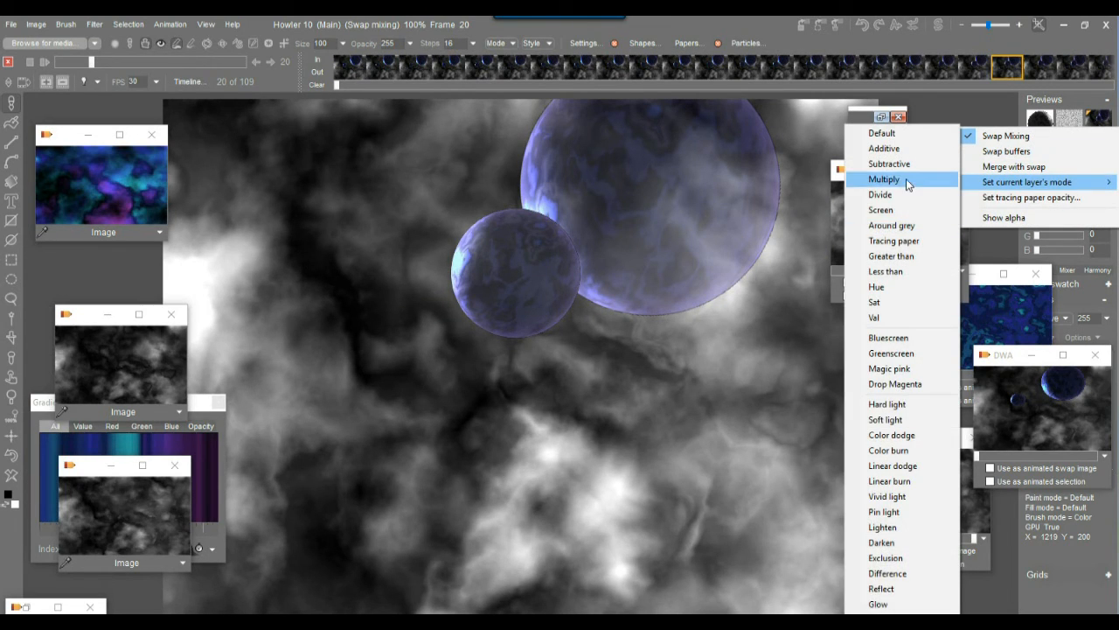
click(906, 210)
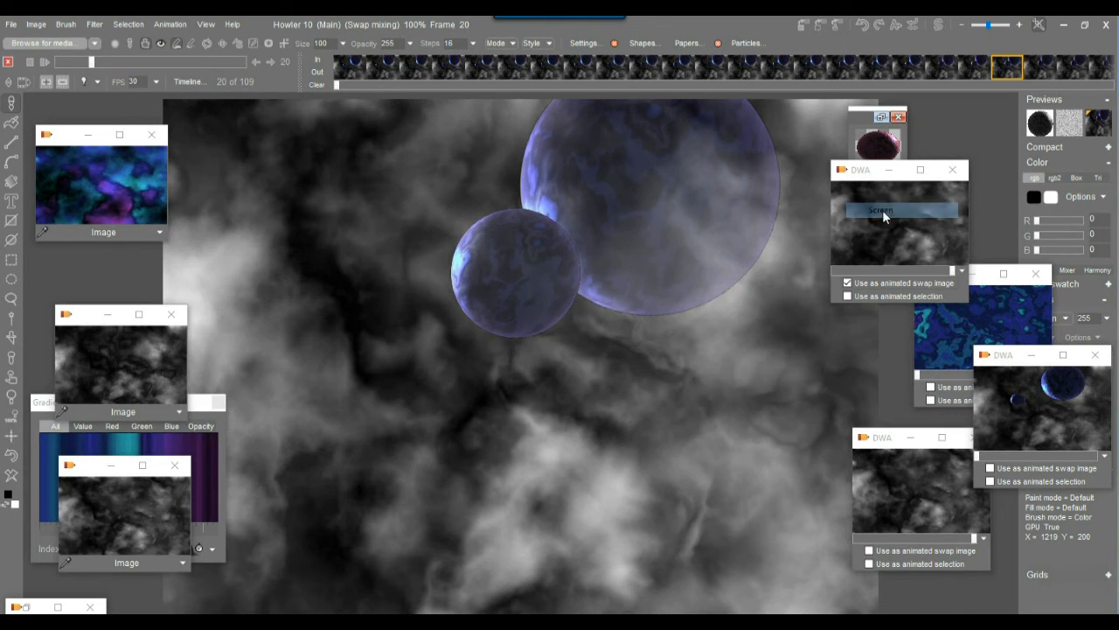
mouse_move(87, 64)
mouse_down()
mouse_move(169, 69)
mouse_move(84, 67)
mouse_up()
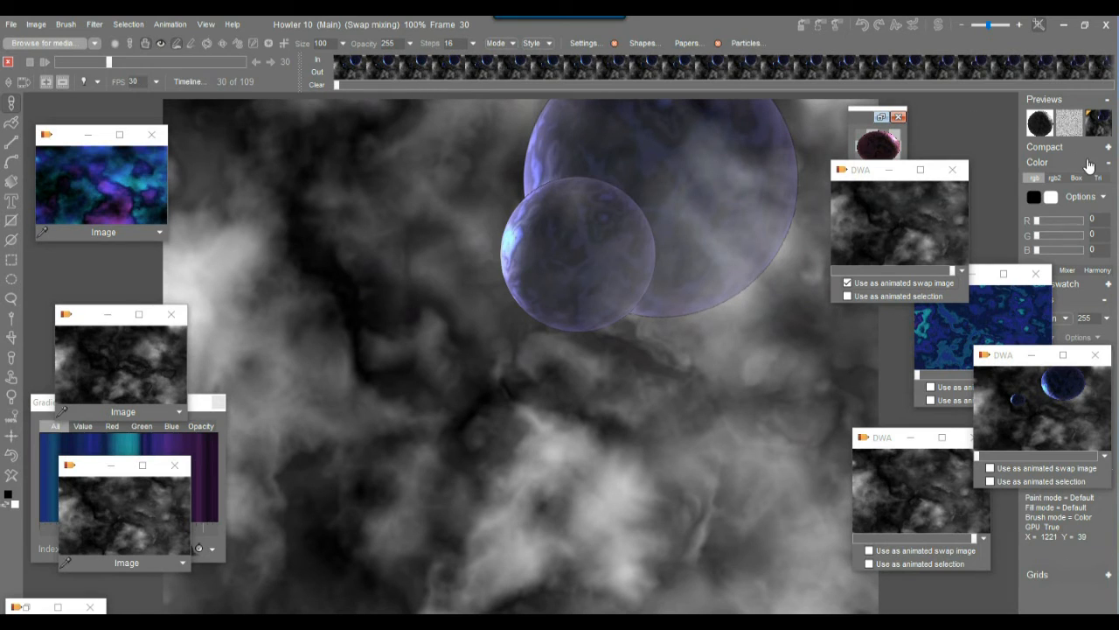
Change the current layer's mixing mode to Greater than and preview the blend up to frame 68
right_click(1100, 129)
mouse_move(1067, 180)
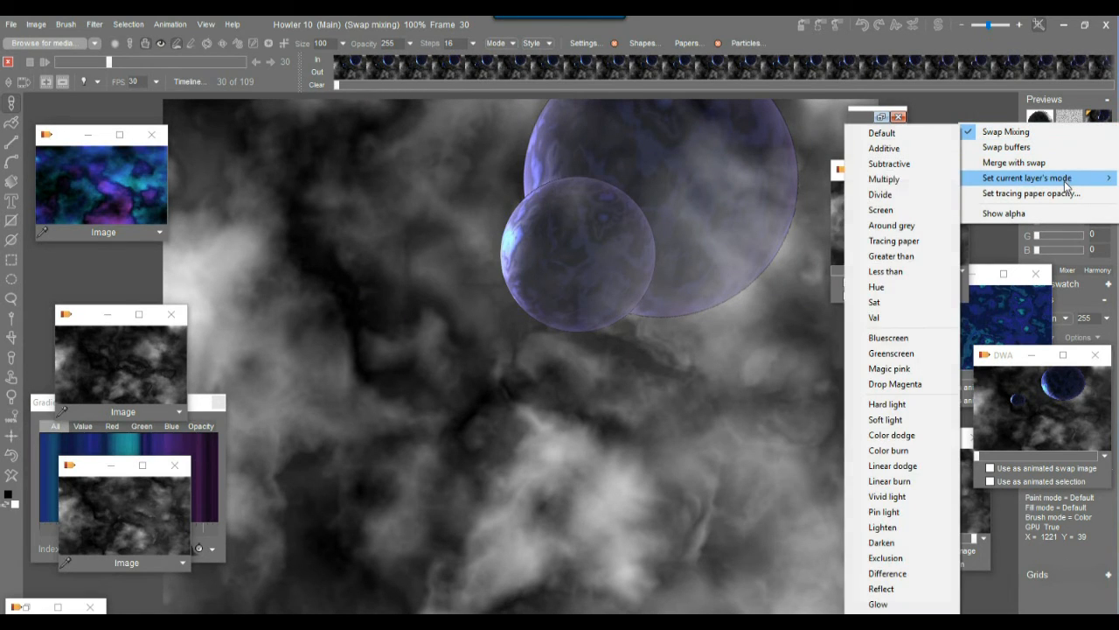
click(915, 262)
drag(95, 63, 156, 86)
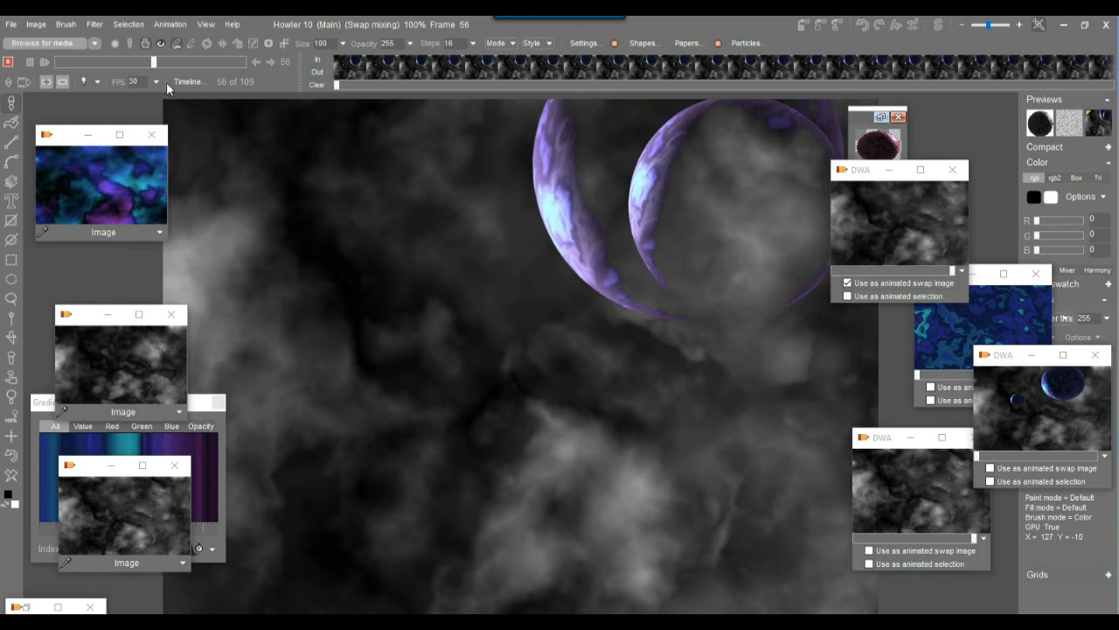
drag(155, 61, 175, 80)
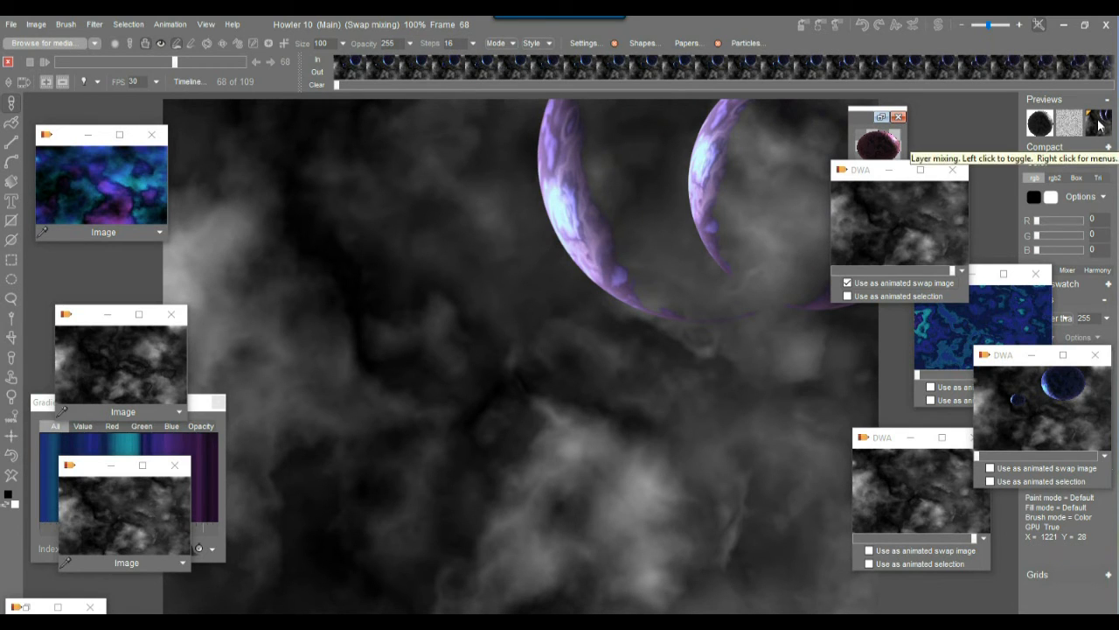
Try further mixing modes on the current layer, including Vivid light and Hard light, and compare the blends
right_click(1100, 125)
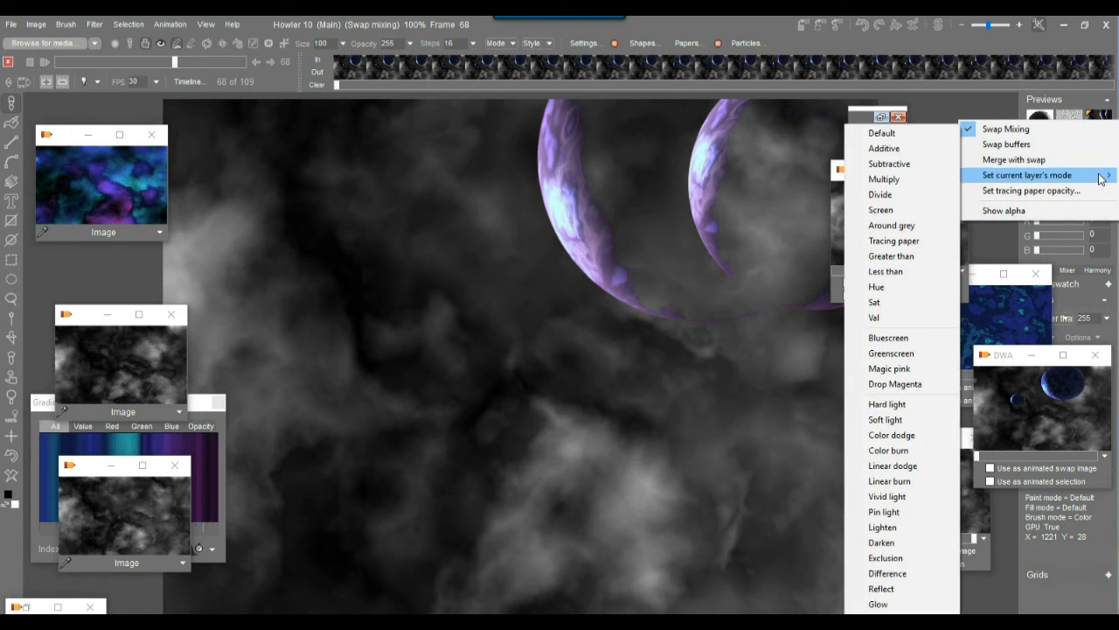
mouse_move(1100, 182)
click(879, 611)
click(1096, 128)
mouse_move(1075, 182)
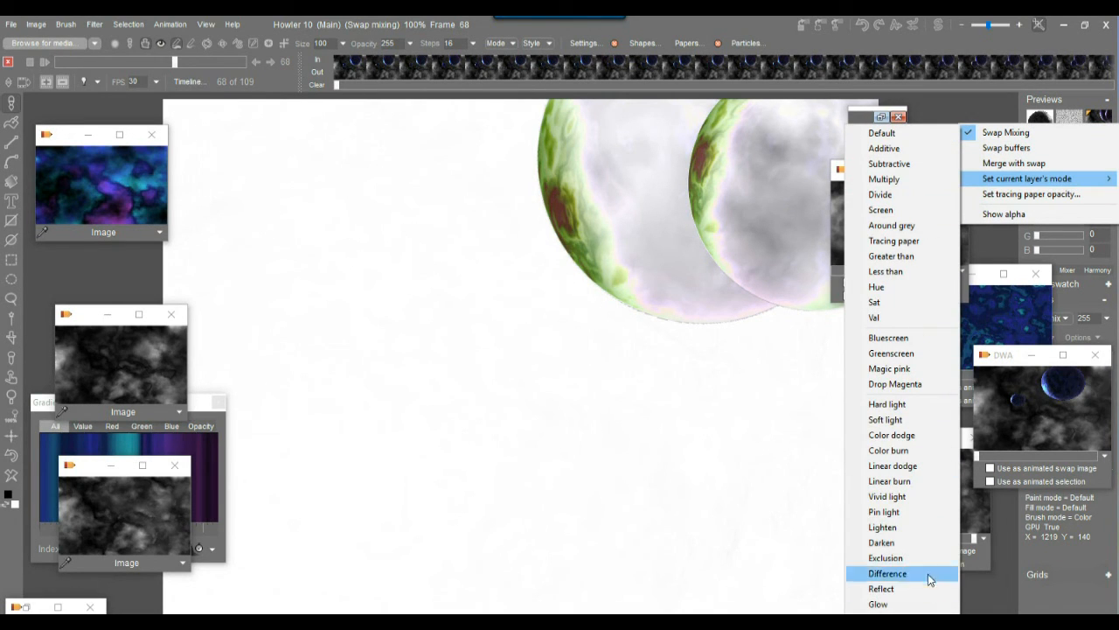
click(911, 501)
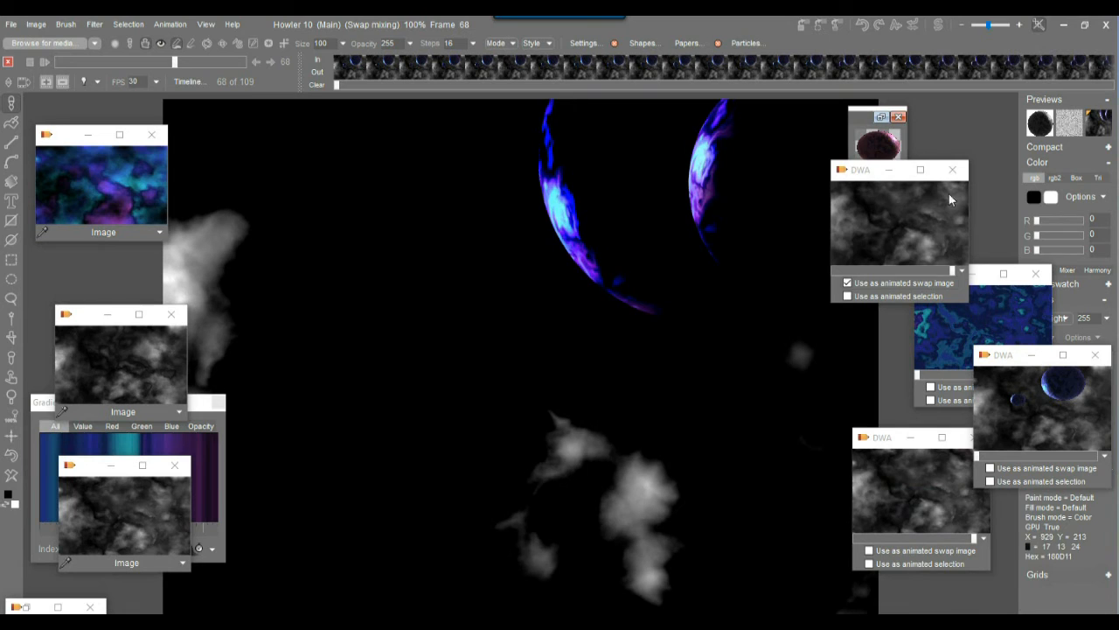
click(1090, 129)
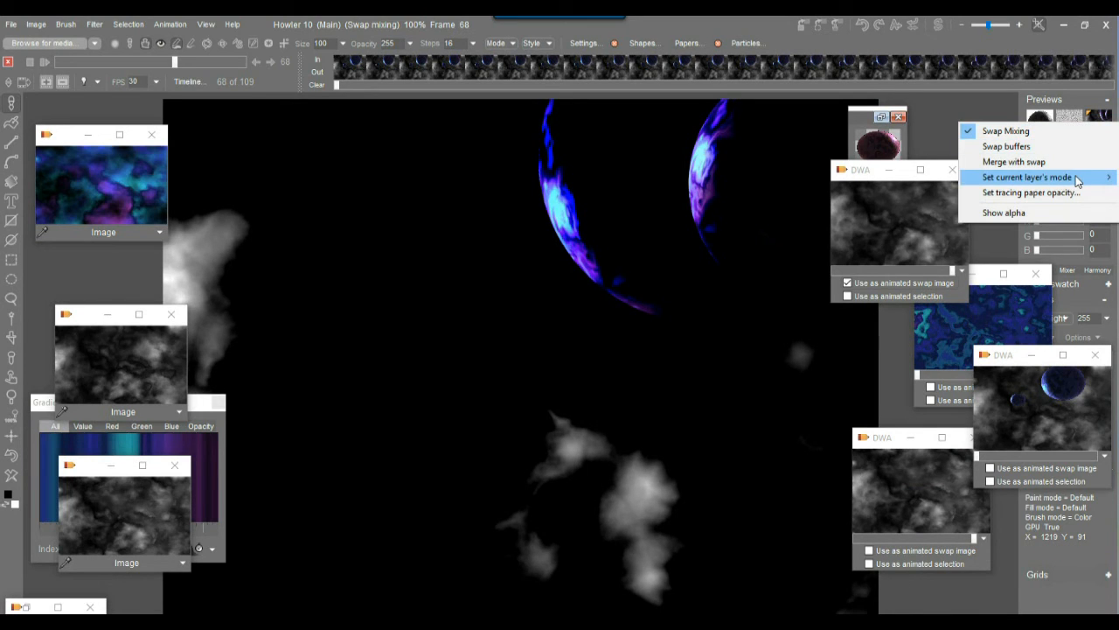
mouse_move(1076, 180)
click(910, 404)
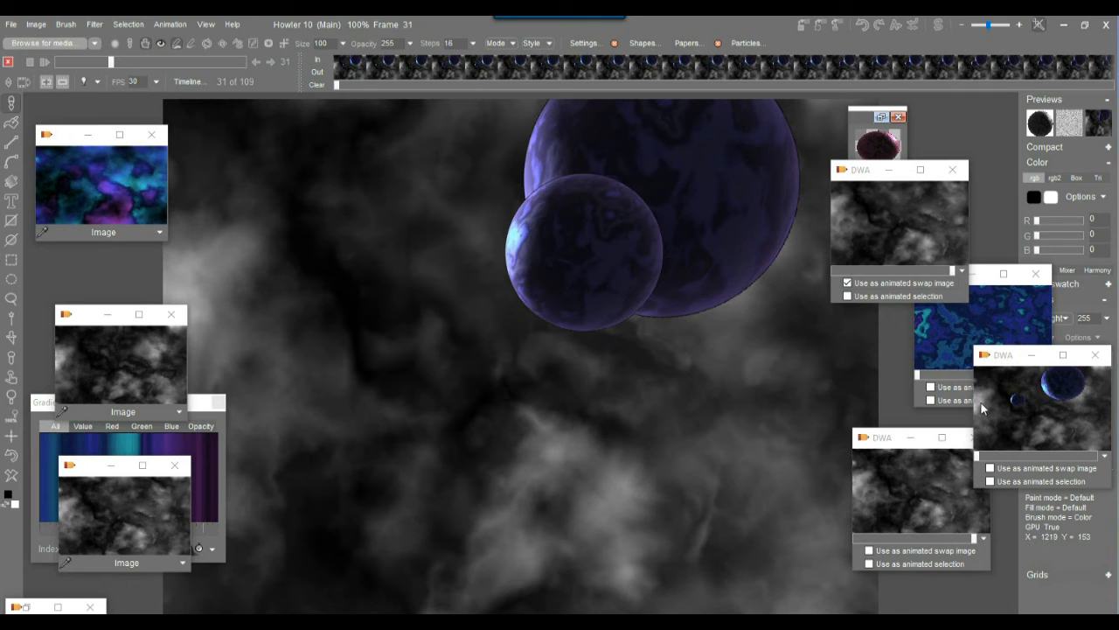
Restore the stored cloud animation in use as the swap image as the current animation
double_click(908, 216)
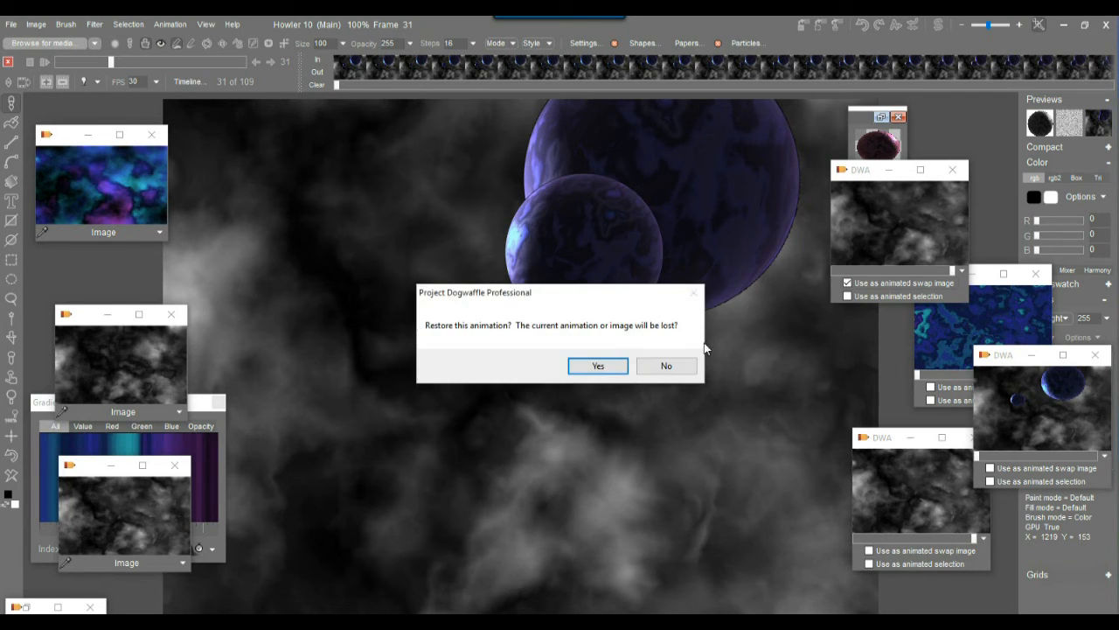
click(589, 369)
click(64, 81)
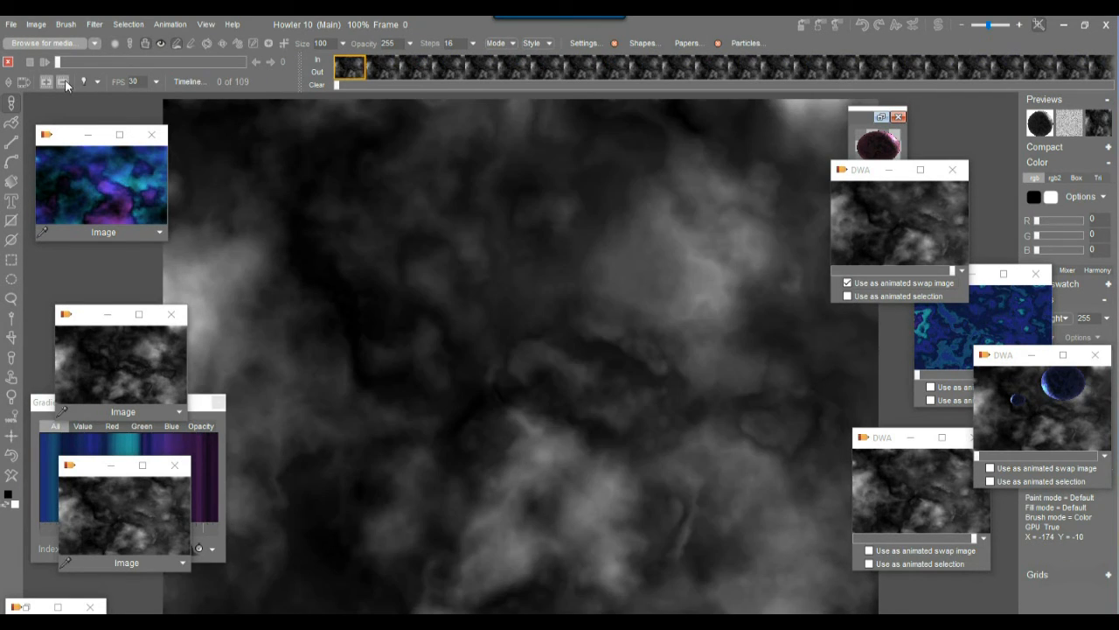
drag(49, 62, 48, 96)
Open the Transform filter in the timeline editor for the clouds and move to the last frame
click(184, 80)
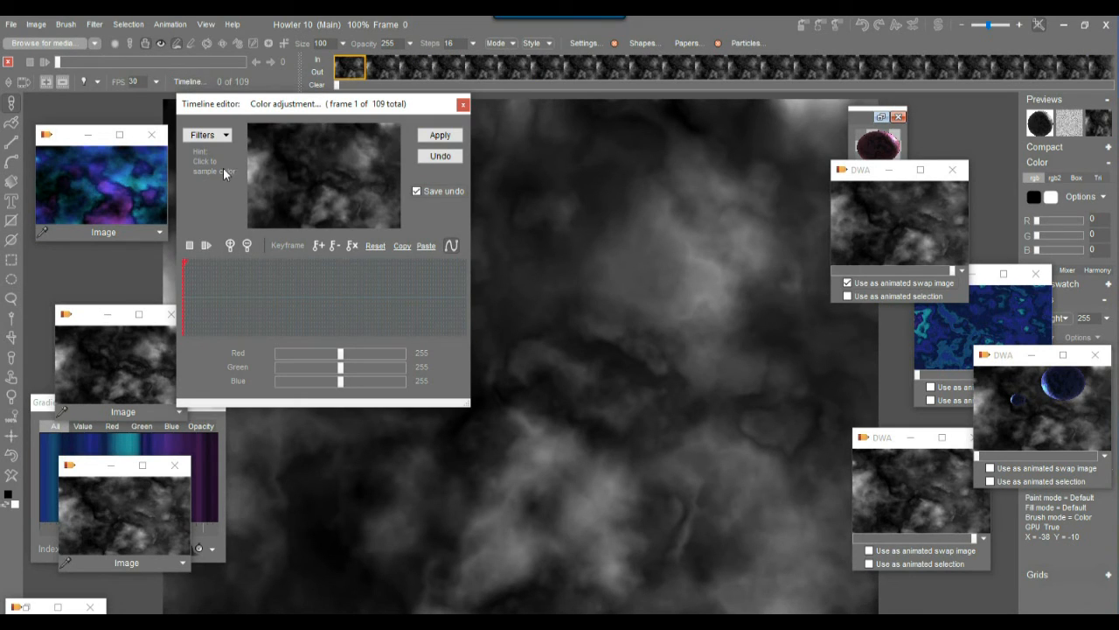
click(206, 135)
scroll(252, 187, down, 15)
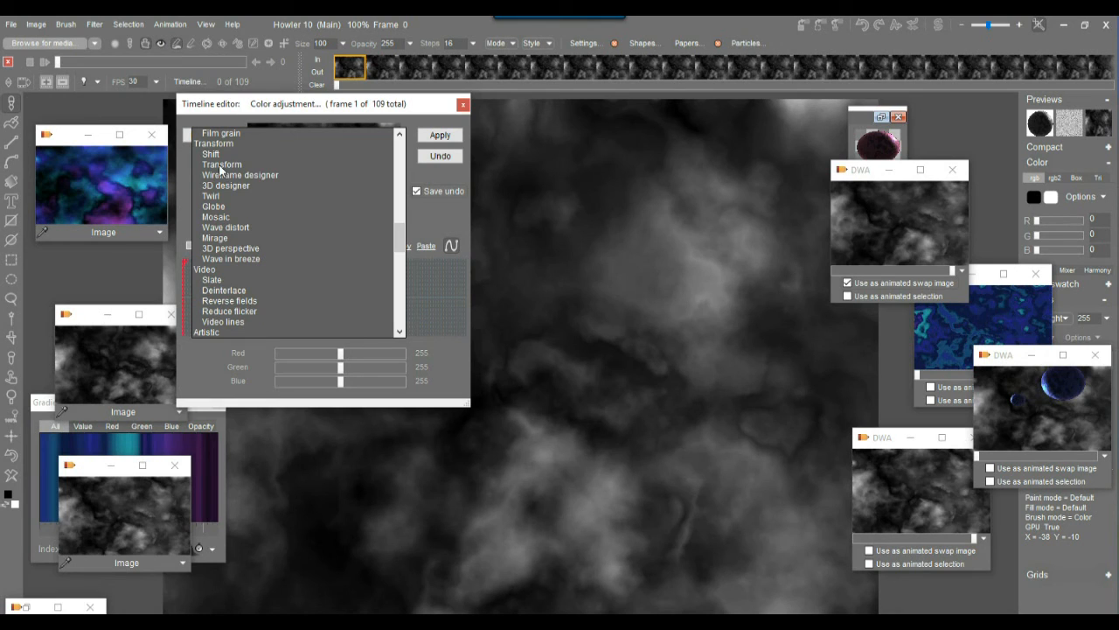
click(220, 165)
drag(258, 105, 293, 211)
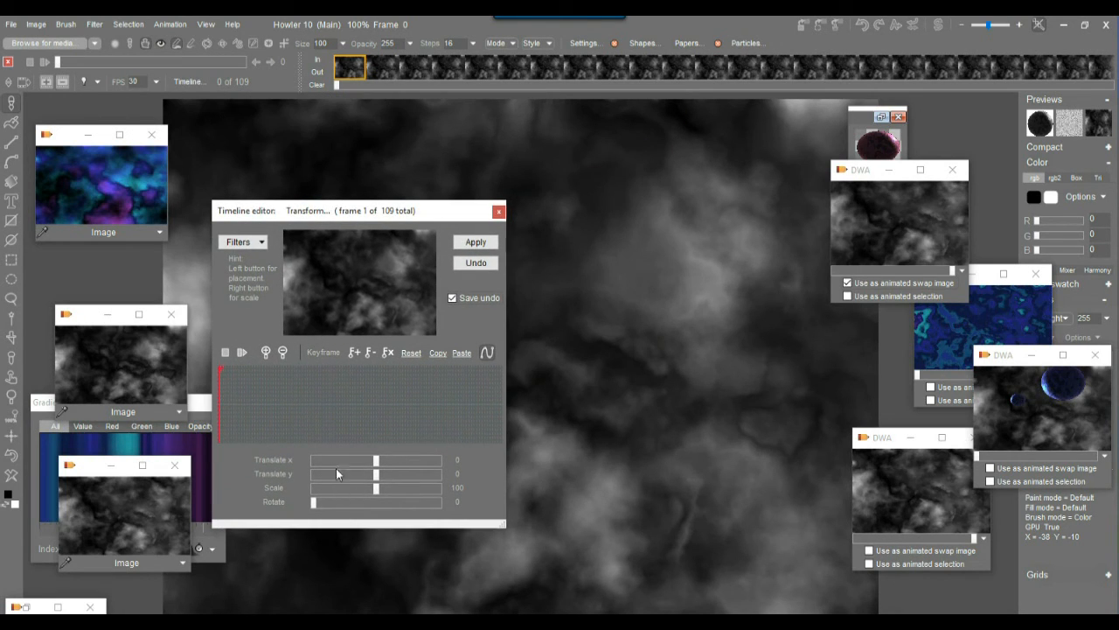
drag(223, 404, 209, 426)
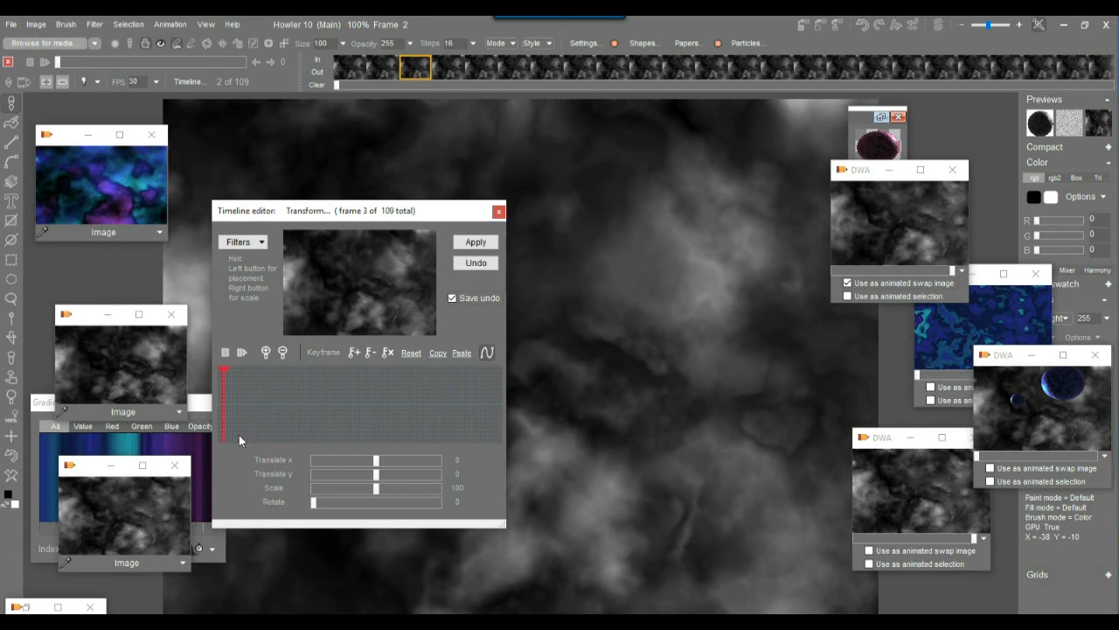
drag(252, 410, 503, 407)
Keyframe the last frame with Translate x 55, Translate y 16, Scale 175 and Rotate 5, and apply the transform
drag(378, 487, 423, 488)
click(397, 300)
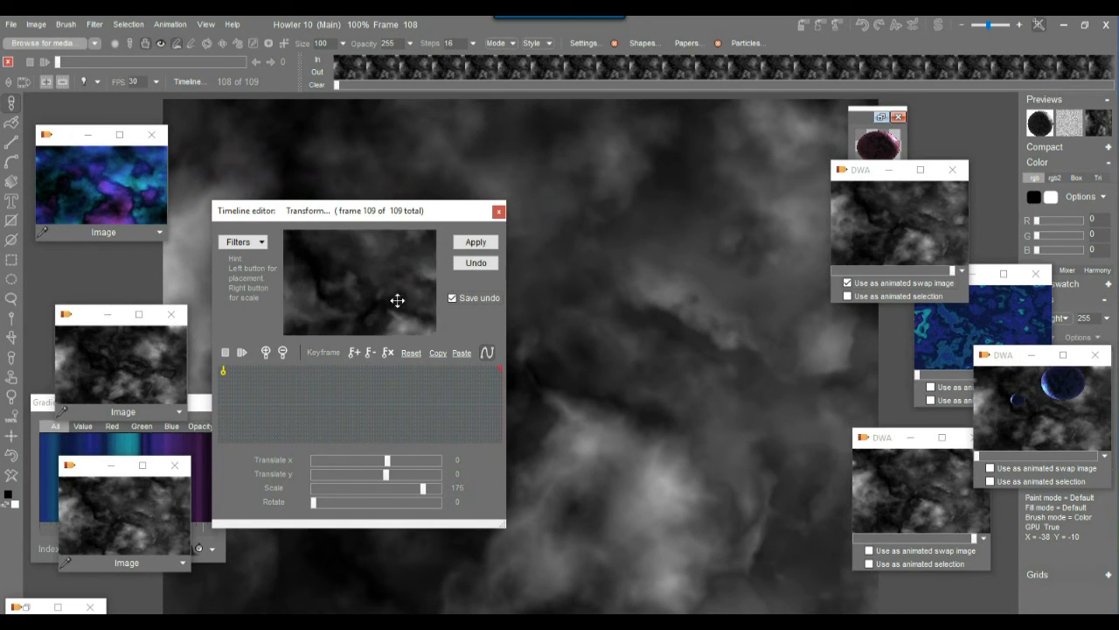
mouse_move(397, 300)
mouse_down()
mouse_move(435, 295)
mouse_move(404, 293)
mouse_up()
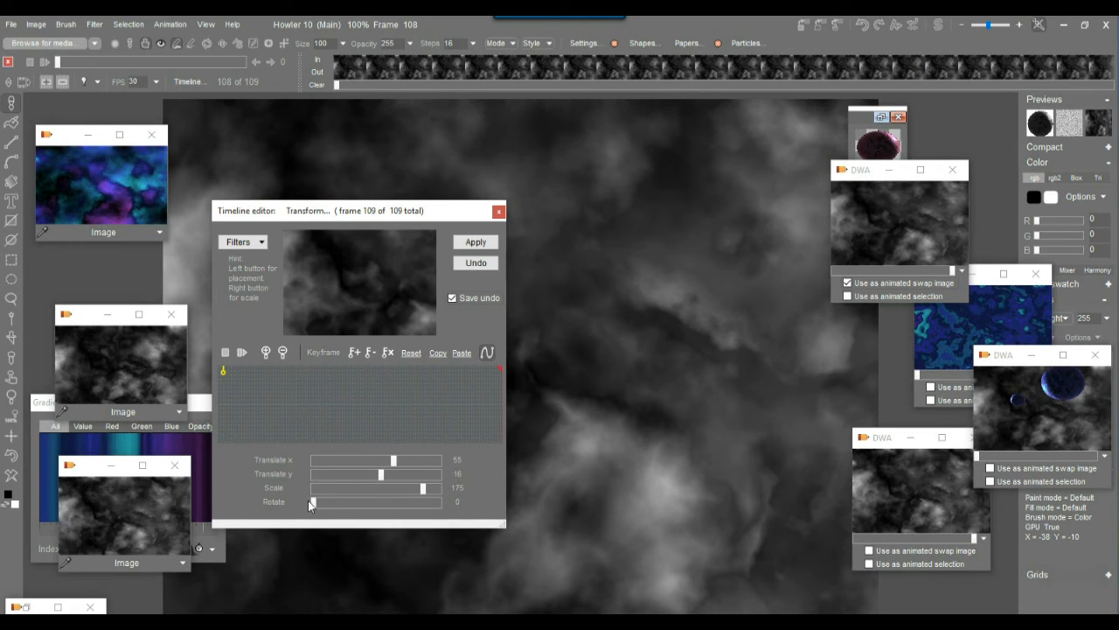
drag(314, 503, 317, 503)
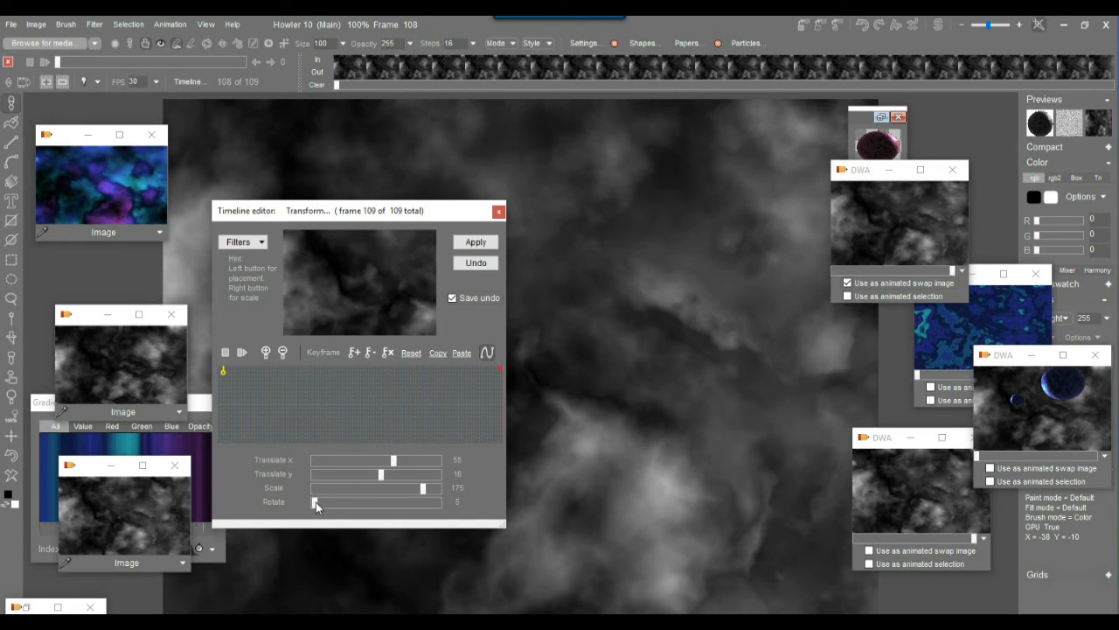
click(354, 352)
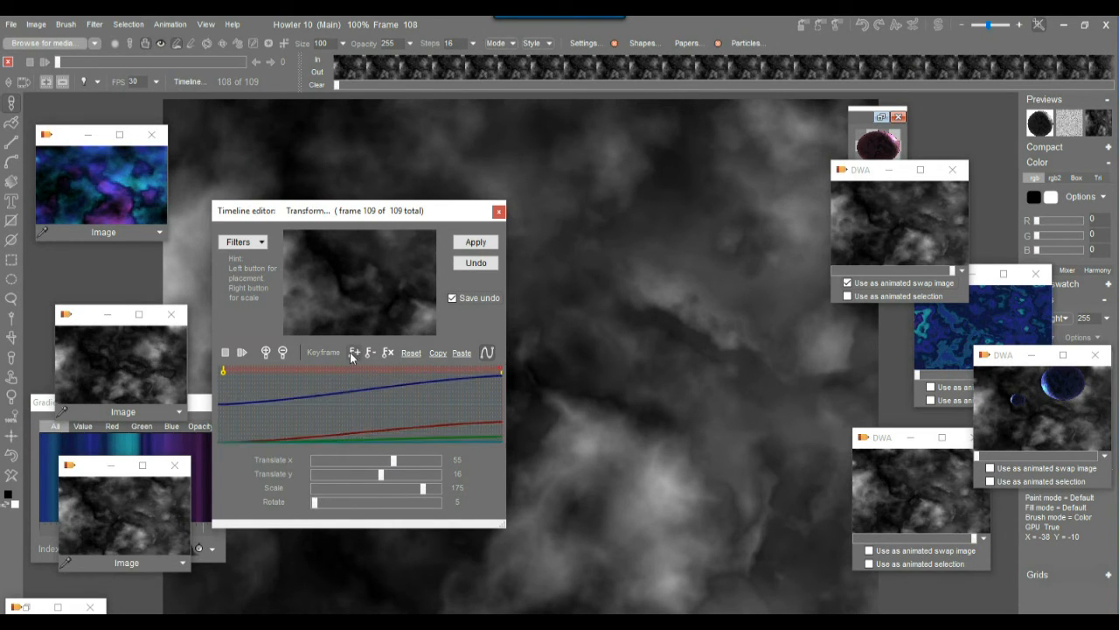
click(489, 243)
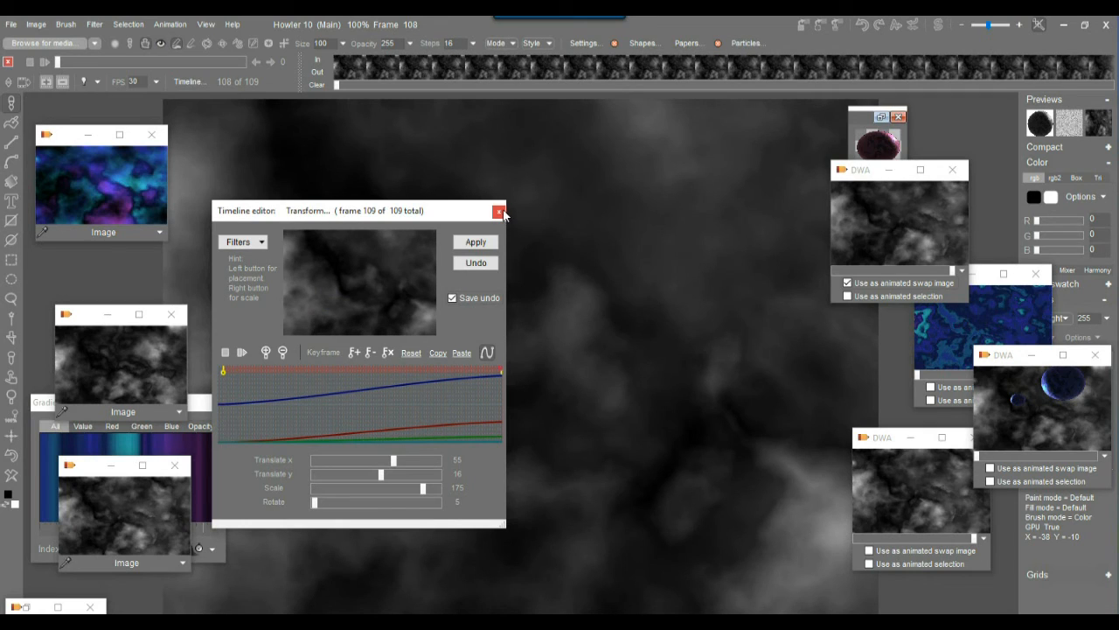
Apply the same transform again, play the cloud animation, and undo the last application
click(475, 243)
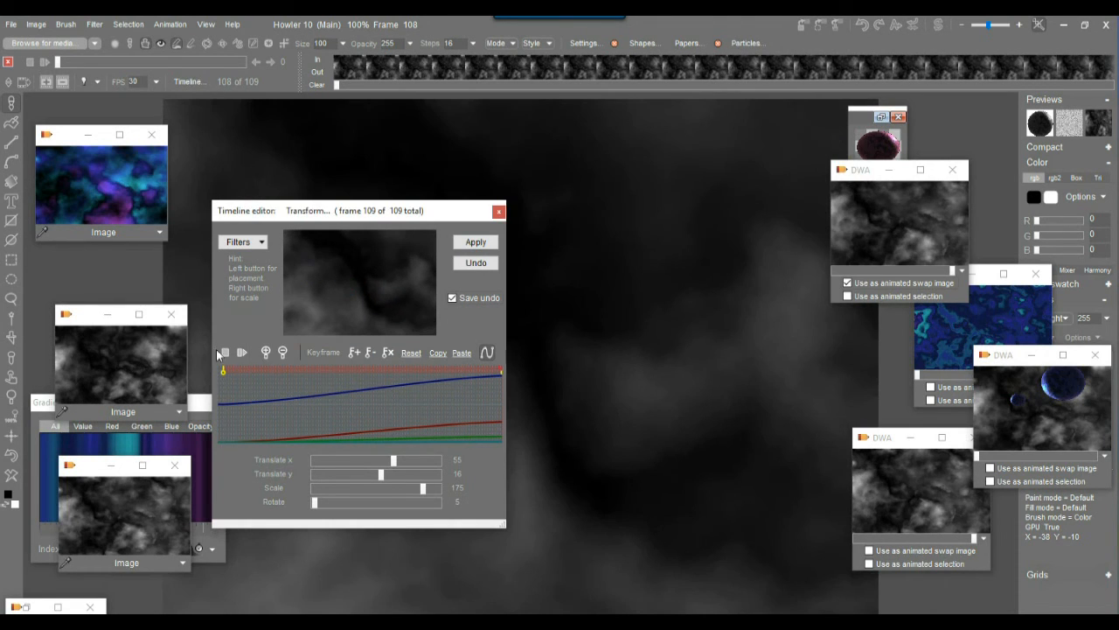
click(243, 352)
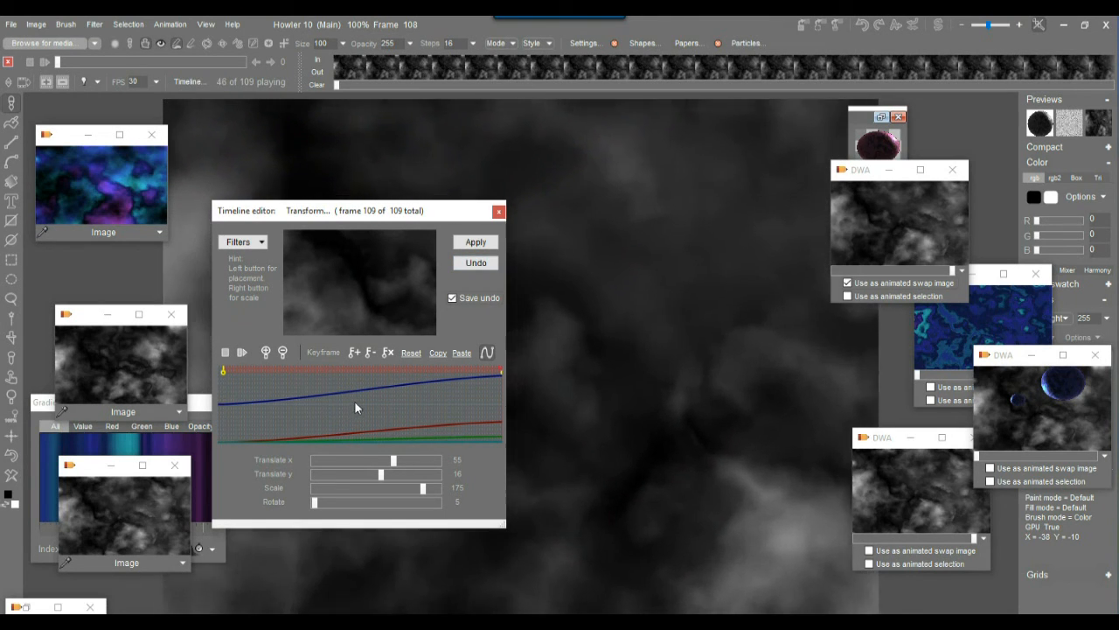
click(365, 399)
click(490, 266)
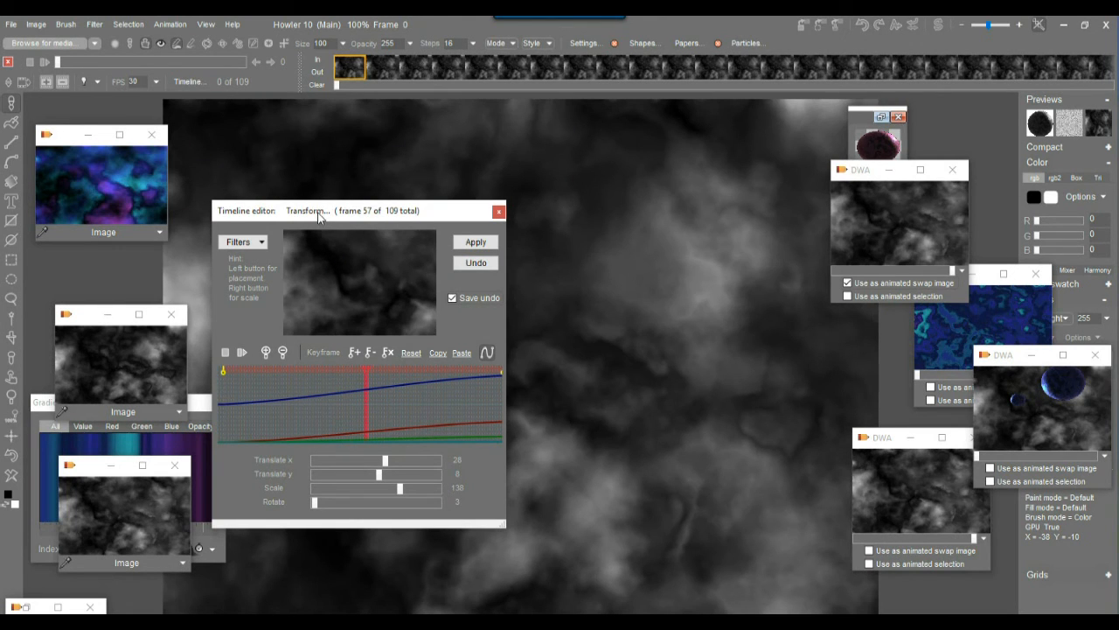
Store the transformed cloud animation to disc and use this stored copy as the animated swap image
drag(319, 217, 157, 272)
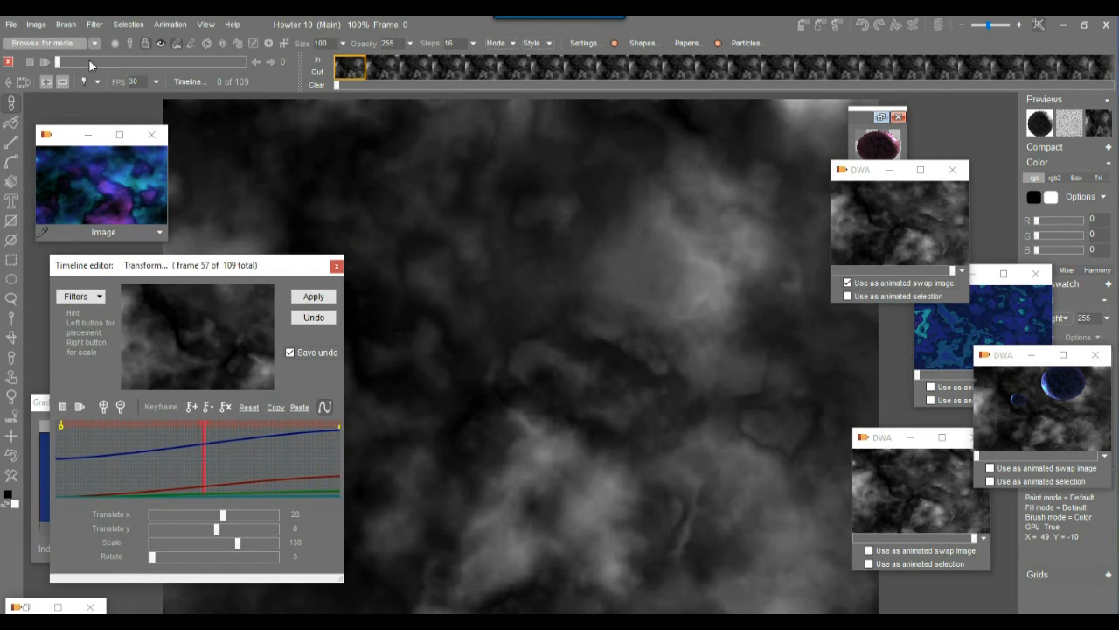
click(169, 23)
mouse_move(223, 78)
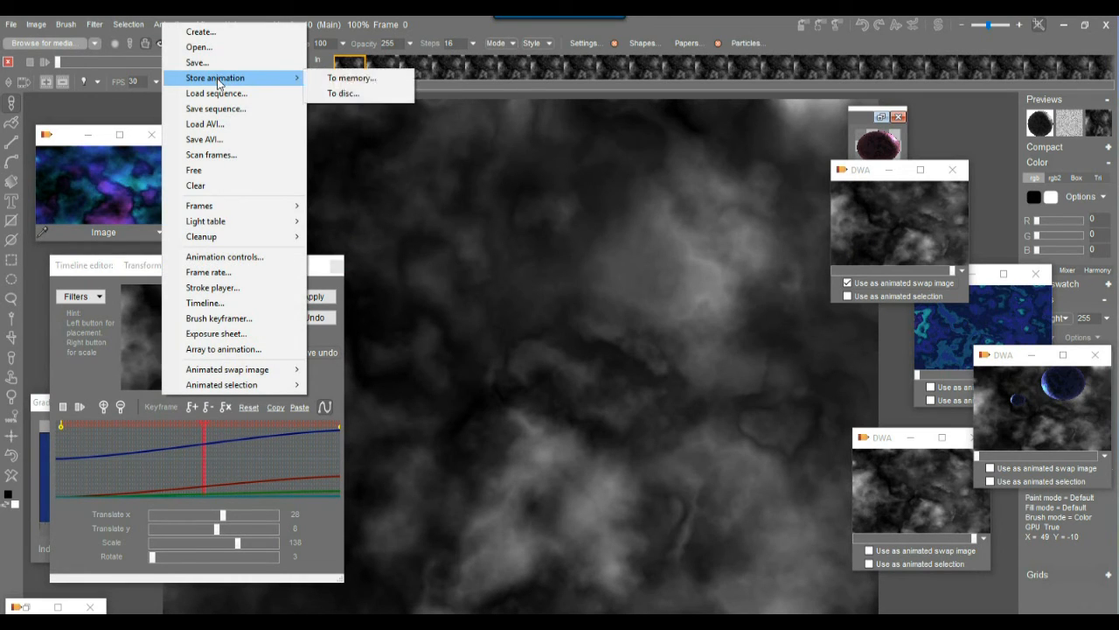
click(361, 94)
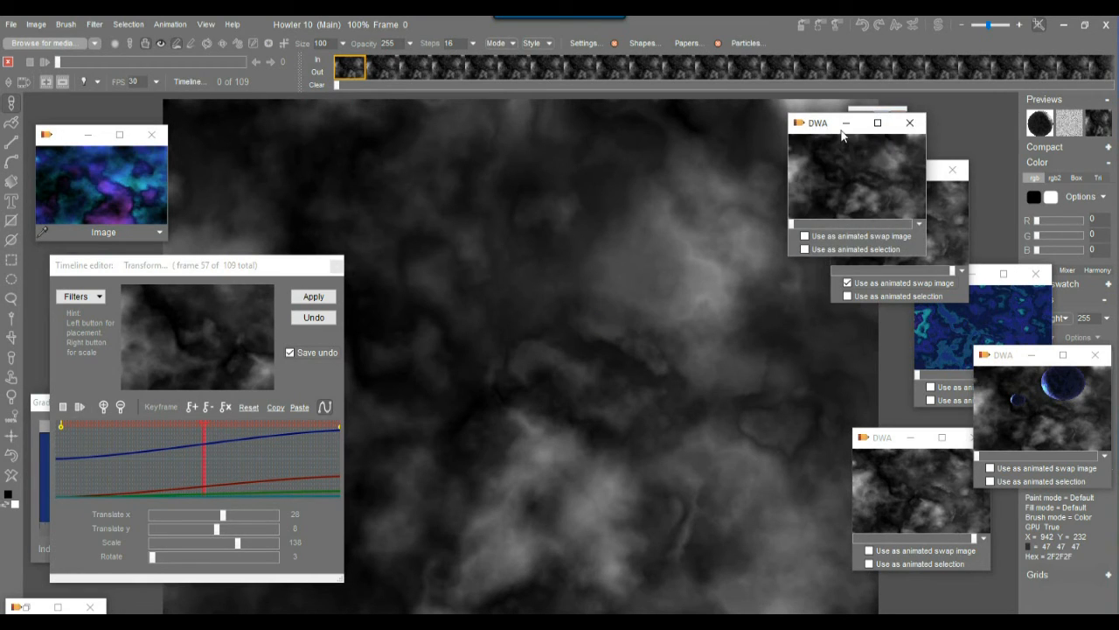
drag(820, 128, 645, 451)
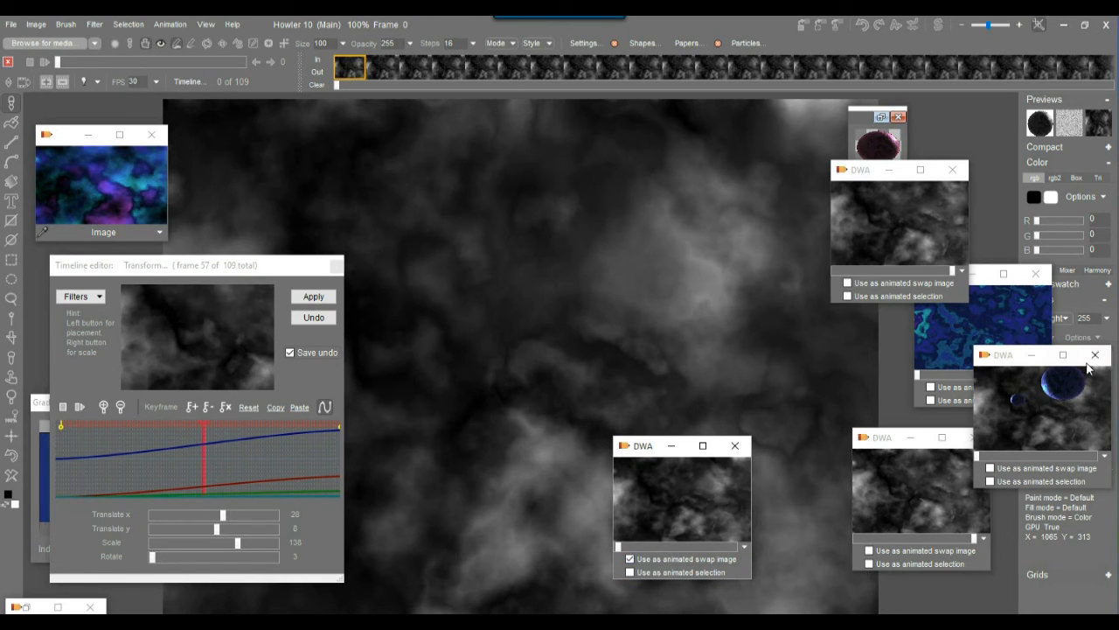
Restore the stored planet animation and turn on swap mixing with the transformed clouds
click(1069, 399)
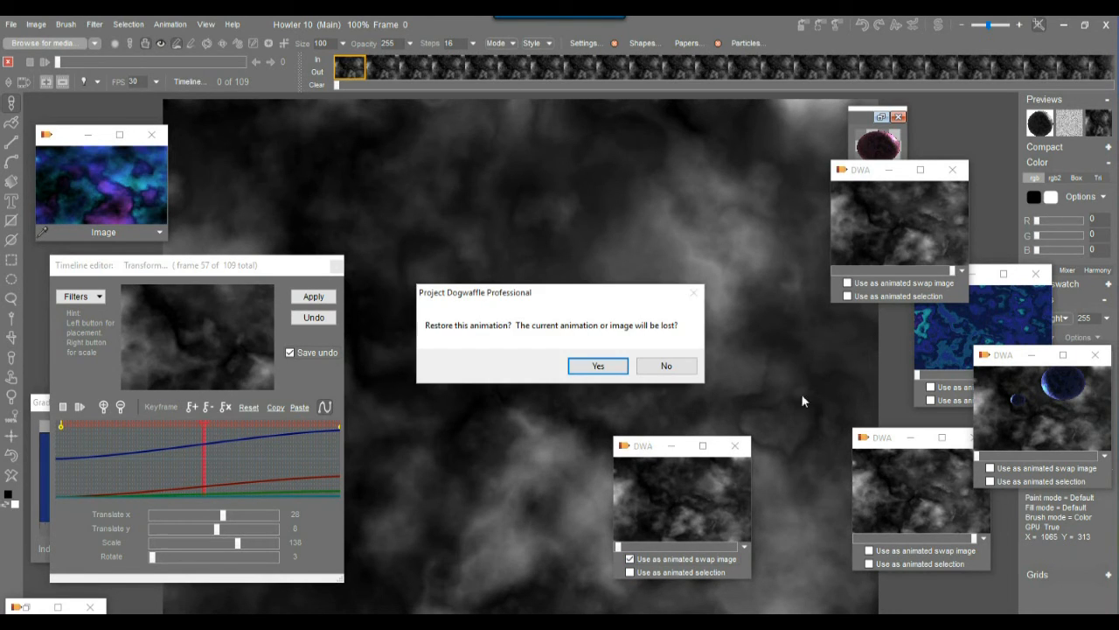
click(607, 371)
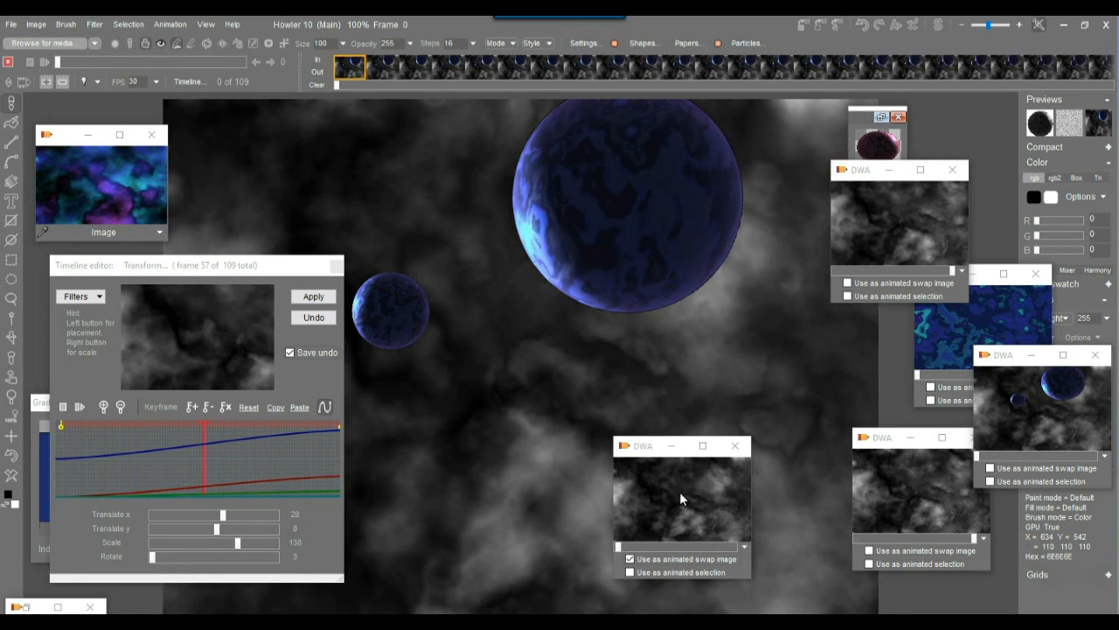
click(1107, 131)
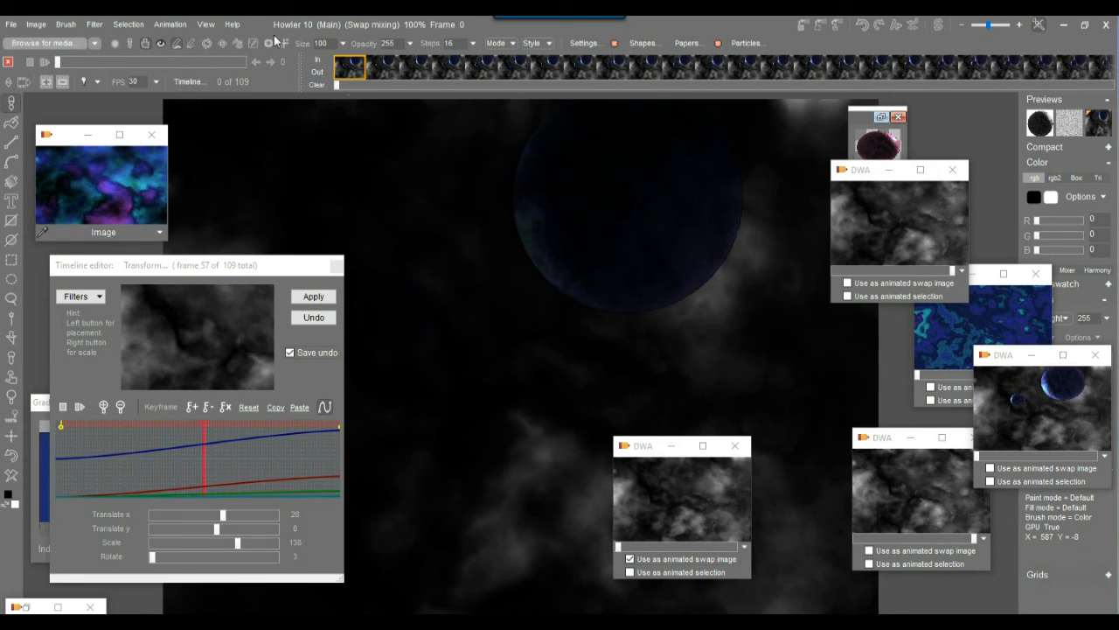
Try to merge the planet animation with the swap image
right_click(1108, 129)
click(1063, 163)
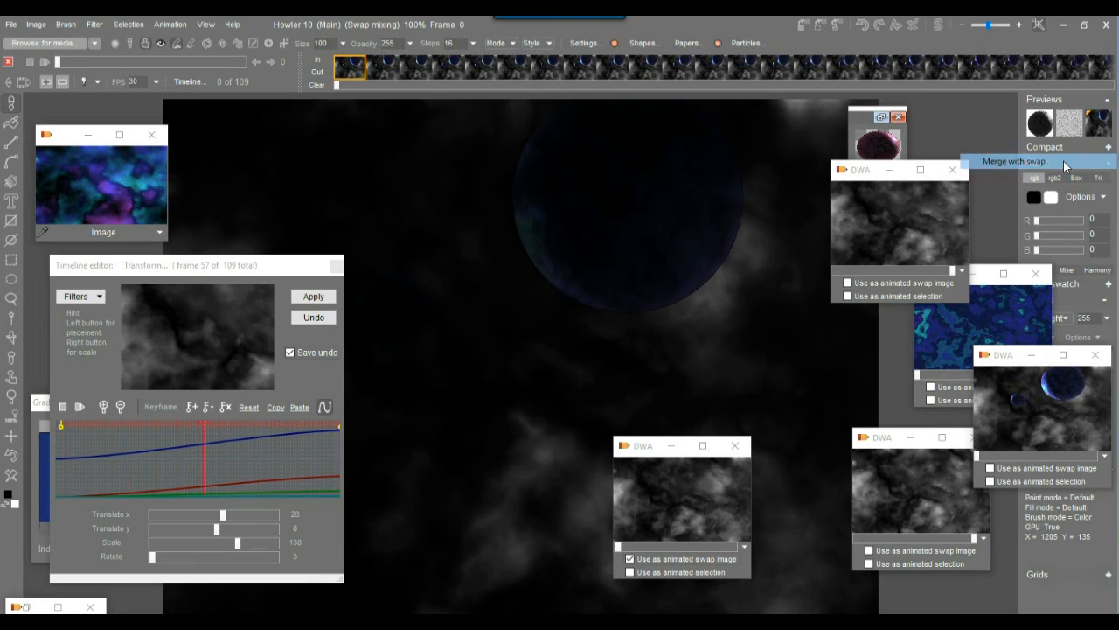
click(647, 383)
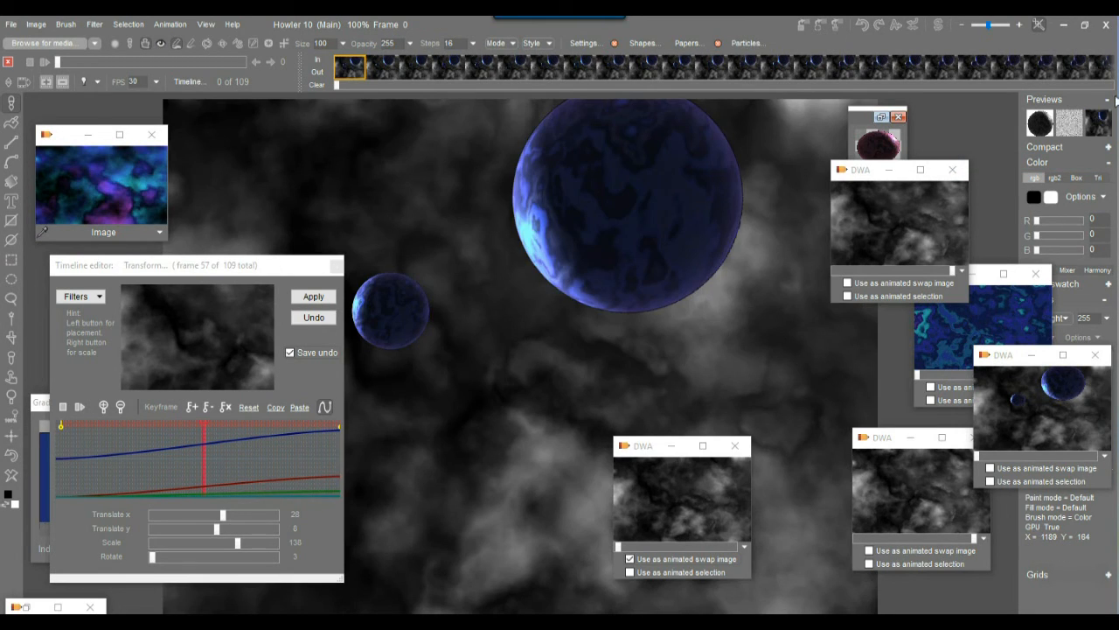
Set the current layer's mixing mode to Divide, turn on swap mixing and preview the blend, ending at frame 34
right_click(1100, 125)
mouse_move(1061, 175)
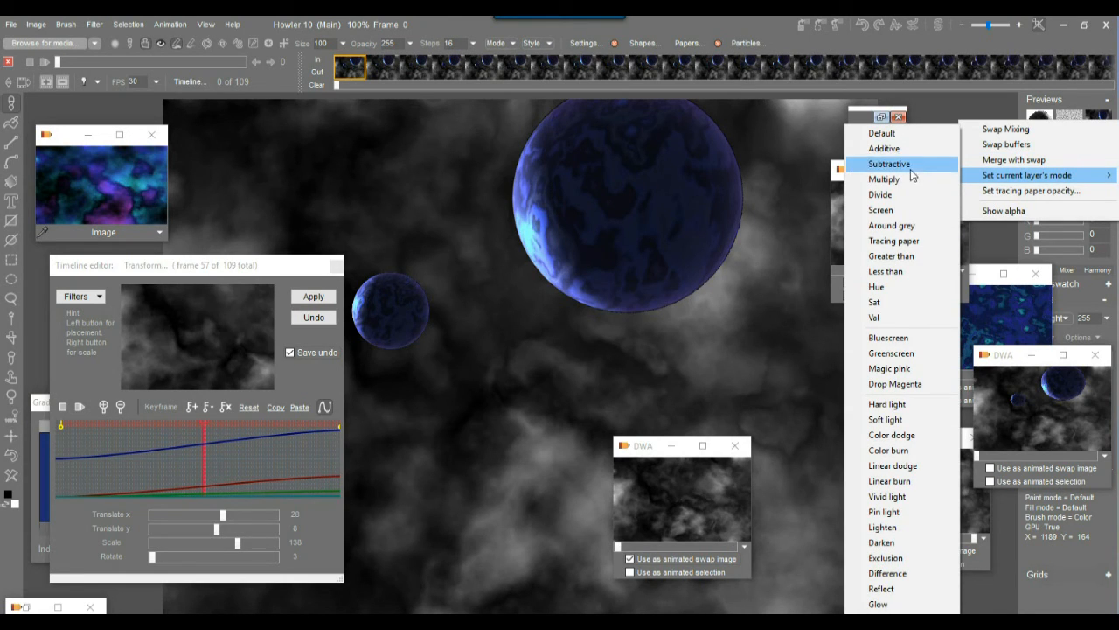
click(906, 196)
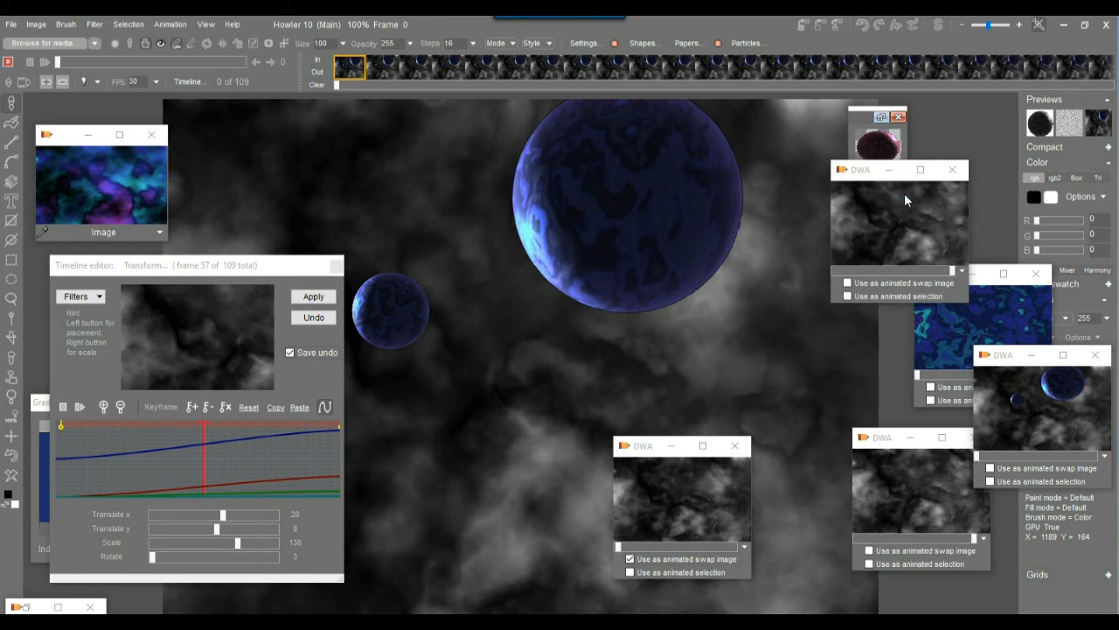
drag(85, 58, 136, 62)
click(657, 560)
drag(619, 547, 652, 549)
drag(91, 60, 152, 62)
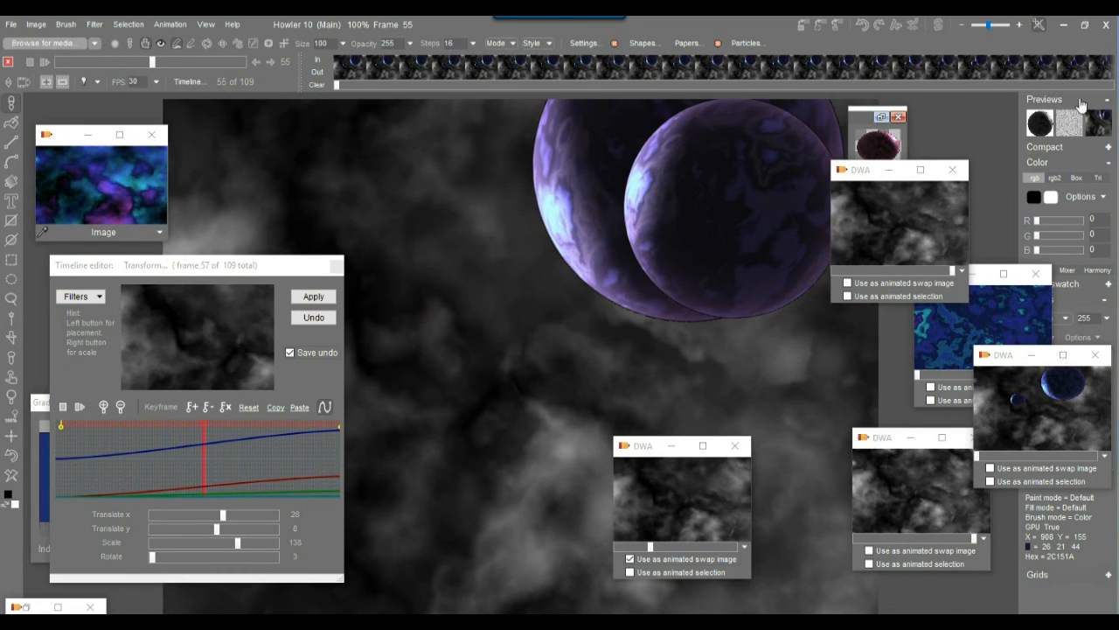
click(1105, 125)
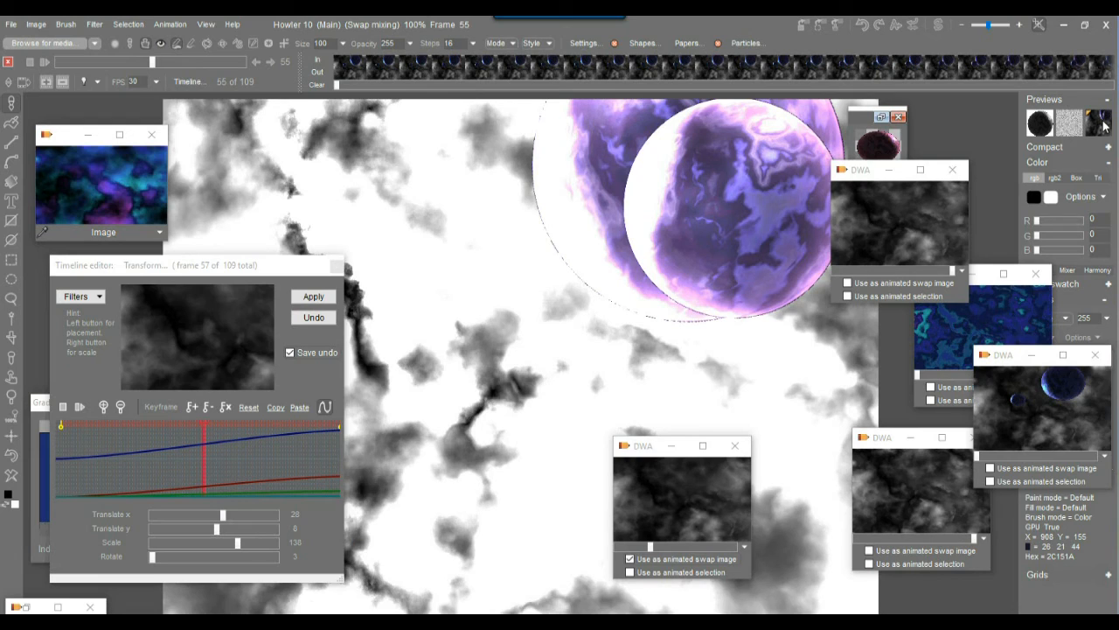
drag(135, 62, 115, 92)
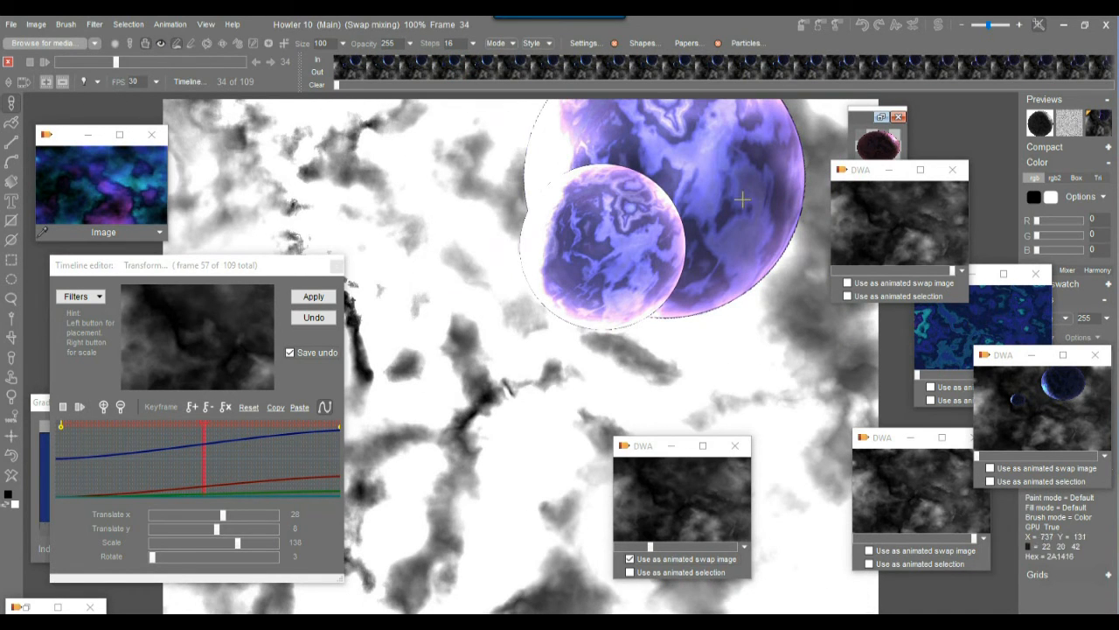
Change the current layer's mixing mode to Subtractive
click(1097, 125)
mouse_move(1089, 179)
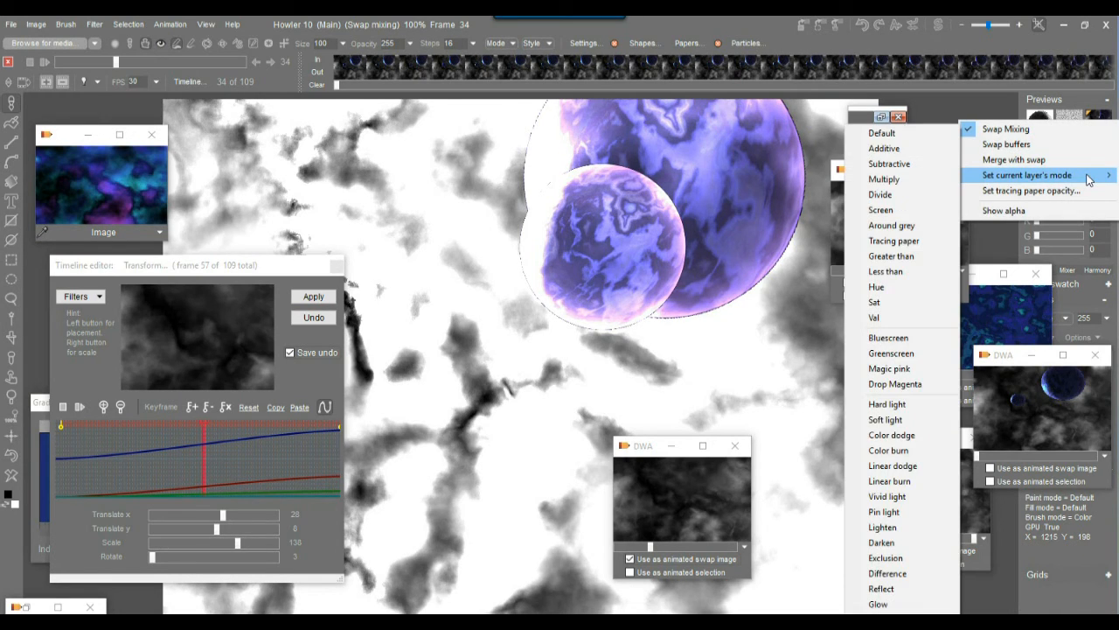
click(904, 164)
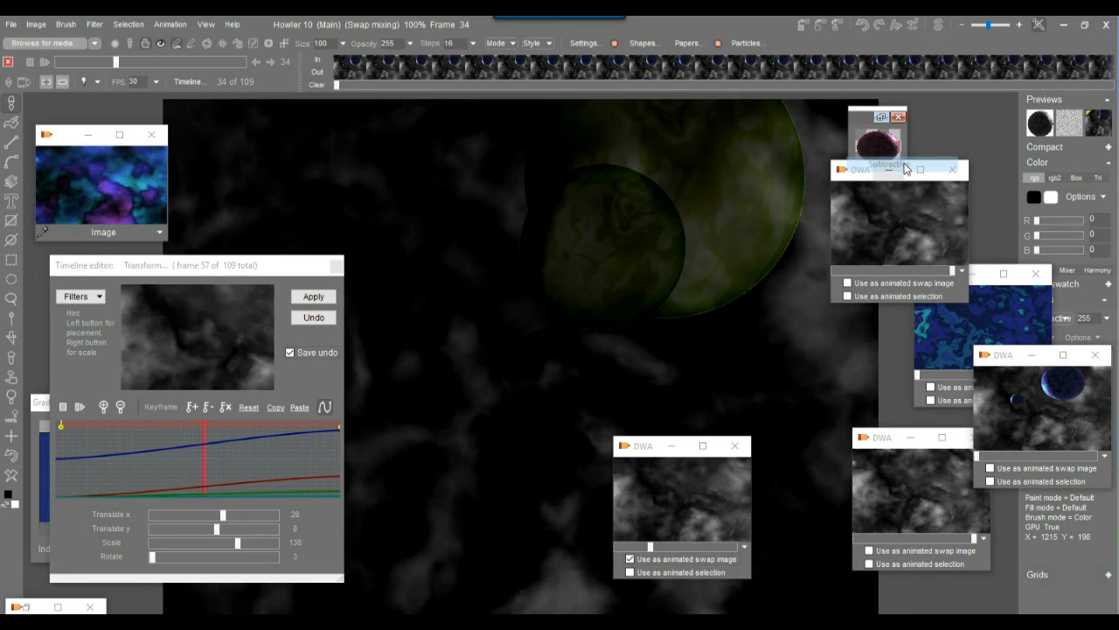
Try the Around grey and Tracing paper mixing modes on the current layer
click(1105, 131)
mouse_move(985, 187)
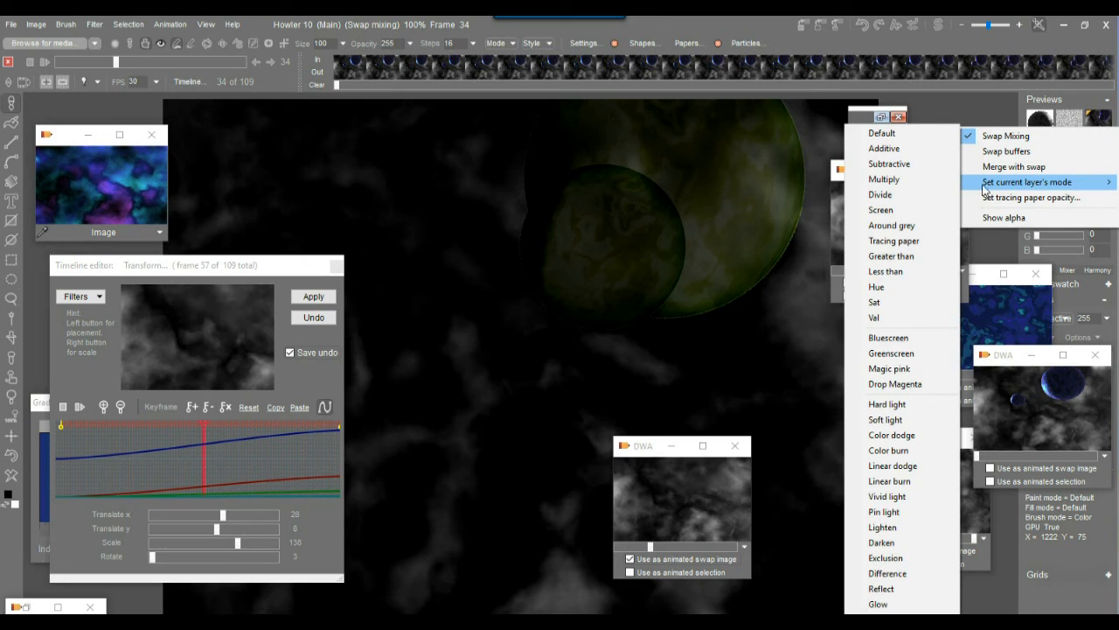
click(892, 224)
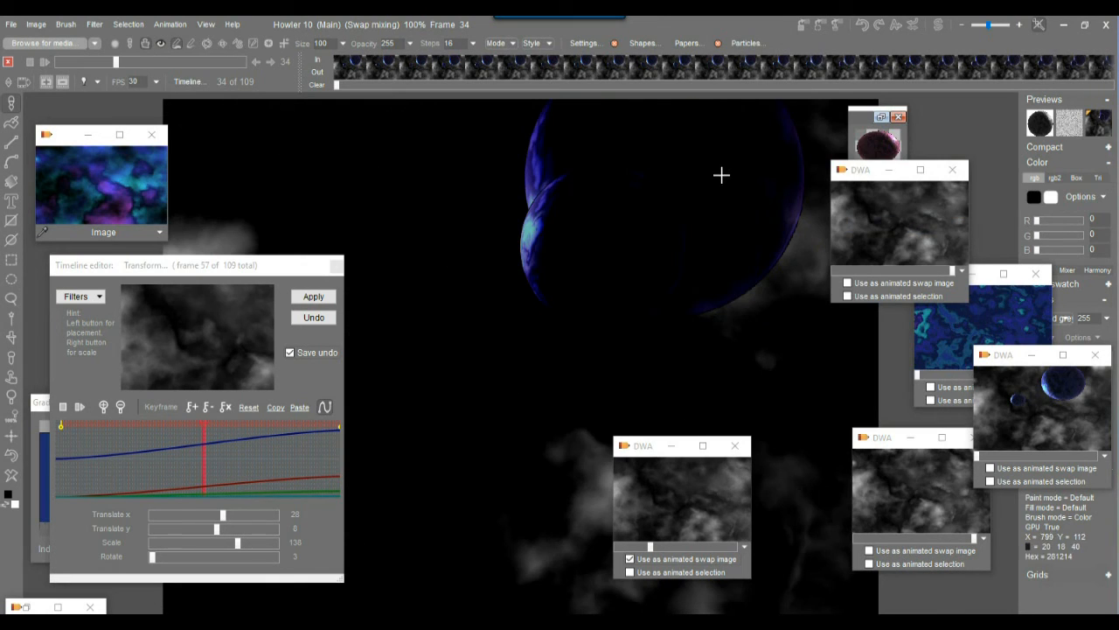
click(1105, 130)
mouse_move(1095, 181)
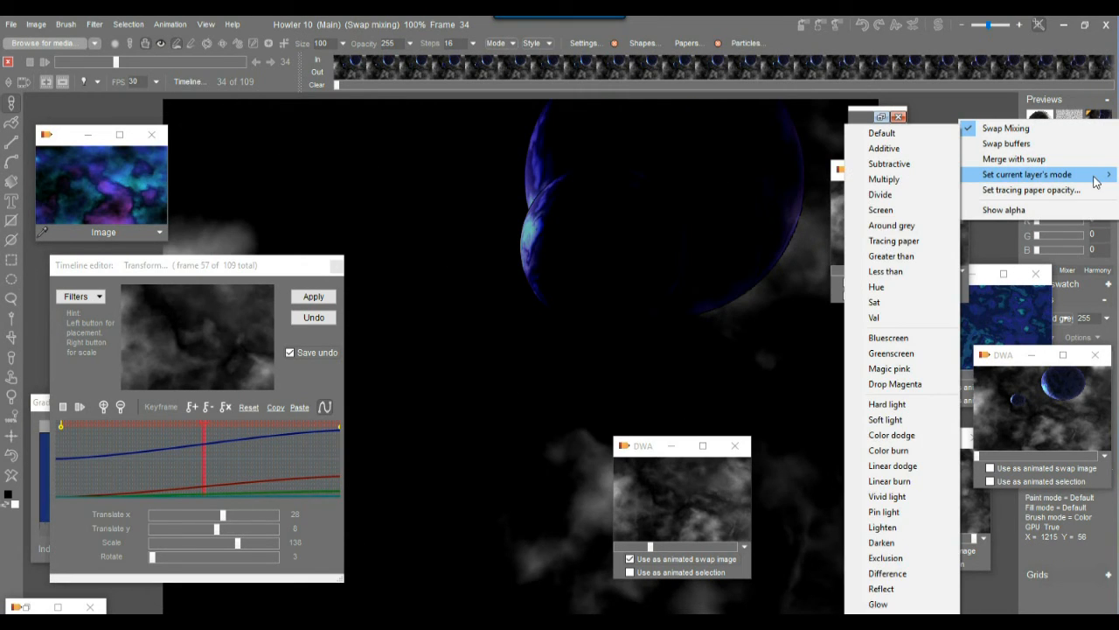
click(911, 242)
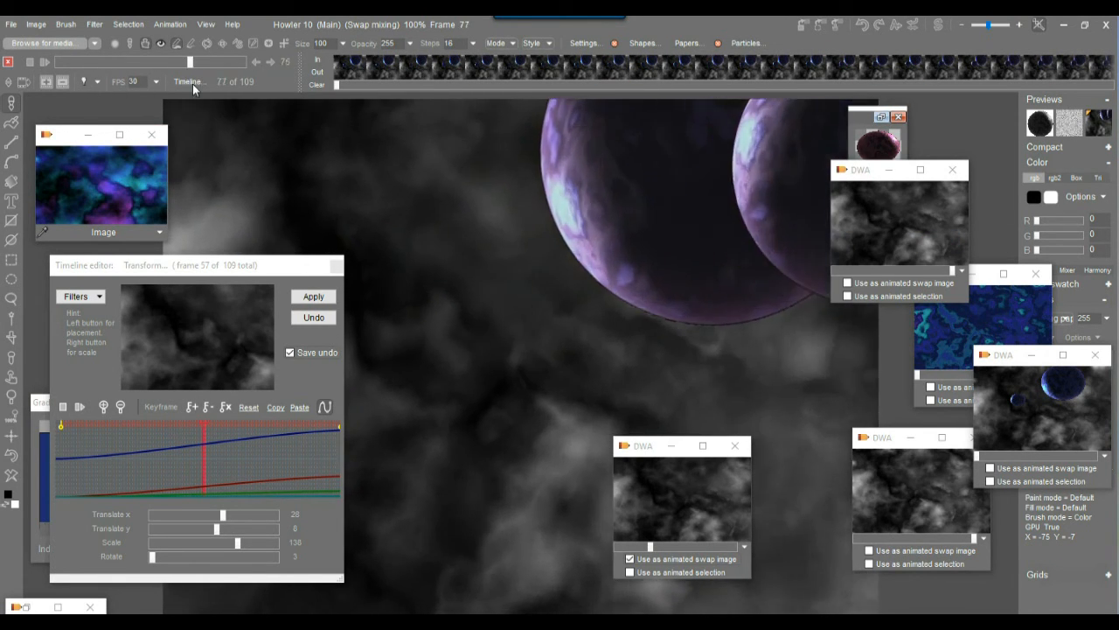
Set the current layer's mixing mode to Additive
right_click(1101, 129)
mouse_move(1062, 179)
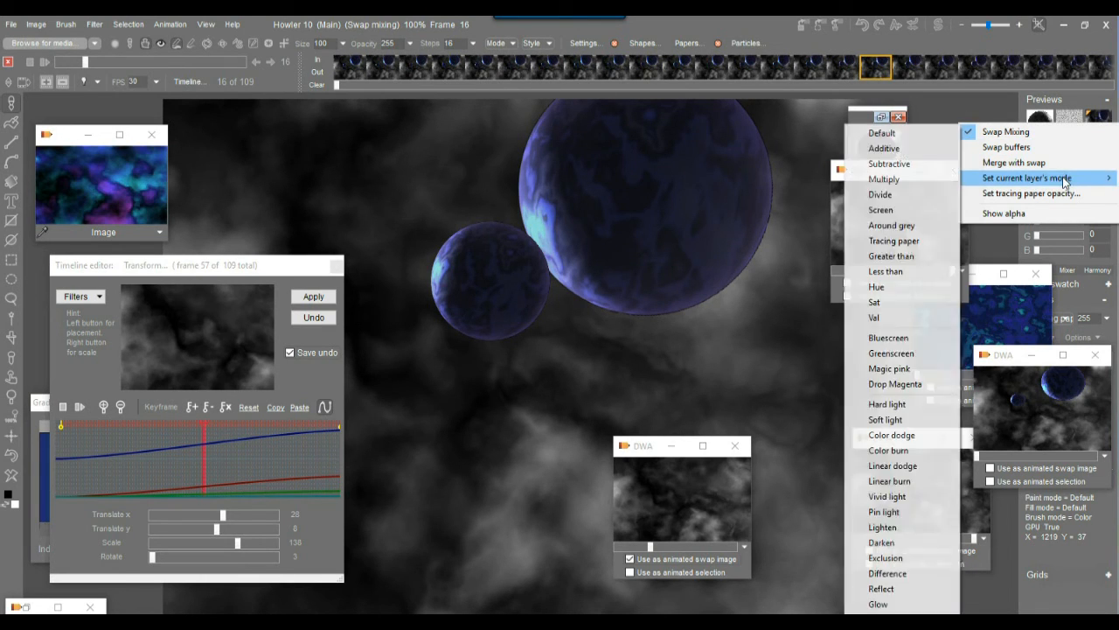
click(927, 147)
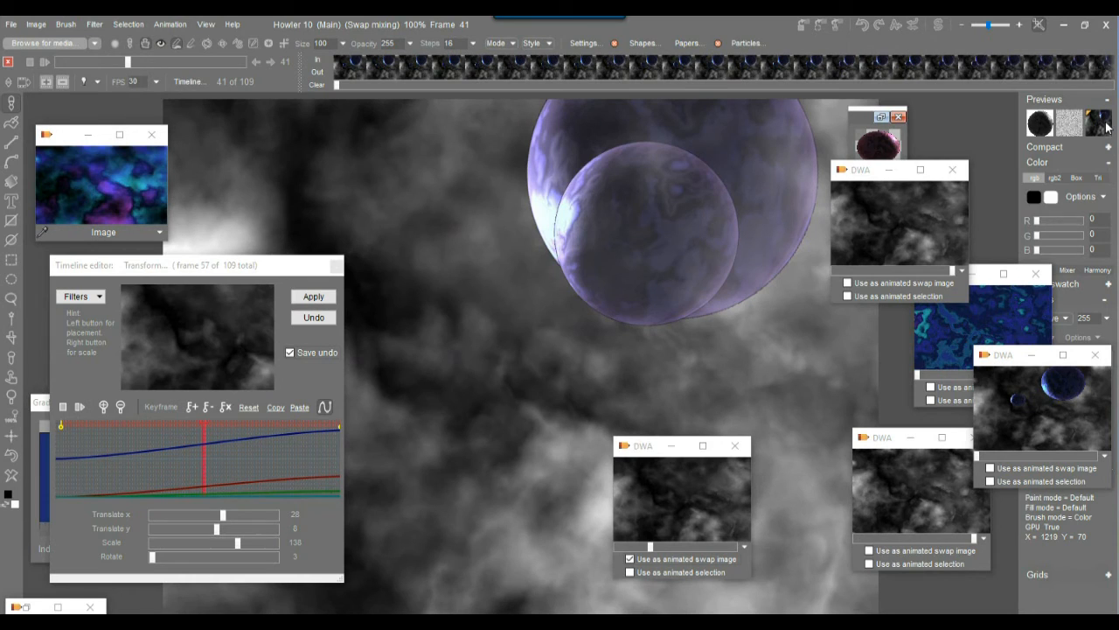
Merge the planet animation with the animated swap image for all frames
right_click(1107, 128)
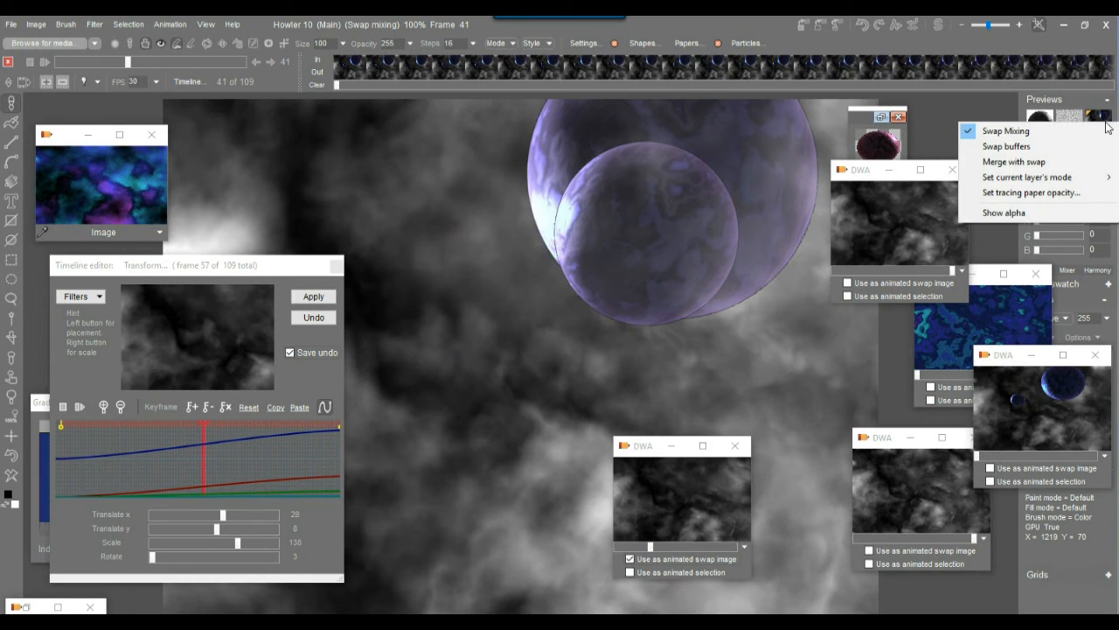
mouse_move(1099, 183)
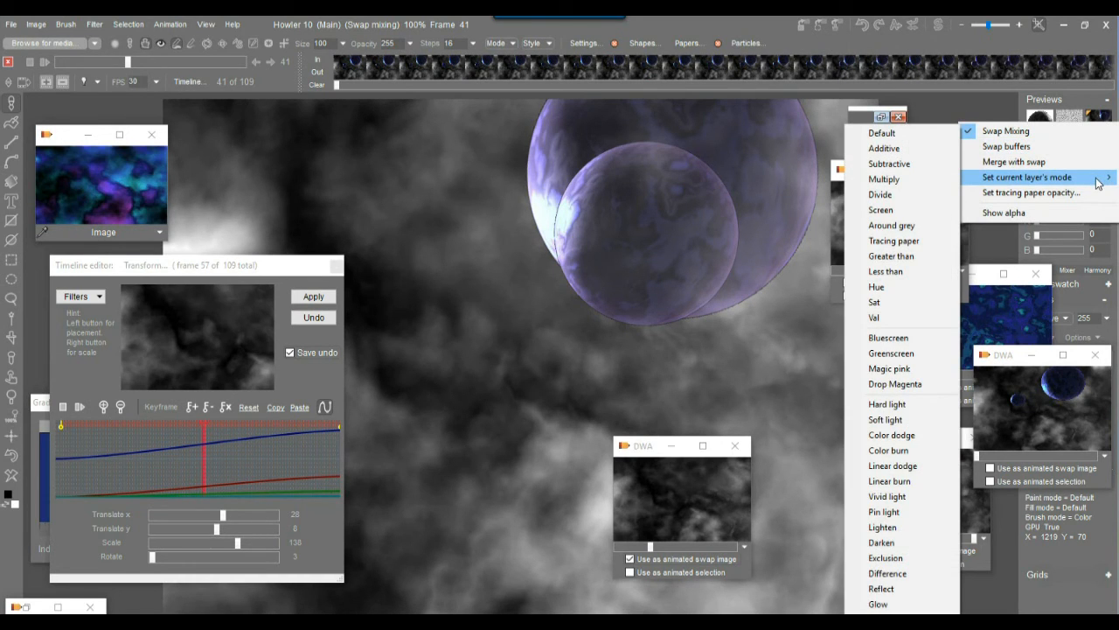
click(1013, 161)
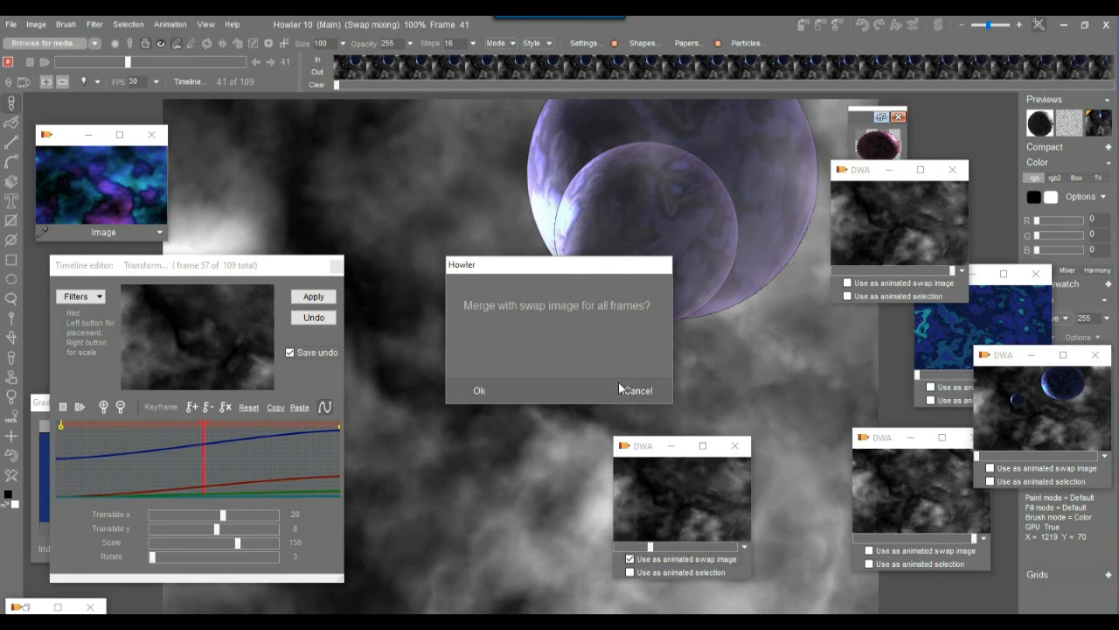
click(478, 391)
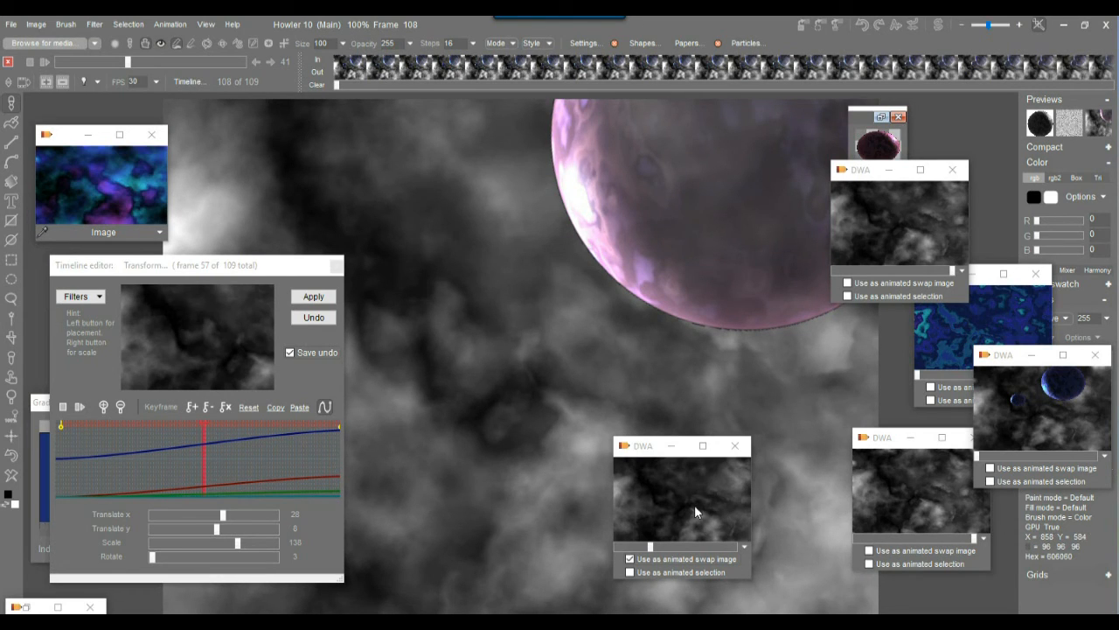
Store the merged planet animation and place its preview window beside the other stored planet animation
click(170, 23)
mouse_move(254, 77)
click(354, 91)
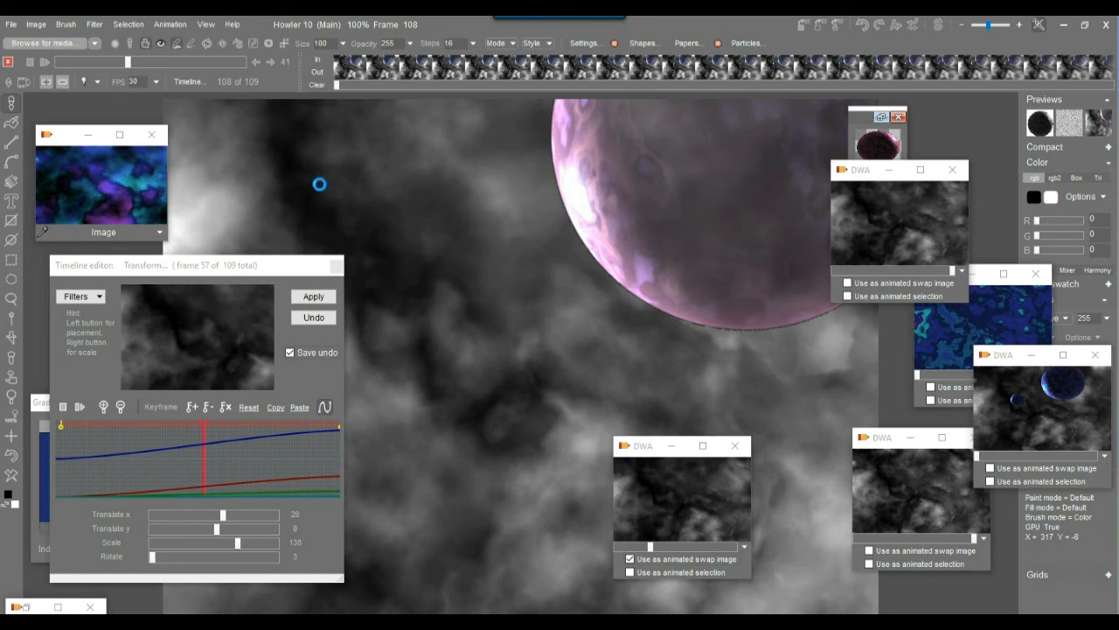
drag(818, 124, 1021, 414)
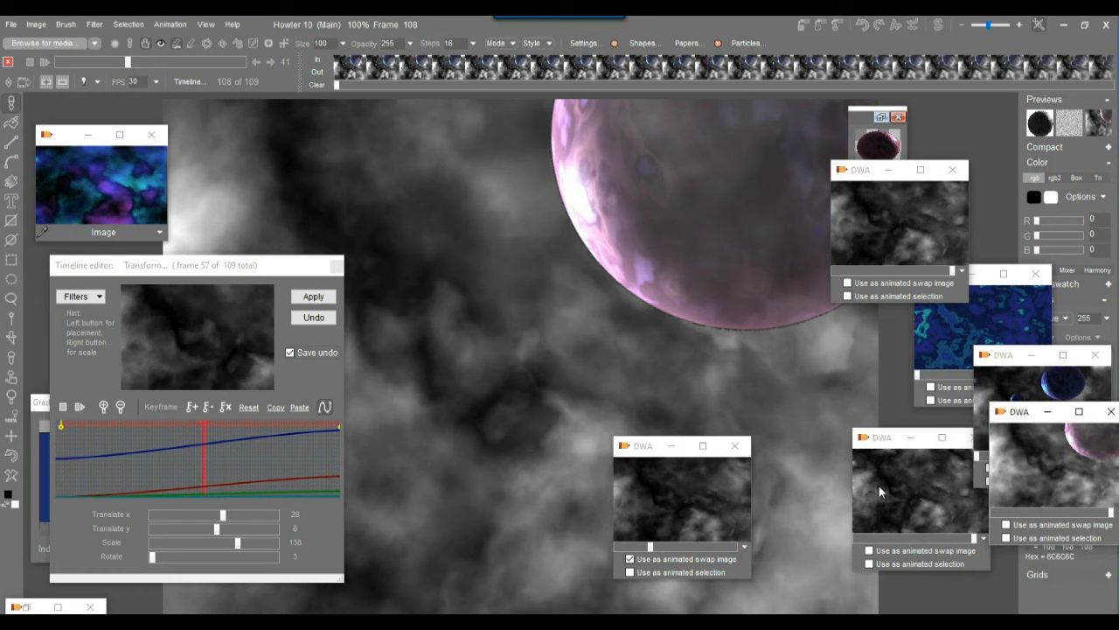
Restore the stored cloud animation used as the animated swap image and apply the keyframed Transform filter to its frames
click(699, 502)
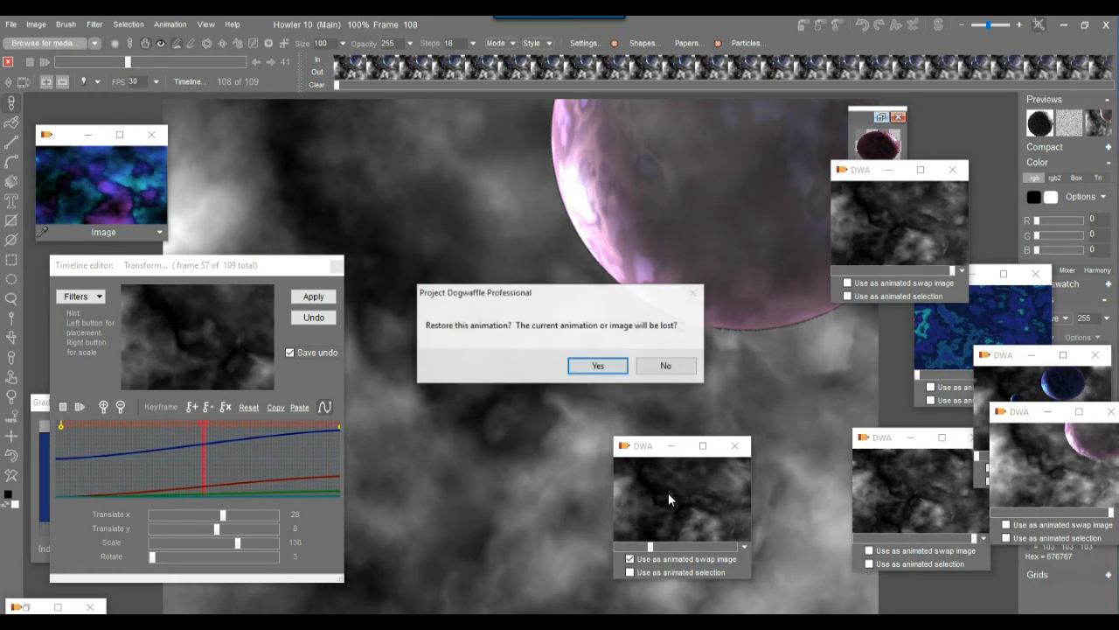
click(598, 366)
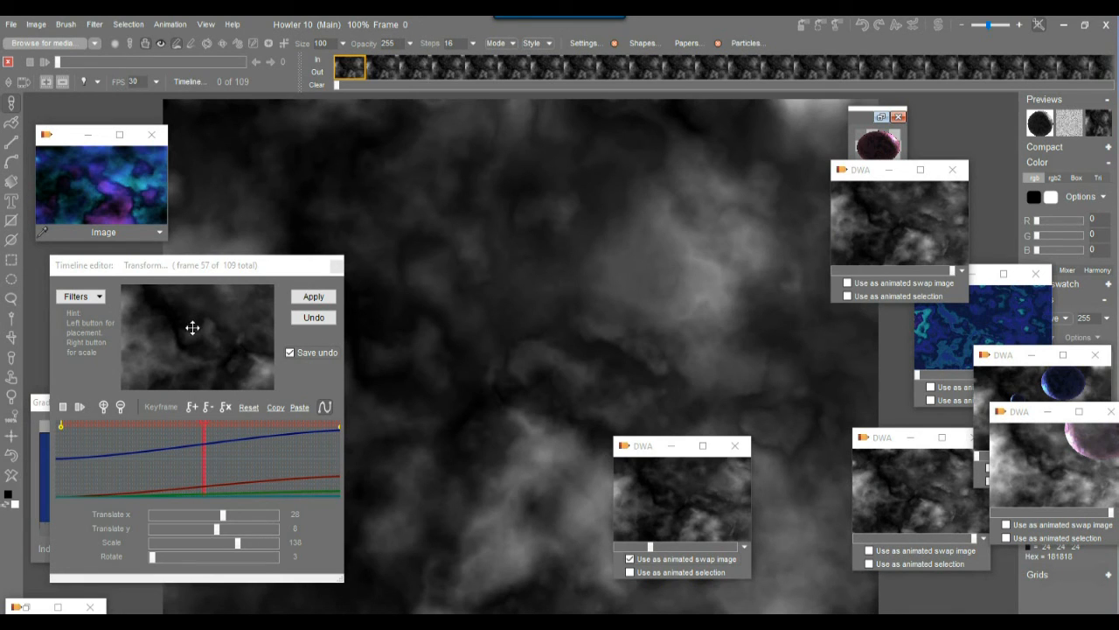
click(313, 297)
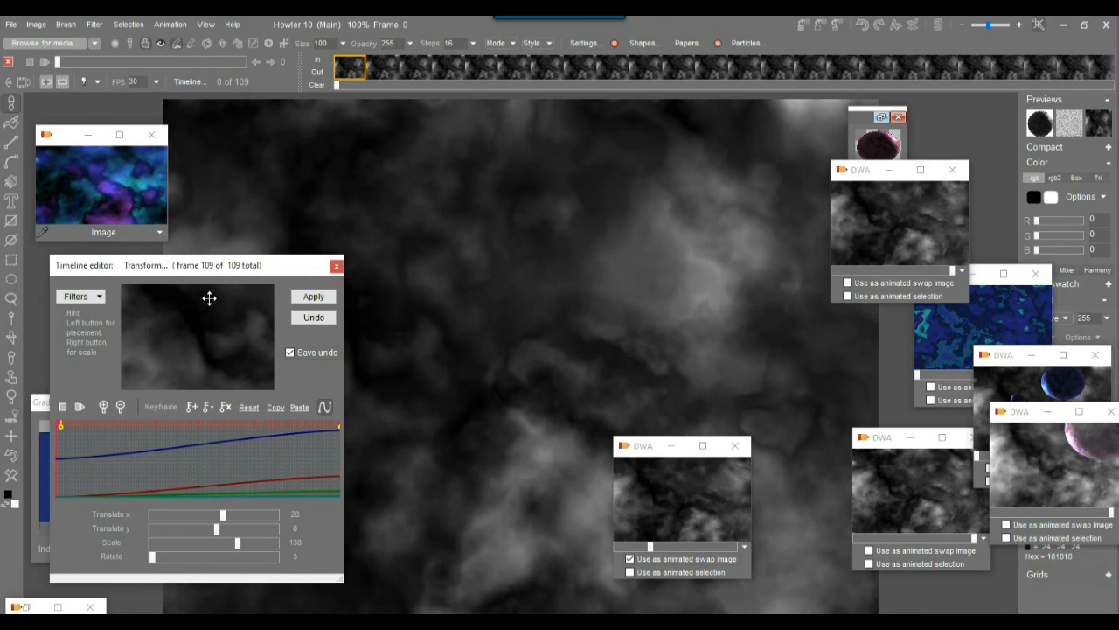
Switch the timeline editor's filter to Color add
click(77, 297)
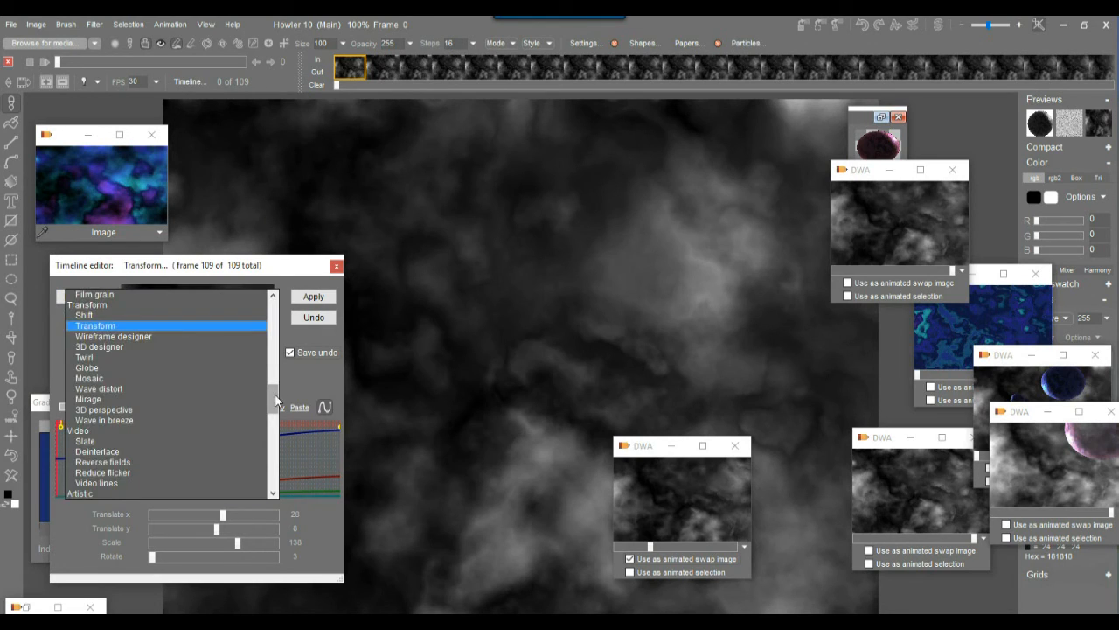
drag(274, 399, 274, 307)
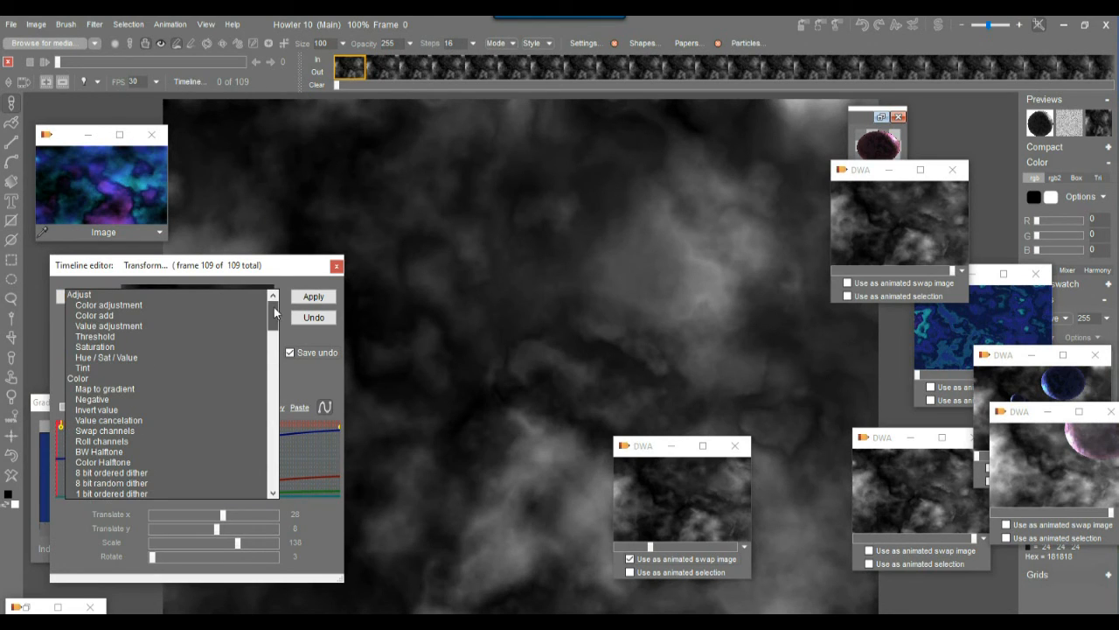
click(90, 318)
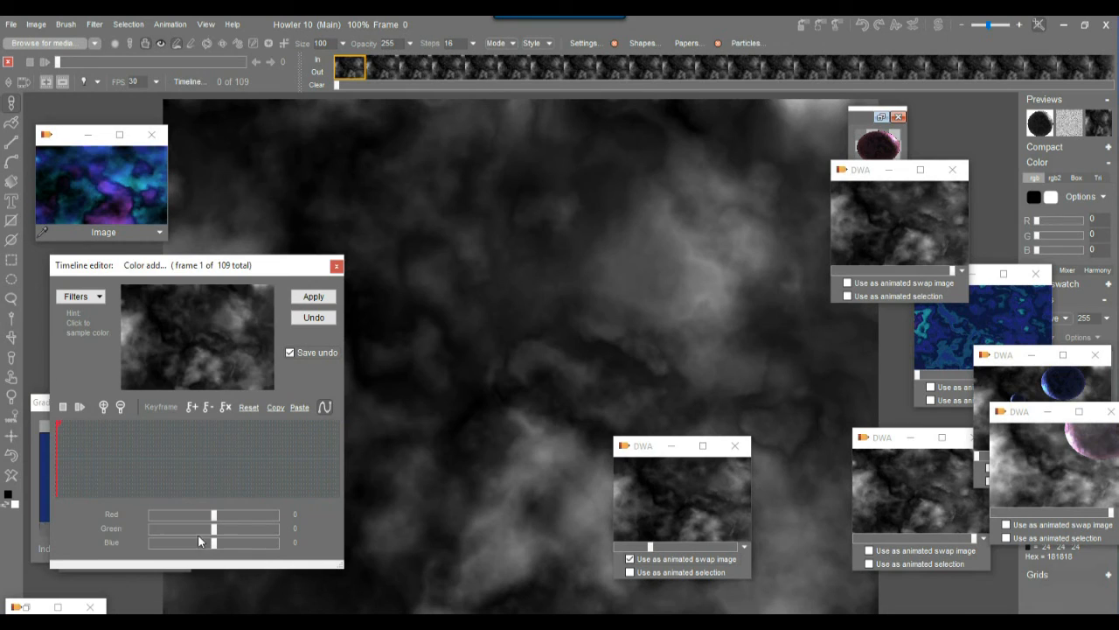
Try an orange tint of Red 62, Green 8 and Blue -40 on all cloud frames, and undo it
drag(222, 515, 230, 516)
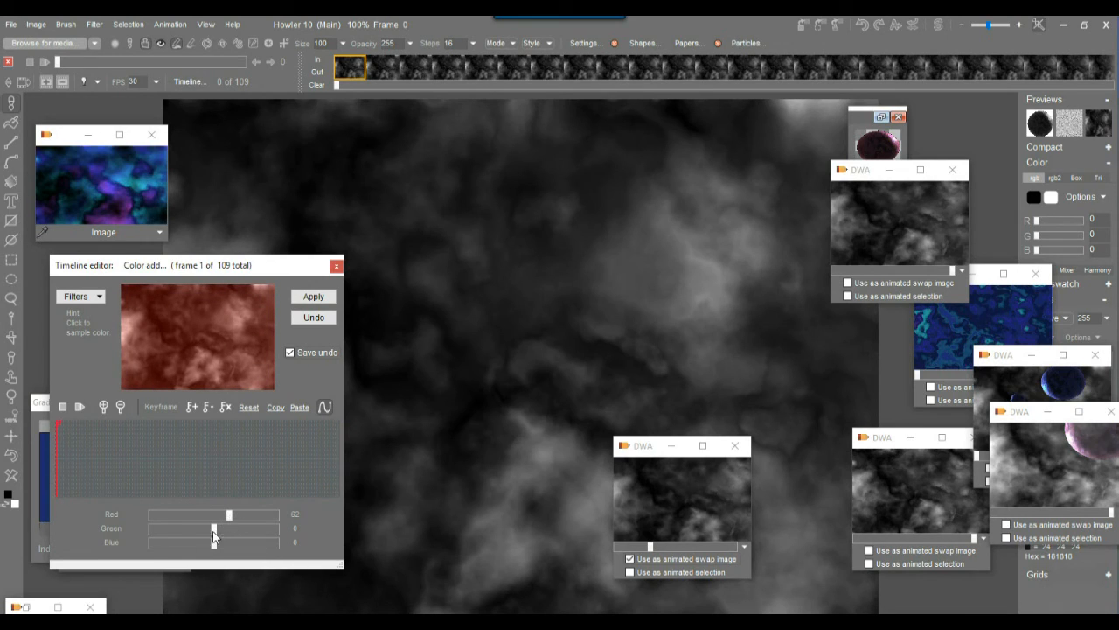
mouse_move(210, 543)
mouse_down()
mouse_move(193, 544)
mouse_move(204, 544)
mouse_up()
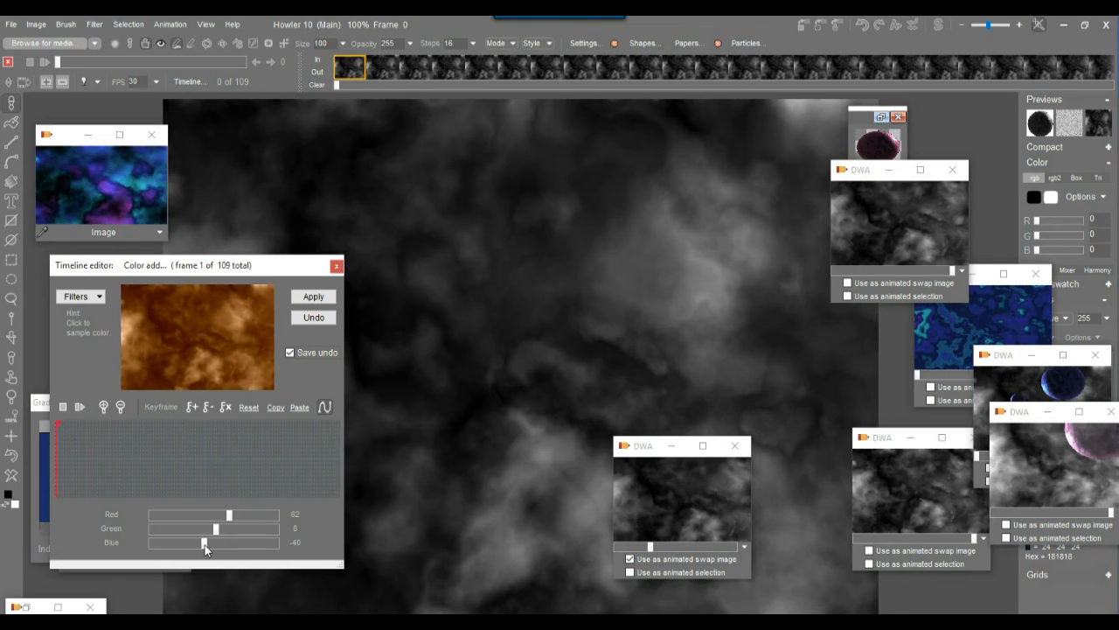
click(320, 296)
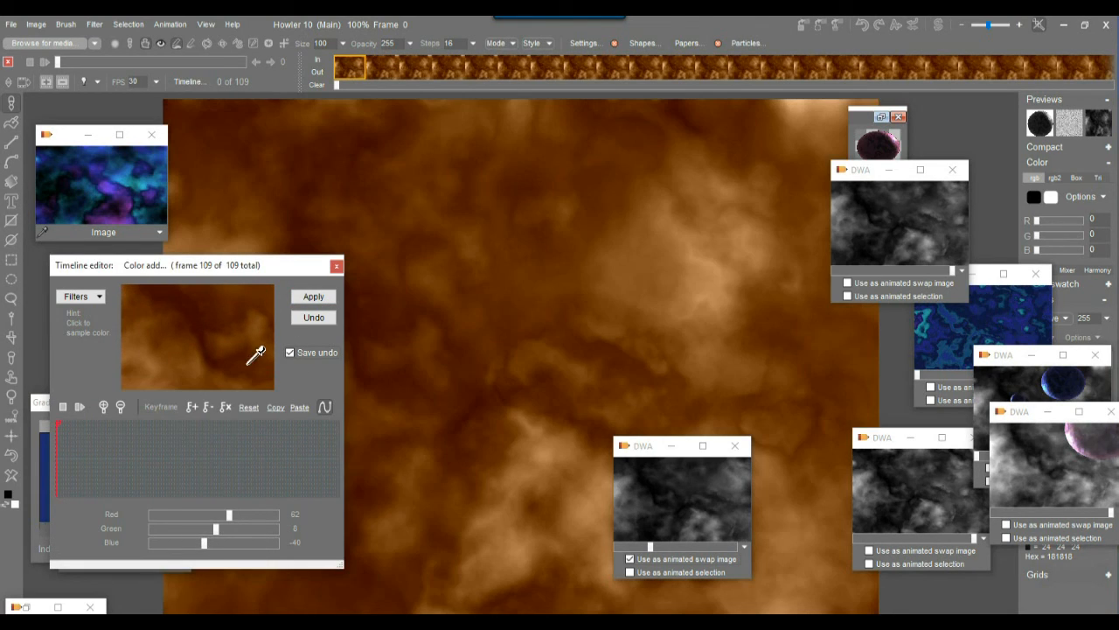
click(314, 318)
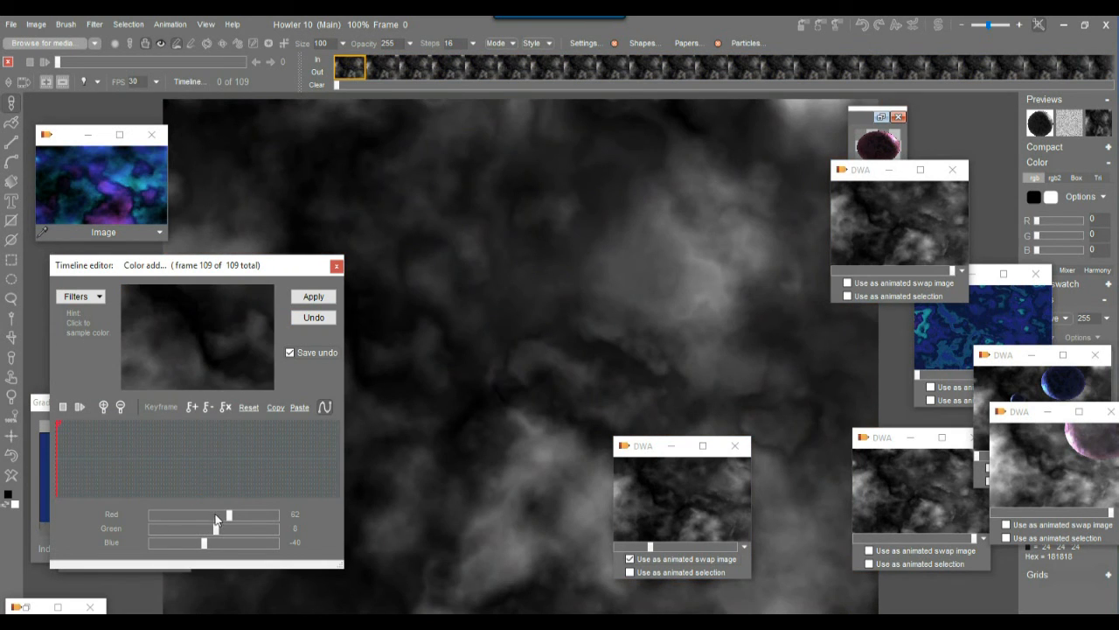
Create a Color add keyframe at frame 1 with Red 150, Green 28 and Blue -114 for fiery orange clouds
click(214, 516)
click(213, 531)
click(211, 543)
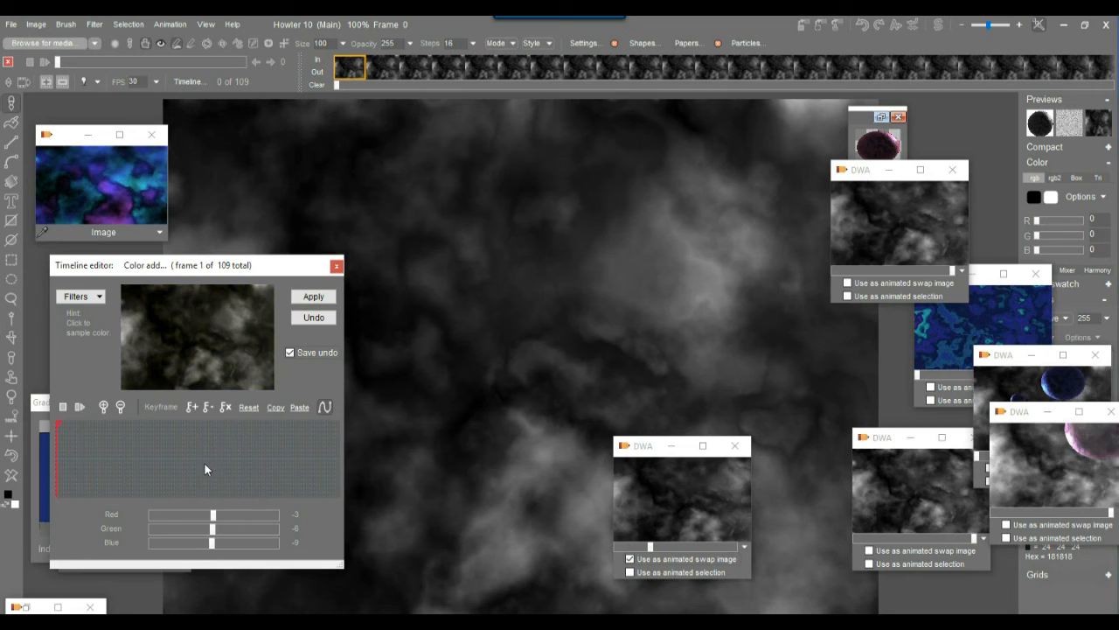
click(189, 405)
mouse_move(212, 543)
mouse_down()
mouse_move(233, 544)
mouse_move(236, 529)
mouse_move(226, 530)
mouse_up()
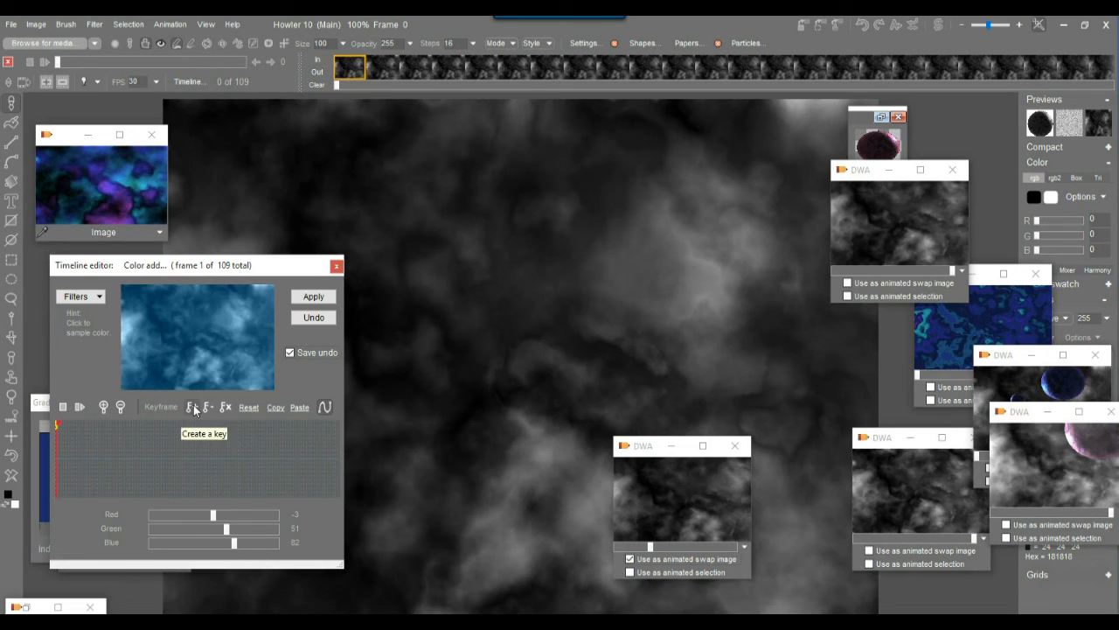
click(250, 516)
mouse_move(234, 543)
mouse_down()
mouse_move(185, 543)
mouse_move(221, 530)
mouse_up()
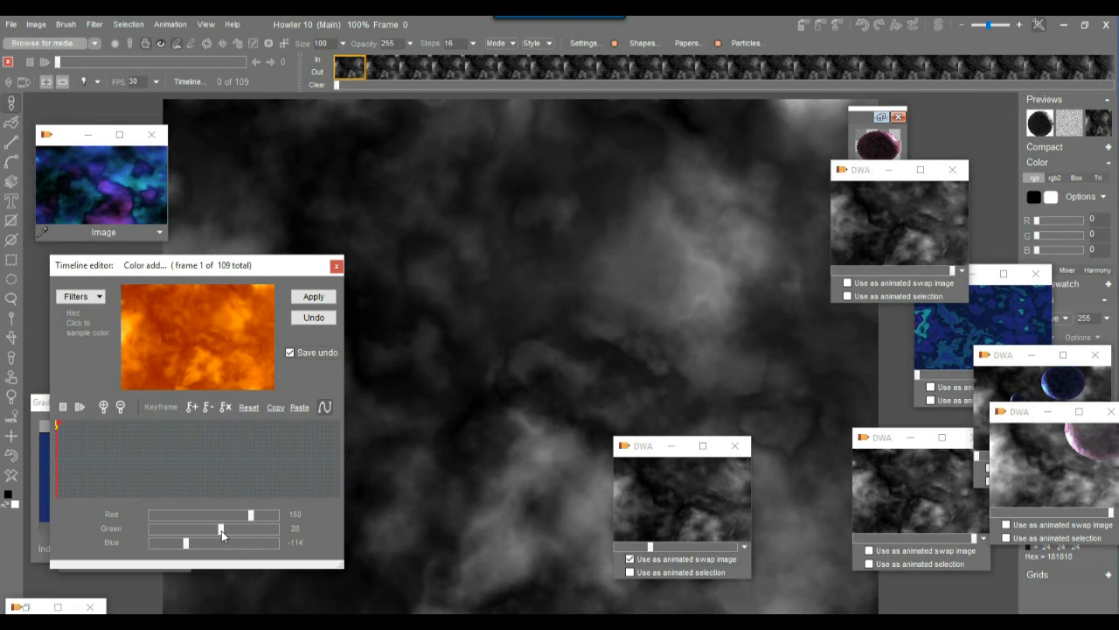
Add a keyframe at frame 108 with Red -74, Green 42 and Blue 79, and apply the colour shift to the whole animation
drag(183, 448, 338, 454)
drag(250, 515, 242, 543)
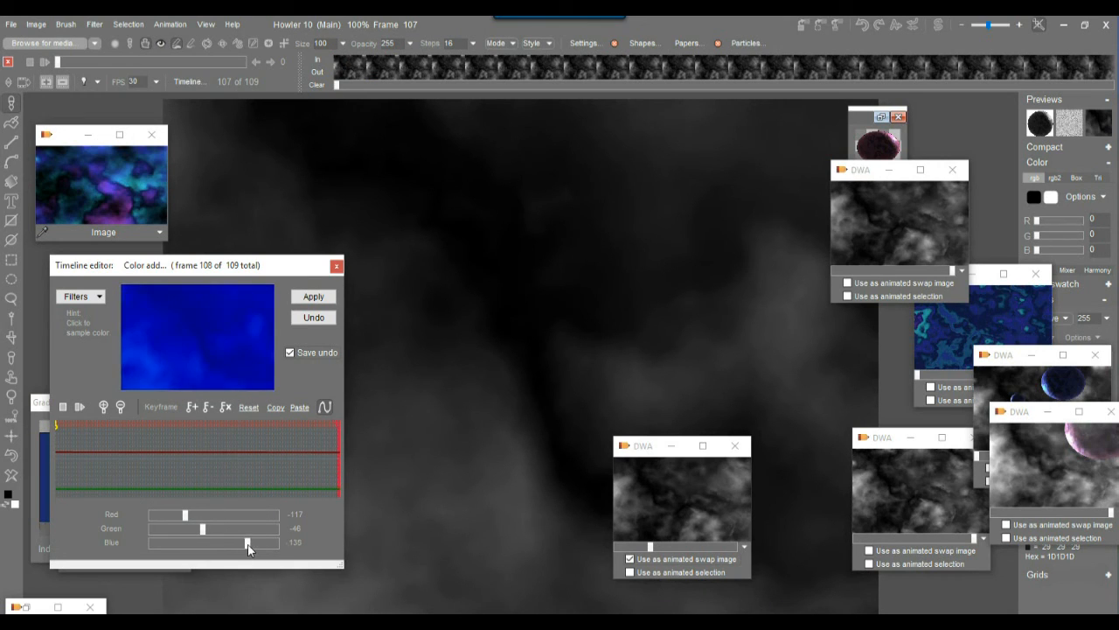
click(213, 528)
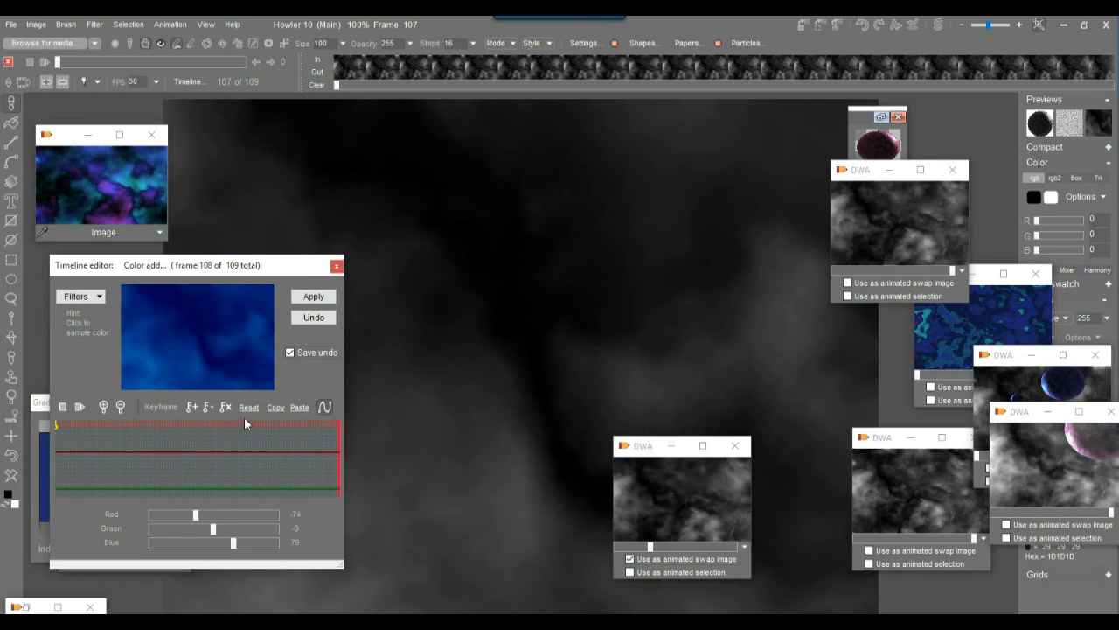
click(232, 528)
drag(228, 529, 225, 530)
click(191, 406)
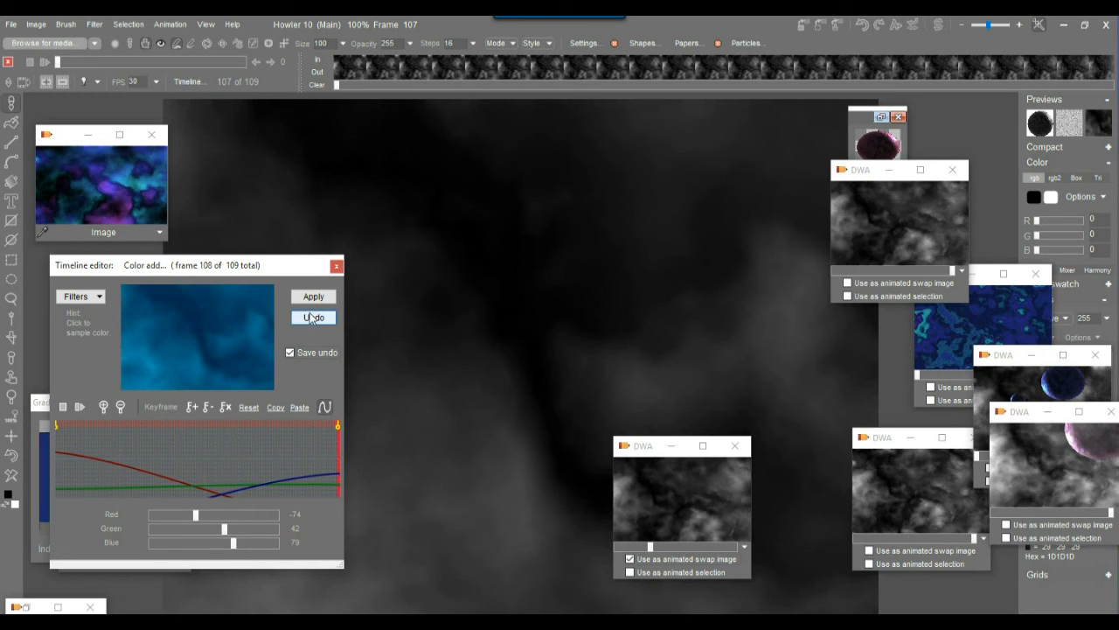
click(313, 298)
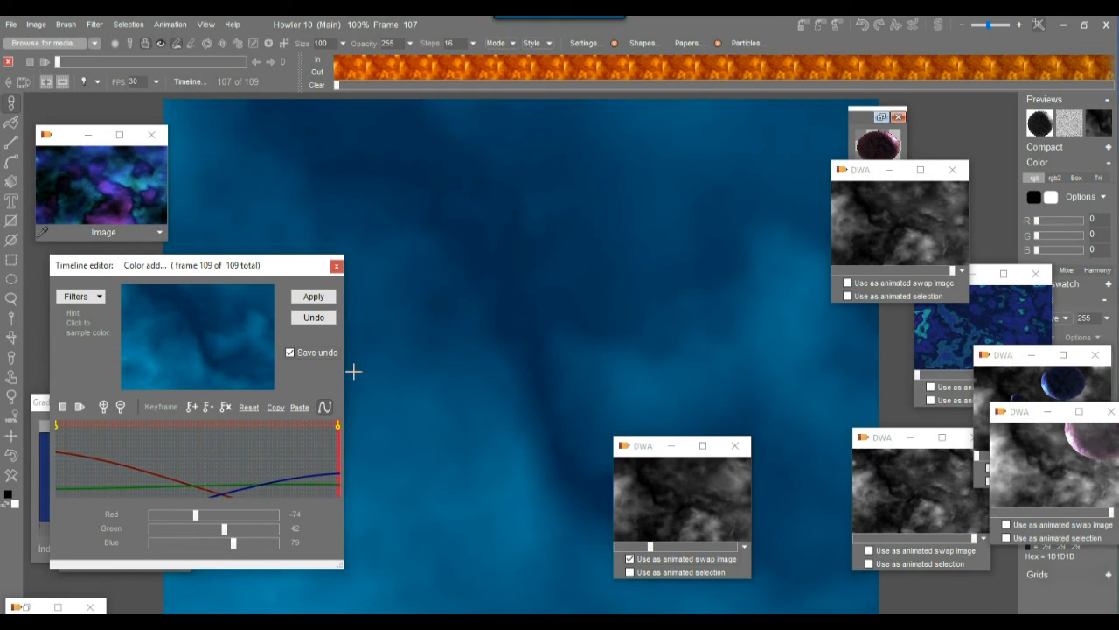
drag(61, 62, 219, 63)
Store the orange-to-blue cloud animation and place its preview window beside the grey swap clouds
click(173, 26)
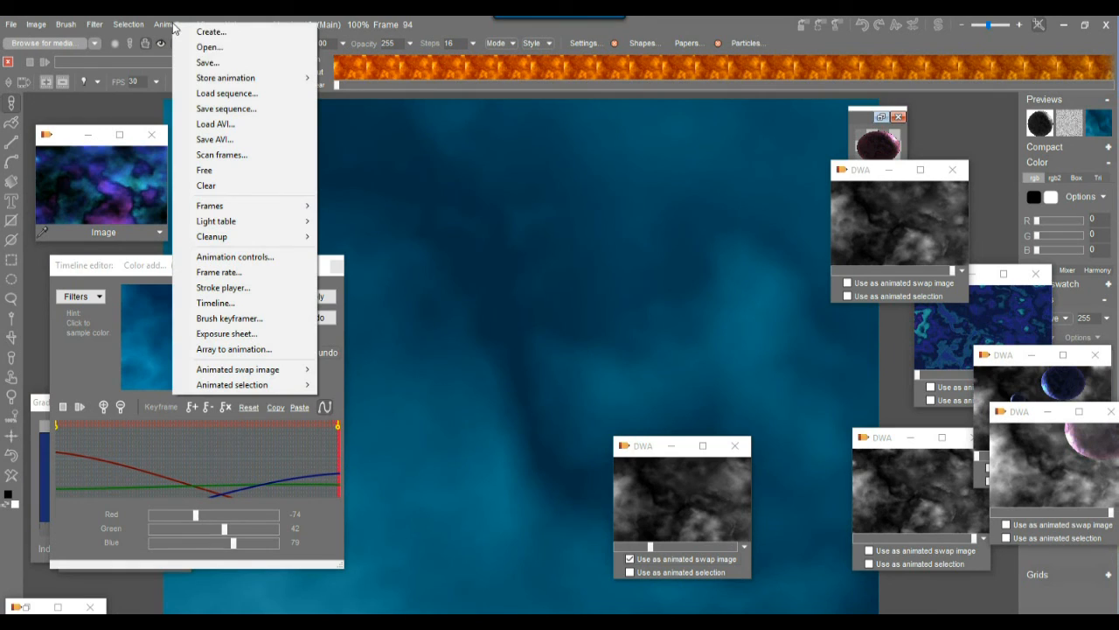
mouse_move(306, 77)
click(367, 95)
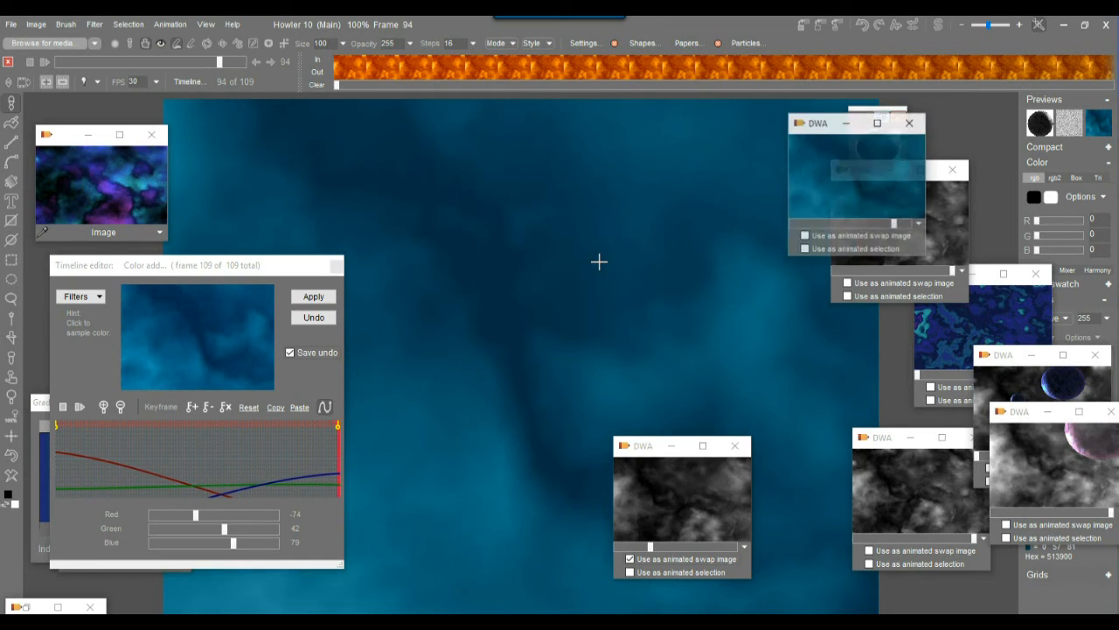
drag(816, 126, 591, 477)
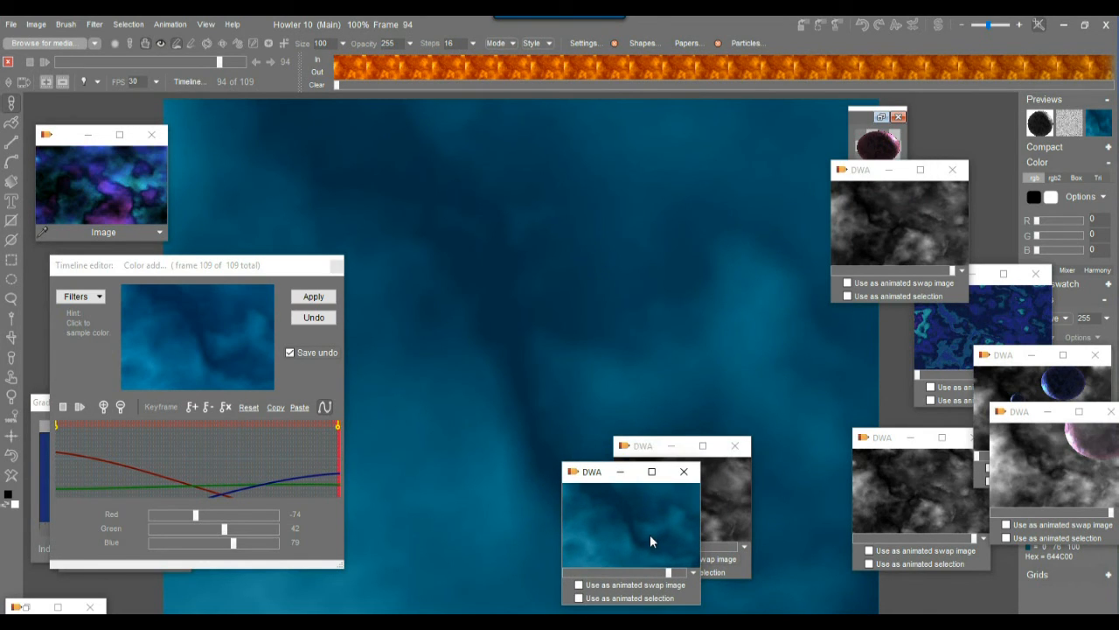
Restore the stored additive planet-and-cloud animation and play it
click(1091, 456)
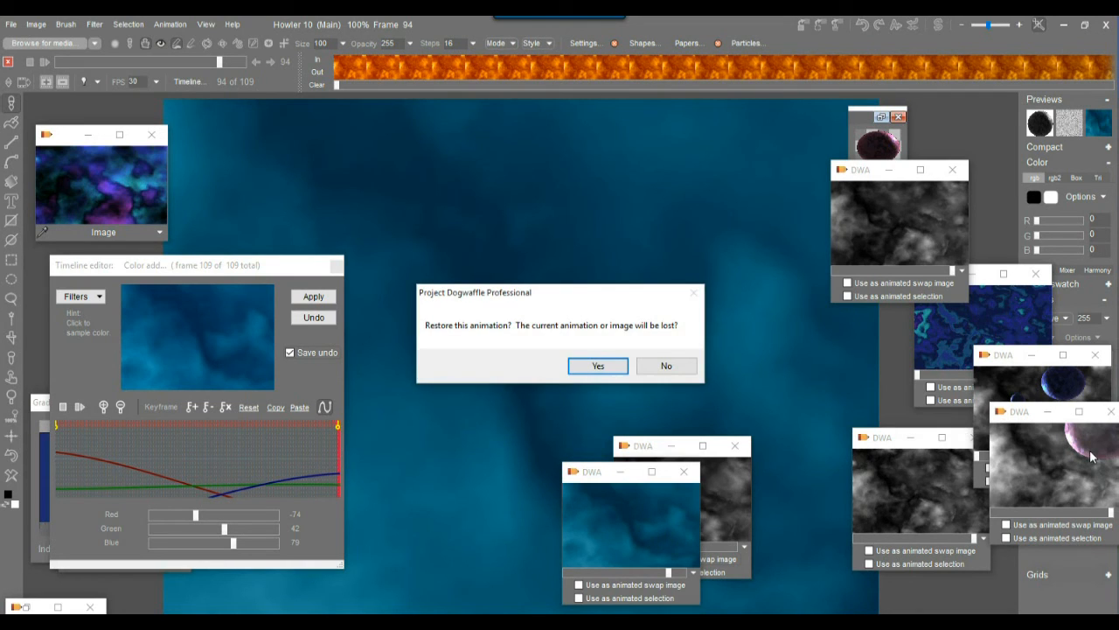
click(605, 367)
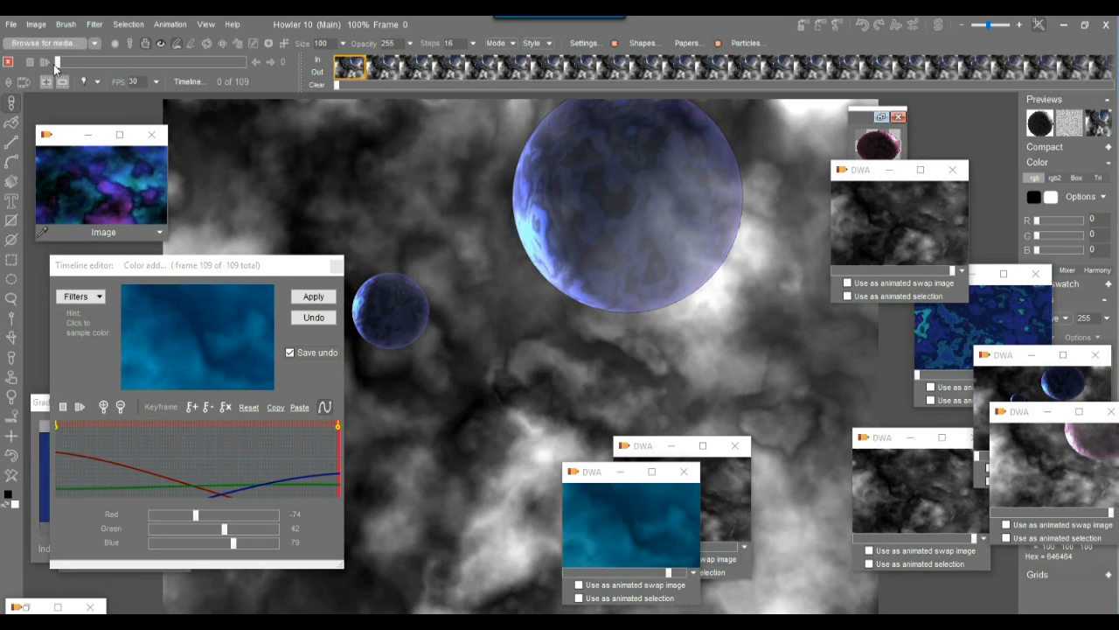
click(46, 63)
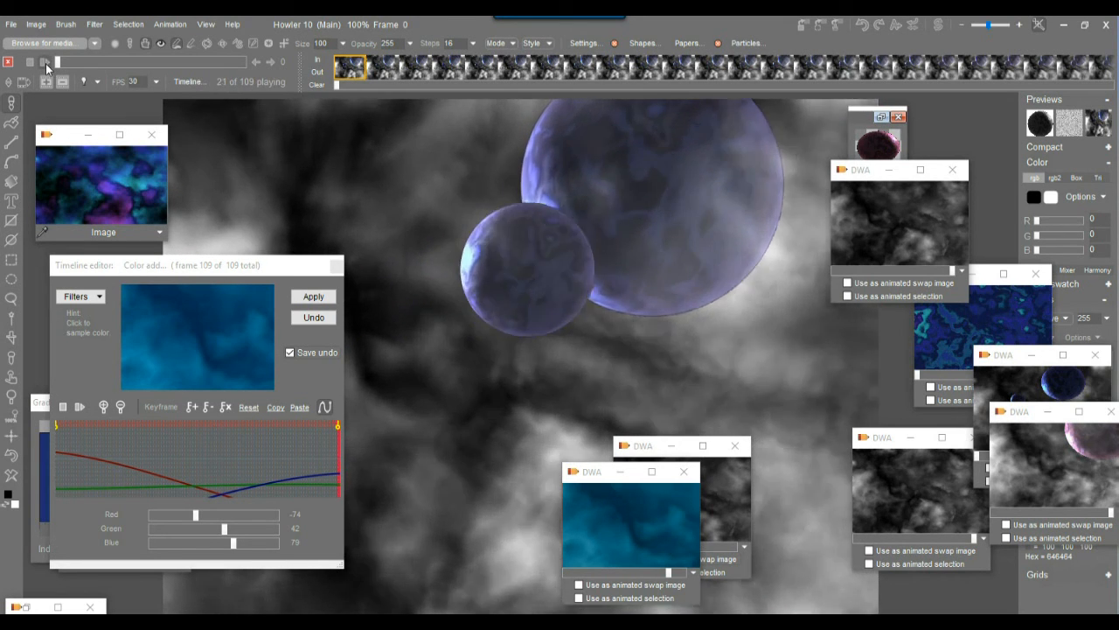
Set the stored orange-to-blue cloud animation as the animated swap image and preview it over the planets with Soft light swap mixing
click(127, 62)
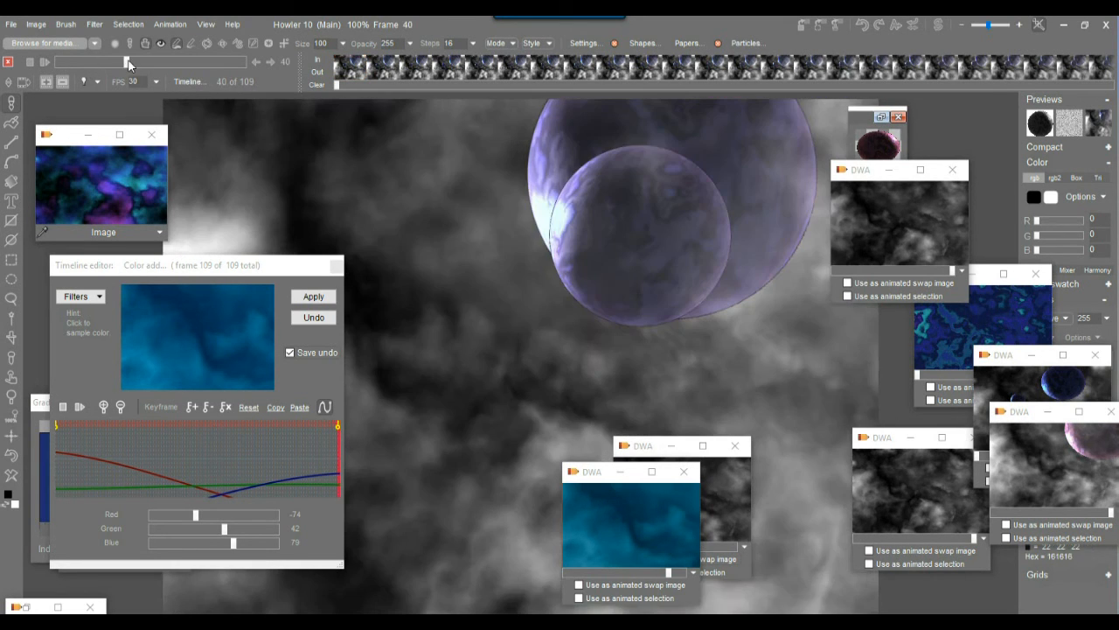
click(579, 584)
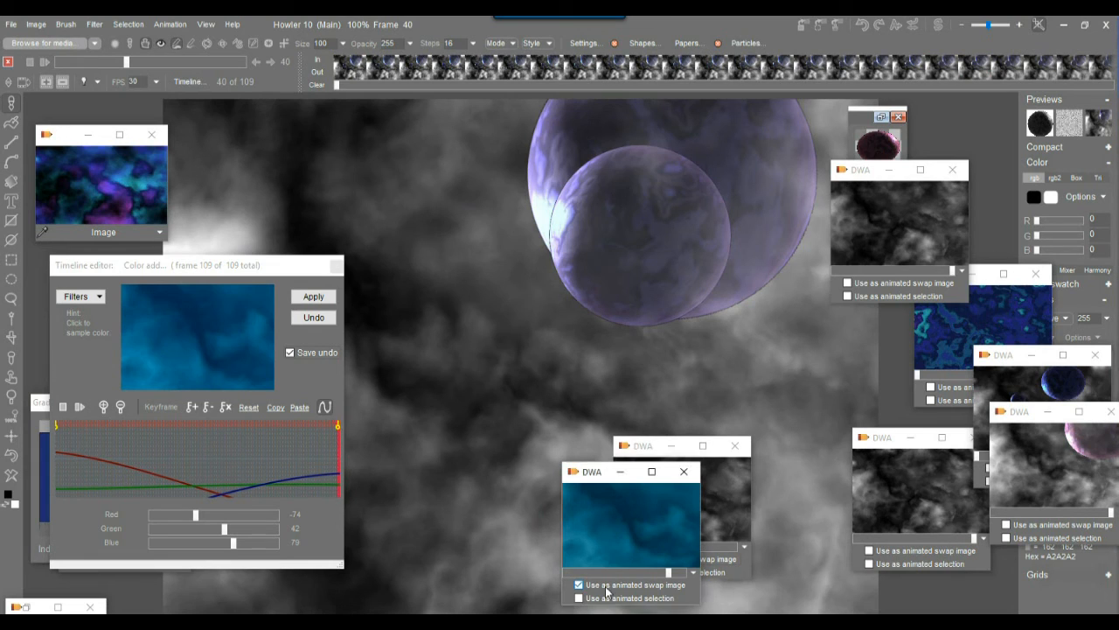
click(1099, 124)
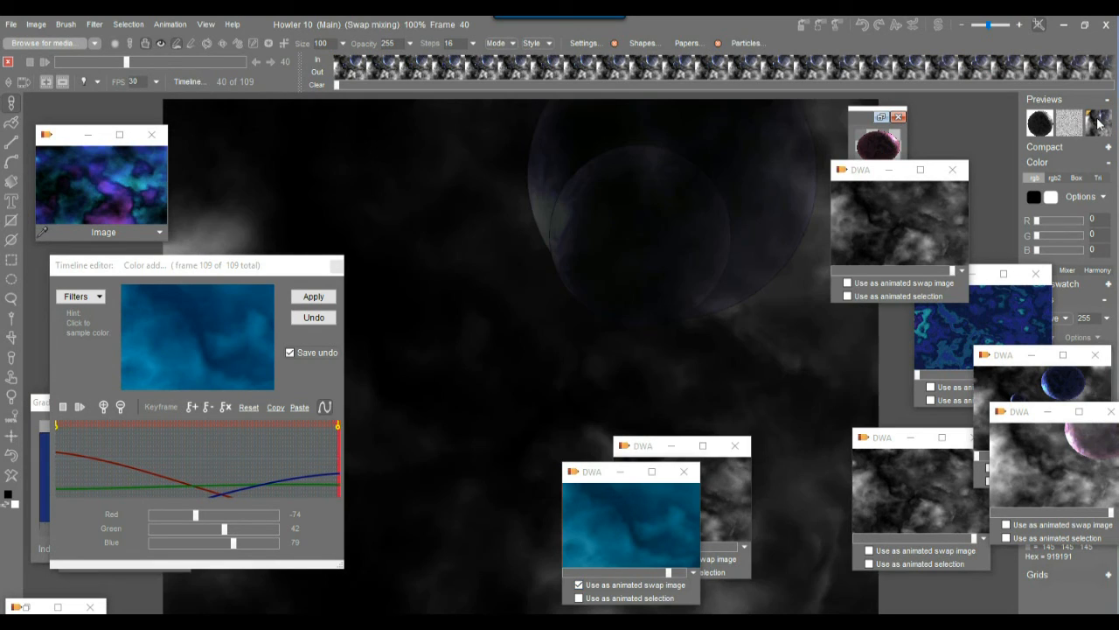
right_click(1099, 124)
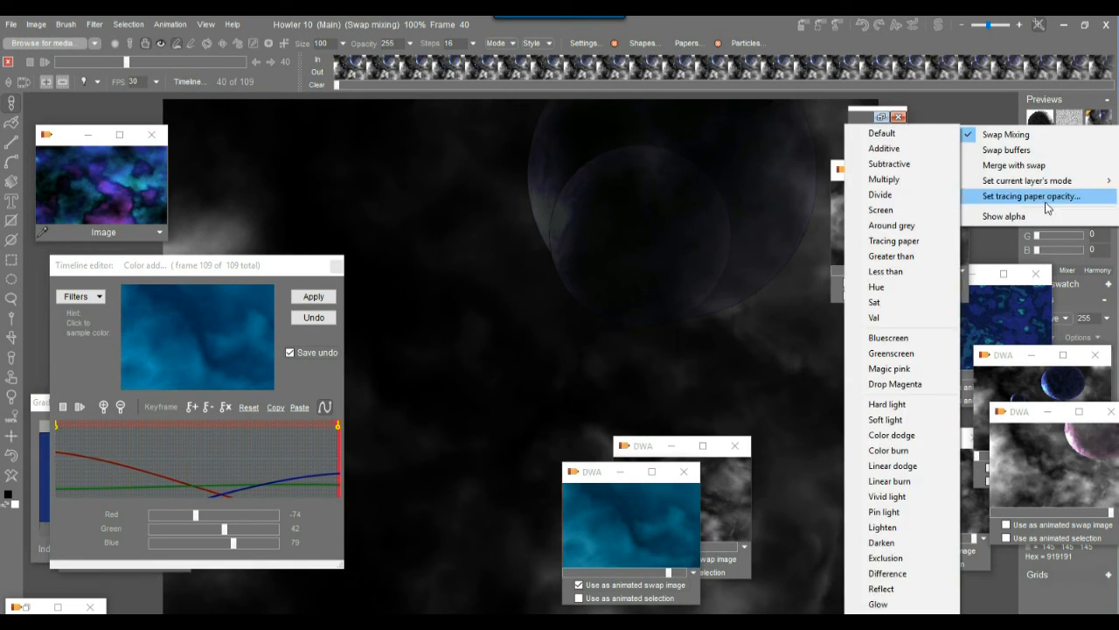
click(892, 420)
drag(65, 62, 26, 110)
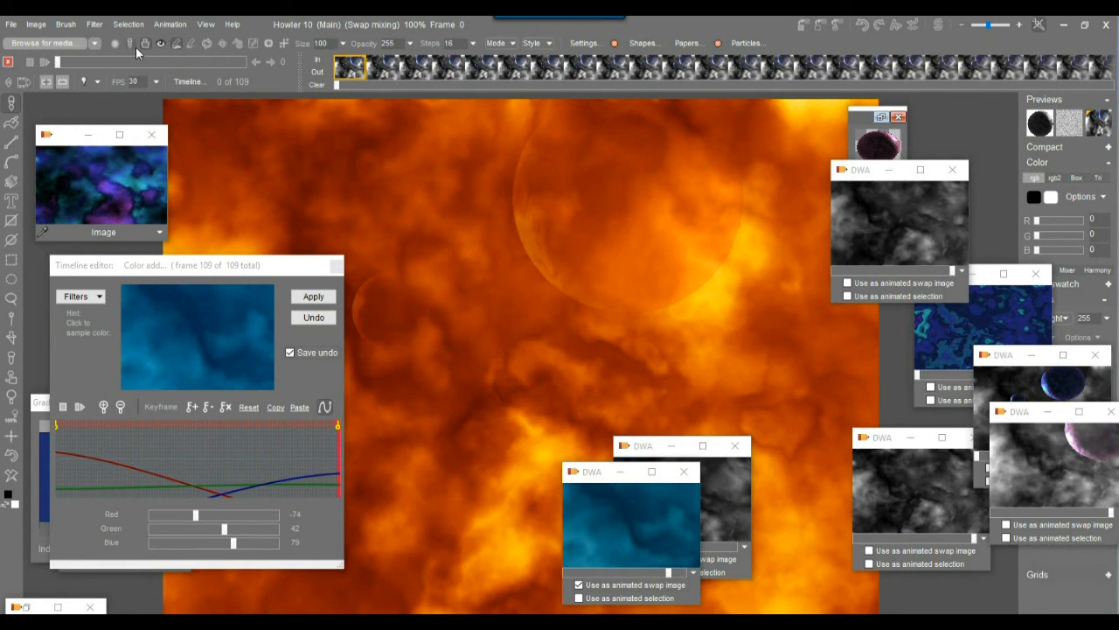
Turn off swap mixing and select the Mix buffers filter in the timeline editor
right_click(1103, 125)
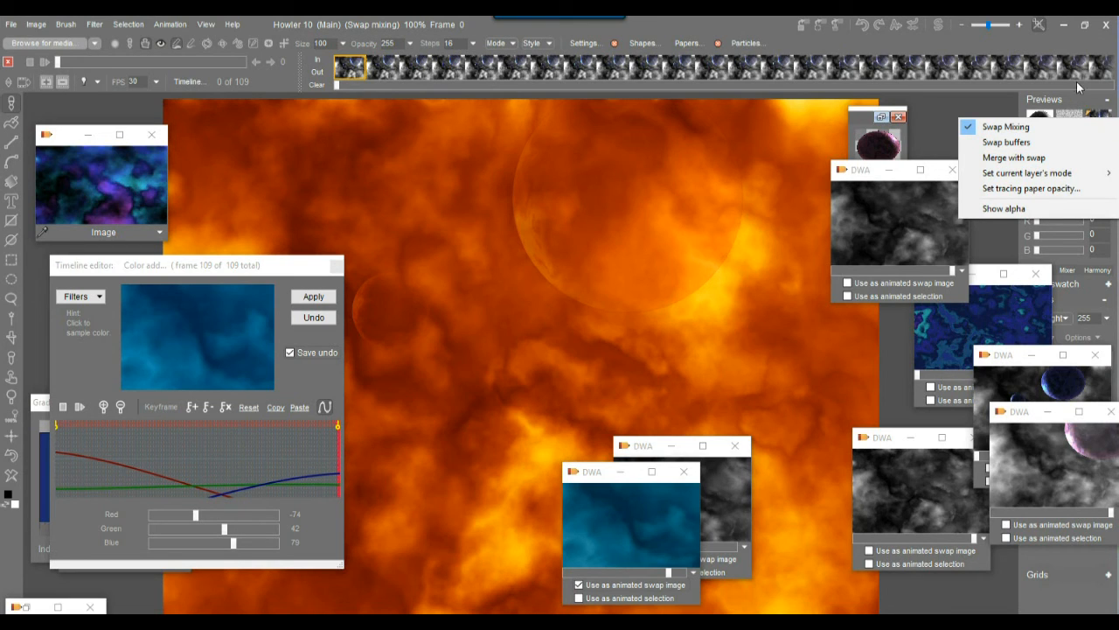
click(1022, 128)
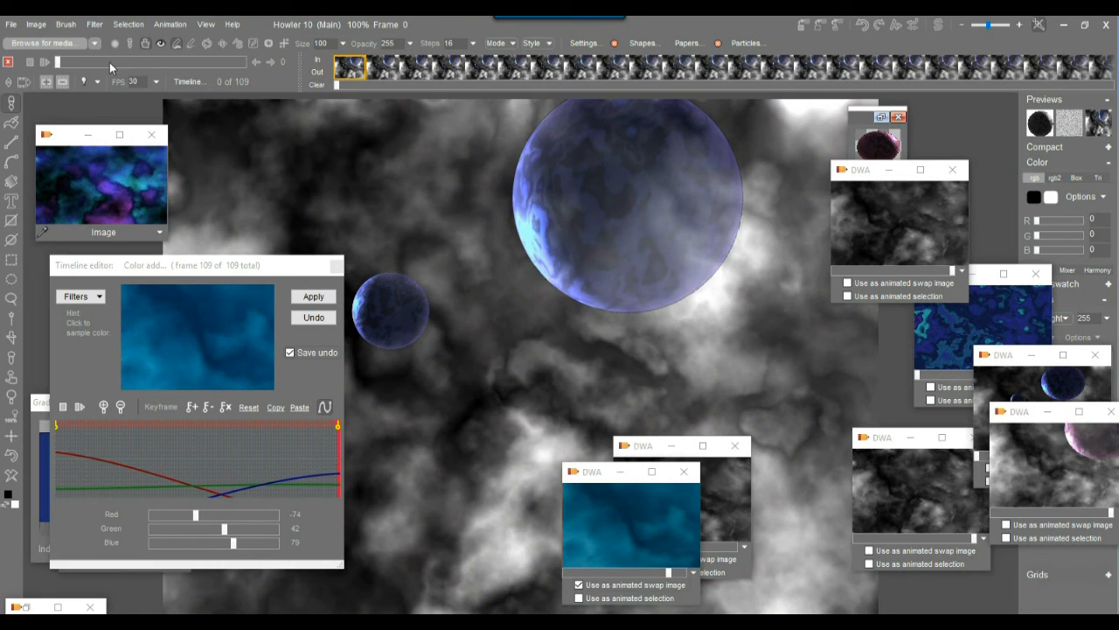
click(96, 28)
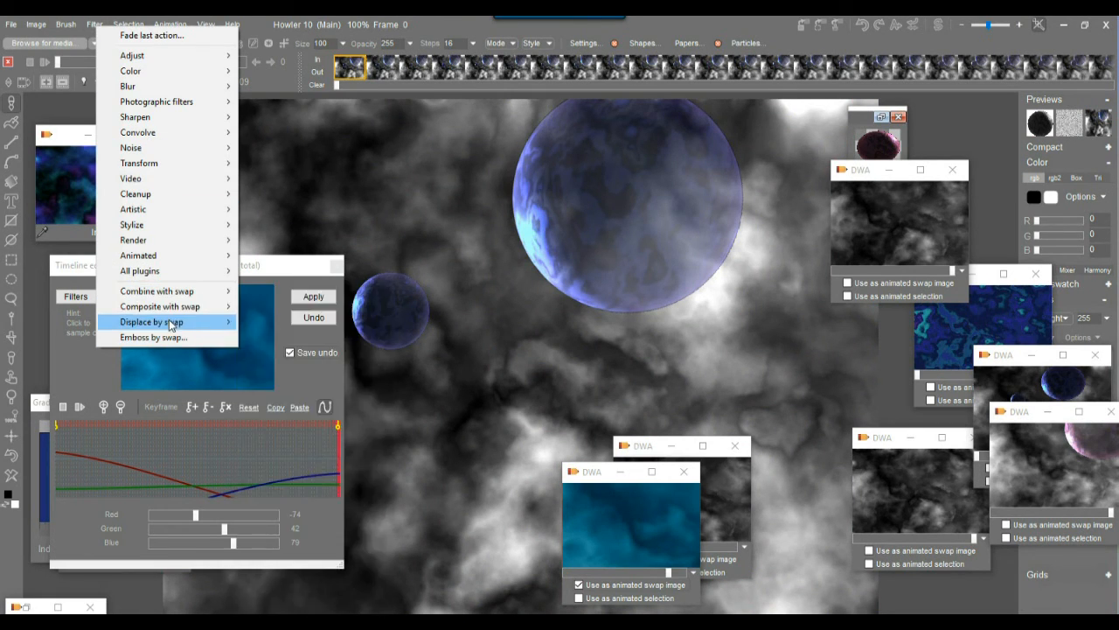
mouse_move(184, 295)
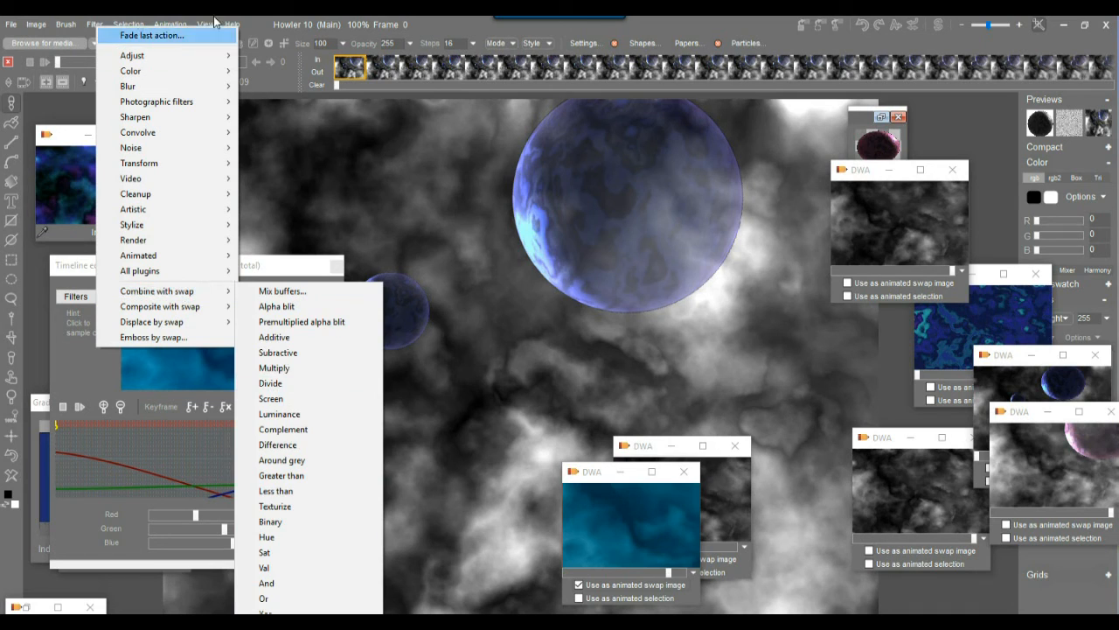
click(430, 25)
drag(162, 264, 191, 127)
click(123, 155)
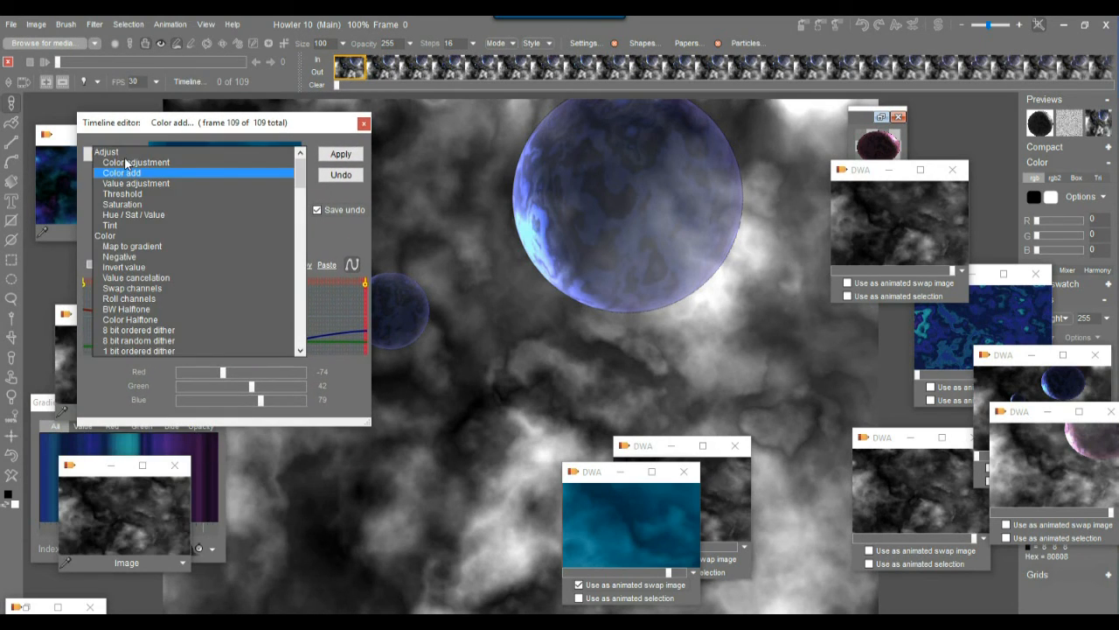
drag(300, 171, 302, 294)
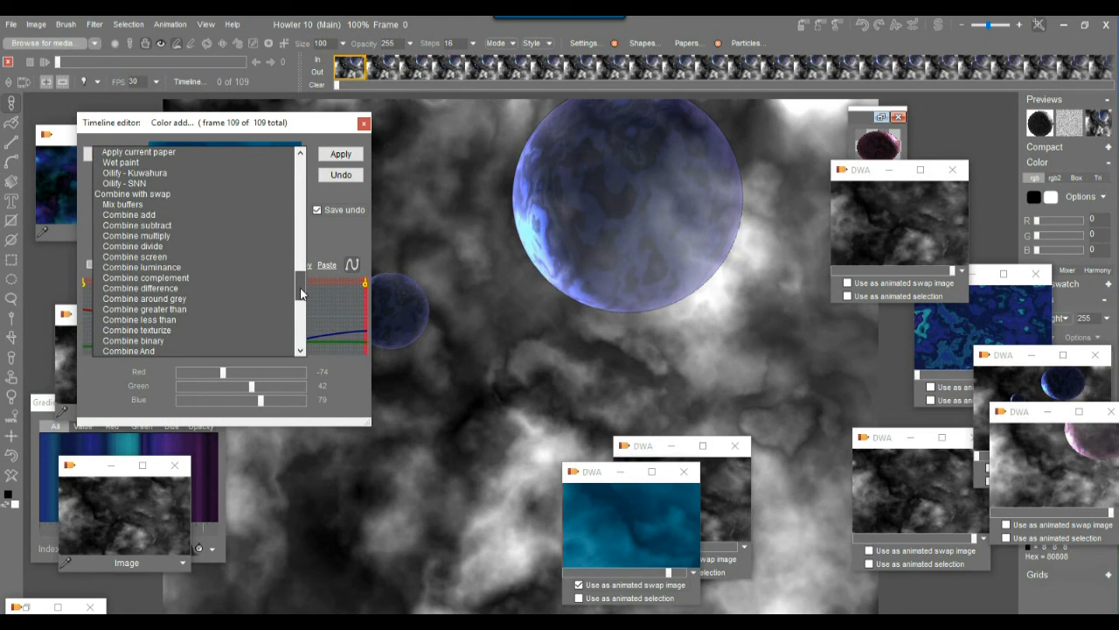
click(122, 204)
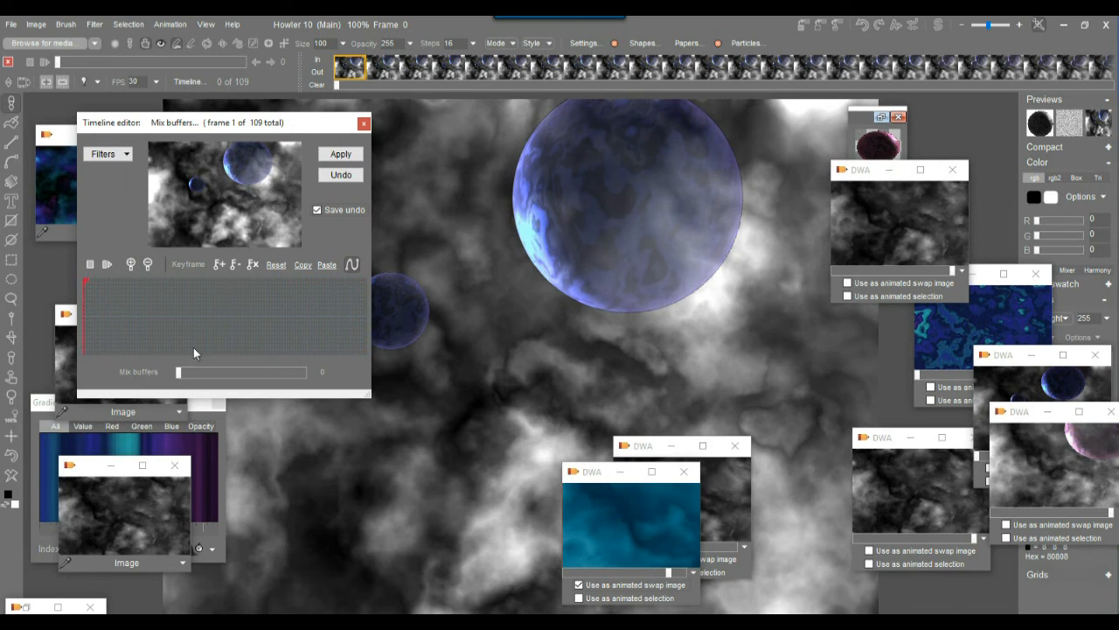
Keyframe Mix buffers at 255 on frame 1 and 0 at the end, and apply the blend to the whole animation
drag(179, 375, 322, 373)
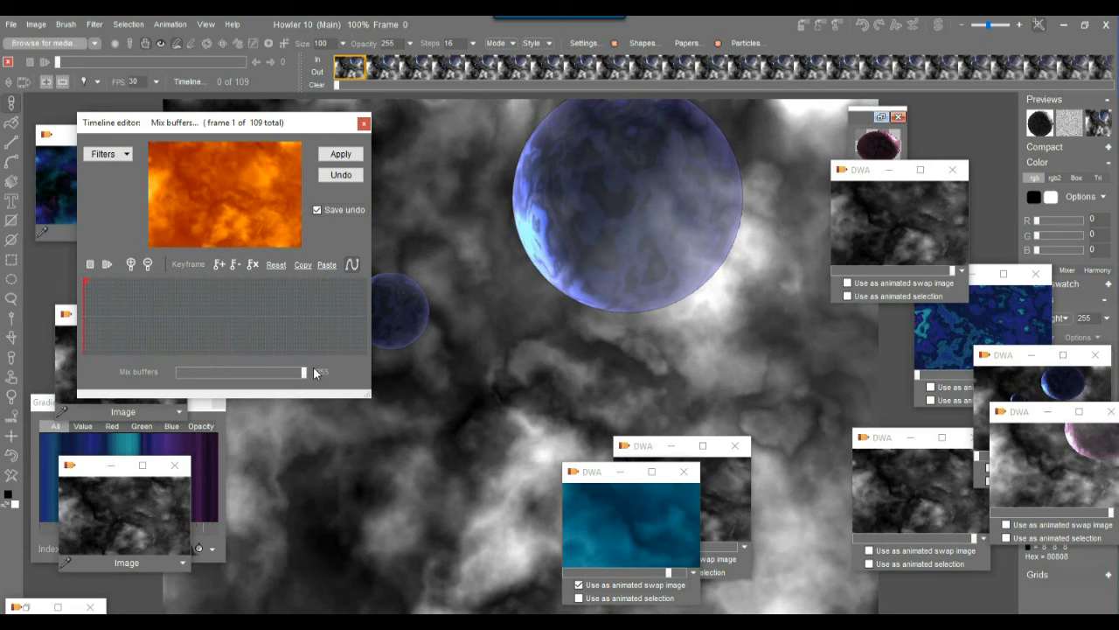
drag(309, 372, 341, 391)
click(207, 375)
click(319, 312)
drag(320, 311, 364, 313)
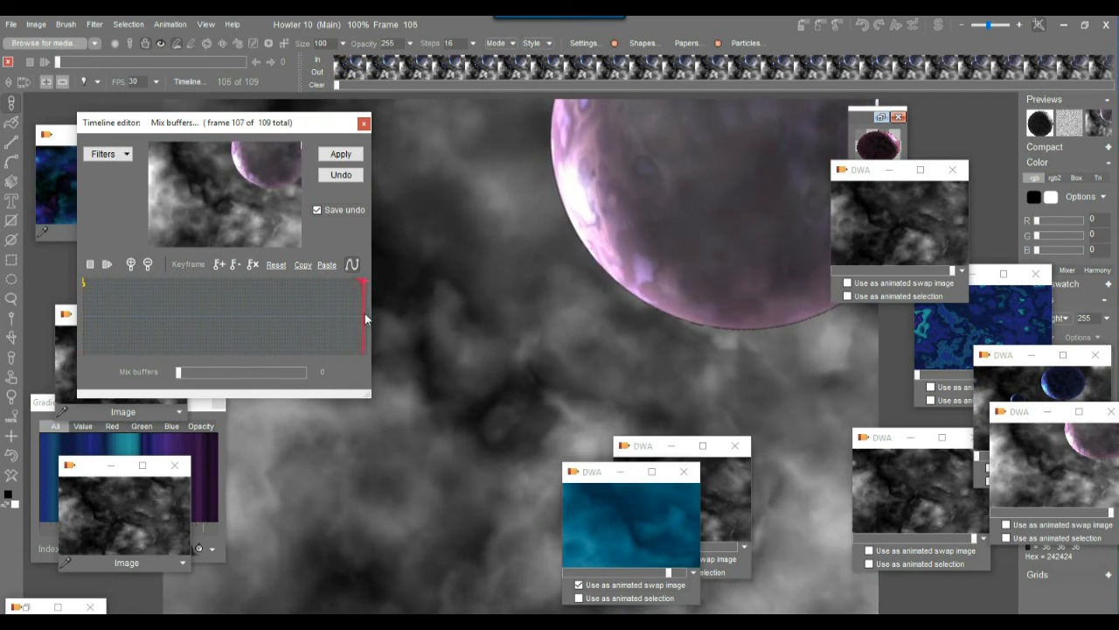
click(219, 265)
click(339, 155)
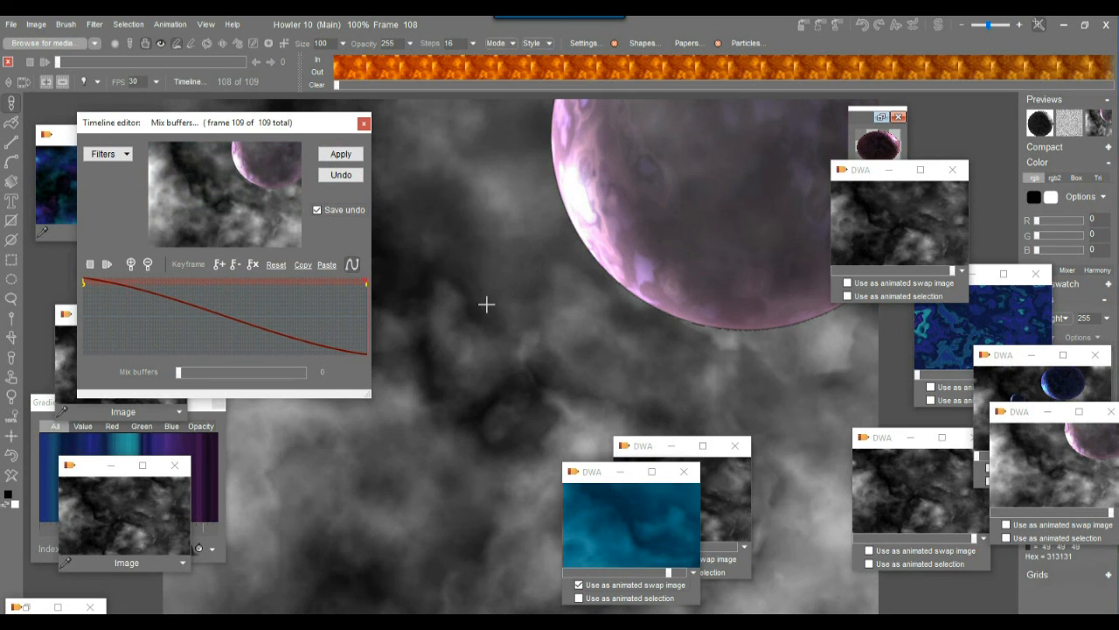
Close the timeline editor, play the blended animation and return to its first frame
click(363, 124)
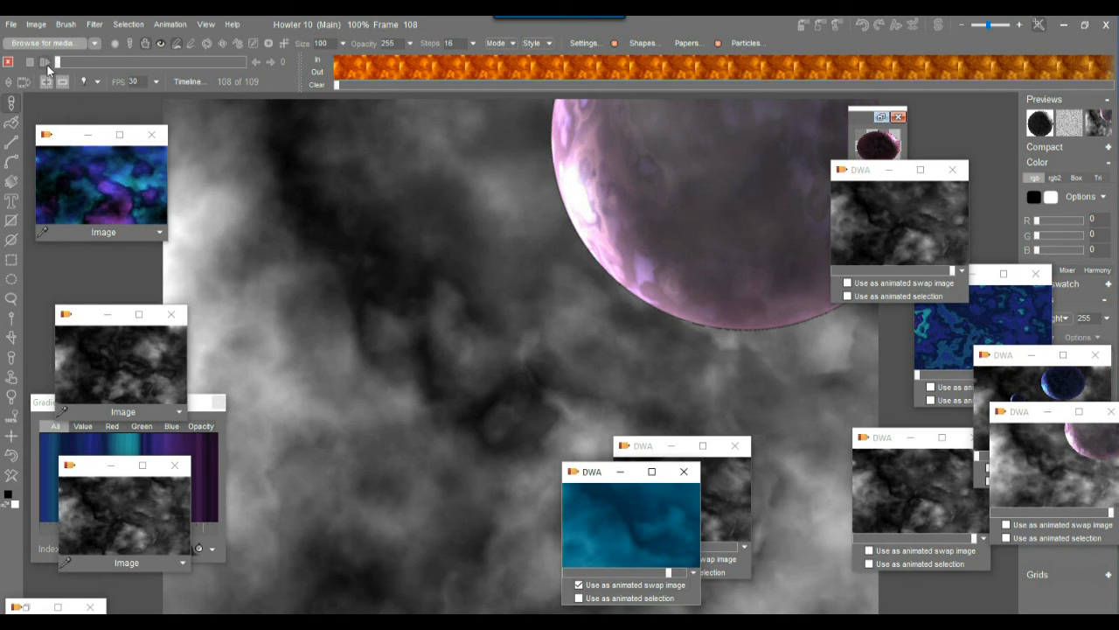
click(45, 63)
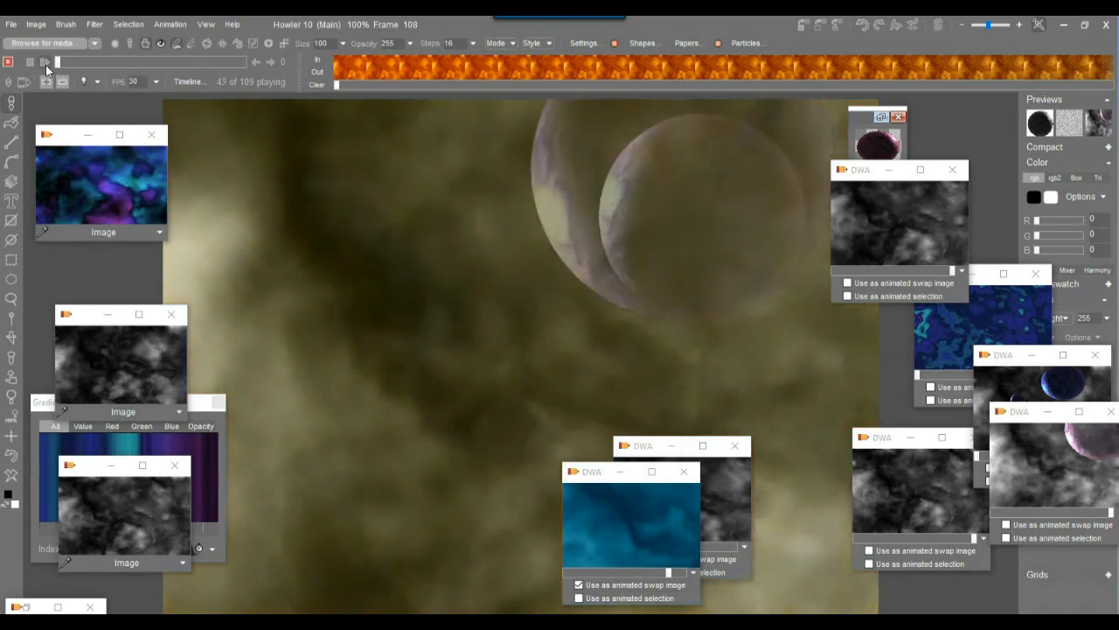
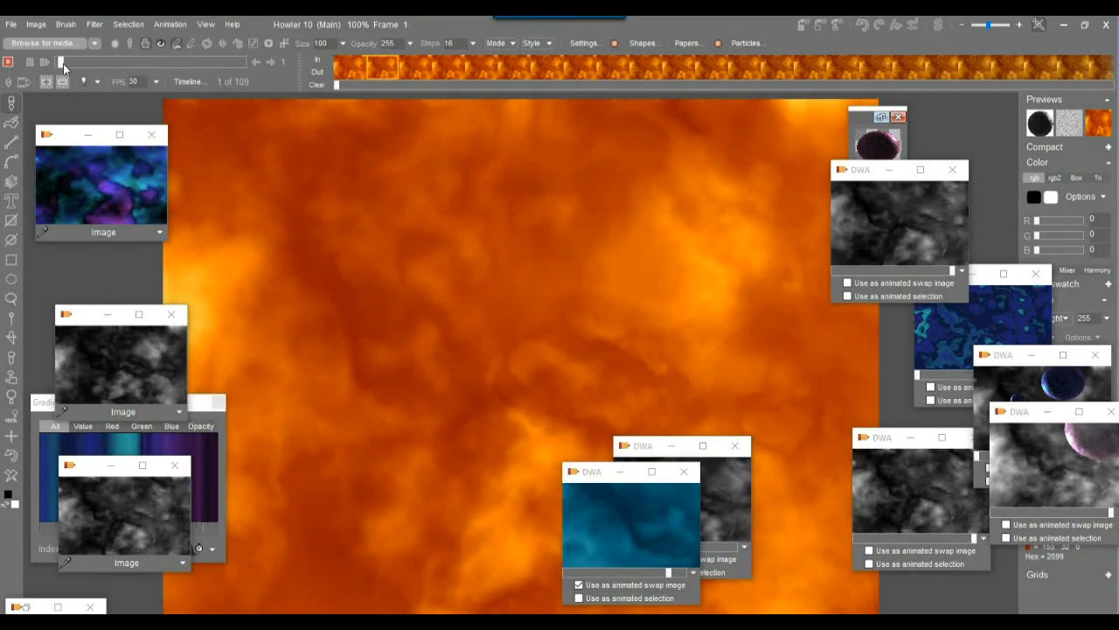
drag(160, 66, 52, 70)
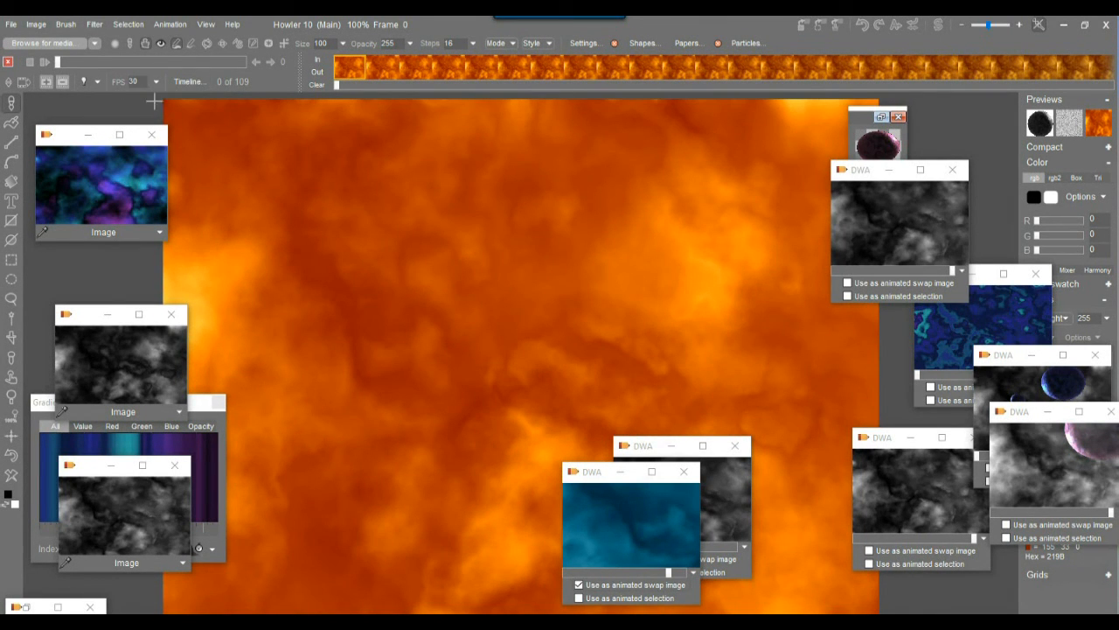
Reopen the timeline editor and select the animated Lens flare filter
click(182, 79)
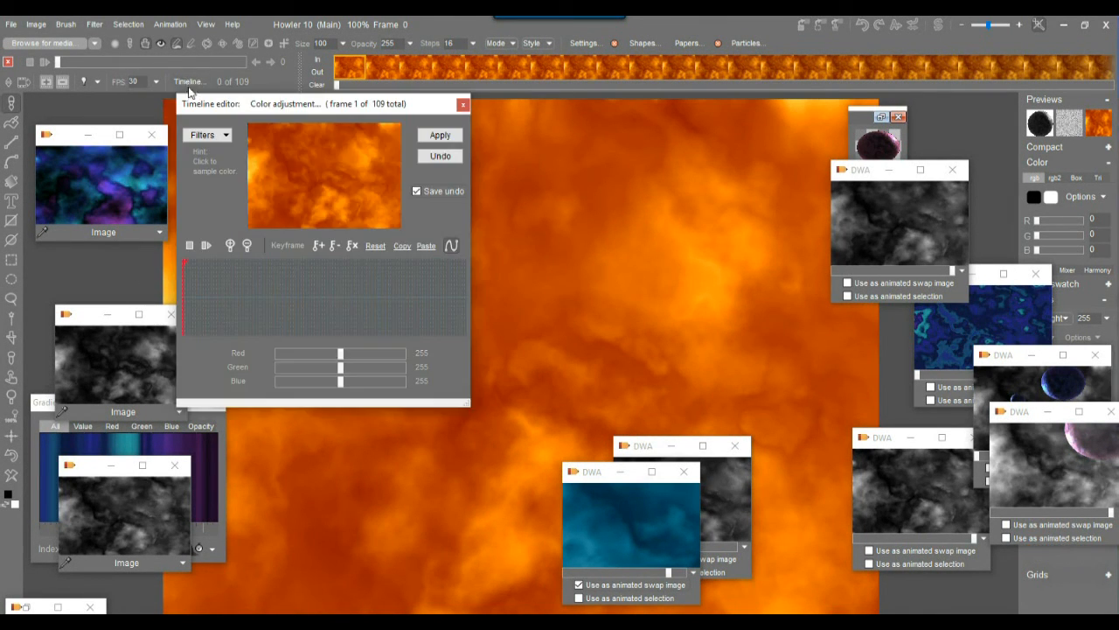
drag(242, 96, 96, 76)
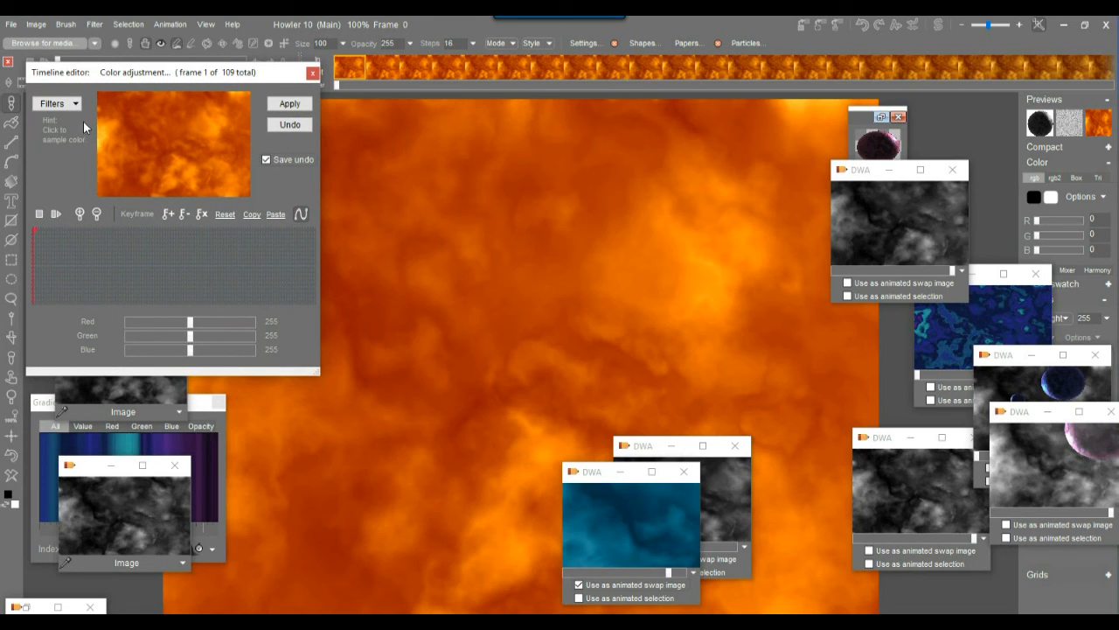
click(58, 103)
drag(248, 123, 272, 294)
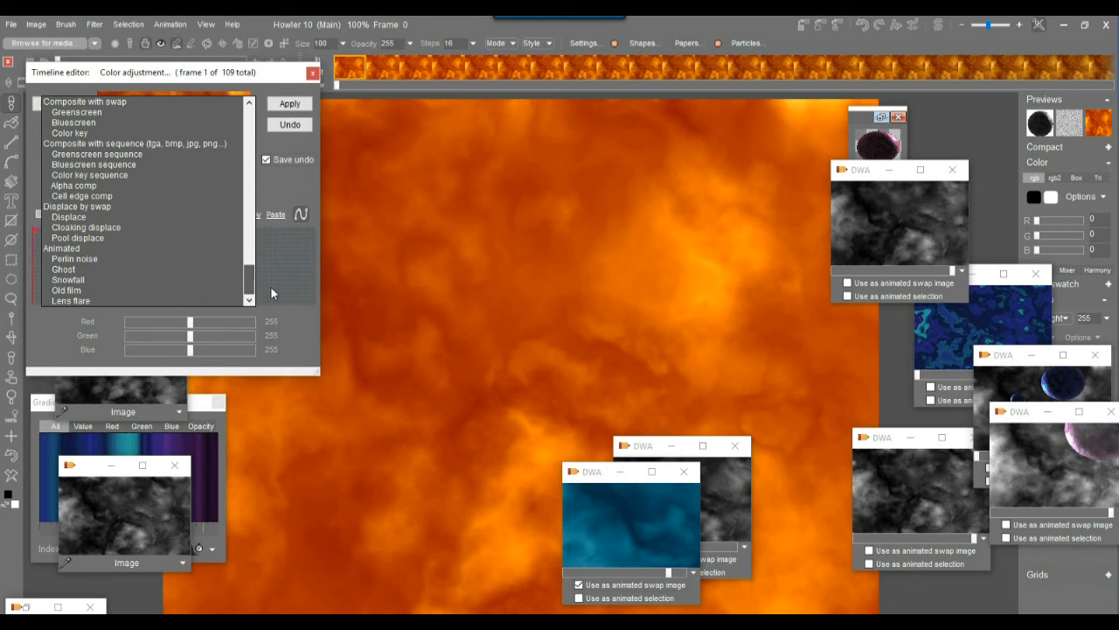
click(66, 300)
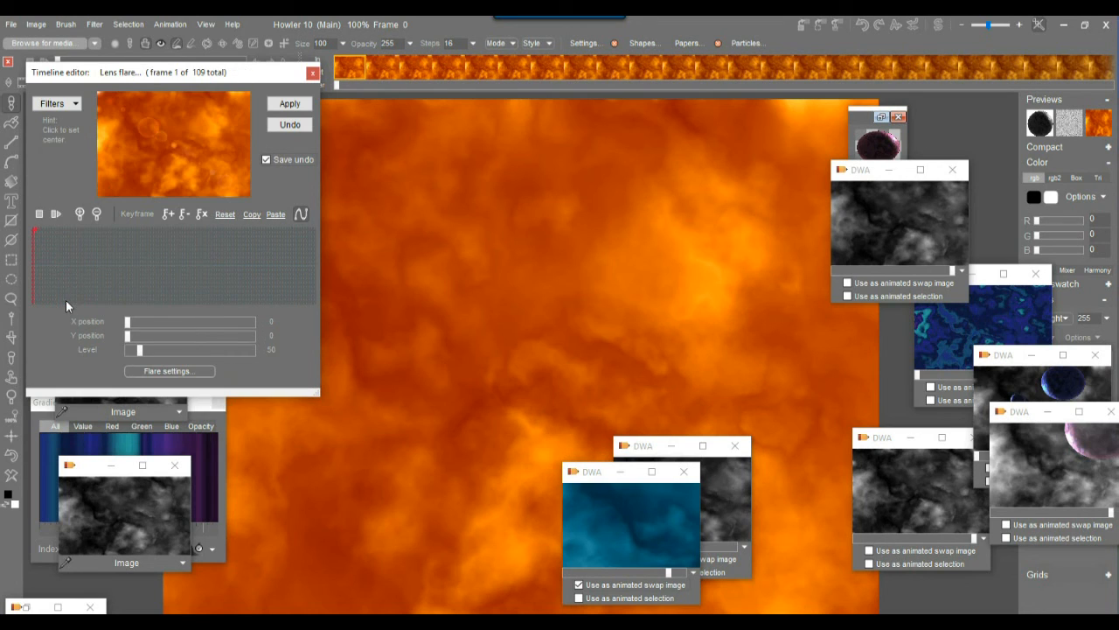
Try the lens flare at X position 8 and Y position 28 with Level 150, previewing it on frame 59
drag(125, 117, 121, 127)
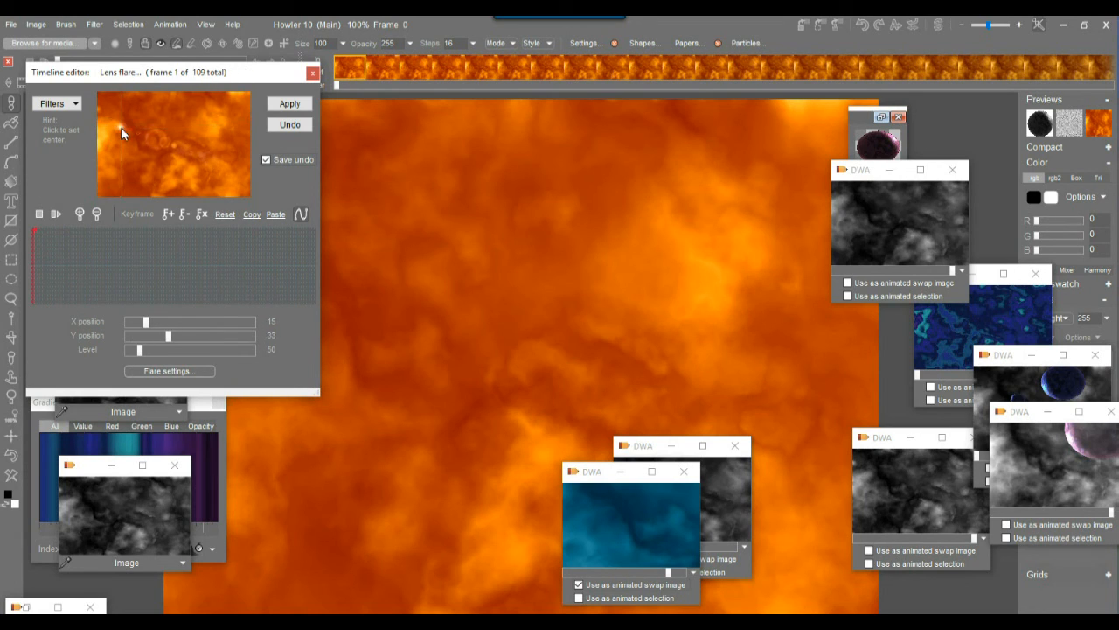
drag(152, 351, 165, 348)
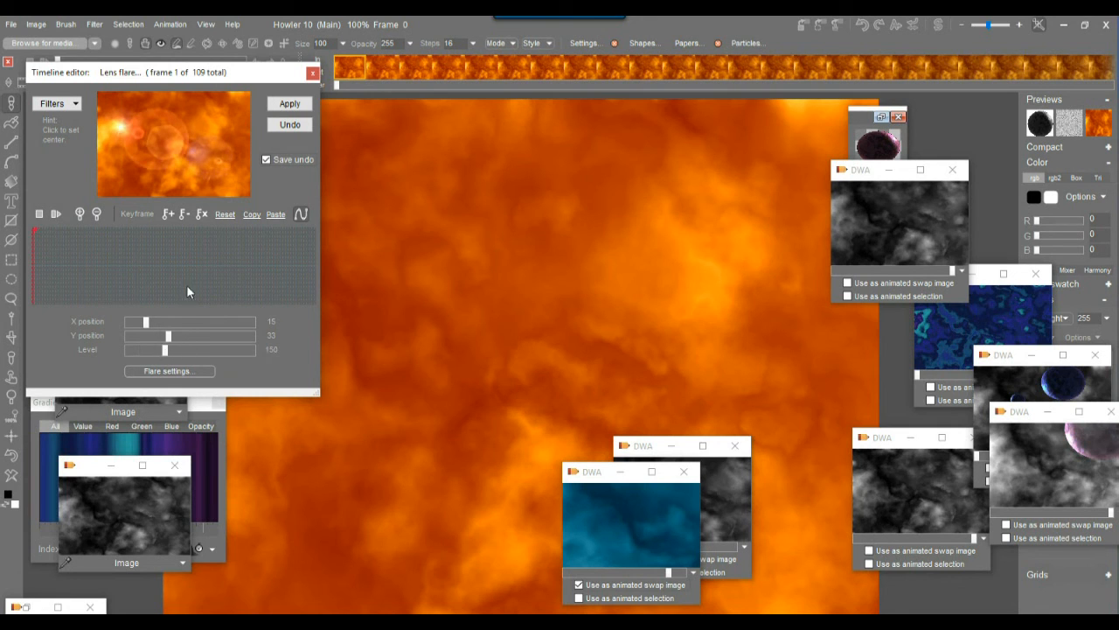
drag(96, 265, 187, 274)
click(108, 127)
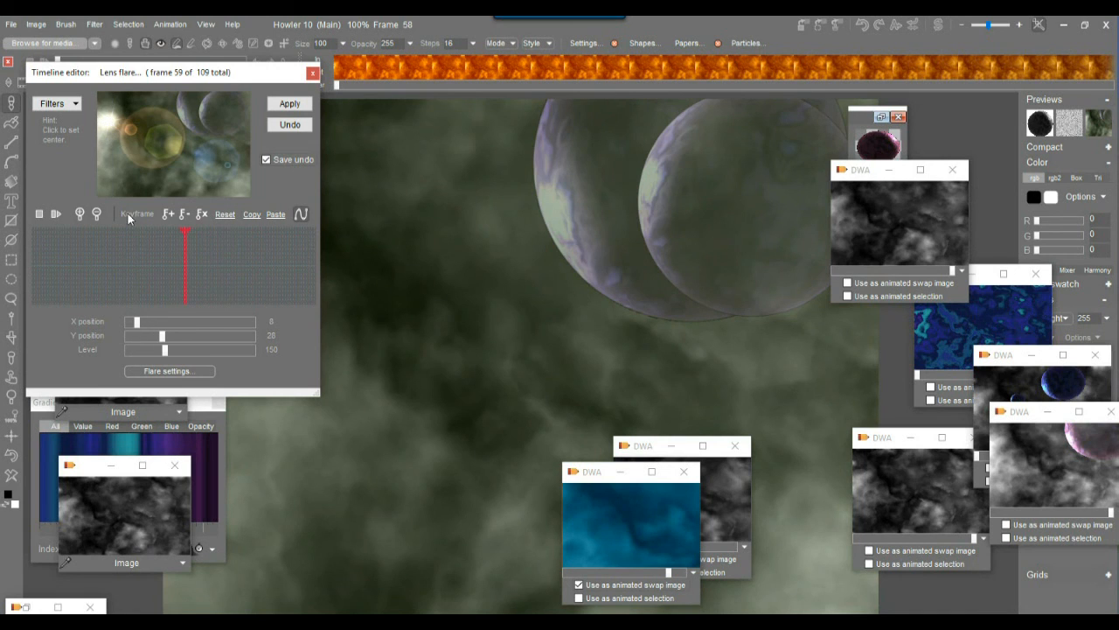
Choose the dim blue-teal flare preset with the white star in the flare options
click(165, 371)
drag(573, 236, 315, 385)
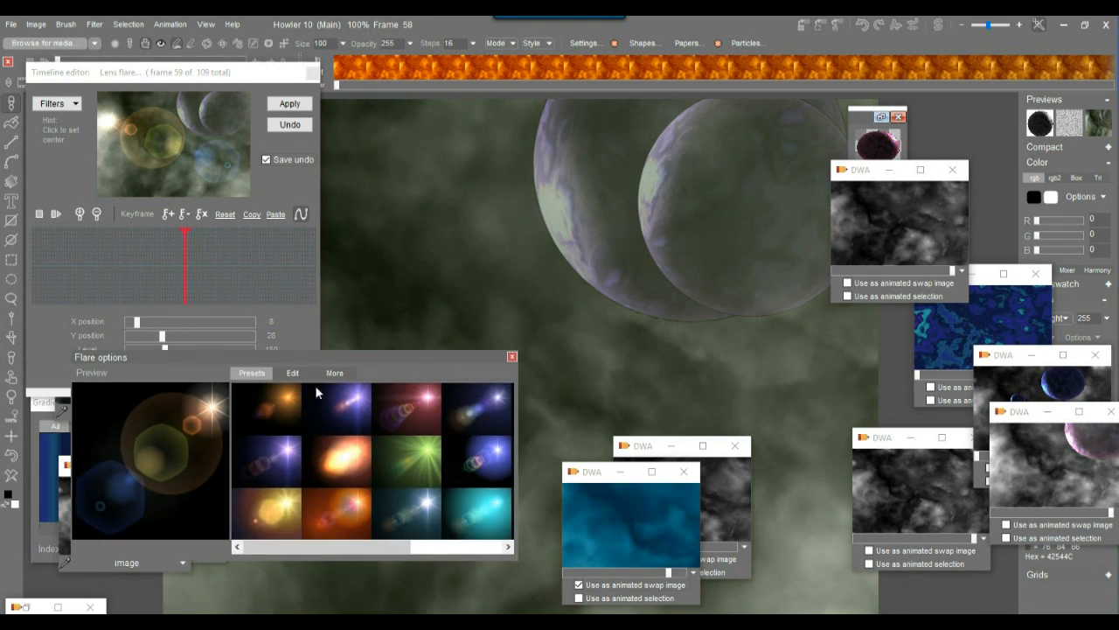
click(419, 512)
Test flare placements on frame 107 and settle on X position 14, Y position 31 and Level 141
drag(130, 287, 312, 262)
drag(159, 147, 124, 164)
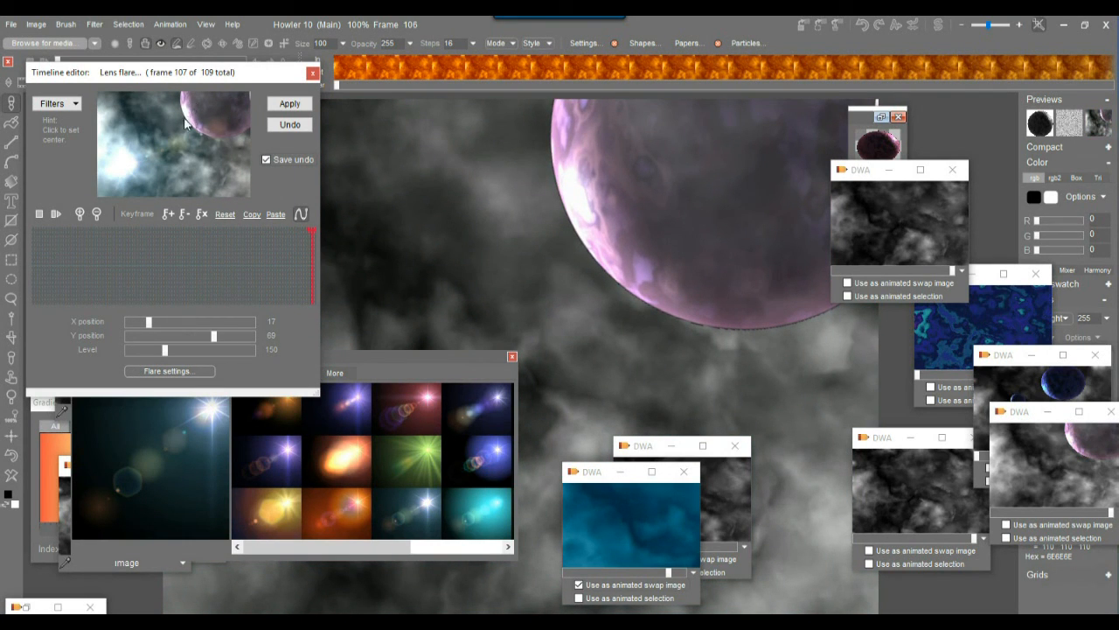
click(189, 173)
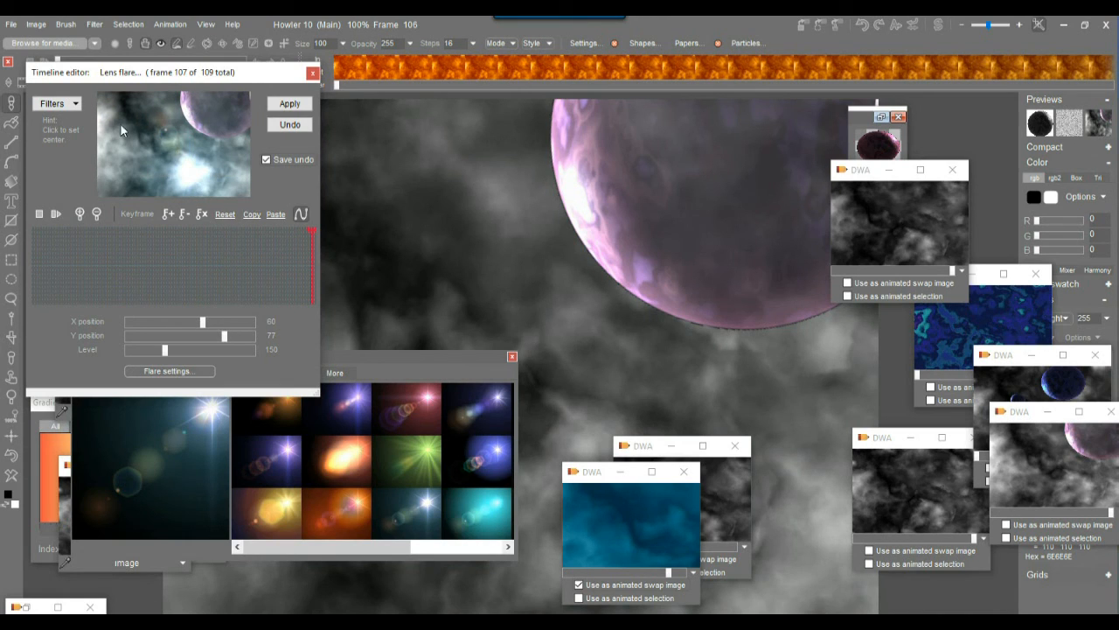
click(119, 125)
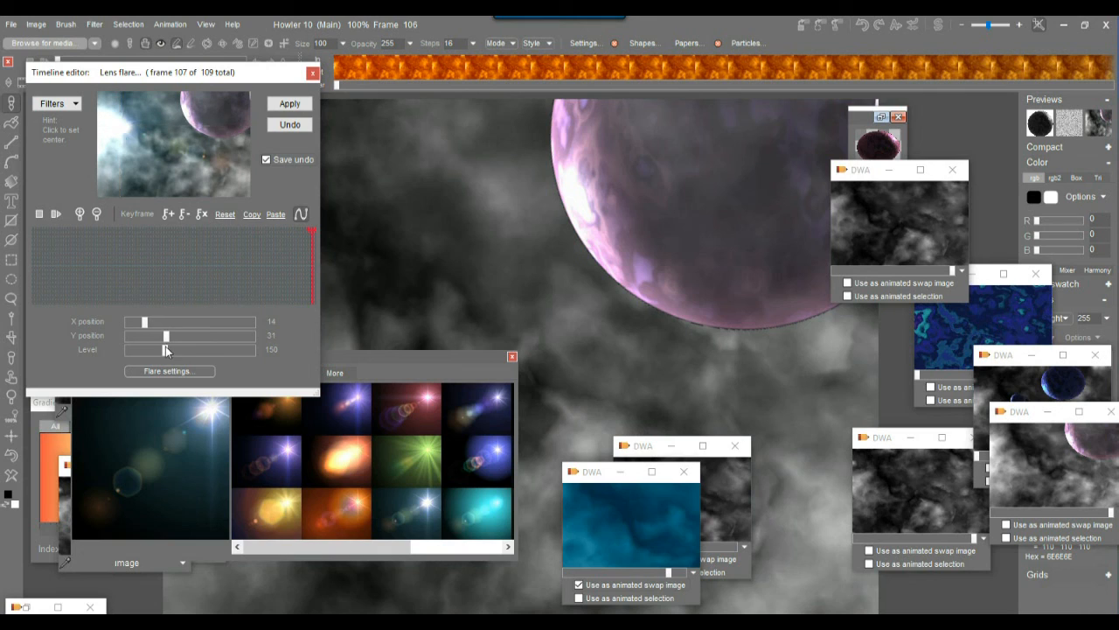
mouse_move(152, 350)
mouse_down()
mouse_move(126, 350)
mouse_move(232, 348)
mouse_move(162, 362)
mouse_up()
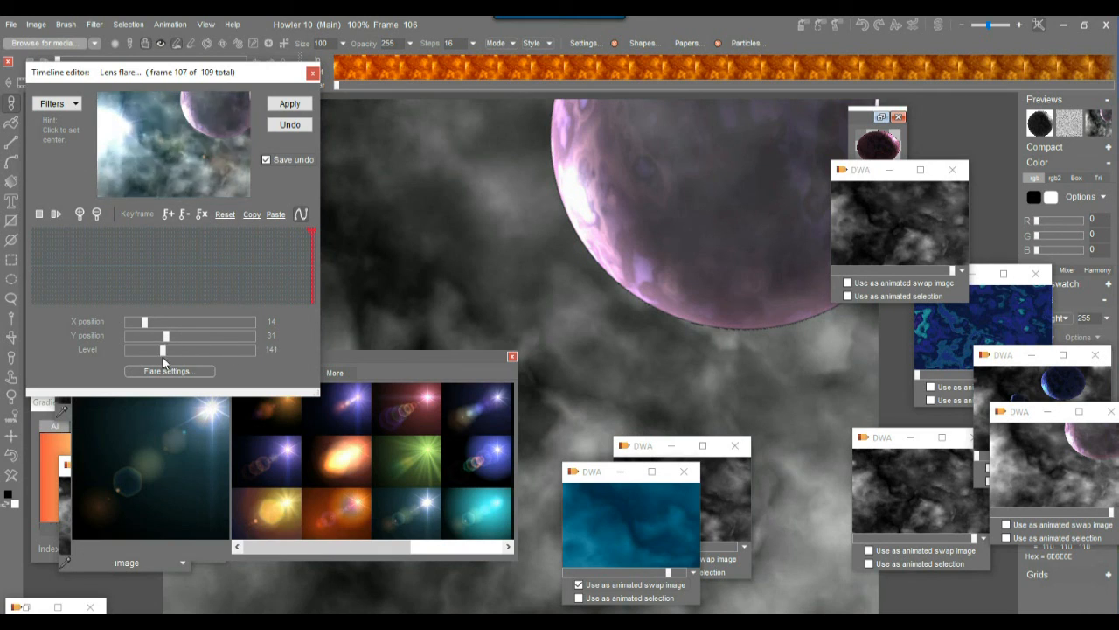
Add a Lens flare keyframe at frame 1 with X position 14, Y position 31 and Level 0
click(37, 253)
click(31, 263)
drag(151, 350, 123, 350)
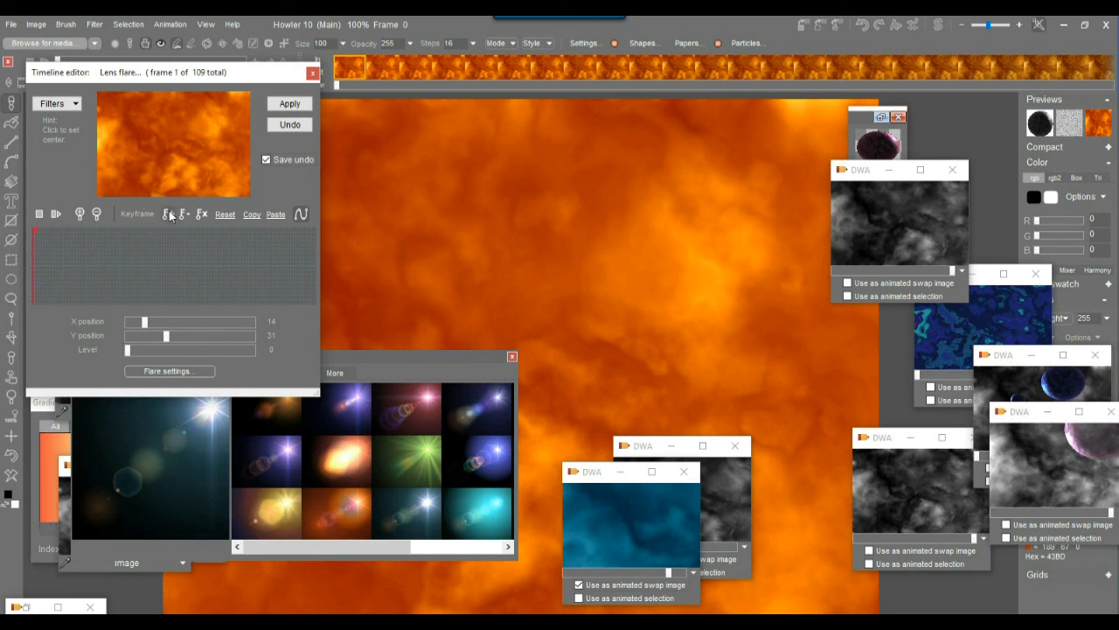
Widen the timeline editor and add a keyframe a few frames in with a near-maximum flare level
click(38, 263)
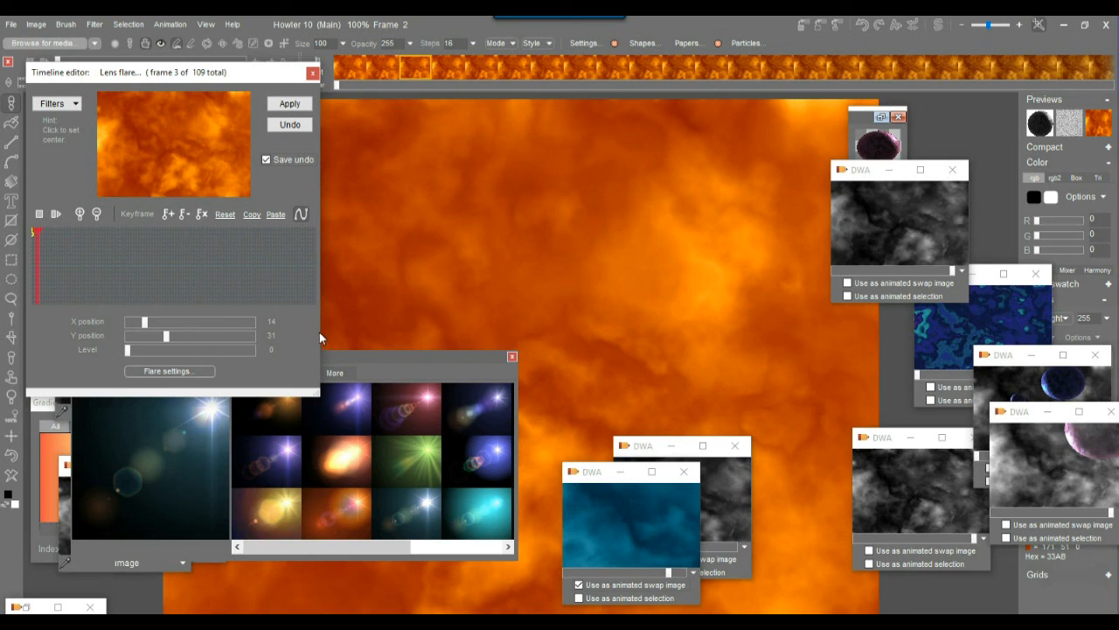
drag(330, 328, 818, 333)
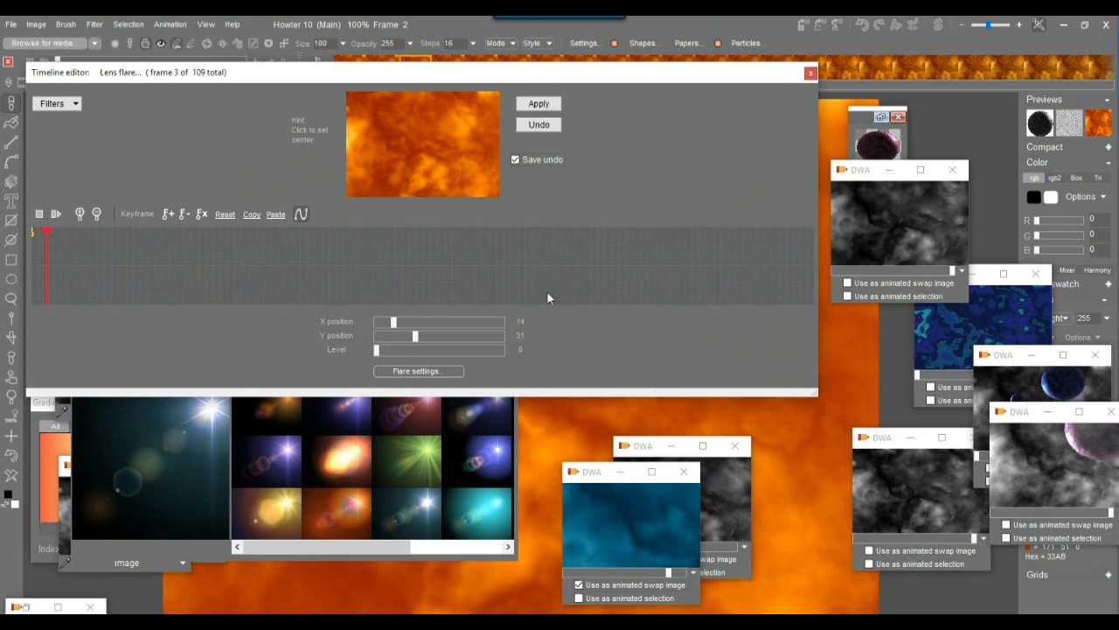
drag(42, 261, 55, 262)
drag(394, 354, 497, 354)
click(172, 215)
Add a Lens flare keyframe at frame 58 with Level about 152 and preview the flare near the animation's end
drag(59, 249, 226, 290)
drag(466, 350, 410, 353)
drag(323, 252, 444, 288)
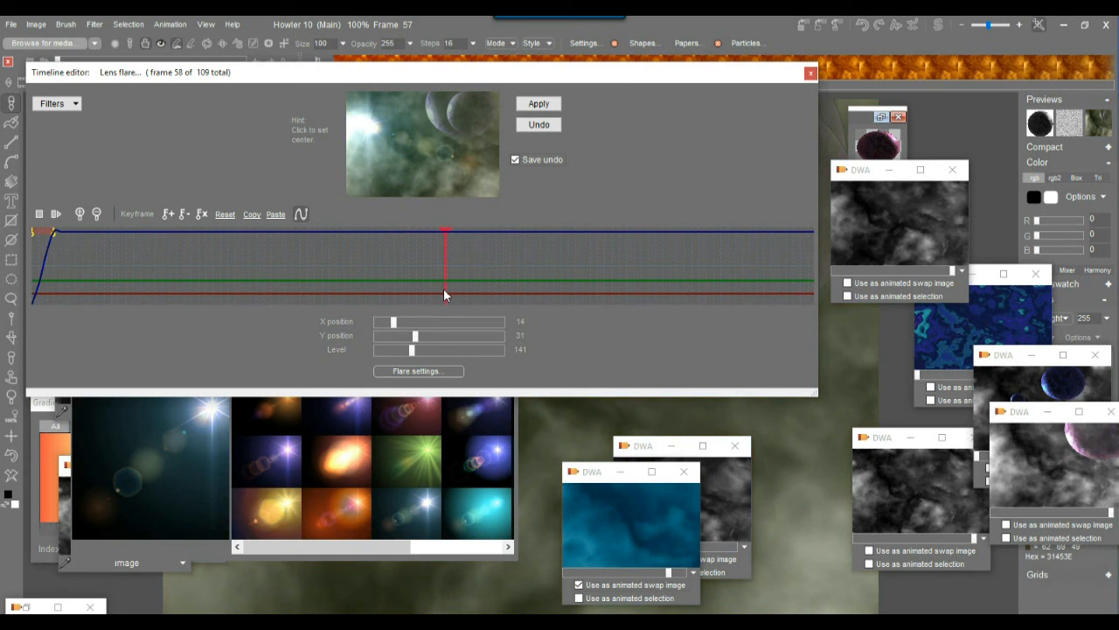
click(170, 215)
drag(41, 284, 793, 282)
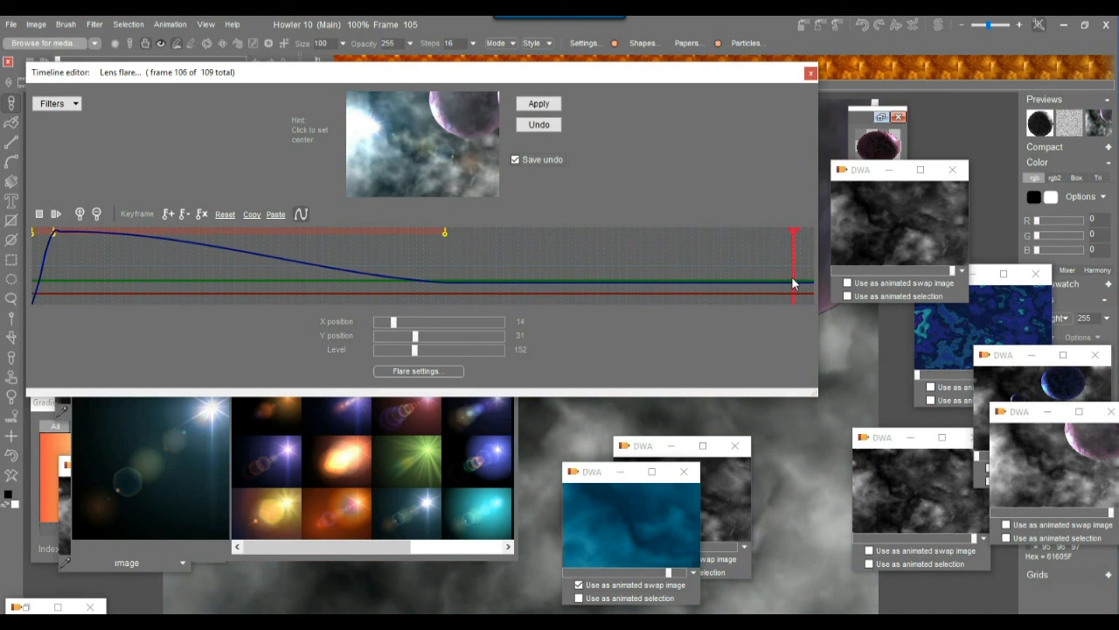
Apply the keyframed lens flare to the whole animation and close the timeline editor and flare options
click(544, 104)
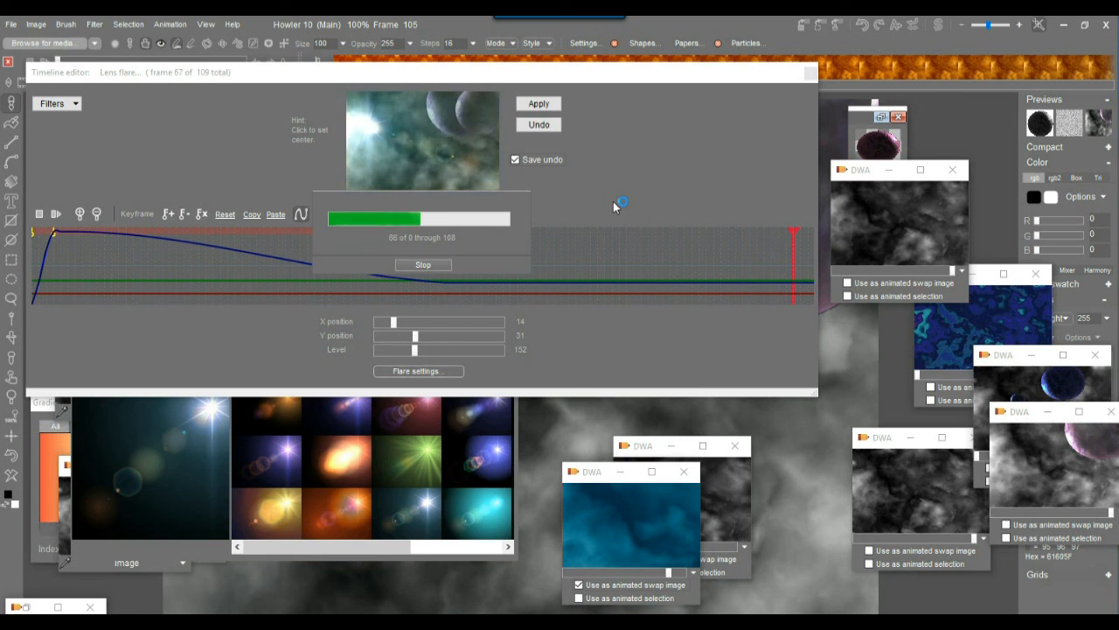
click(811, 73)
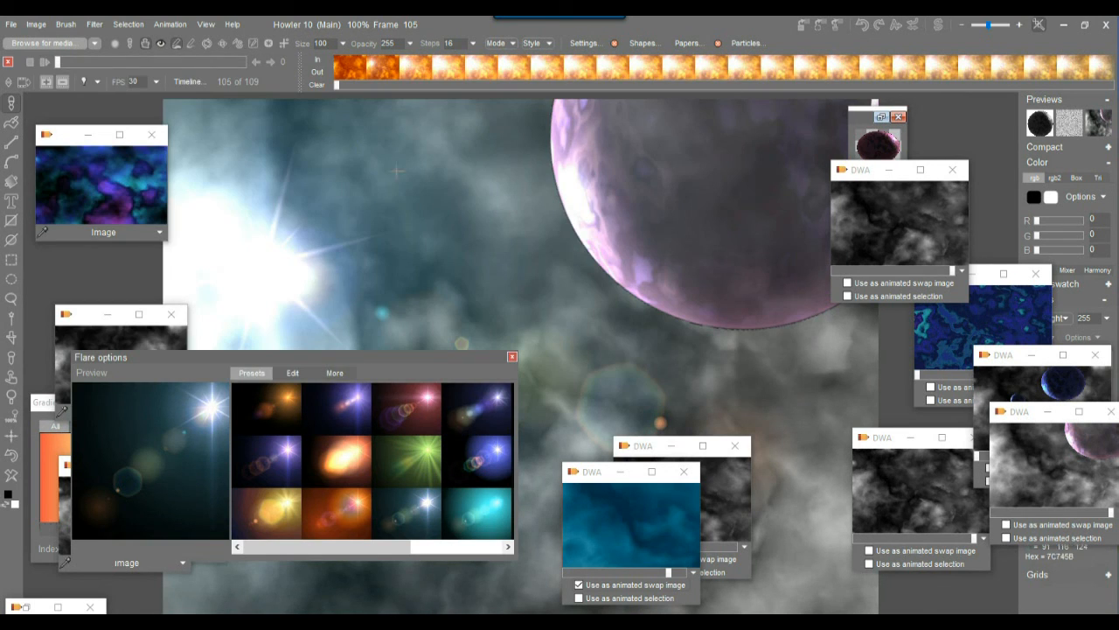
click(512, 357)
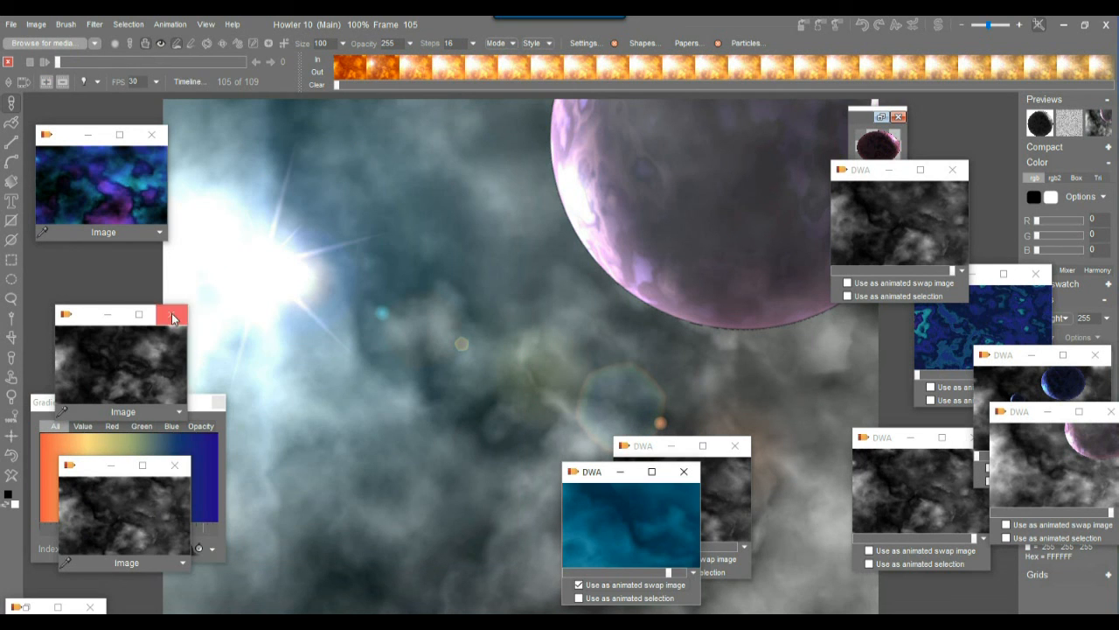
Shift the upper grayscale cloud image aside, play the animation to review the flare, and return to frame 1
drag(79, 315, 44, 264)
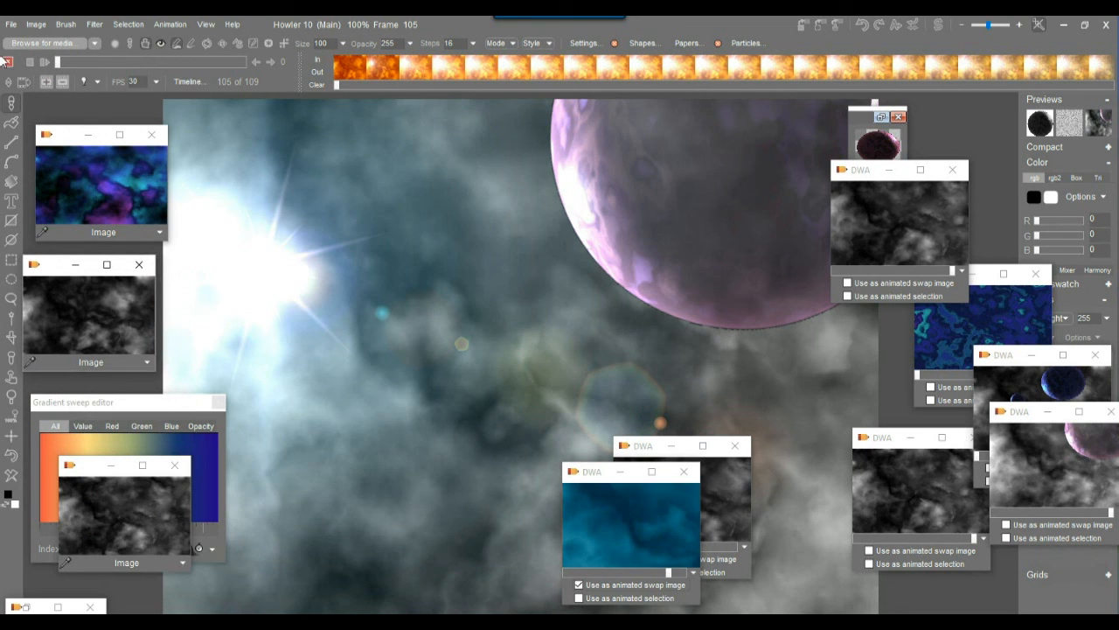
click(44, 63)
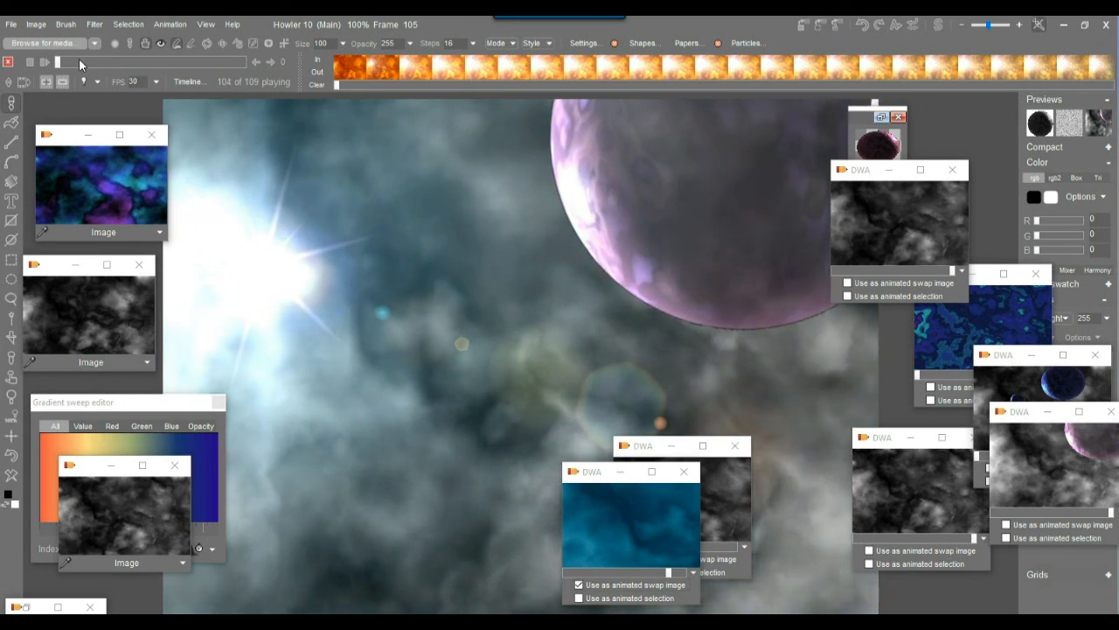
click(61, 60)
Store the current flare animation in a new animation buffer
click(169, 24)
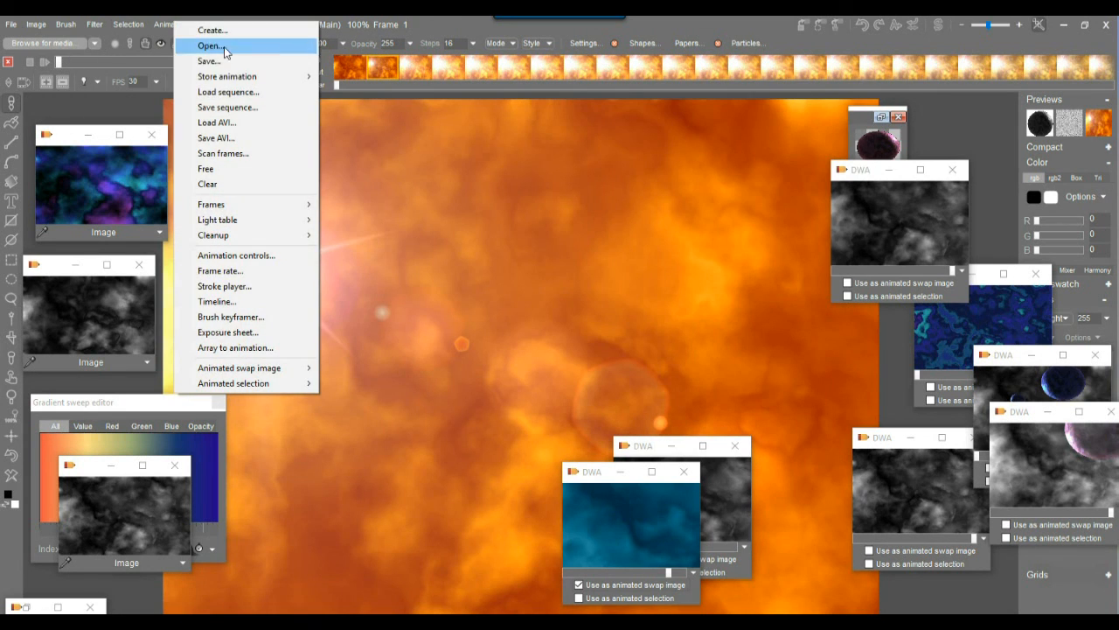
mouse_move(241, 81)
click(375, 96)
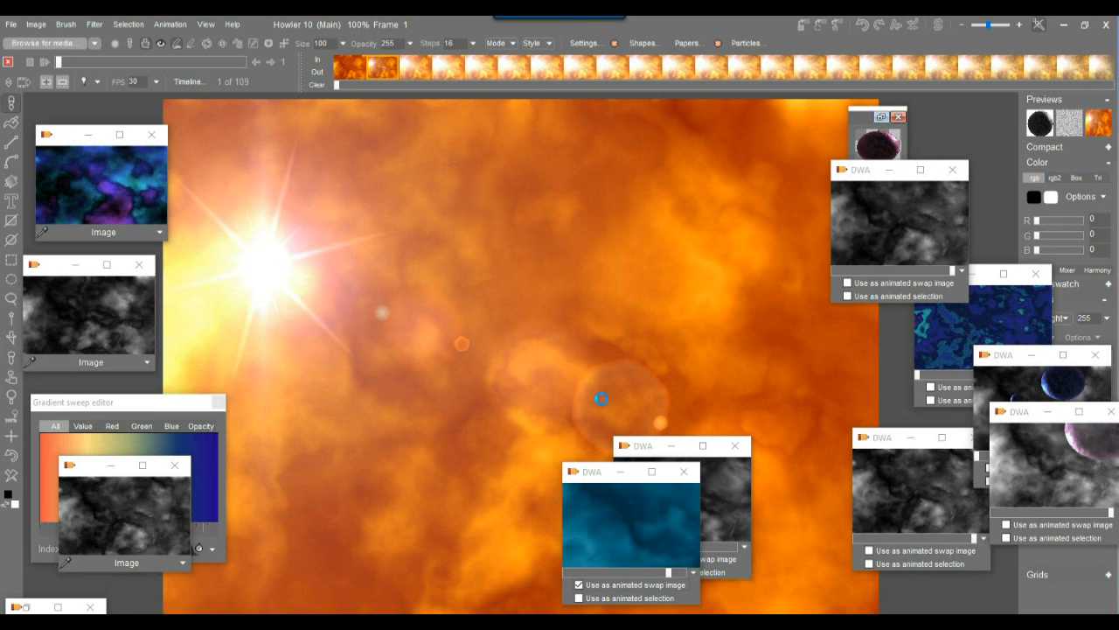
Minimize the blue cloud buffer and two grayscale cloud buffers, and park the new flare buffer beside the canvas
click(620, 472)
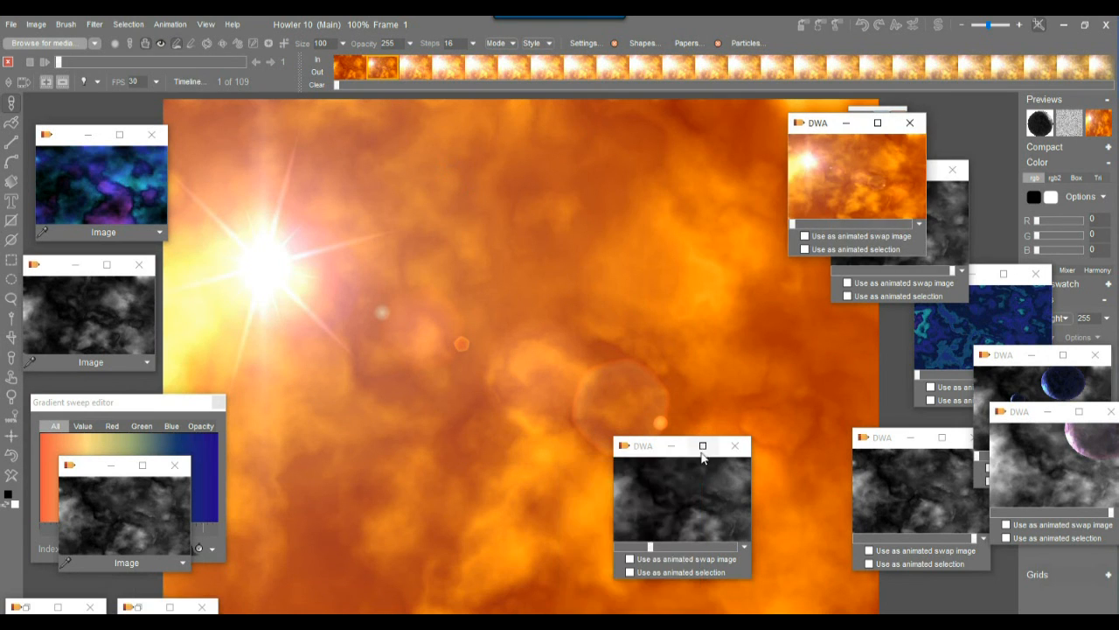
click(672, 446)
click(910, 437)
drag(816, 127, 970, 487)
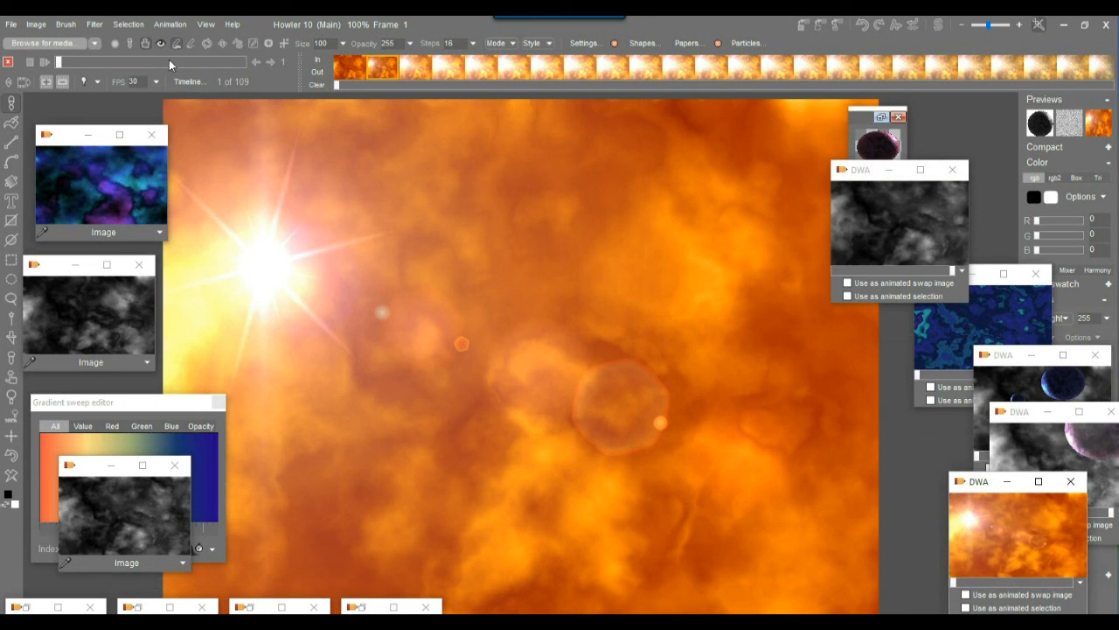
Open the Motion prediction module and set its search distance to 132
click(94, 24)
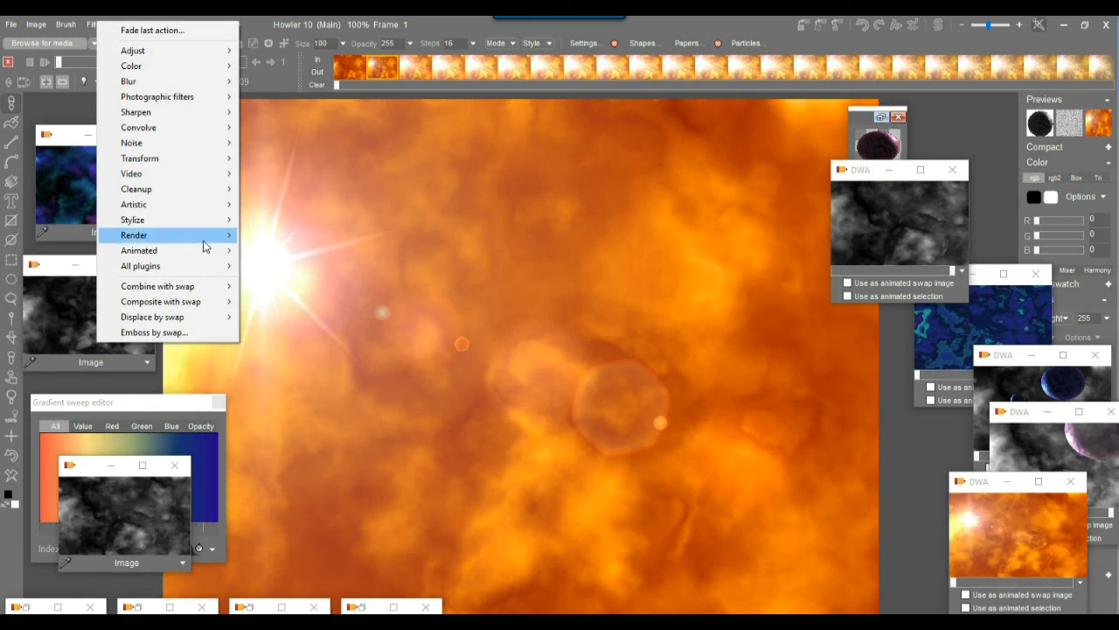
mouse_move(190, 251)
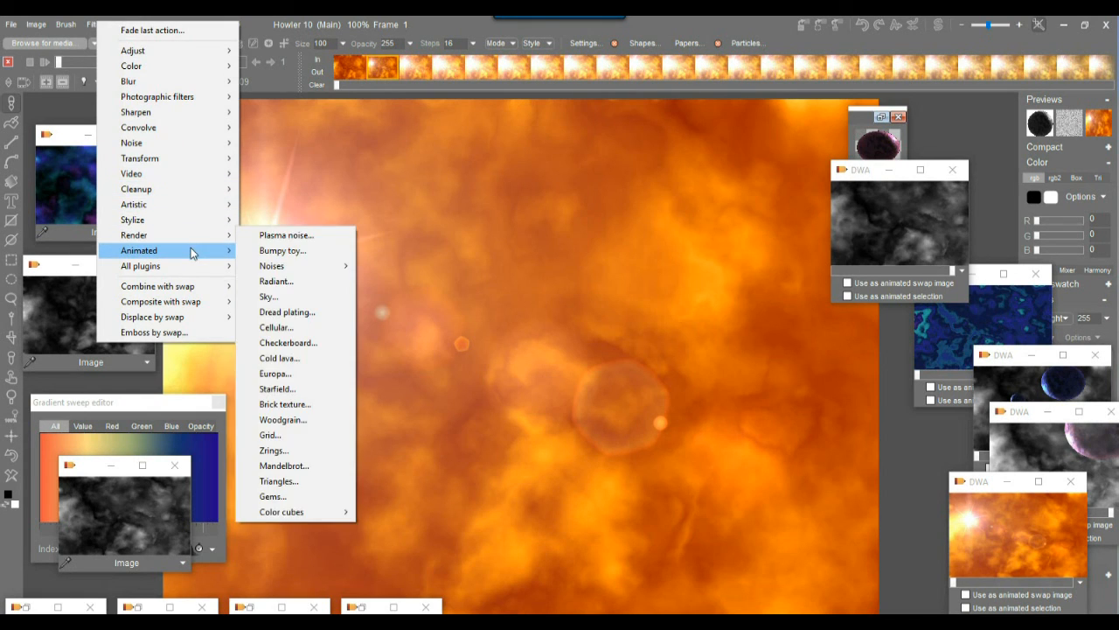
click(341, 434)
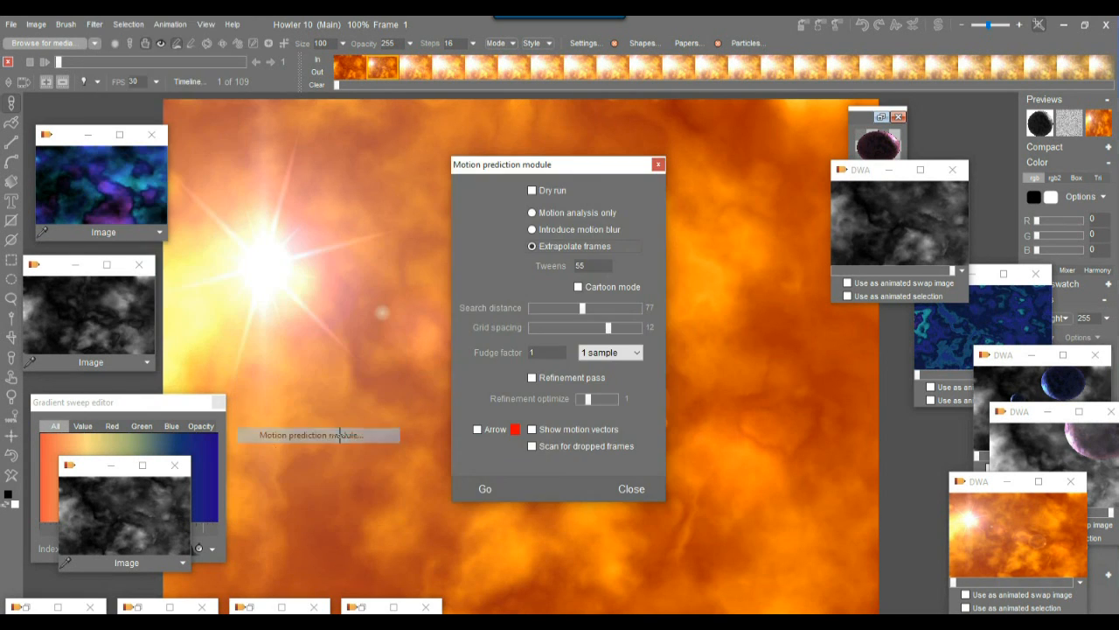
drag(595, 307, 640, 310)
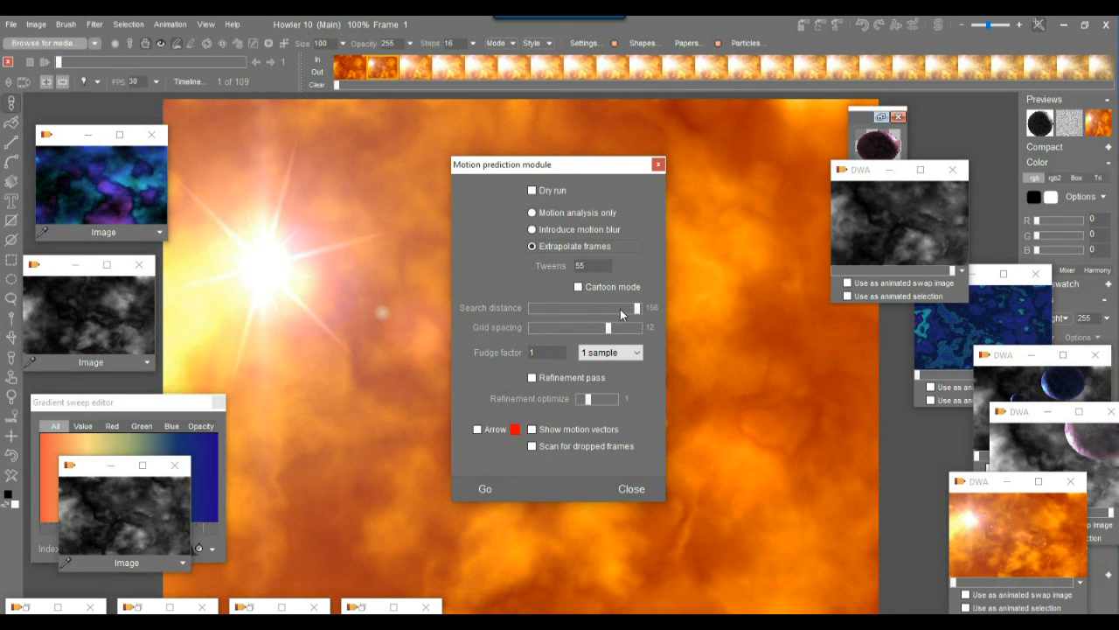
click(621, 309)
Set the fudge factor to 0 and tweens to 2, and generate the extrapolated frames
text(0)
click(610, 329)
text(2)
click(486, 489)
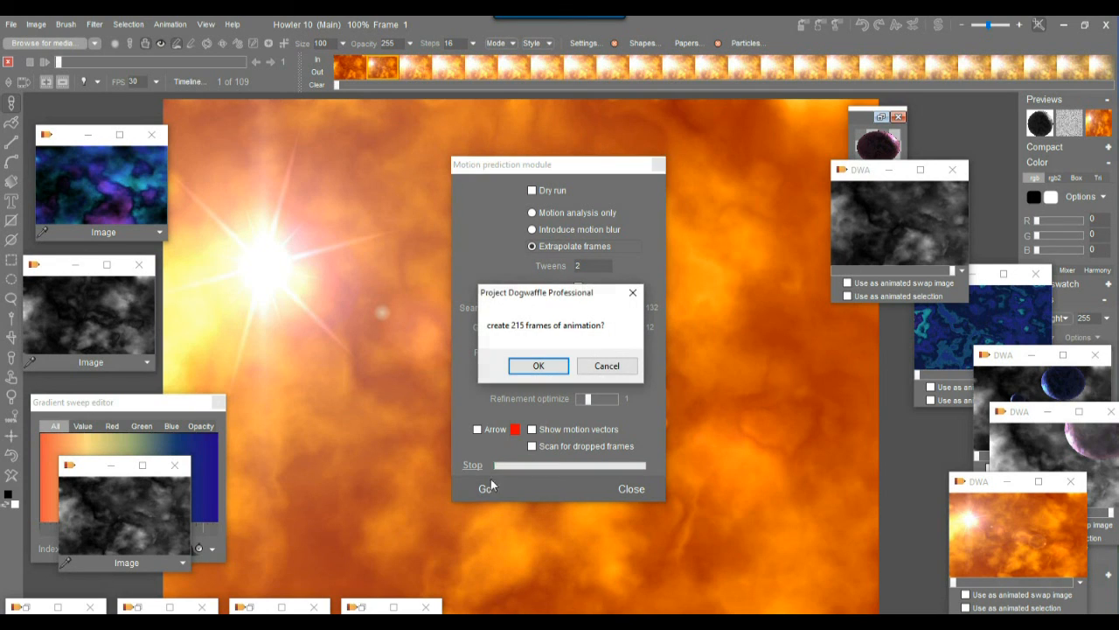
click(538, 366)
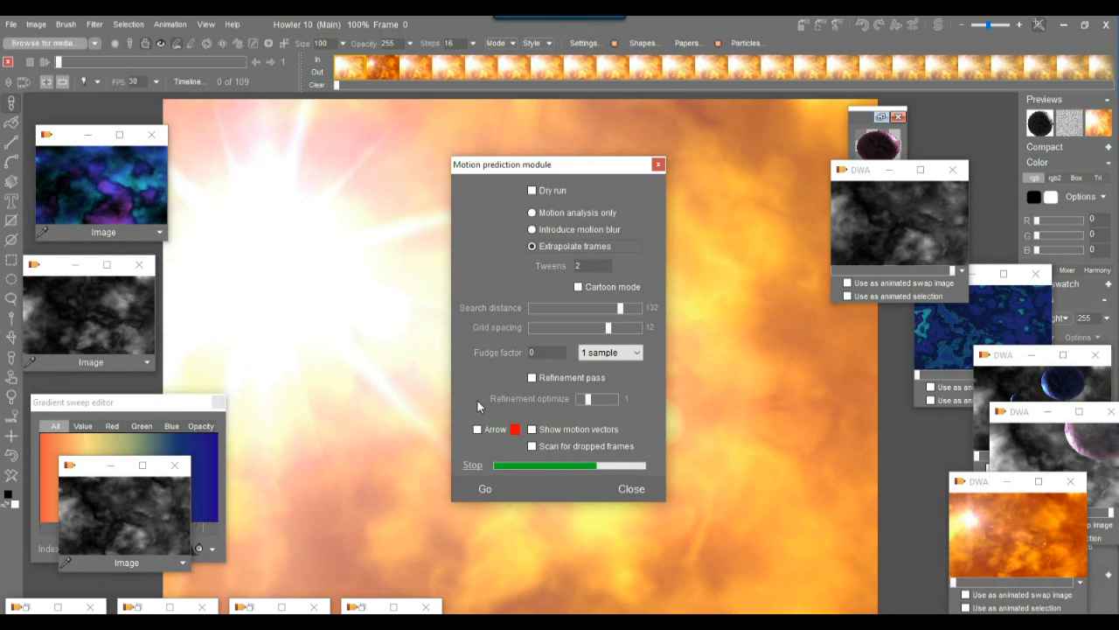